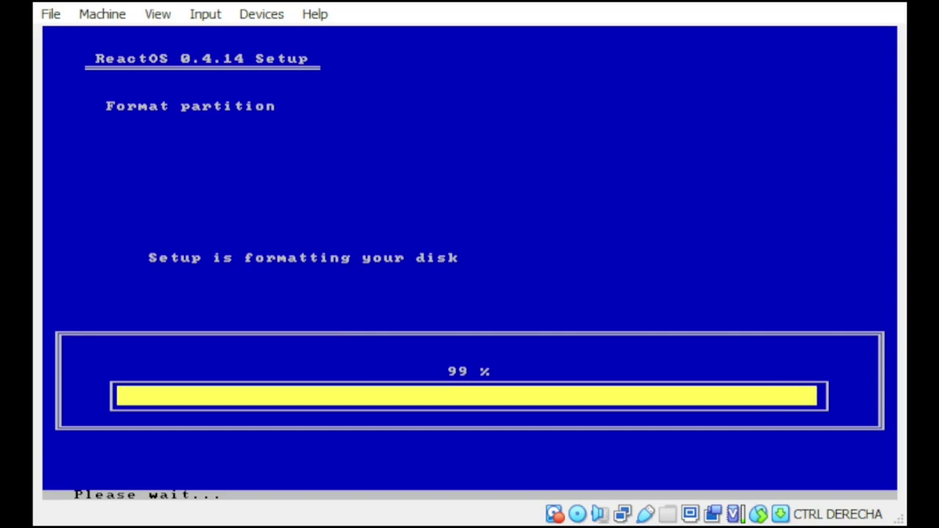
Step: Finish disk formatting, install the boot loader, and pass the Welcome and Acknowledgements pages
key(Return)
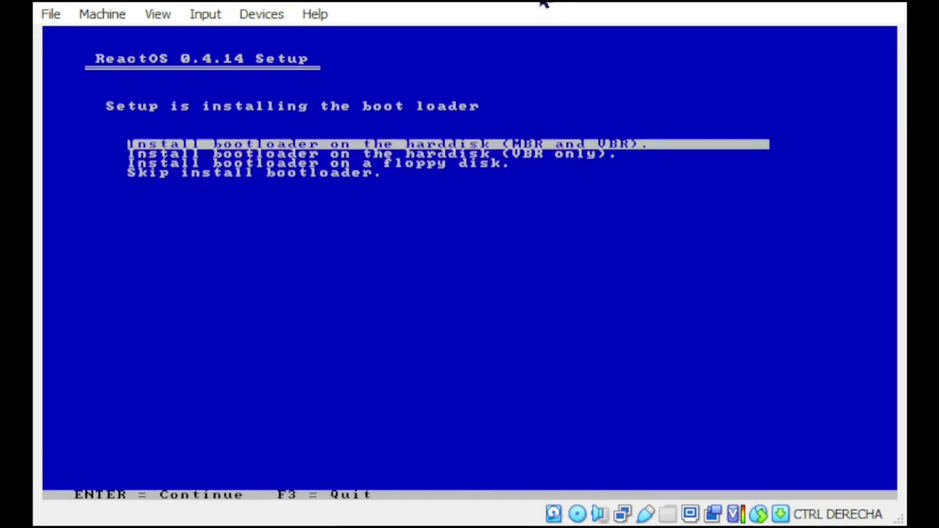
key(Return)
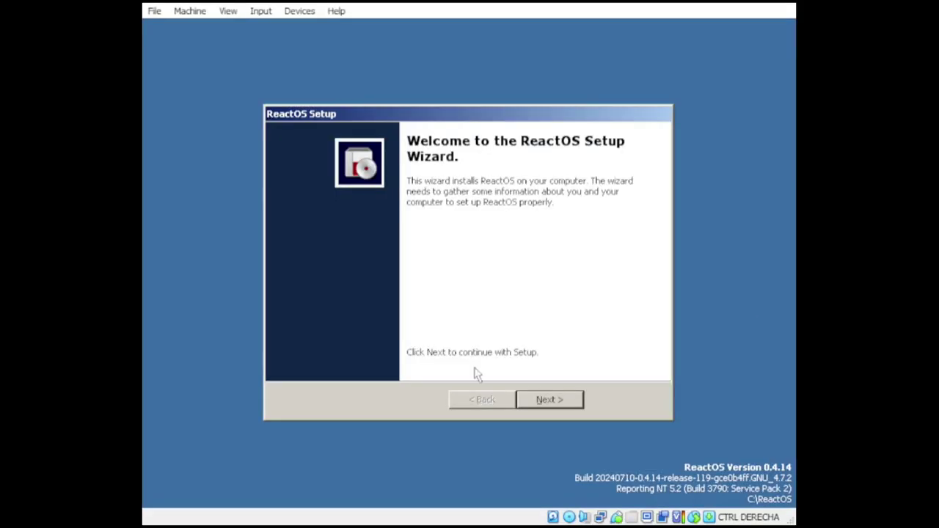
click(566, 401)
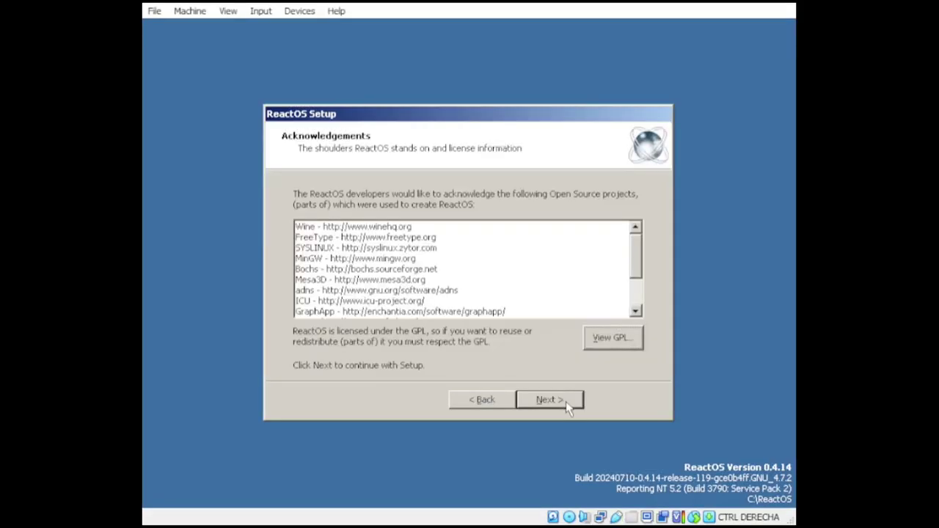
click(566, 401)
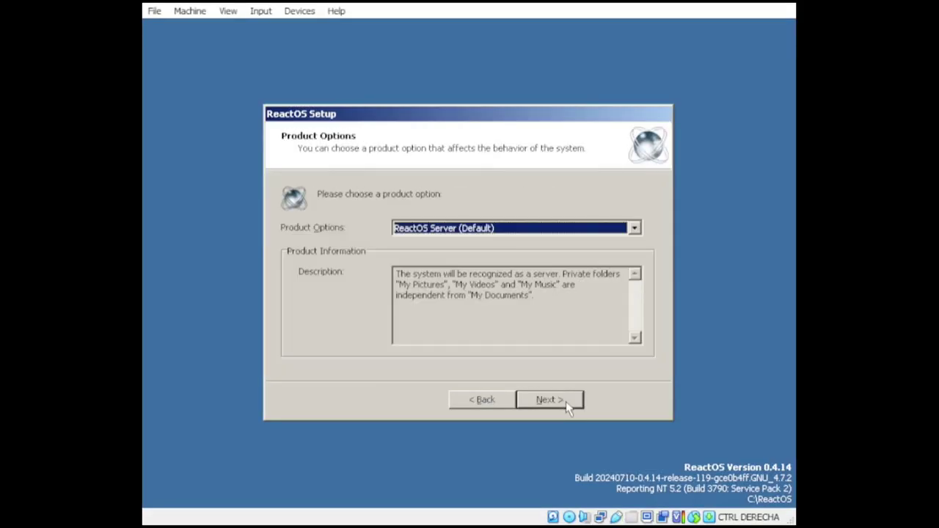
Step: Choose the Workstation product option and continue to regional settings
click(633, 229)
click(560, 254)
click(564, 405)
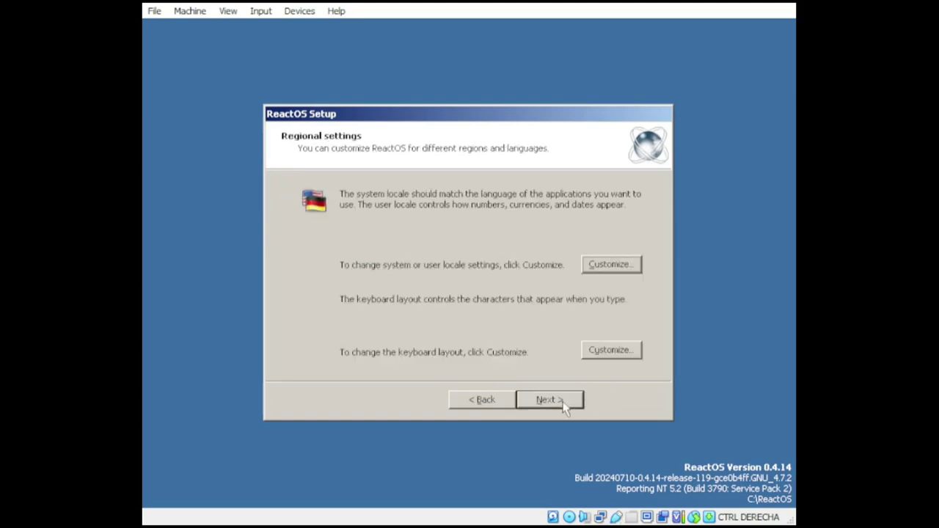
Step: Review the Regional Options tabs for the system locale and accept them
click(612, 268)
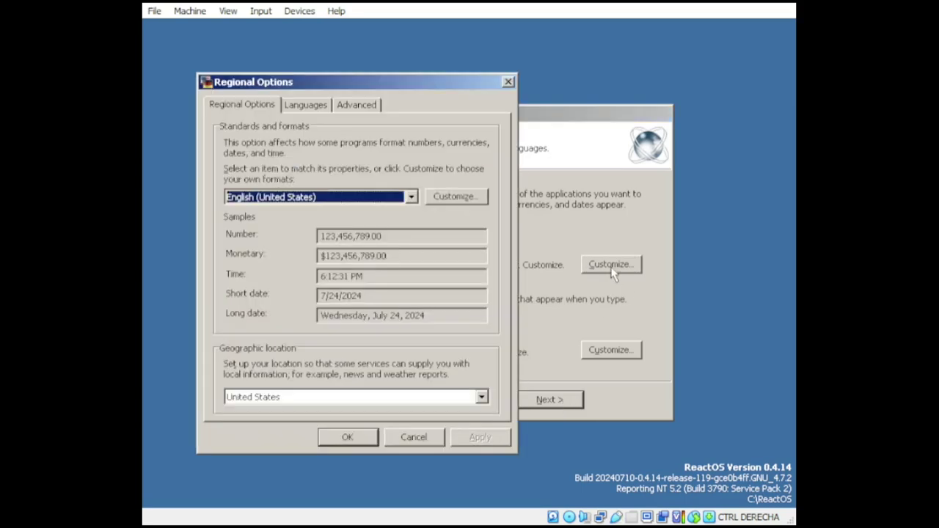
click(309, 105)
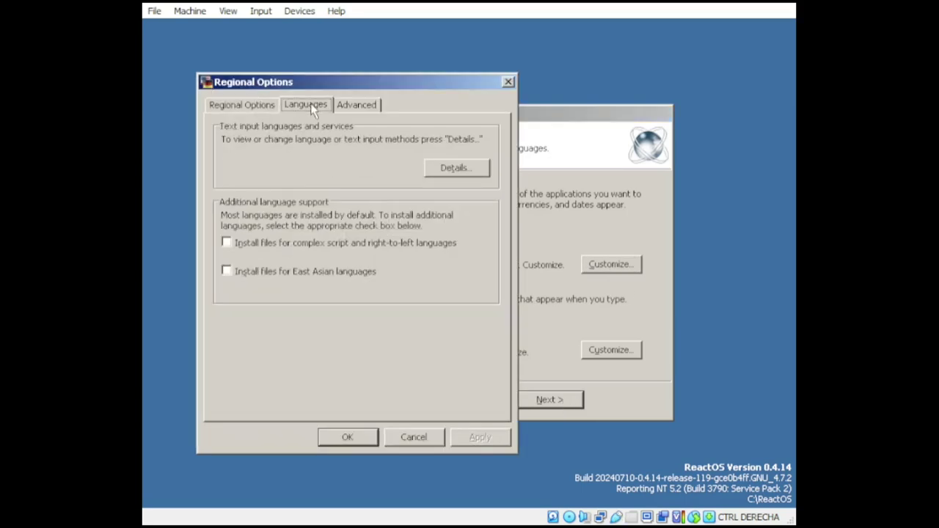
click(351, 107)
click(253, 107)
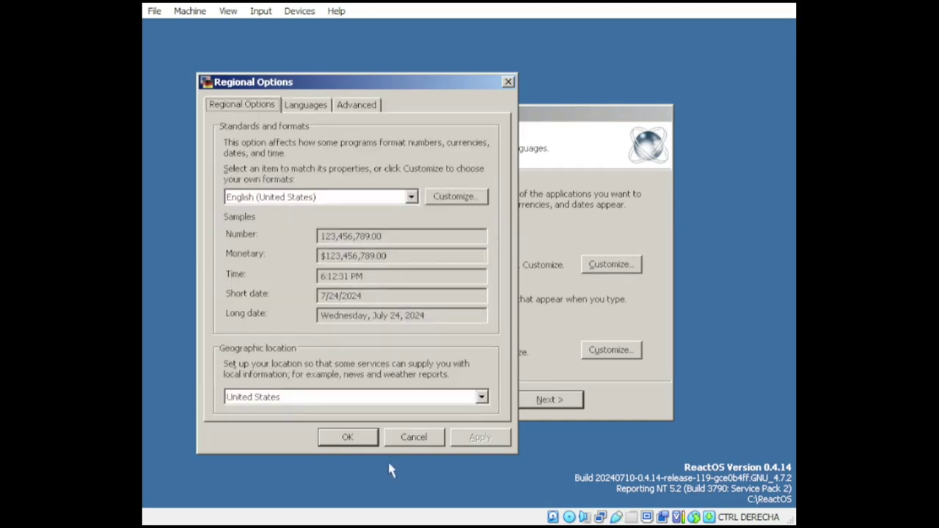
click(347, 437)
Step: Confirm the keyboard layout settings, dismiss the reboot prompt, and reach personalization
click(611, 350)
click(377, 451)
click(523, 294)
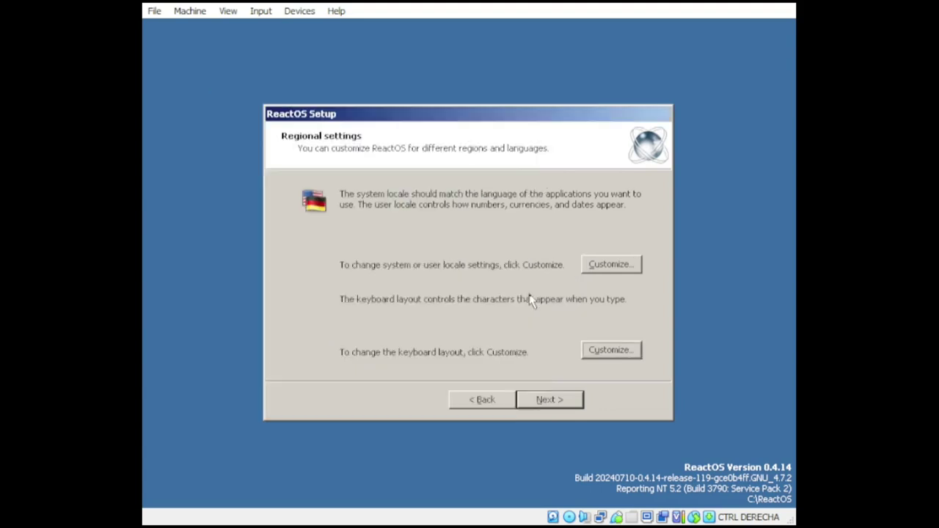
click(550, 399)
Step: Replace the owner name and continue past the computer name page to Date and Time
click(481, 235)
double_click(482, 235)
text(TCS)
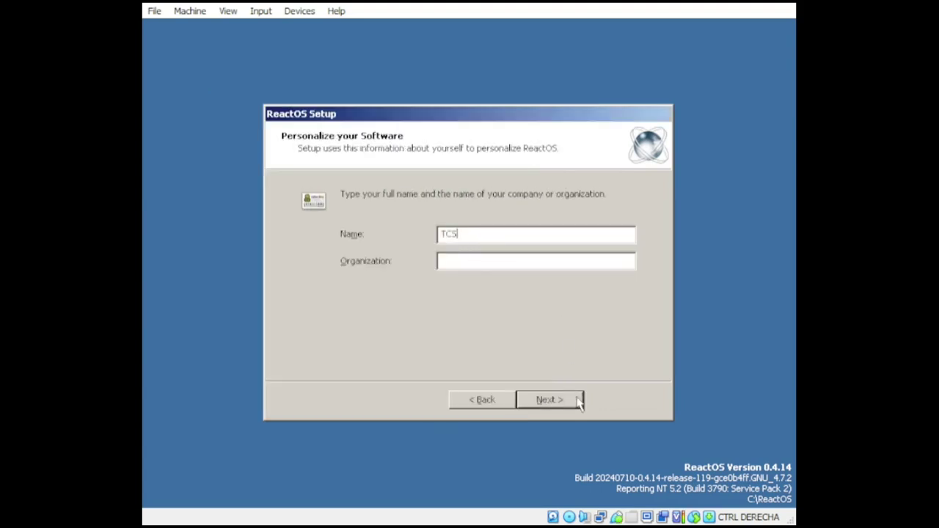
click(578, 397)
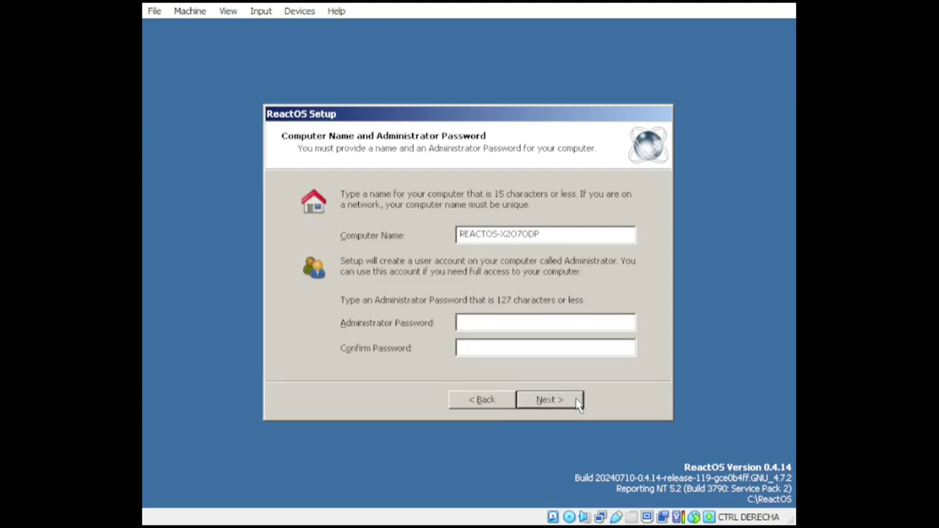
click(579, 402)
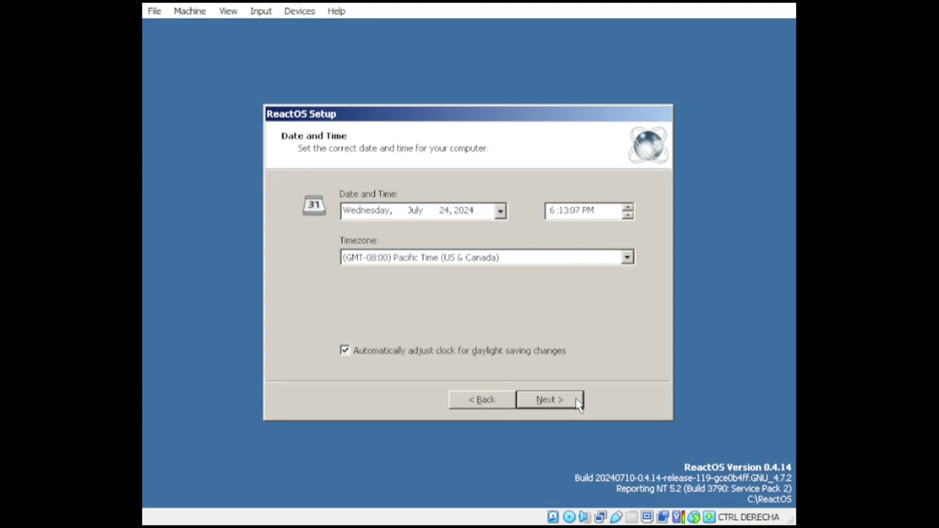
Step: Preview the Lautus, Lunar and Classic themes on the Appearance page
click(579, 402)
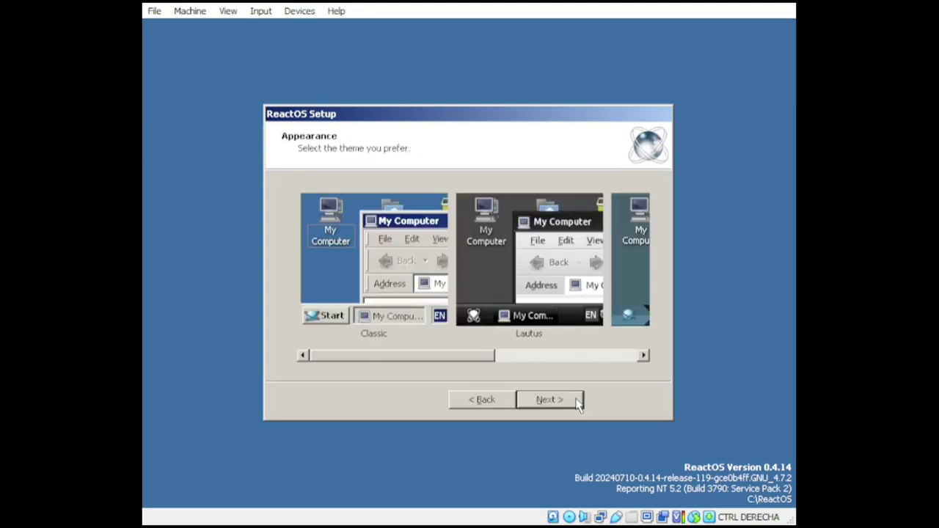
click(555, 278)
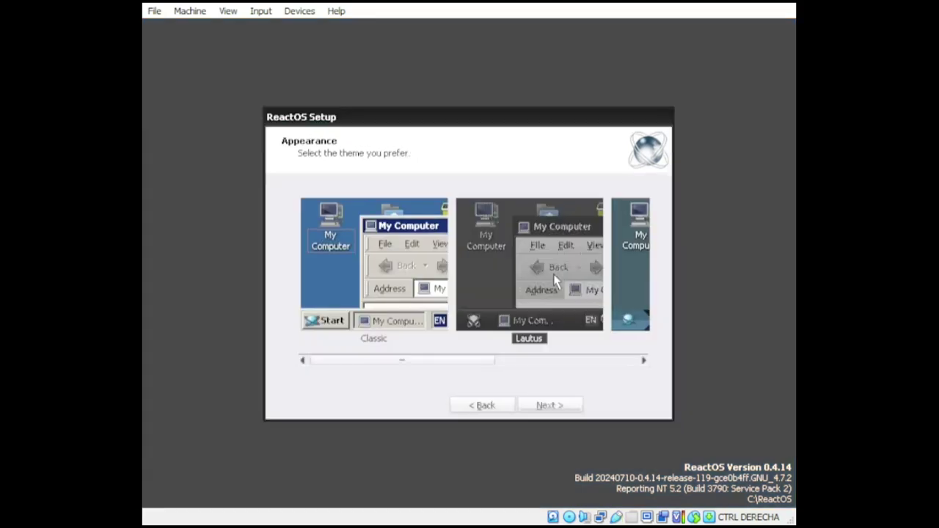
click(644, 360)
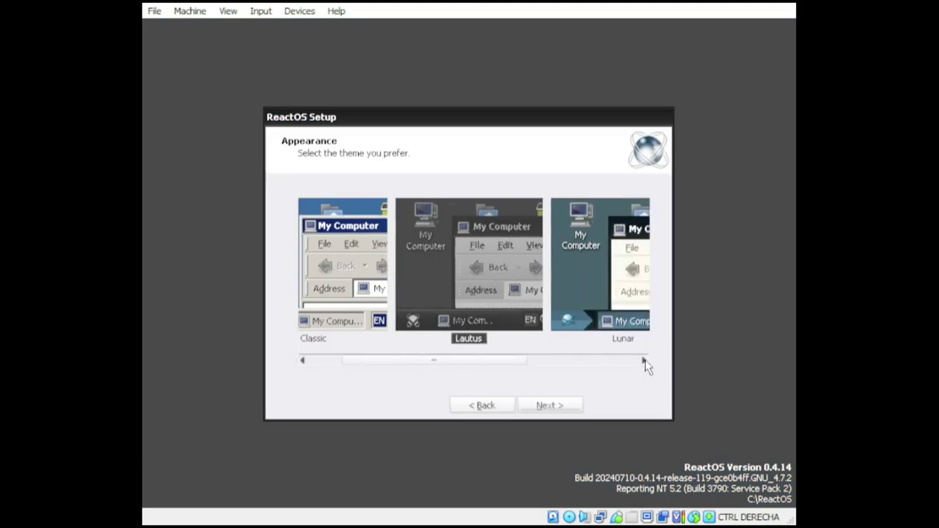
click(430, 260)
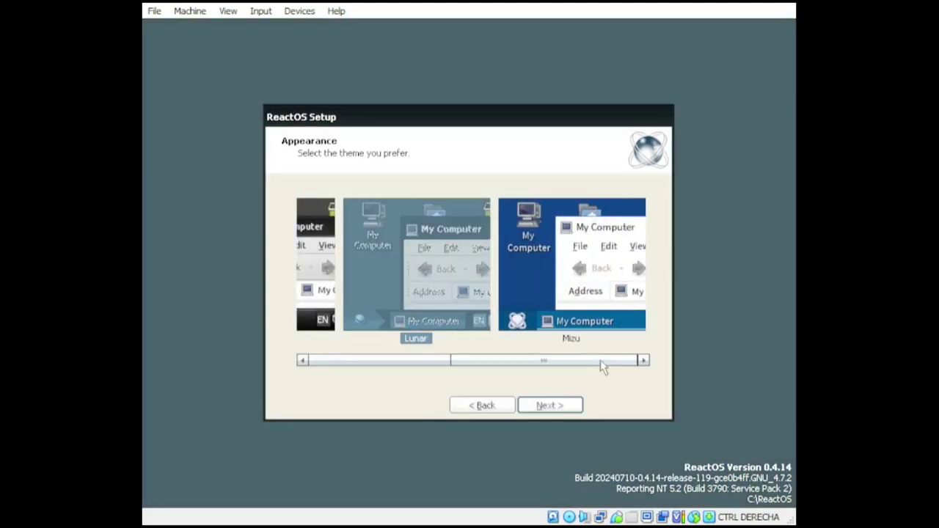
drag(536, 363, 341, 367)
click(404, 263)
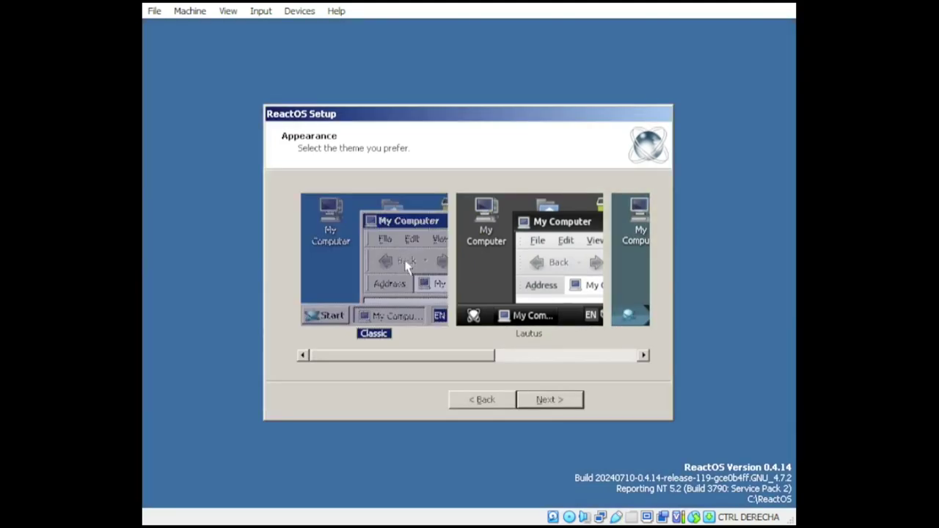
click(532, 280)
Step: Return to the themes, reselect Lunar, and continue to Network Settings
click(550, 400)
click(478, 400)
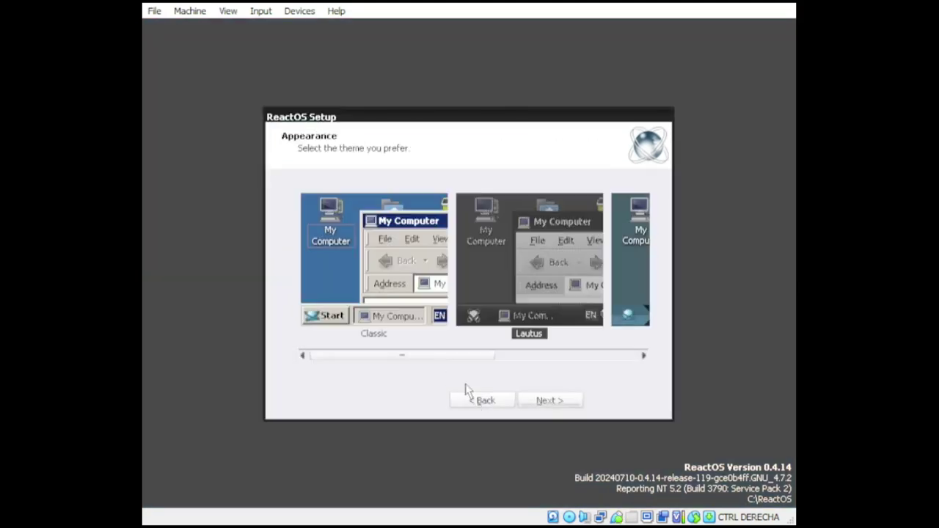
click(628, 303)
drag(530, 361, 666, 356)
click(550, 405)
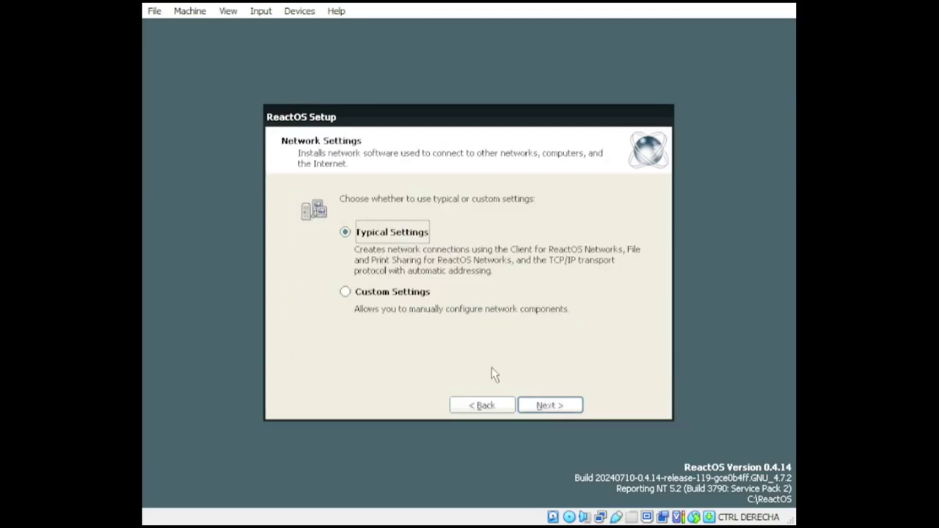
Step: Pick Custom network settings, keep the default workgroup, and finish setup to restart
click(417, 294)
click(550, 406)
click(550, 406)
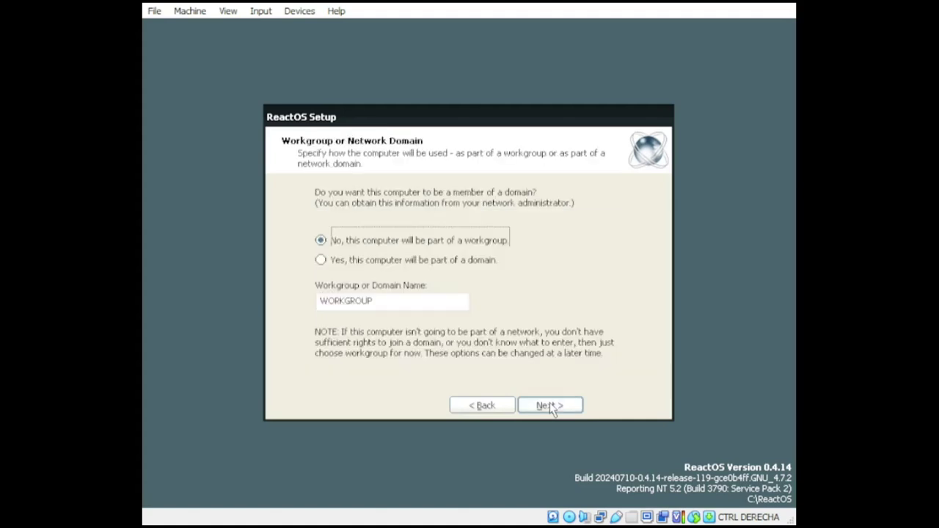
click(551, 406)
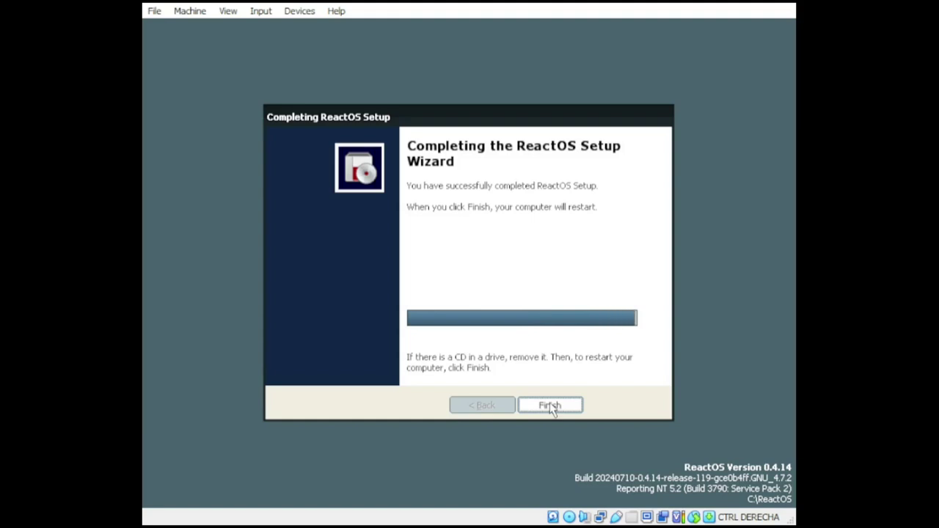
click(551, 406)
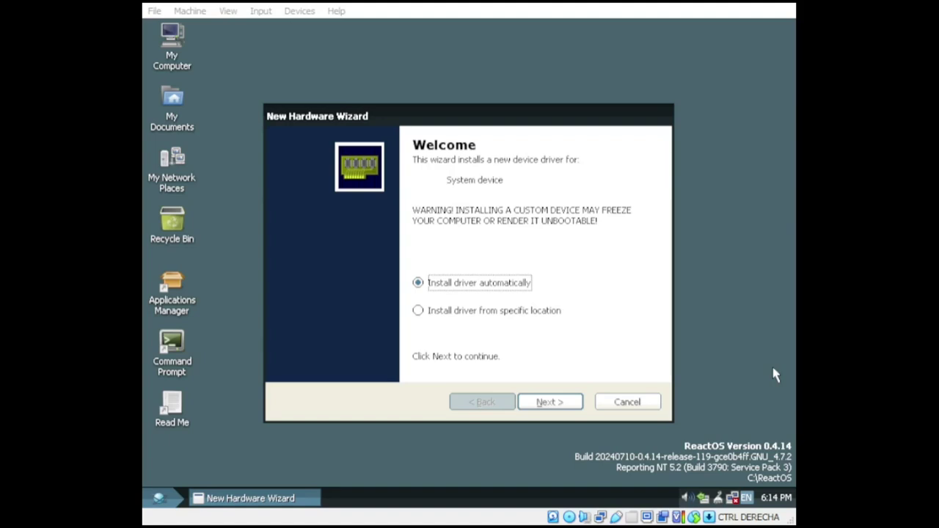
Step: Let the New Hardware Wizard search for system and audio device drivers, closing each failed install
click(555, 408)
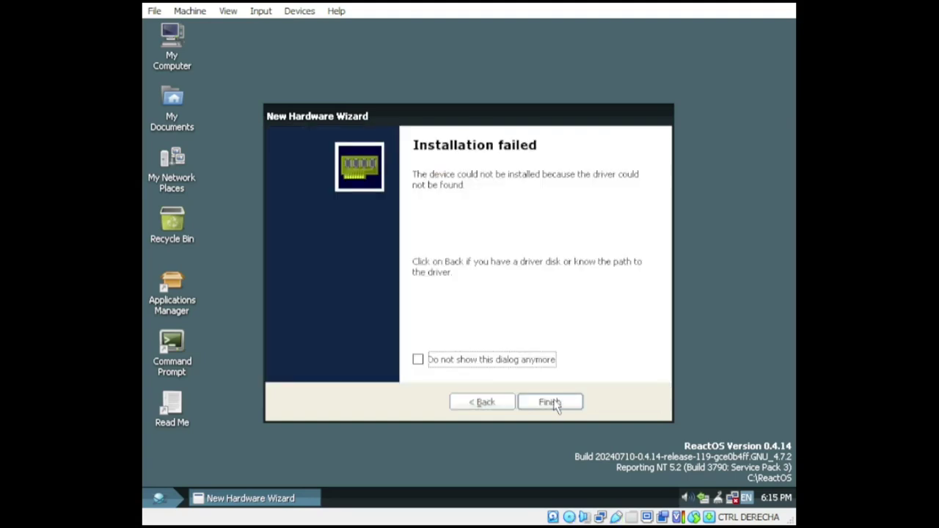
click(554, 406)
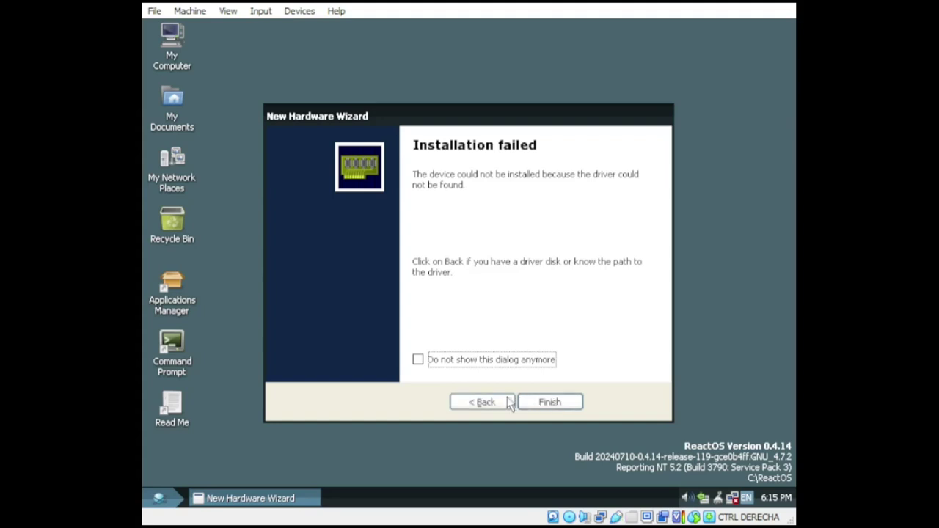
click(572, 405)
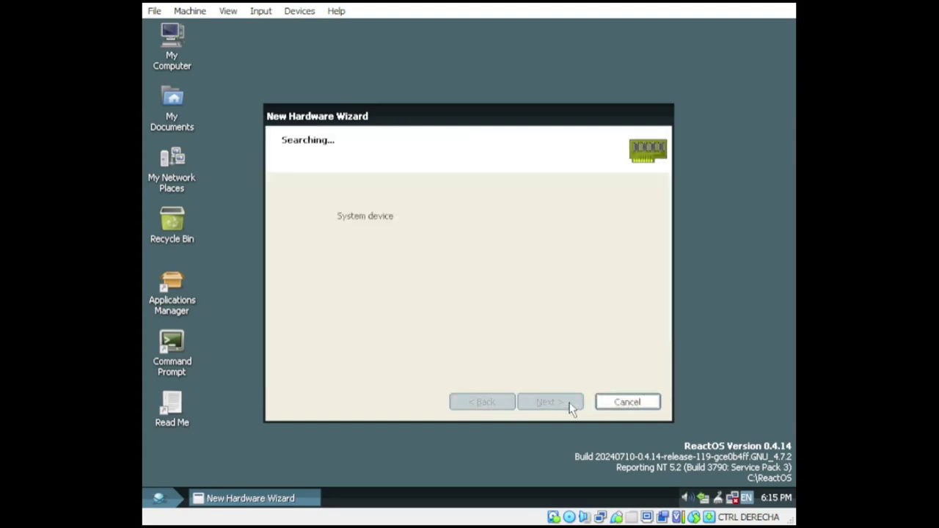
click(627, 404)
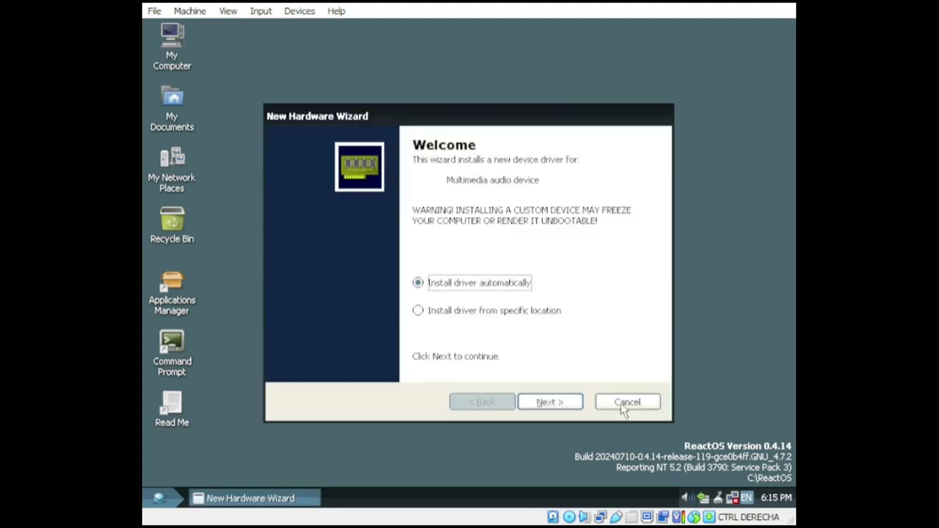
click(567, 403)
click(570, 405)
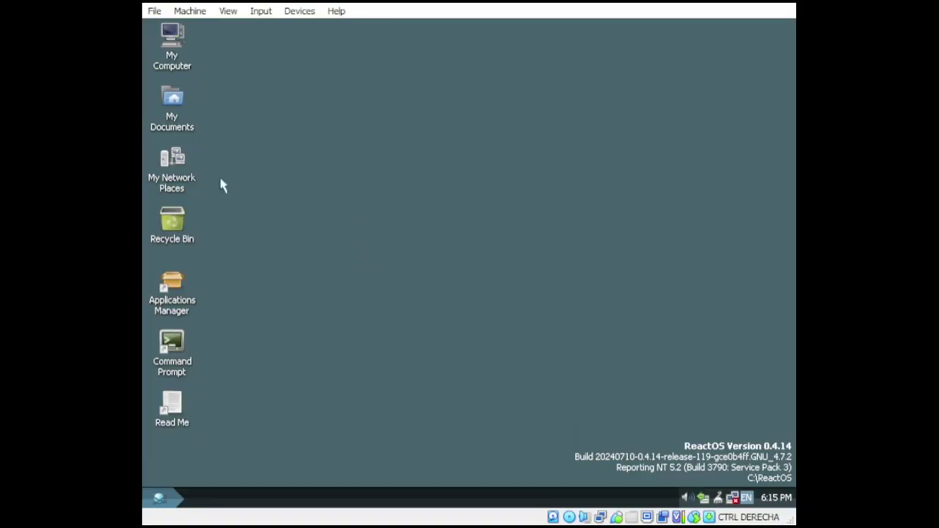
Step: Open the Command Prompt, list the directory with dir, and cd into Desktop and back
double_click(171, 345)
text(dir)
key(Return)
text(cd Desktop)
key(Return)
text(cd ..)
key(Return)
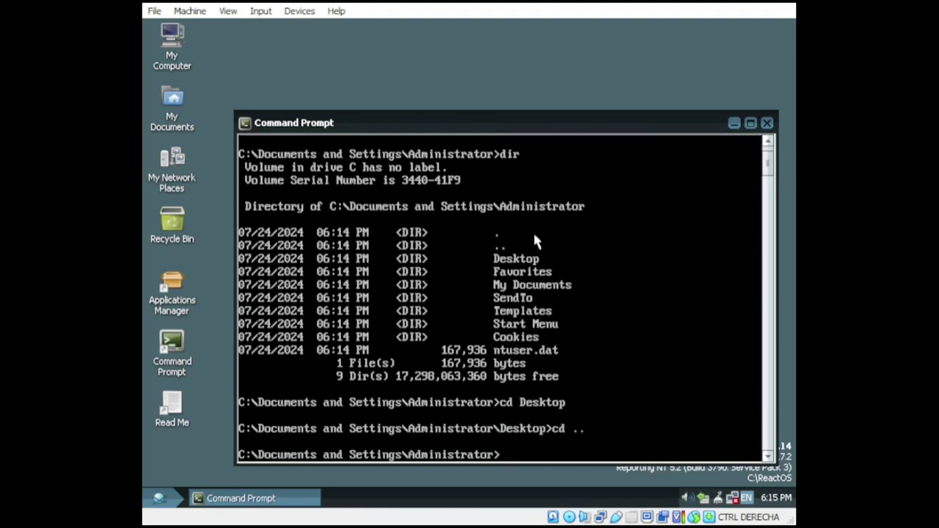
Step: Create a folder named test, then remove it with rd and confirm it is gone
text(md test)
key(Return)
text(dir)
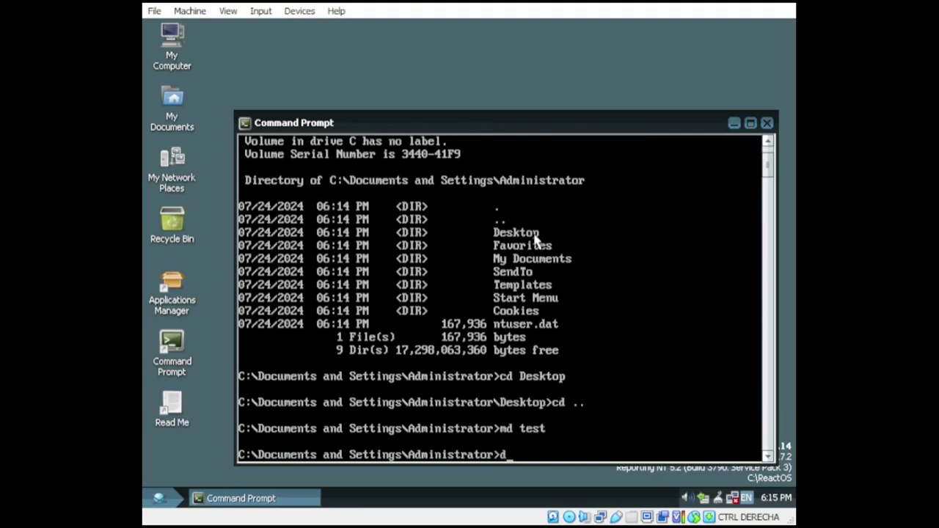
key(Return)
text(rm test)
key(Return)
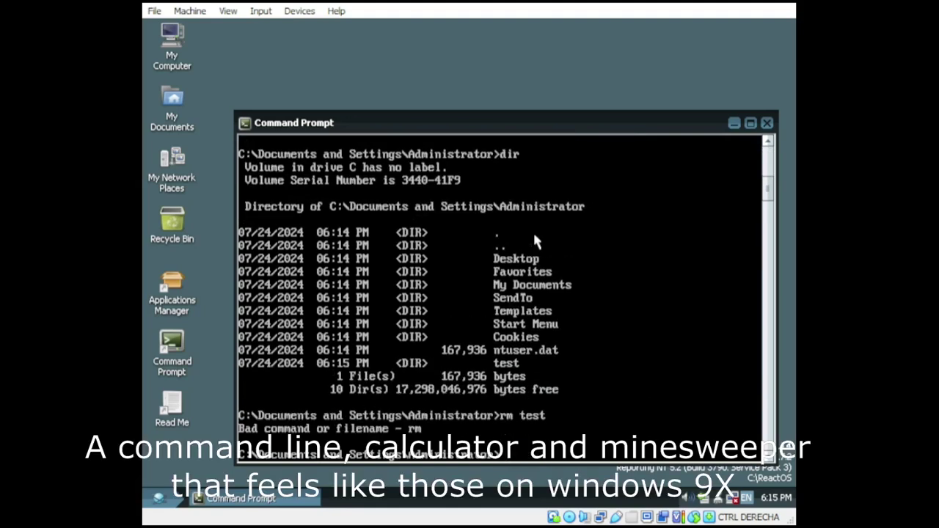
text(rd test)
key(Return)
text(dir)
key(Return)
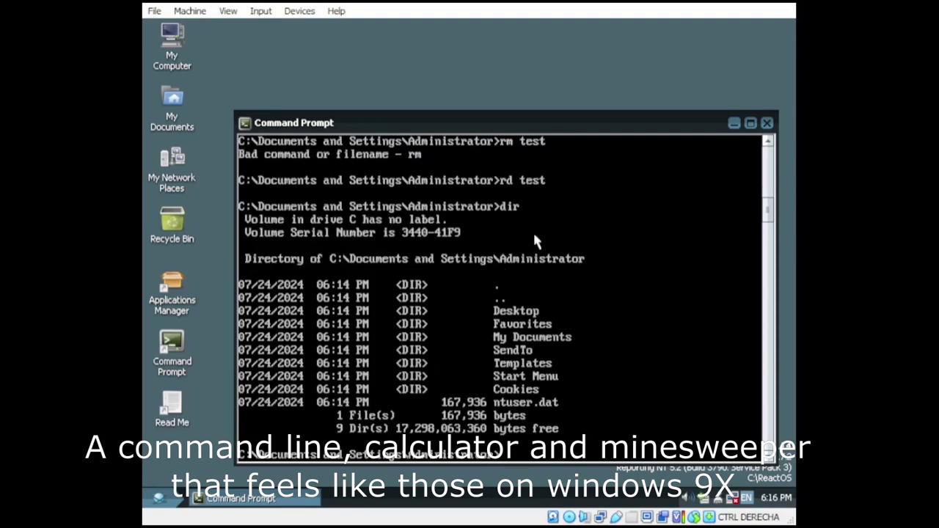
Step: Run gcc, which is reported as a bad command, and close the Command Prompt
text(gcc)
key(Return)
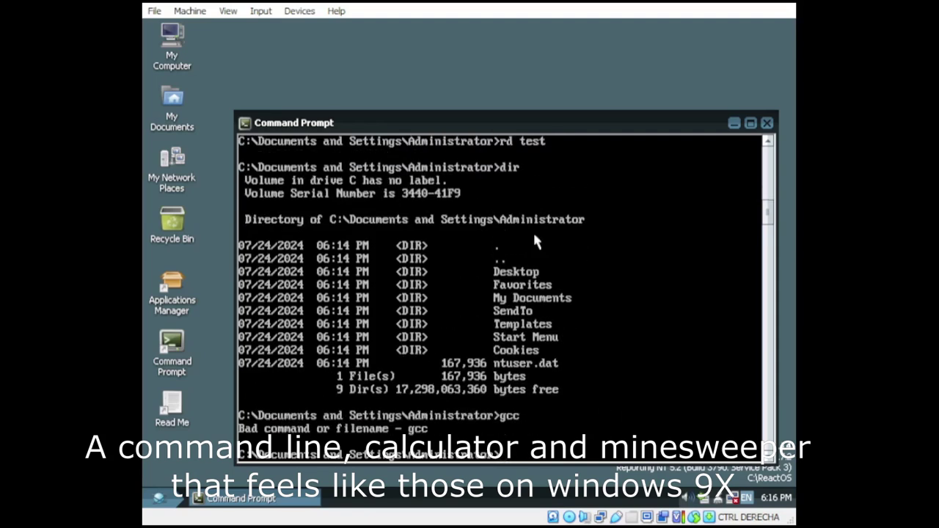
click(767, 123)
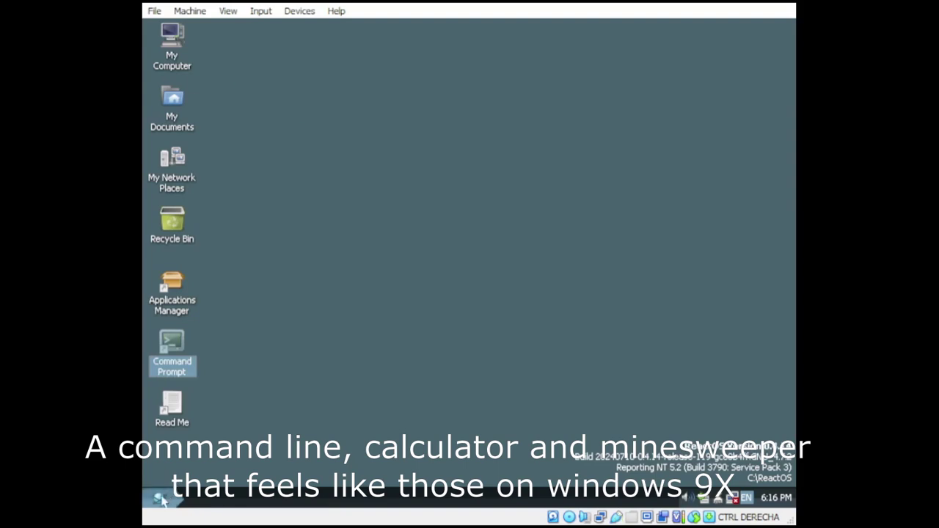
Step: Compute the square root of 12 in Calculator, then close it
click(162, 499)
mouse_move(254, 289)
mouse_move(440, 276)
click(499, 335)
click(267, 130)
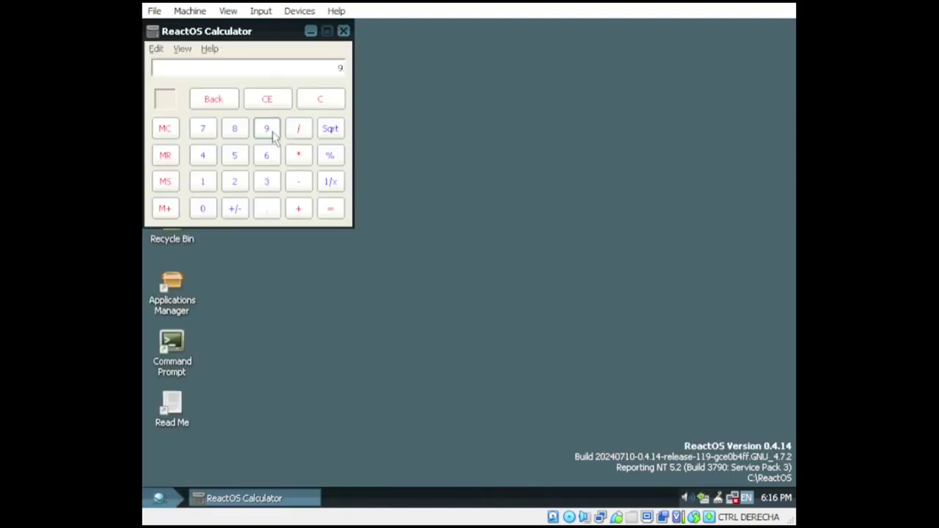
click(299, 208)
click(267, 181)
click(299, 128)
click(331, 128)
click(344, 31)
Step: Launch Paint and brush a black figure wearing a hat
click(170, 499)
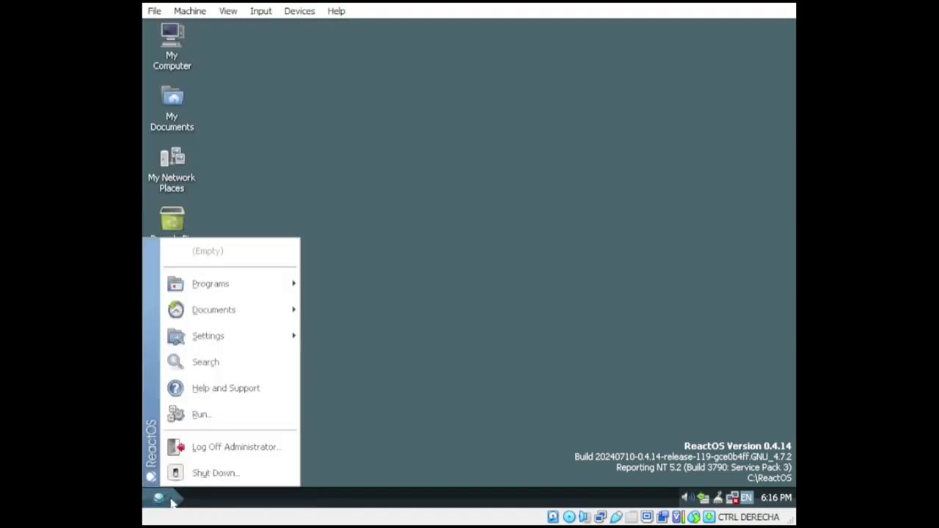
mouse_move(242, 287)
mouse_move(375, 287)
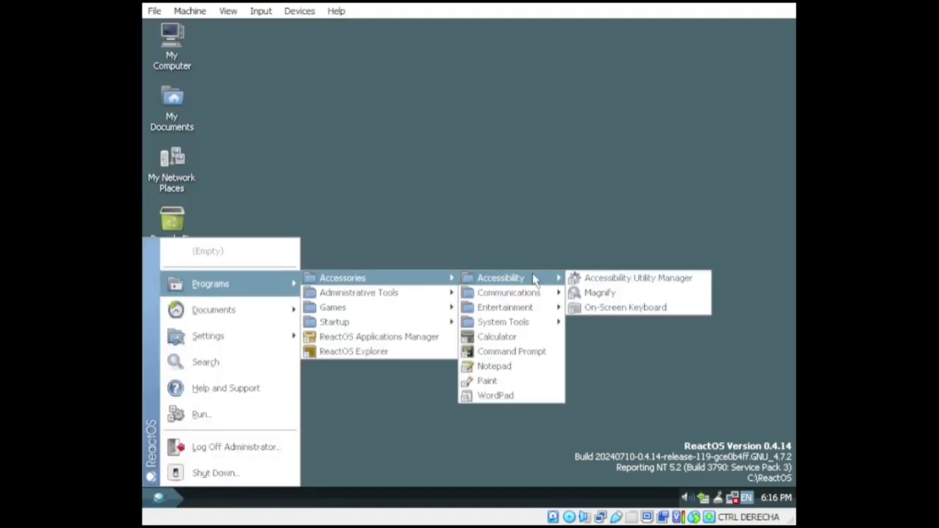
mouse_move(534, 329)
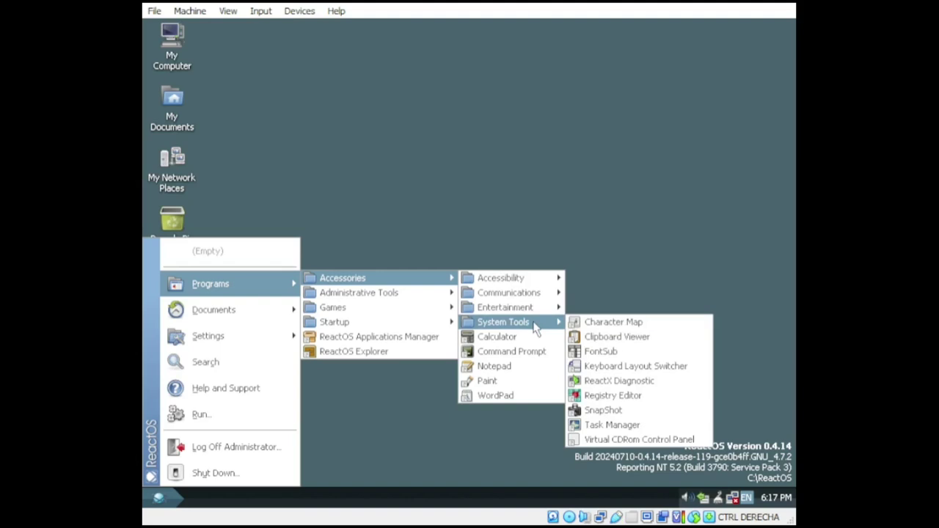
click(487, 381)
click(260, 211)
mouse_move(427, 251)
mouse_down()
mouse_move(451, 300)
mouse_move(385, 297)
mouse_move(411, 290)
mouse_move(441, 415)
mouse_up()
drag(393, 336, 420, 338)
mouse_move(403, 370)
mouse_down()
mouse_move(434, 408)
mouse_move(389, 314)
mouse_move(427, 313)
mouse_move(462, 405)
mouse_move(433, 253)
mouse_move(487, 355)
mouse_move(502, 339)
mouse_move(411, 270)
mouse_move(378, 358)
mouse_move(451, 305)
mouse_move(443, 354)
mouse_move(453, 345)
mouse_move(323, 316)
mouse_move(382, 251)
mouse_move(301, 331)
mouse_move(337, 360)
mouse_move(359, 272)
mouse_move(340, 365)
mouse_up()
mouse_move(393, 242)
mouse_down()
mouse_move(436, 187)
mouse_move(419, 236)
mouse_move(469, 231)
mouse_move(394, 193)
mouse_move(465, 260)
mouse_move(453, 251)
mouse_move(463, 289)
mouse_move(525, 315)
mouse_move(507, 309)
mouse_move(433, 411)
mouse_move(455, 411)
mouse_up()
Step: Close Paint without saving and launch WineMine from Games
click(702, 113)
click(468, 281)
click(158, 499)
mouse_move(206, 284)
mouse_move(389, 311)
click(496, 337)
Step: Play a WineMine game that hits a mine, then start another and reveal cells
click(155, 90)
click(180, 116)
click(208, 71)
click(155, 91)
click(167, 103)
click(207, 103)
Step: Start a new game, flag suspected mines, and reveal cells until hitting a mine
key(F2)
click(156, 118)
right_click(181, 116)
click(180, 129)
click(194, 115)
click(194, 128)
right_click(207, 116)
click(207, 128)
Step: Play one more game that ends on a mine, then close WineMine
key(F2)
click(259, 90)
click(207, 169)
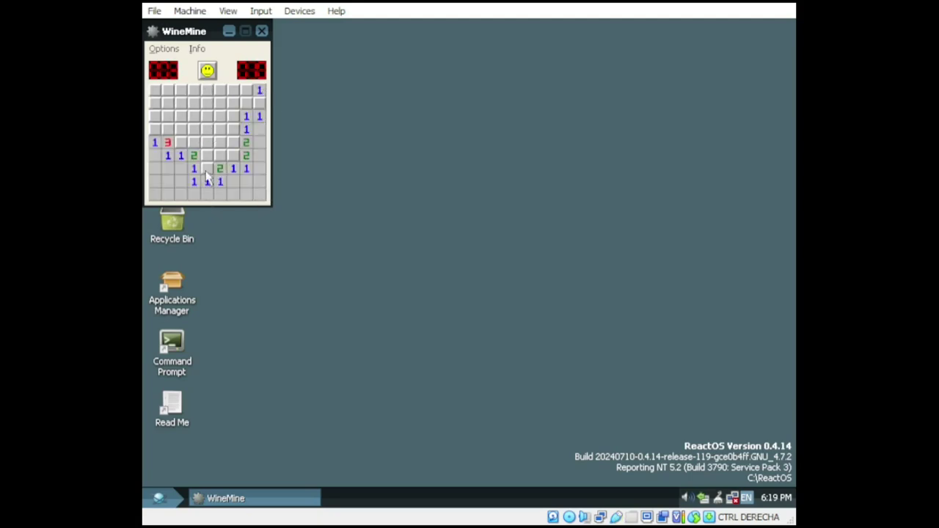
right_click(207, 168)
click(219, 155)
click(233, 145)
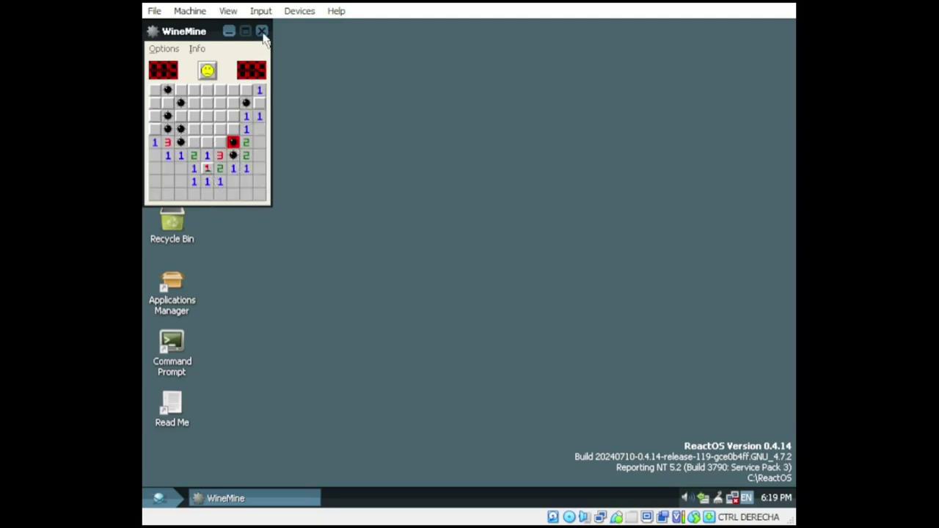
click(261, 30)
click(159, 498)
Step: Open ReactOS Explorer on My Documents, visit My Pictures and back, expand My Computer, then close it
mouse_move(254, 317)
mouse_move(242, 283)
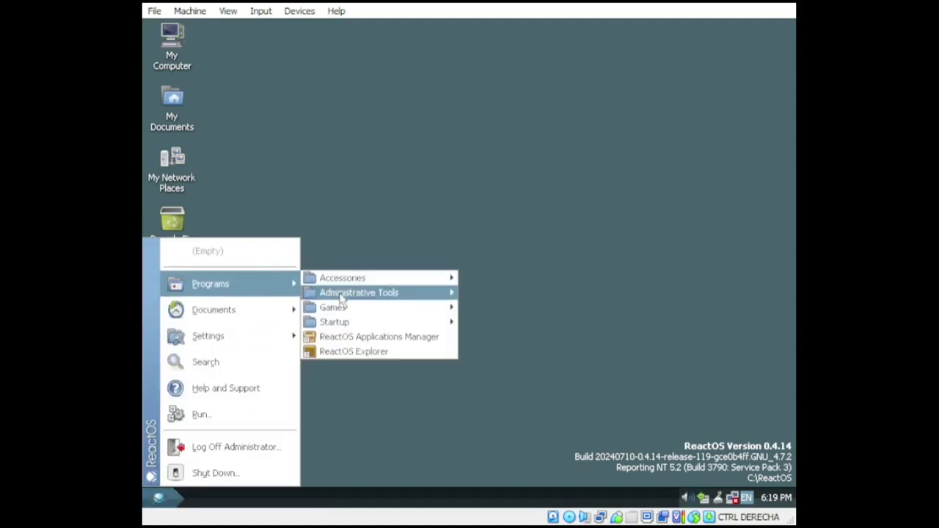
click(367, 353)
double_click(405, 132)
click(183, 71)
click(154, 142)
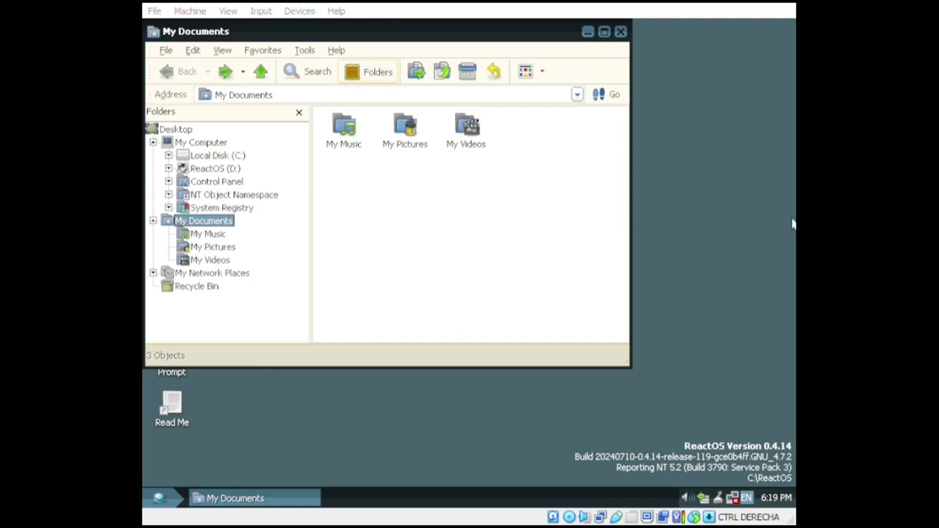
click(653, 180)
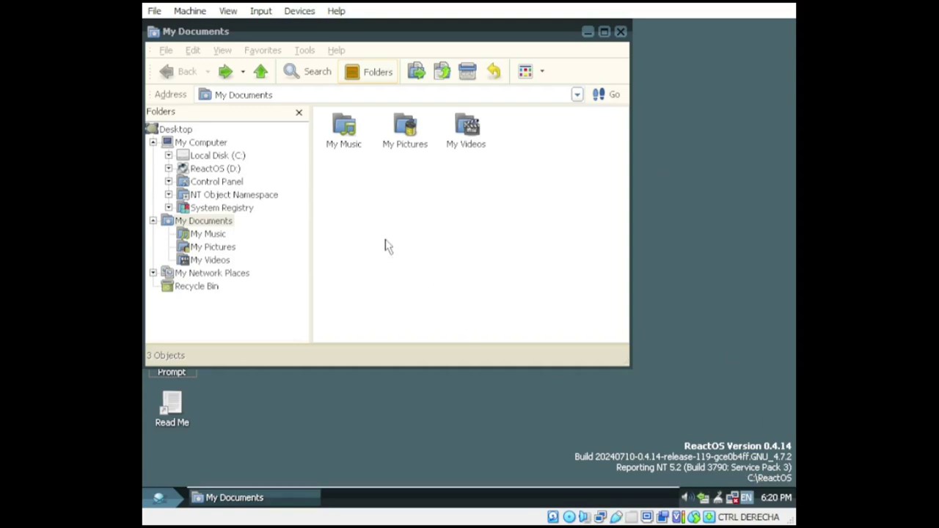
click(621, 31)
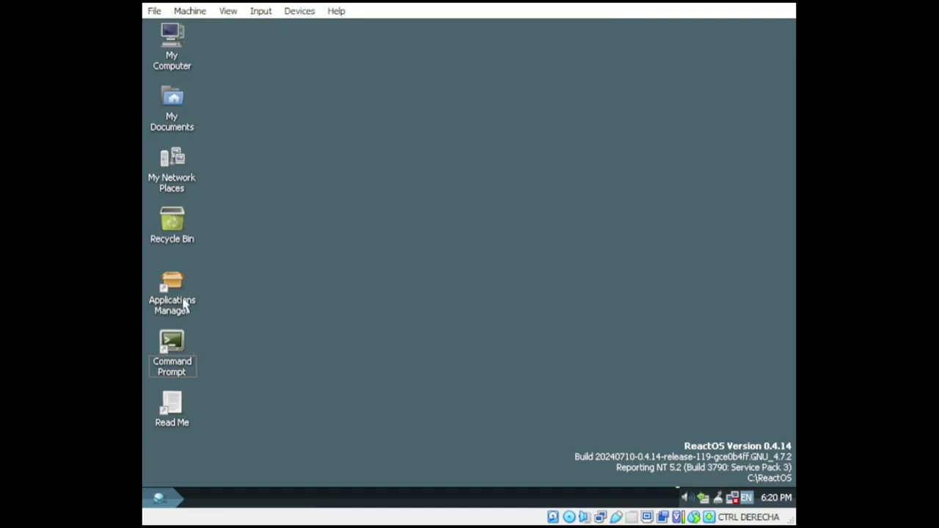
Step: Open Applications Manager, show the Graphics category, and install the checked GIMP package
double_click(174, 297)
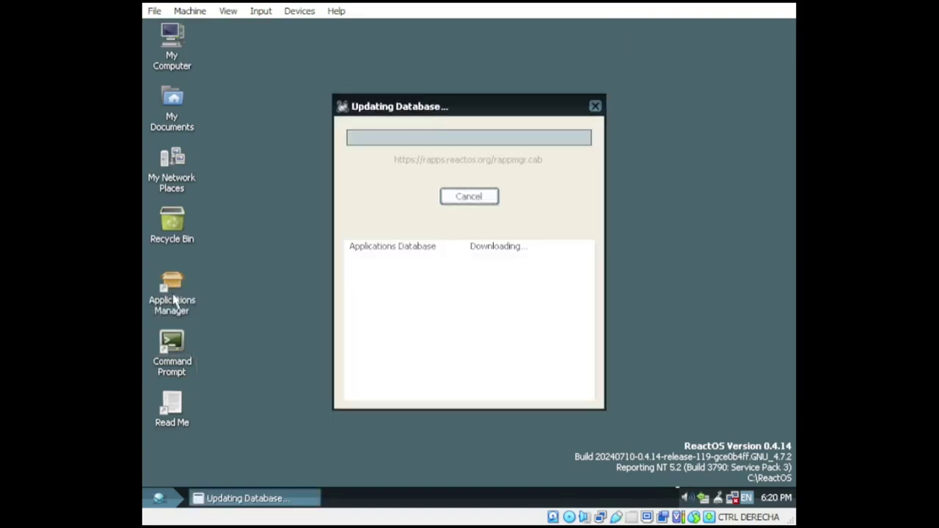
click(158, 498)
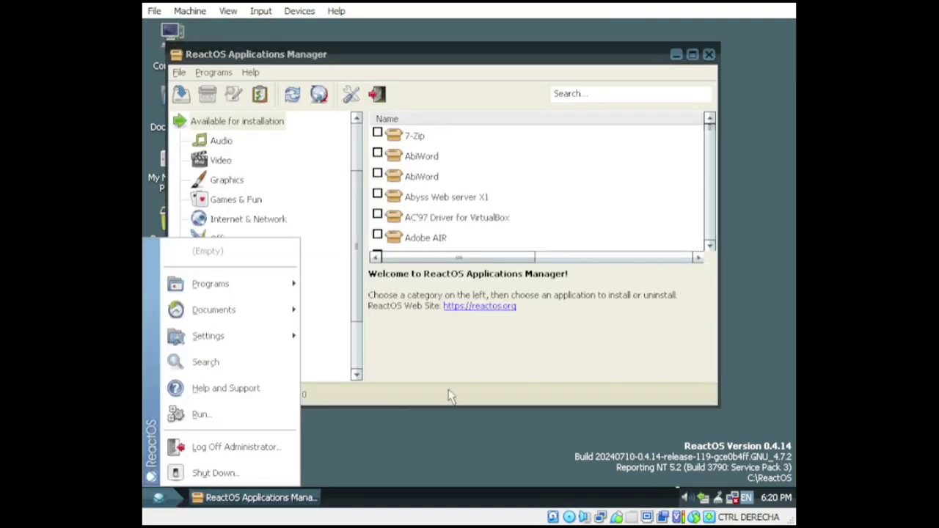
mouse_move(211, 283)
right_click(504, 435)
click(503, 437)
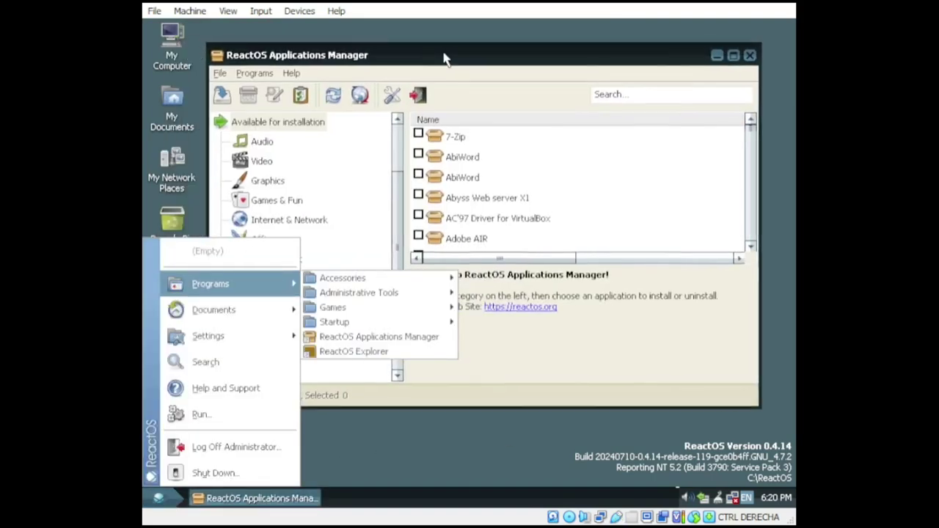
click(315, 172)
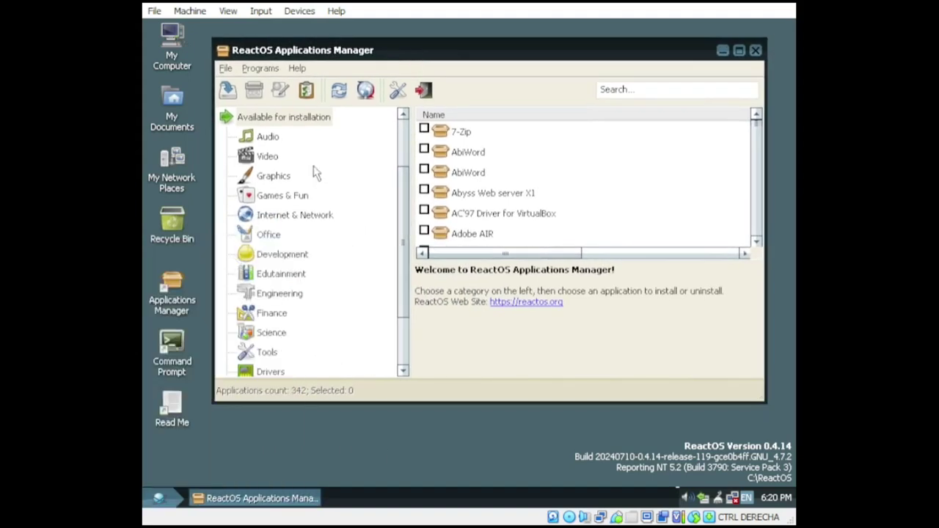
click(268, 155)
click(273, 175)
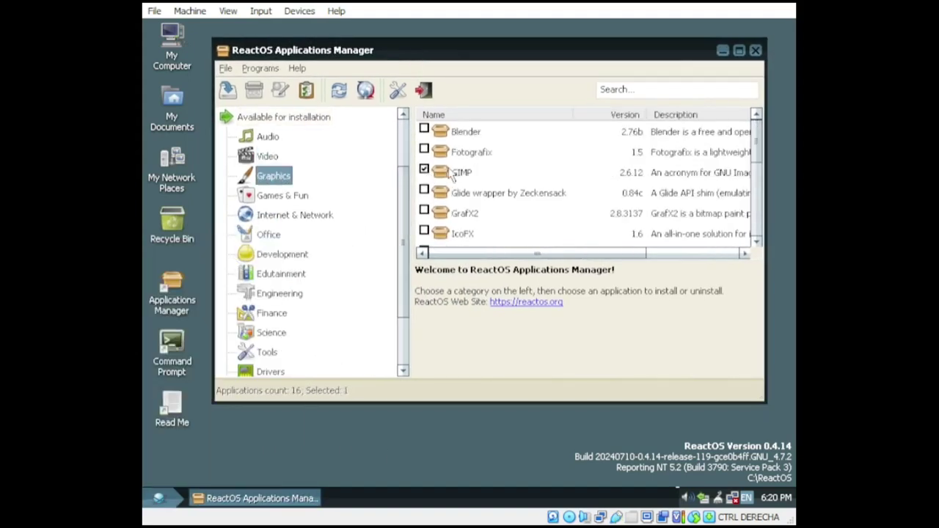
click(228, 89)
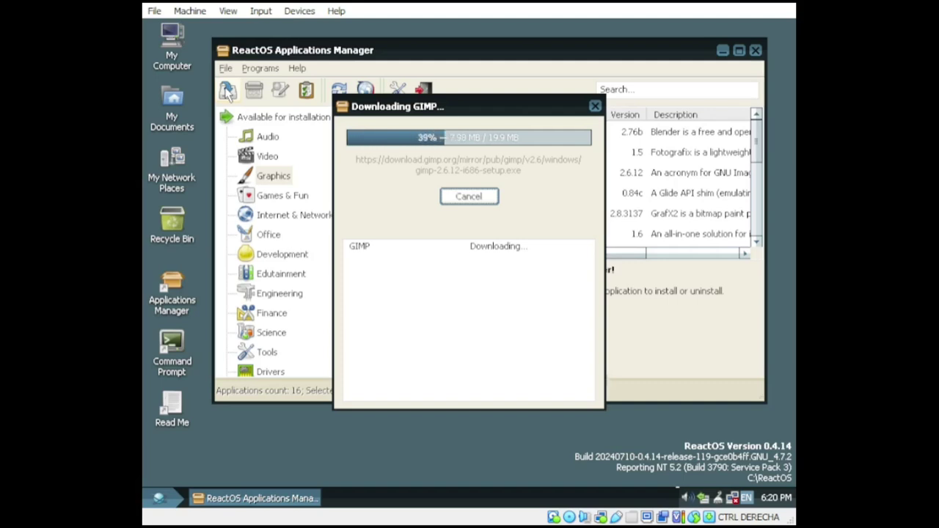
Step: Step through GIMP 2.6.12 Setup and finish to launch GIMP
click(557, 392)
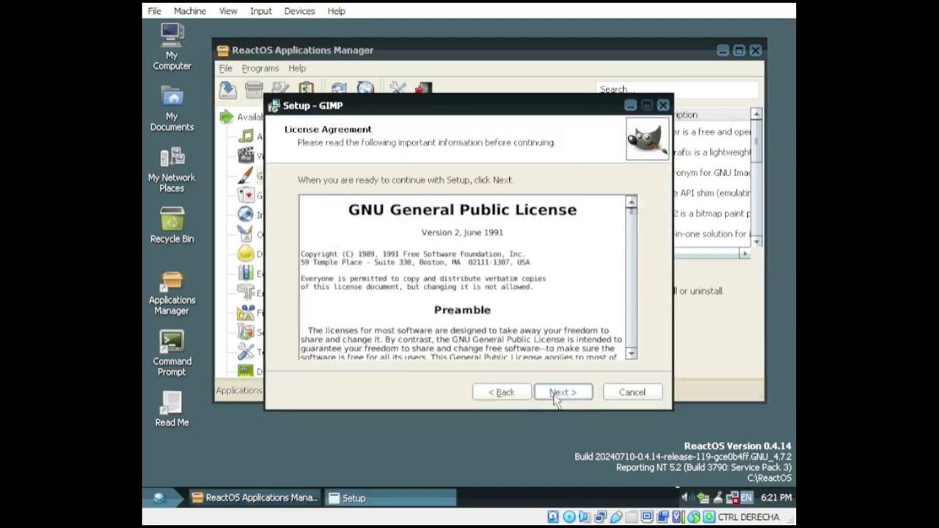
click(558, 392)
click(490, 265)
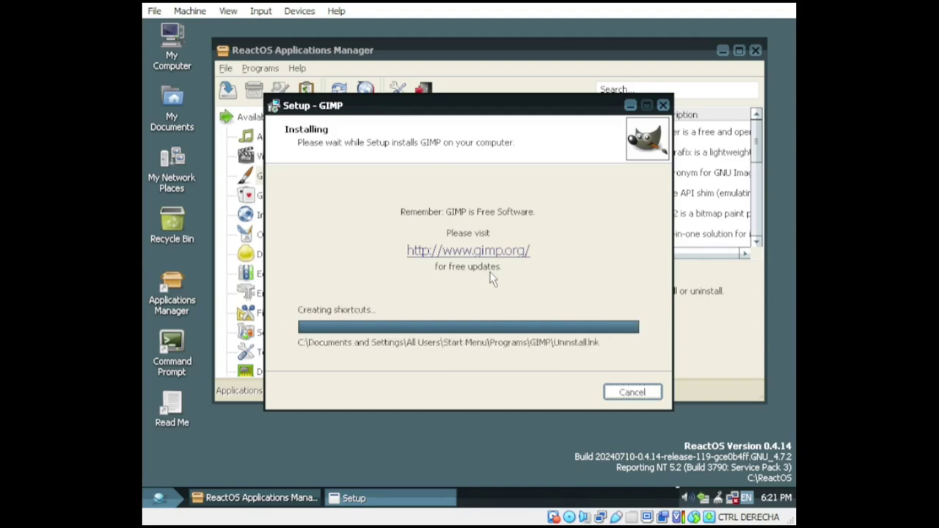
click(563, 392)
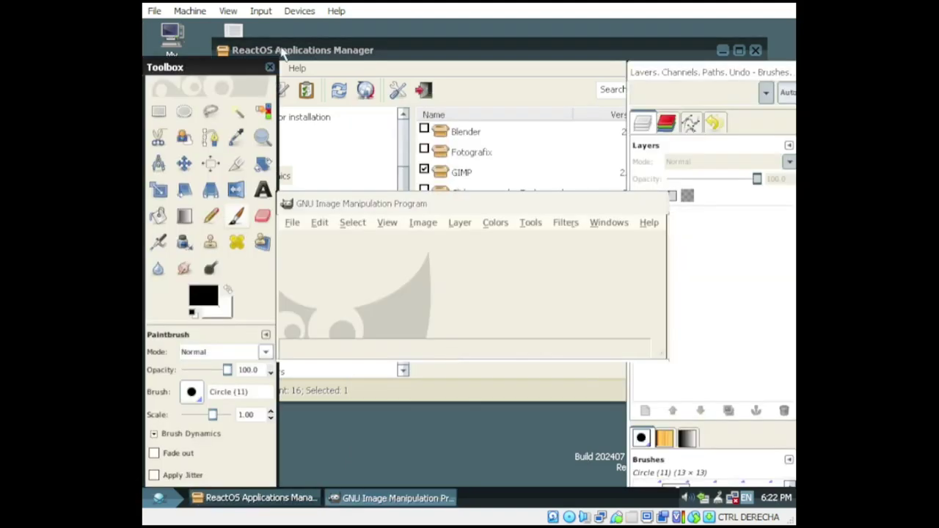
Step: Create a new 640x400 image and paint green and black brush strokes on it
drag(352, 204, 427, 79)
click(367, 97)
click(419, 130)
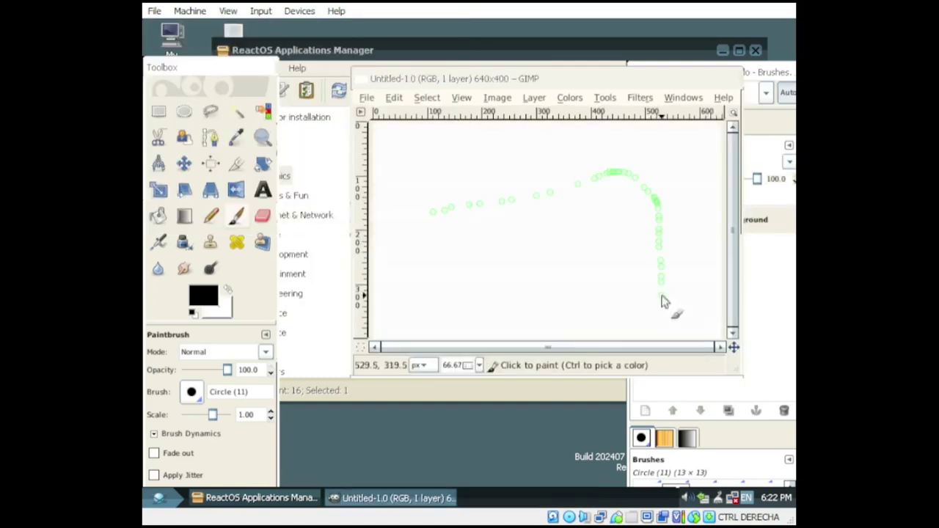
mouse_move(663, 304)
mouse_down()
mouse_move(509, 193)
mouse_move(480, 204)
mouse_move(552, 166)
mouse_move(493, 296)
mouse_move(486, 195)
mouse_move(474, 260)
mouse_move(461, 257)
mouse_up()
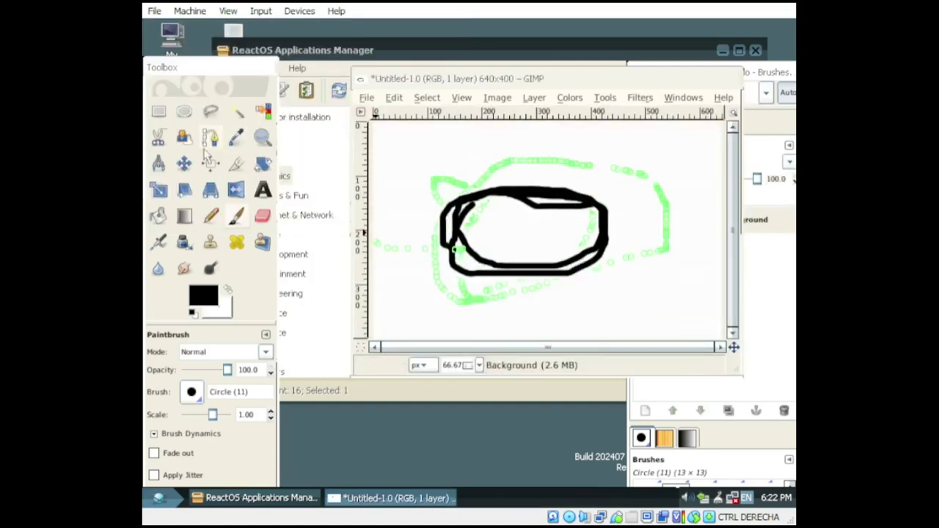
Step: Place six path anchors across the canvas with the Paths tool
key(b)
click(462, 148)
click(632, 161)
click(562, 221)
click(657, 243)
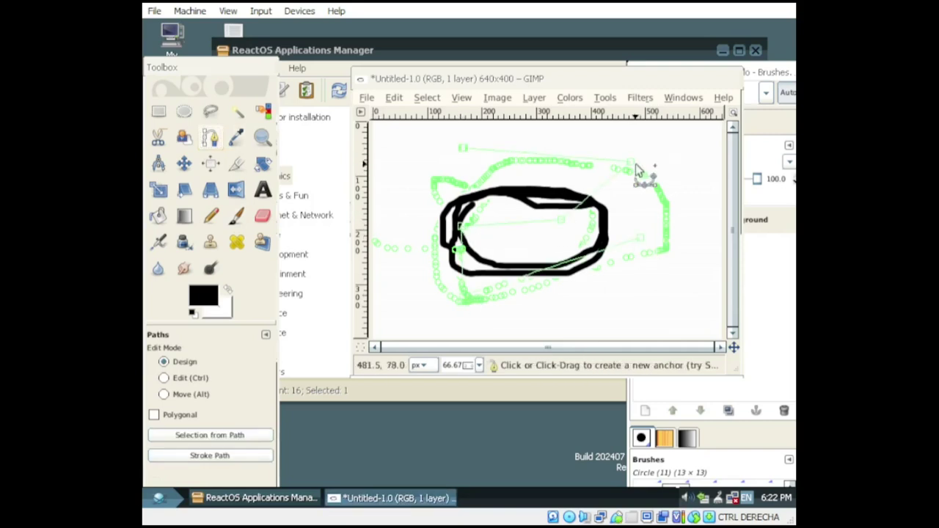
click(641, 291)
click(624, 318)
click(503, 323)
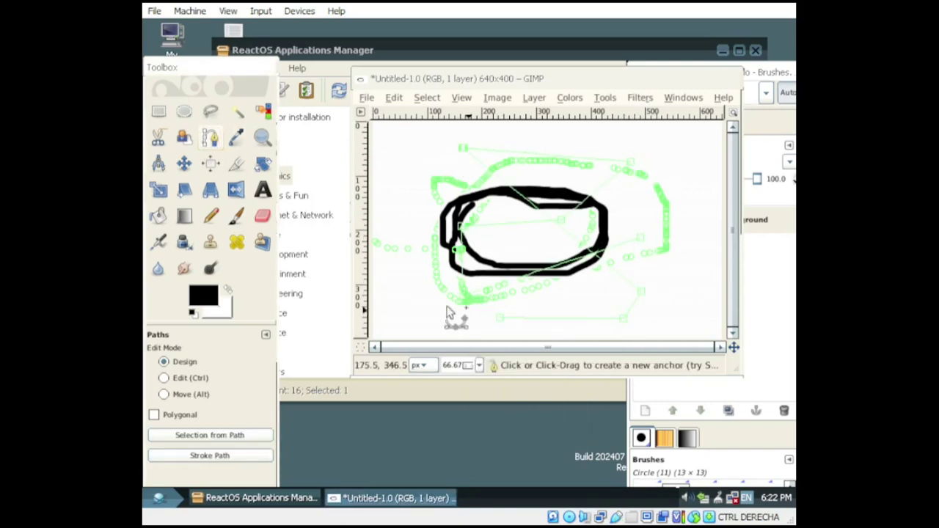
Step: Paint two black pencil strokes, then clone green strokes from a Ctrl-clicked source point
click(237, 215)
drag(514, 250, 643, 236)
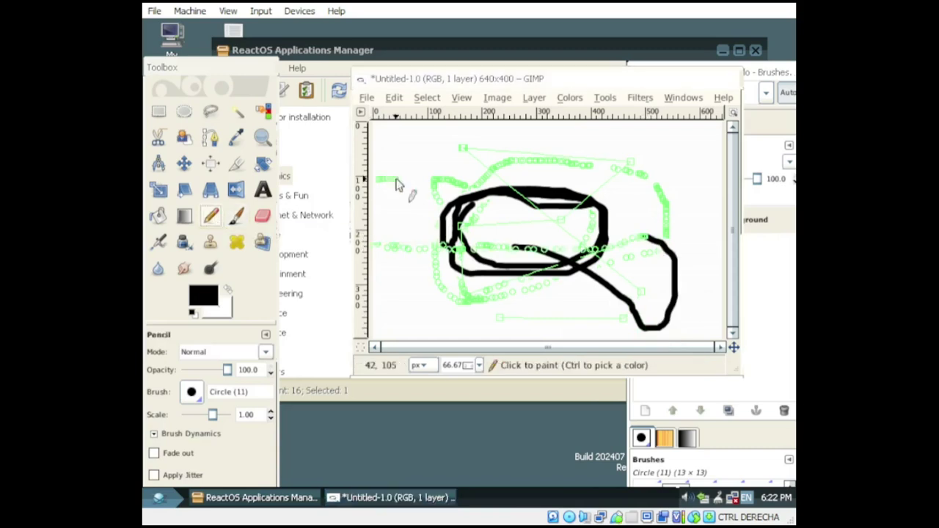
drag(411, 179, 466, 182)
click(210, 242)
click(607, 230)
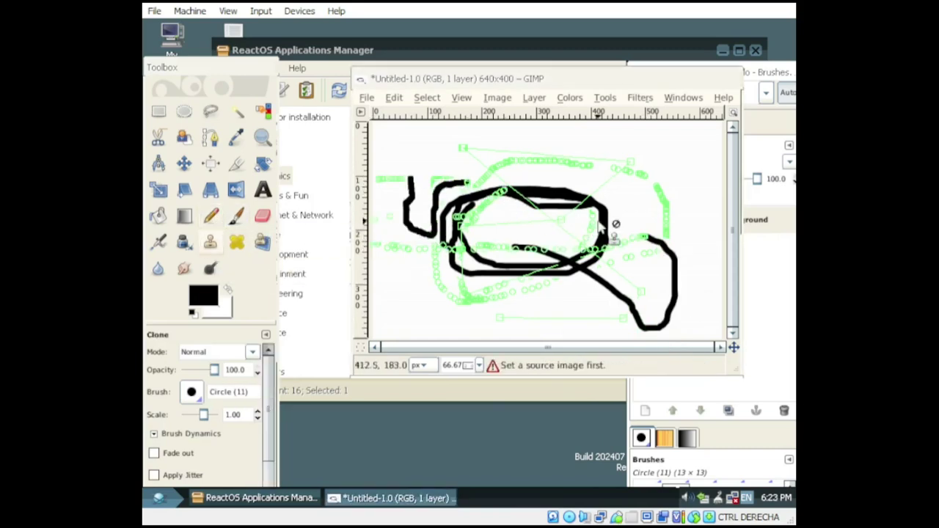
ctrl+click(645, 292)
mouse_move(683, 246)
mouse_down()
mouse_move(590, 199)
mouse_move(422, 266)
mouse_move(392, 253)
mouse_up()
Step: Quit GIMP with Ctrl+Q, discarding the unsaved image
click(158, 137)
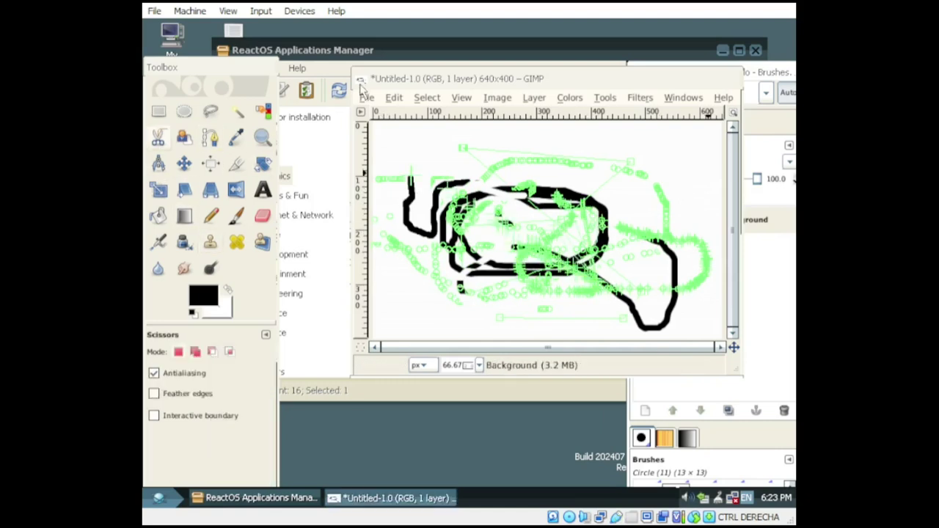
key(ctrl+q)
click(367, 236)
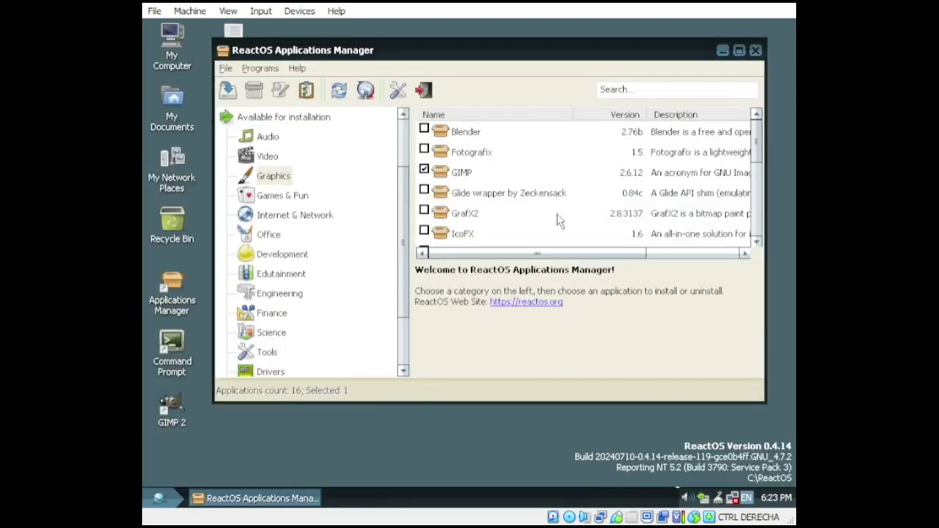
Step: Install Blender 2.76b, accepting the license and default features, and finish the setup wizard
right_click(473, 132)
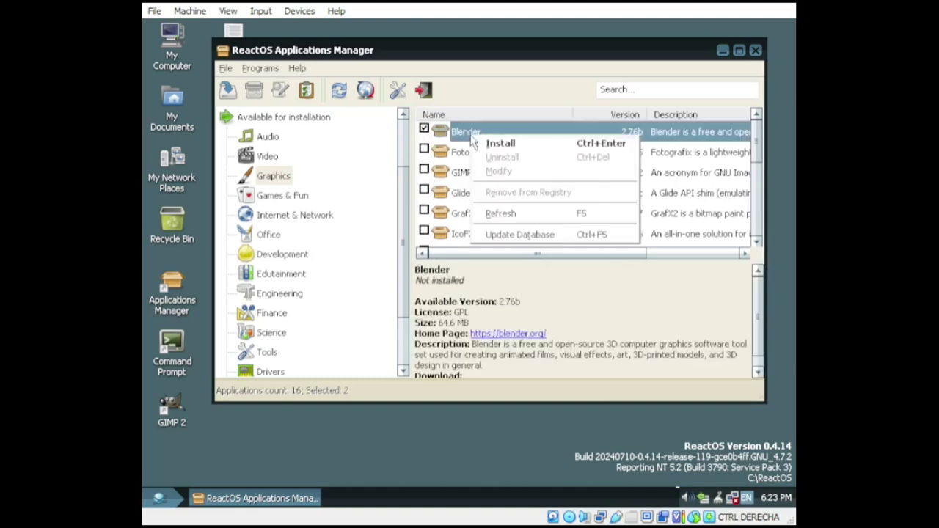
click(491, 144)
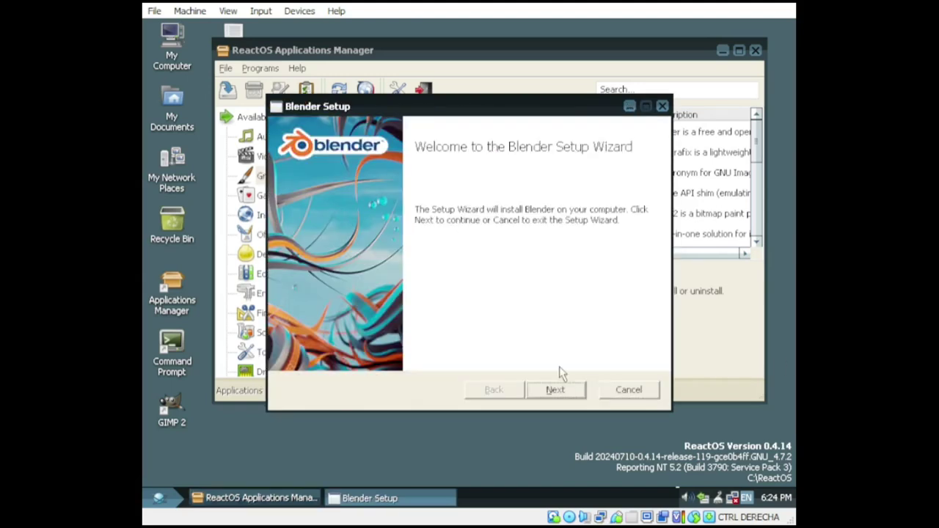
click(576, 390)
click(417, 353)
click(554, 391)
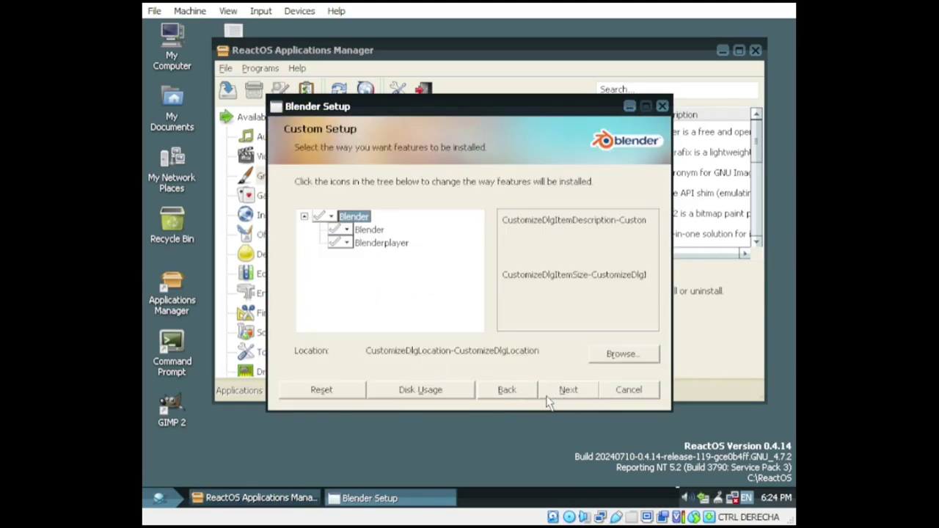
click(569, 391)
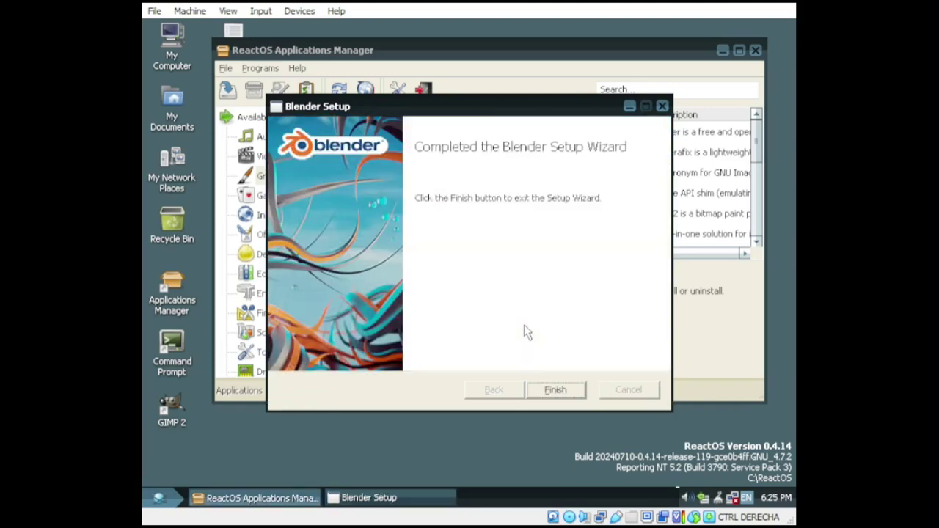
click(566, 391)
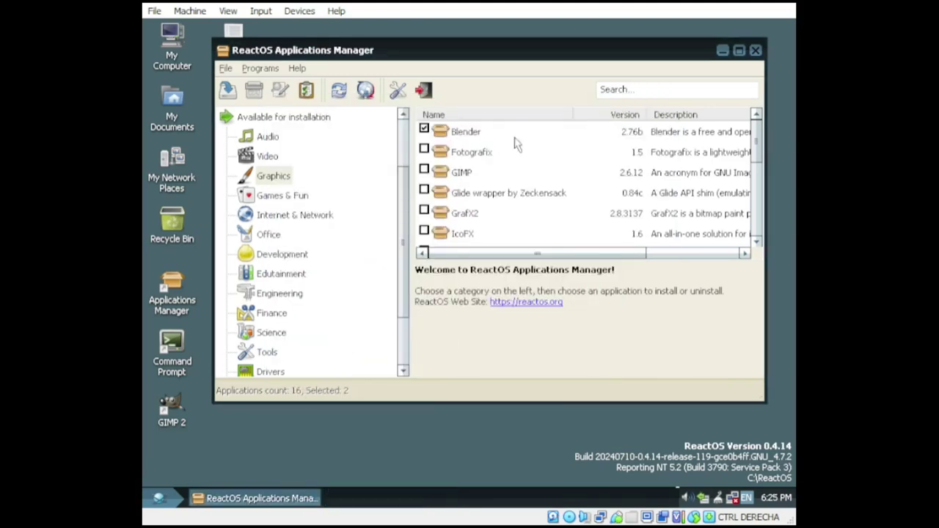
Step: Open the ReactOS readme from the desktop, widen Notepad, scroll through it and close it
click(722, 50)
double_click(234, 51)
drag(604, 244, 674, 234)
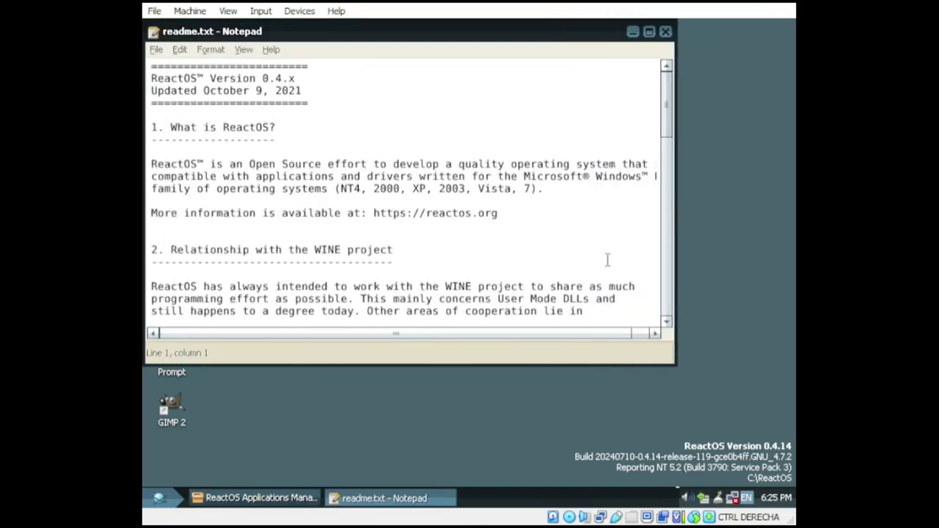
scroll(608, 259, down, 15)
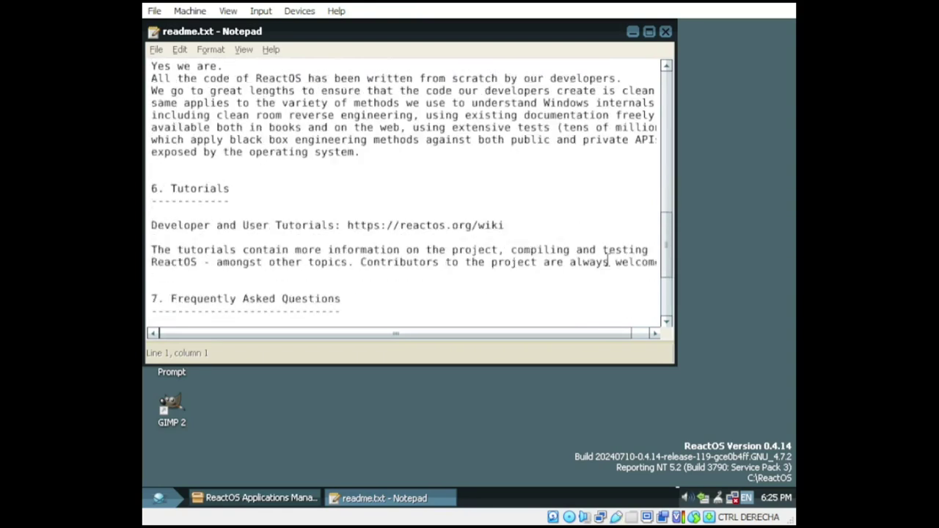
scroll(607, 260, down, 4)
click(665, 32)
Step: Launch Blender from the Start menu's Programs list
click(159, 498)
mouse_move(256, 290)
mouse_move(397, 306)
click(492, 308)
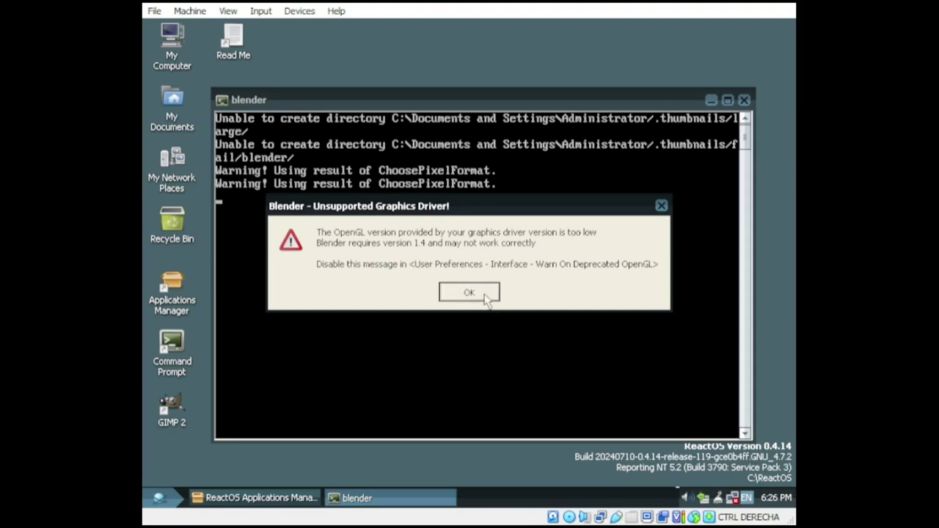
Step: Dismiss the driver warning and splash, then move the cube along X and raise it along Z
click(470, 293)
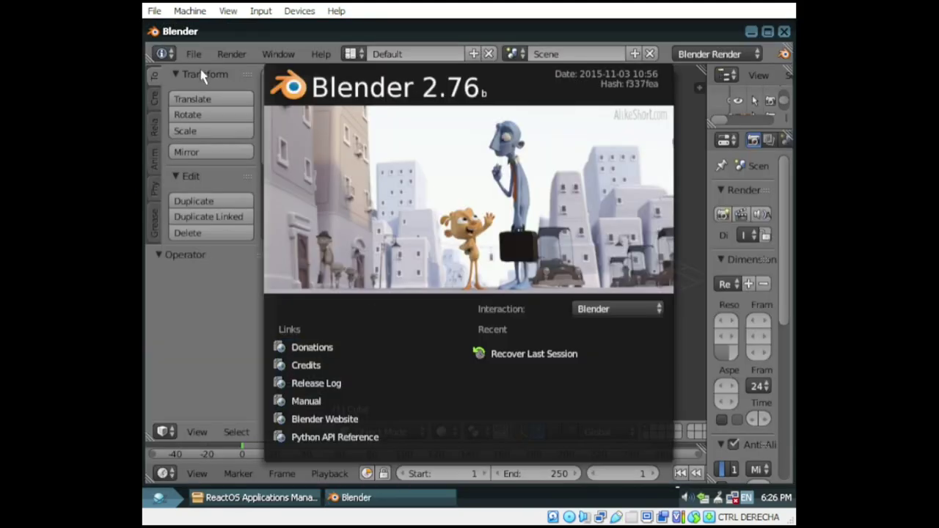
click(196, 59)
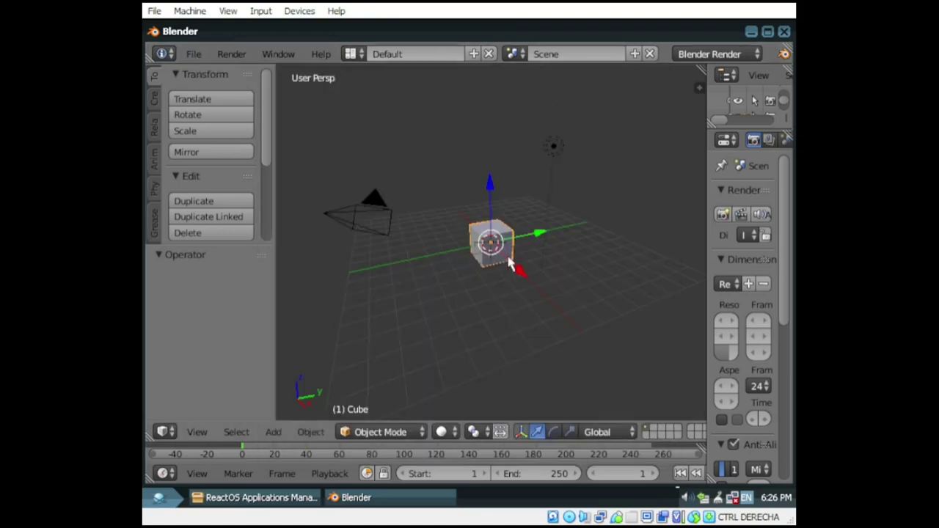
key(g)
click(378, 293)
key(g)
key(x)
click(528, 262)
key(g)
key(z)
click(467, 187)
key(g)
key(x)
click(501, 212)
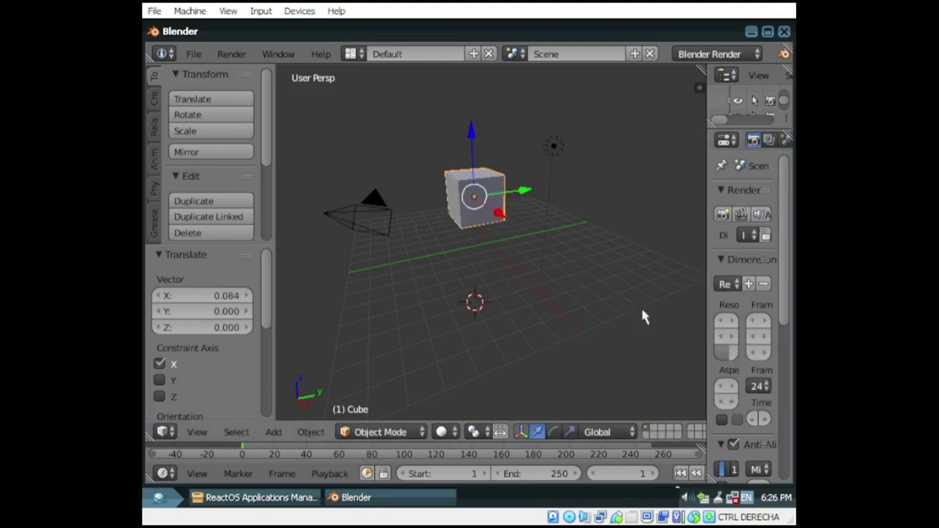
Step: Rotate the cube 206.411° and then resize it
click(209, 115)
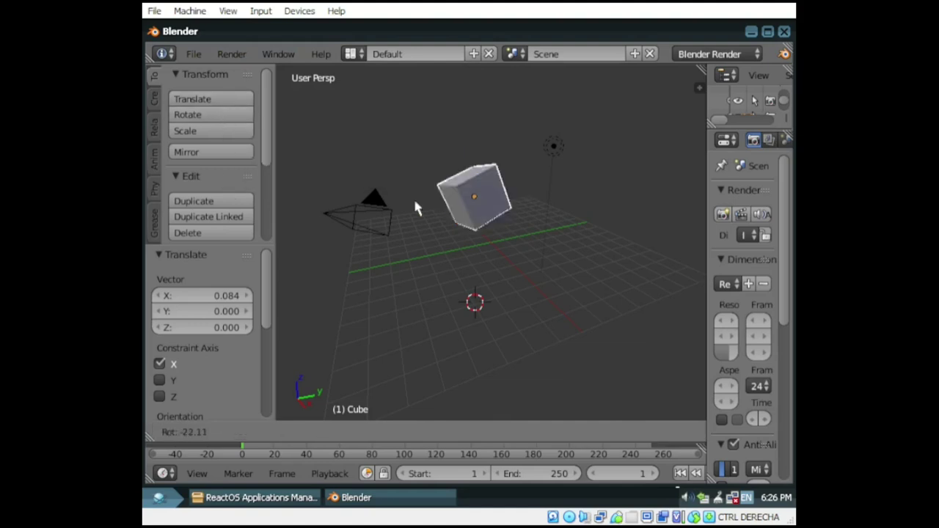
click(498, 227)
click(224, 131)
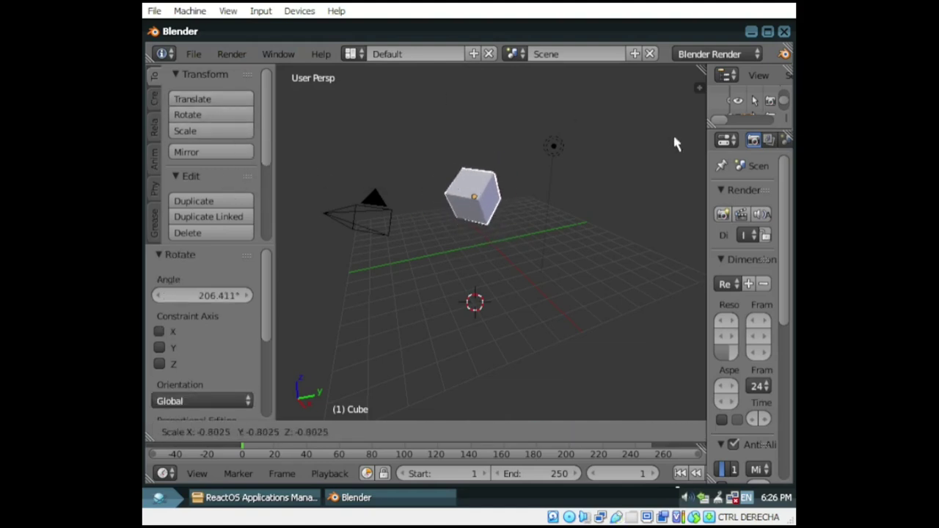
click(664, 409)
Step: Add a cylinder and move it into place beneath the cube
click(154, 98)
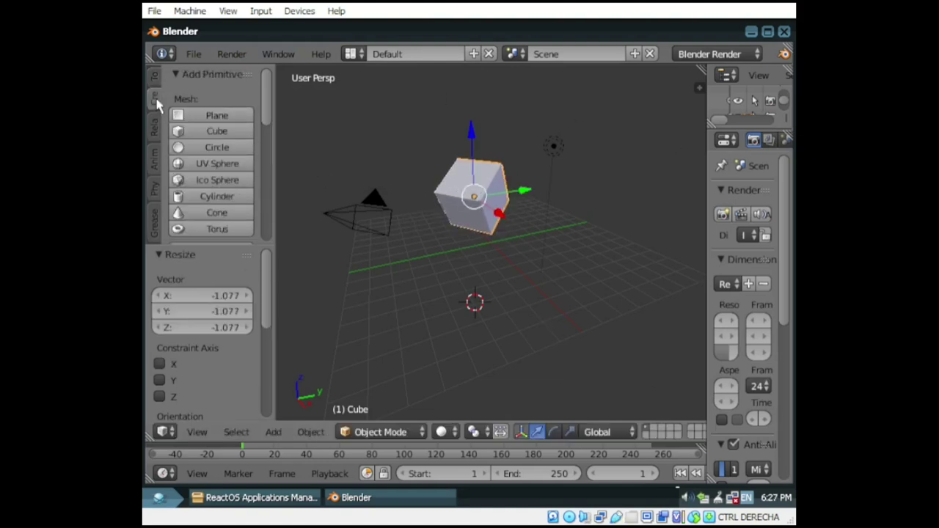
click(216, 197)
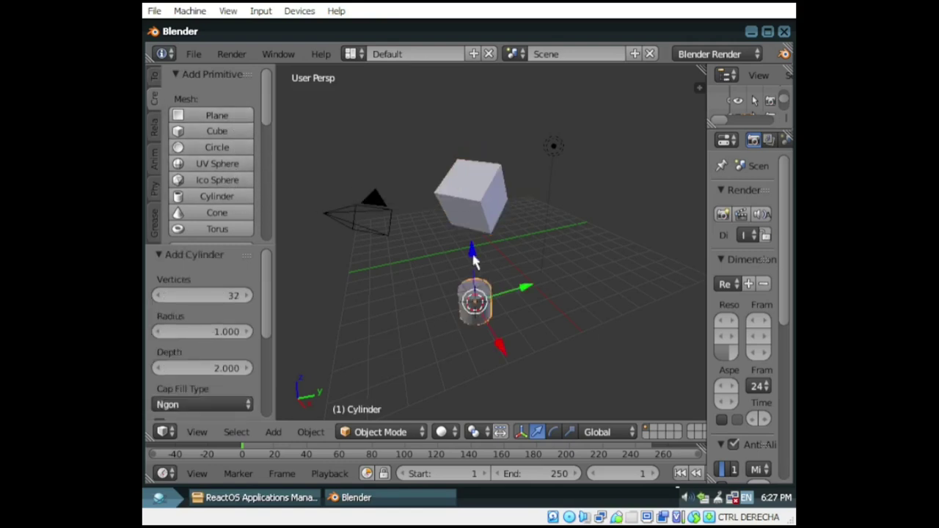
key(g)
key(z)
click(472, 176)
key(g)
click(530, 313)
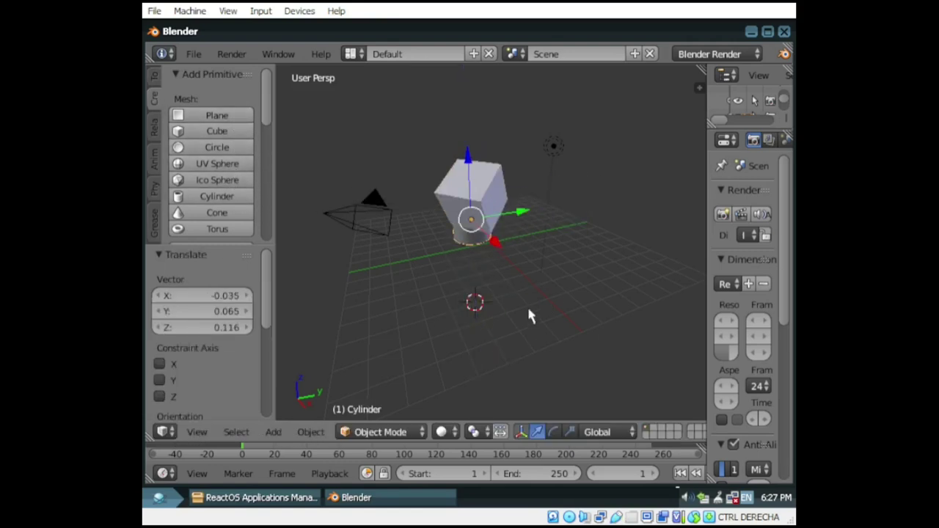
Step: Browse the Animation, Physics and Grease Pencil tool tabs, then return to Create
click(153, 157)
click(155, 192)
click(155, 224)
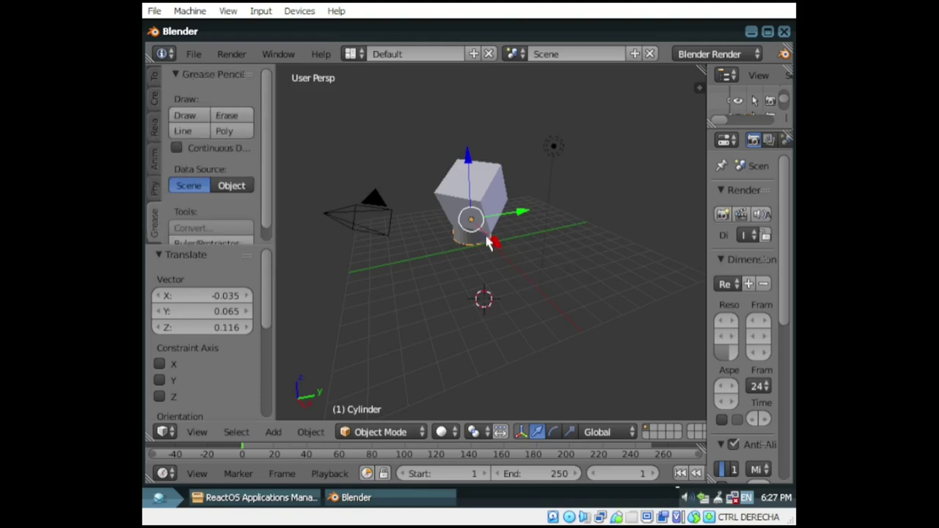
click(155, 77)
scroll(266, 113, down, 5)
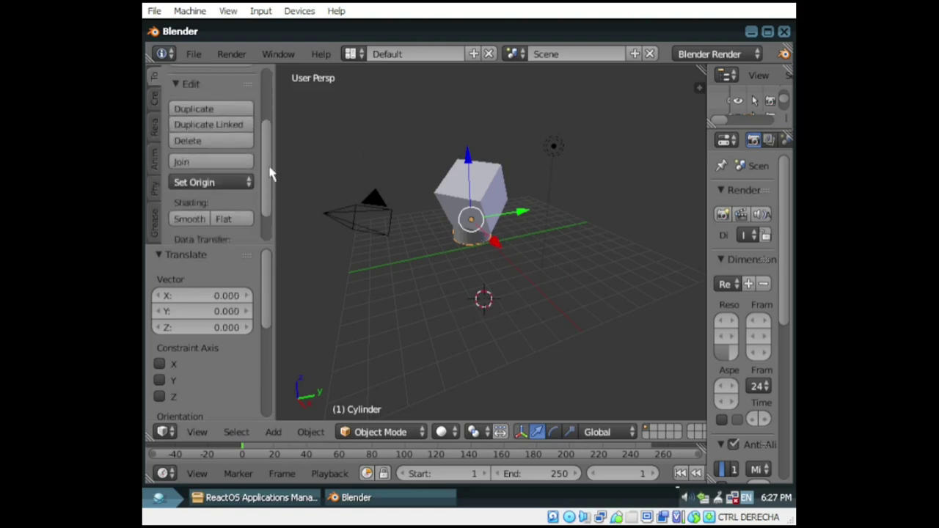
click(156, 103)
scroll(264, 106, down, 10)
scroll(267, 242, up, 2)
Step: Add a Text object, move it along X, enlarge it and drop it beside the camera
click(216, 196)
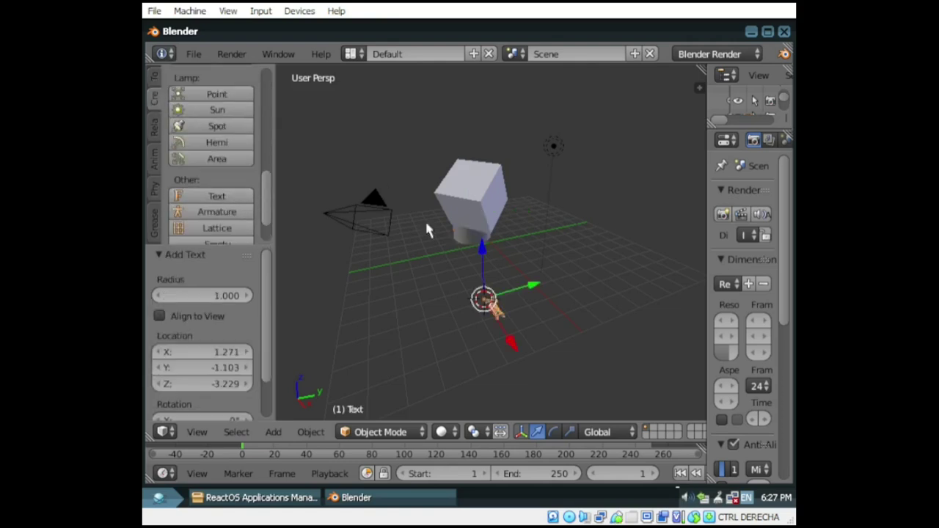
key(g)
key(x)
click(378, 367)
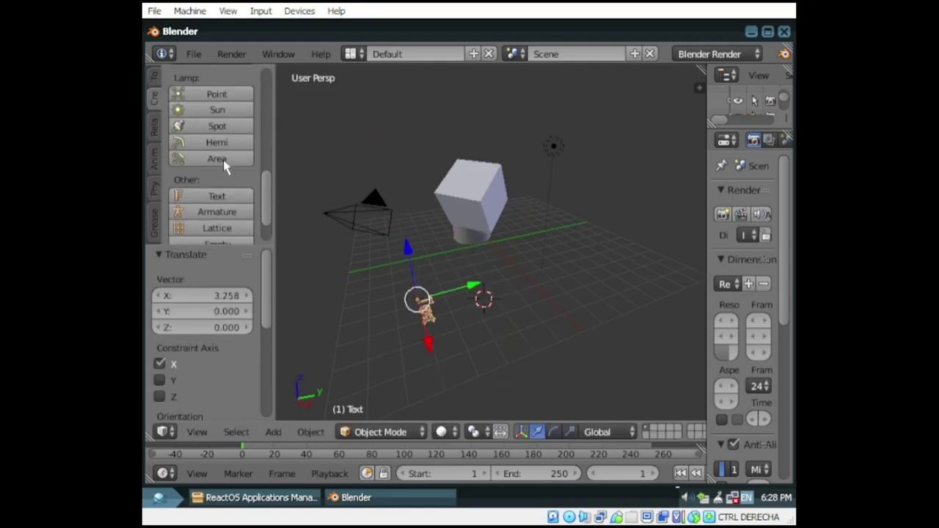
scroll(229, 143, up, 5)
click(154, 80)
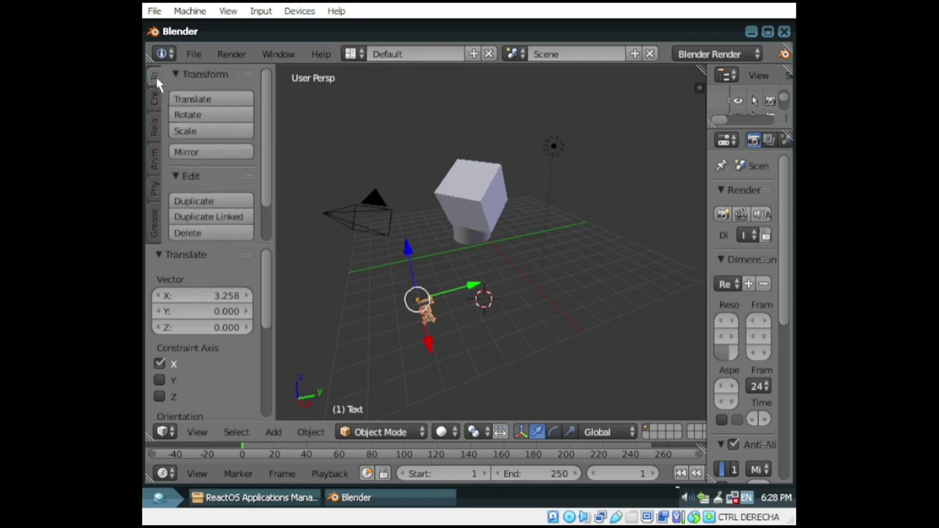
click(209, 132)
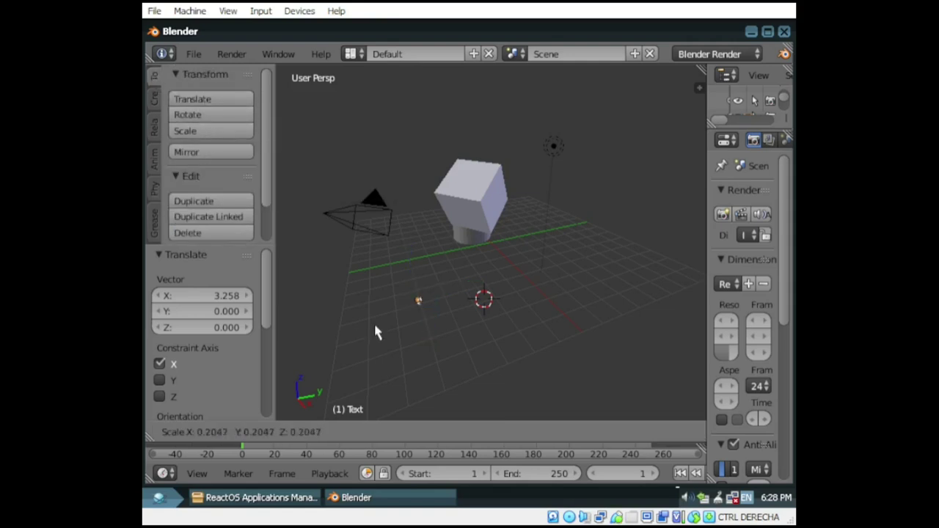
click(530, 417)
key(g)
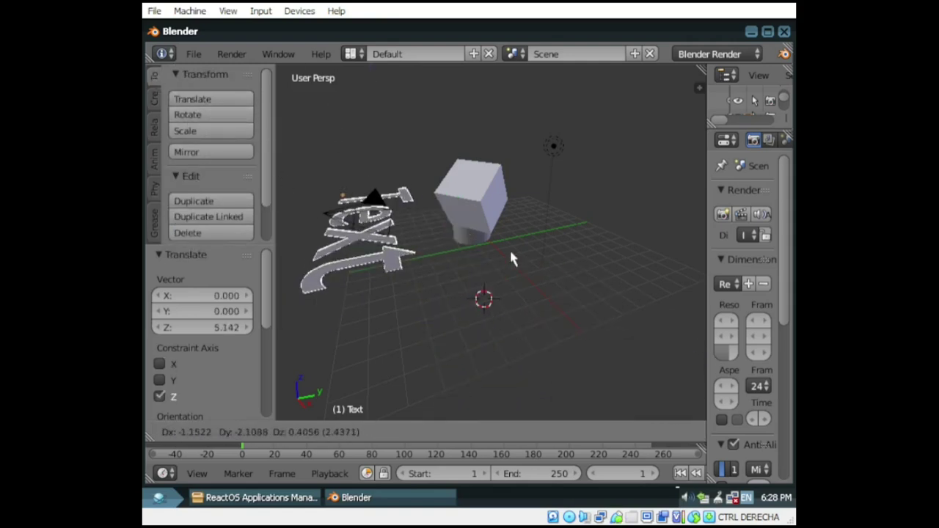
click(531, 190)
Step: Select the cube and quit Blender from the File menu
right_click(481, 192)
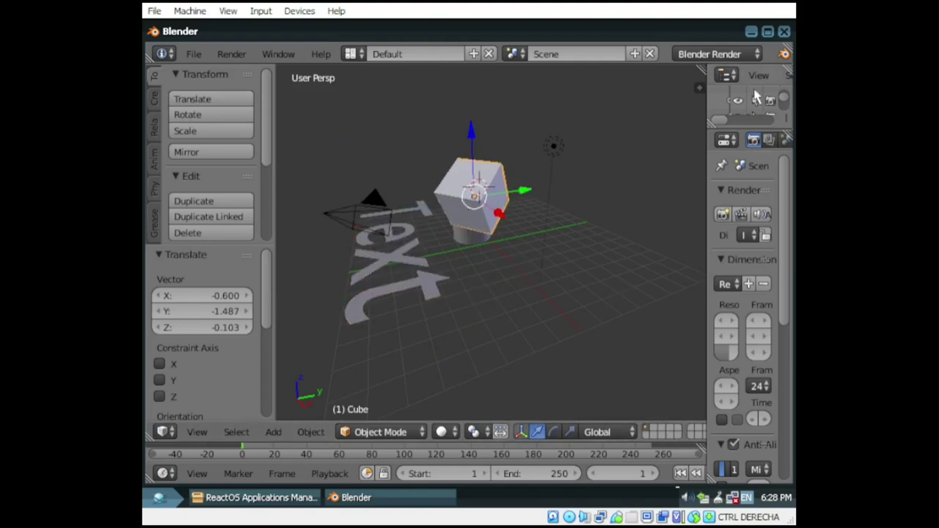
click(229, 57)
mouse_move(195, 63)
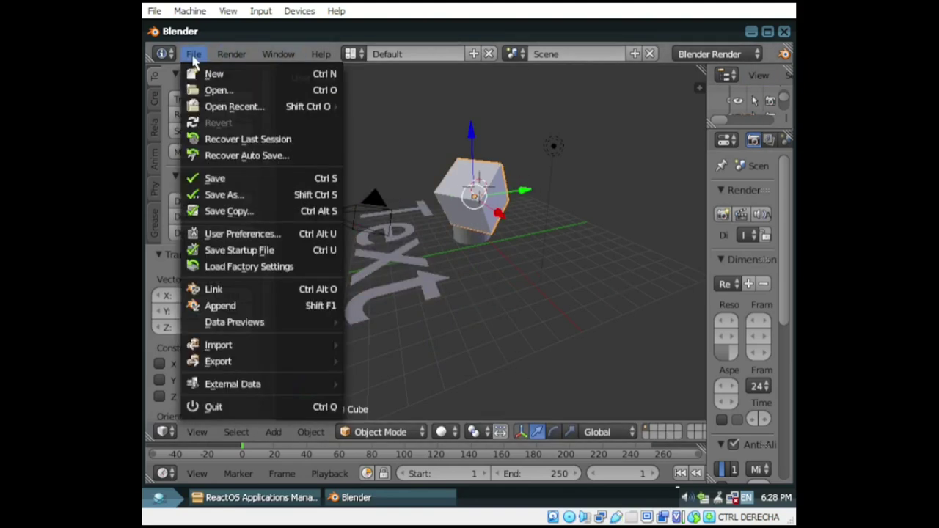
click(558, 326)
click(194, 54)
click(209, 408)
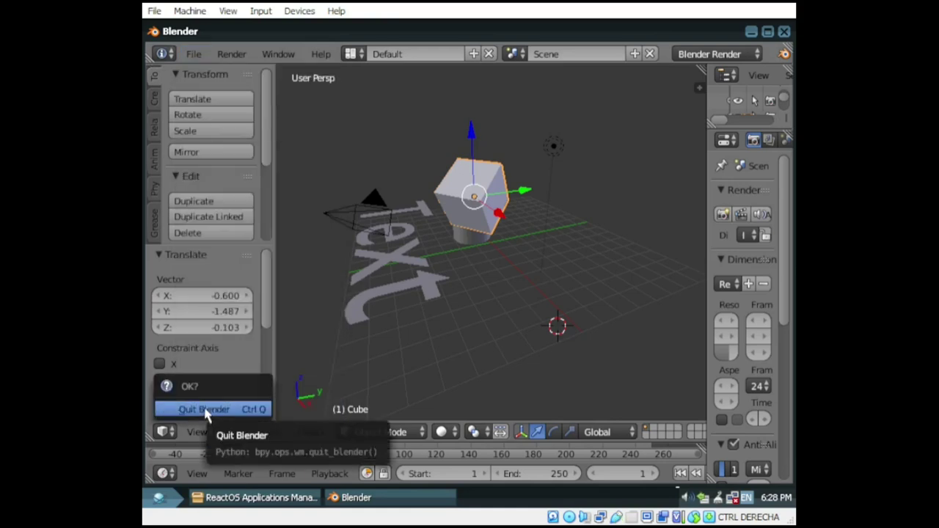
click(194, 54)
click(211, 408)
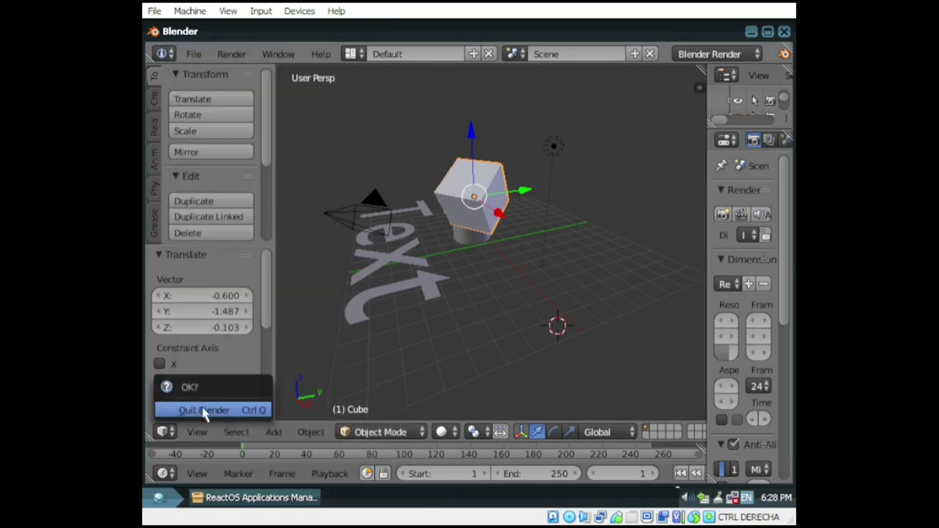
click(206, 412)
Step: Show the Games & Fun category in Applications Manager and view Commander Stalin's details
click(260, 498)
scroll(522, 204, down, 2)
click(285, 197)
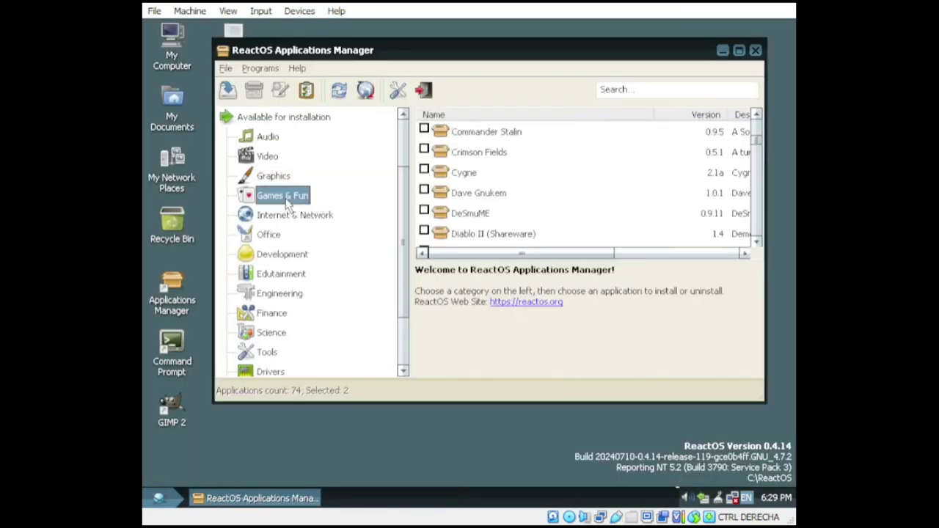
click(473, 136)
Step: Install Dave Gnukem, keeping the default folders and desktop shortcut option
click(536, 193)
click(485, 215)
double_click(465, 196)
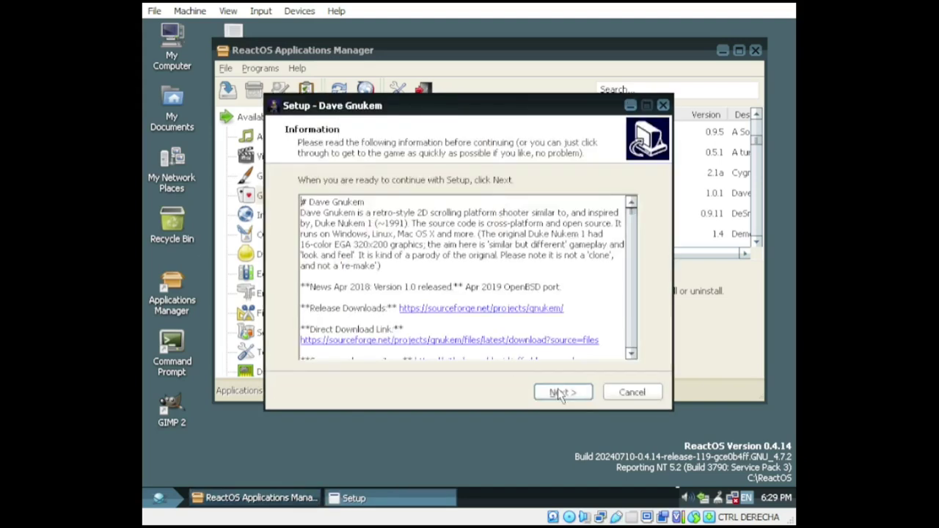
click(562, 393)
click(563, 393)
click(562, 393)
click(562, 393)
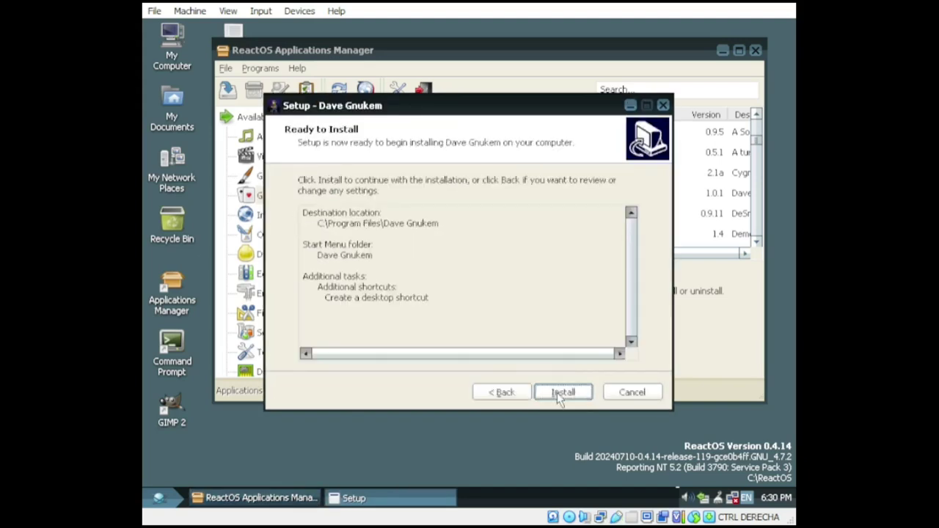
click(557, 392)
Step: Launch Dave Gnukem and go past the instructions screen into the level
click(558, 393)
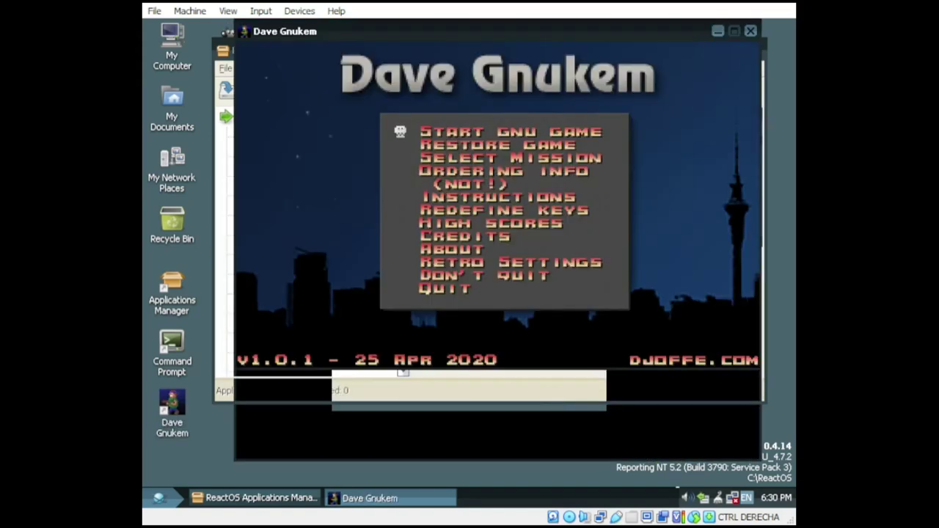
key(Return)
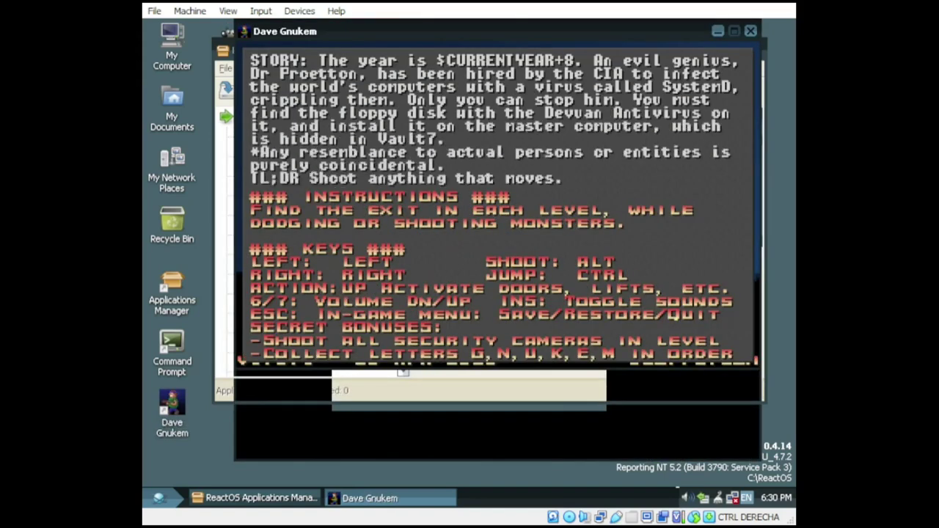
key(Return)
Step: Shoot the security camera, ride the conveyor up to the ledge and teleport onward
key(Left)
key(alt)
key(ctrl)
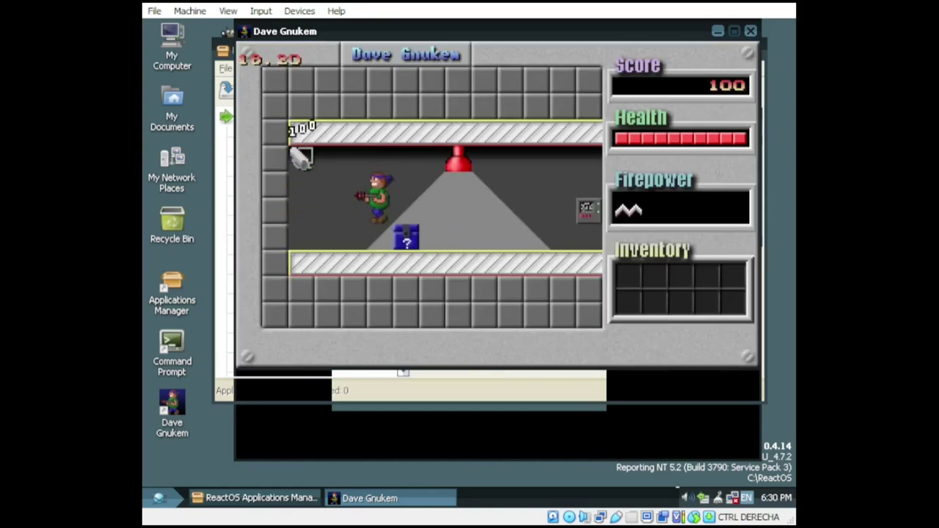
key(Right)
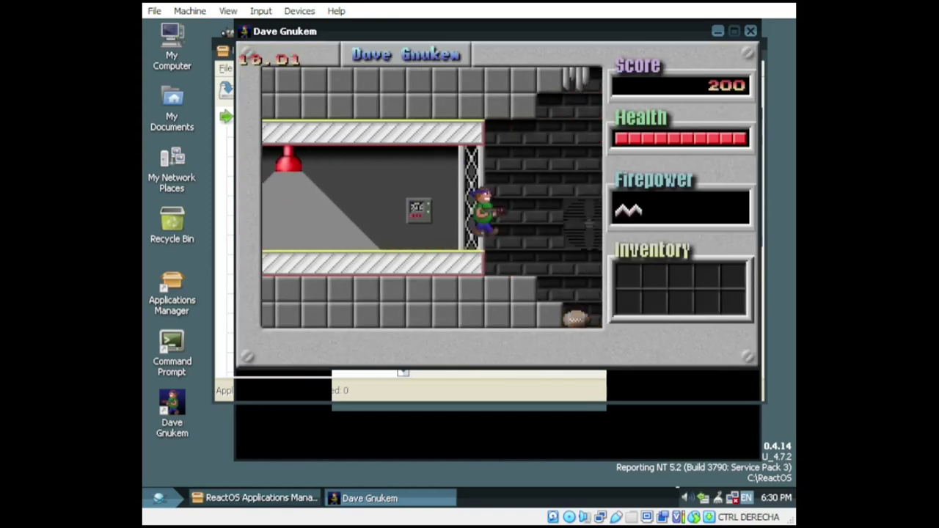
key(Right)
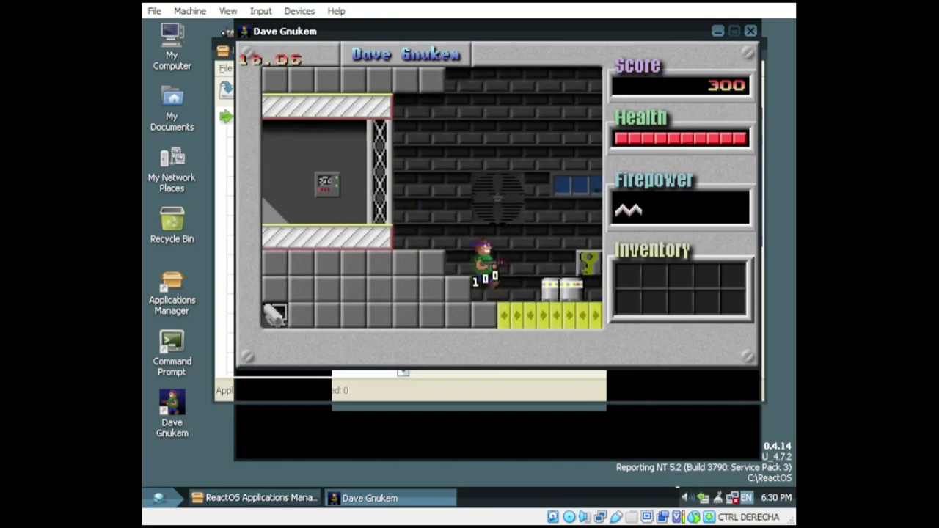
key(Right)
key(ctrl)
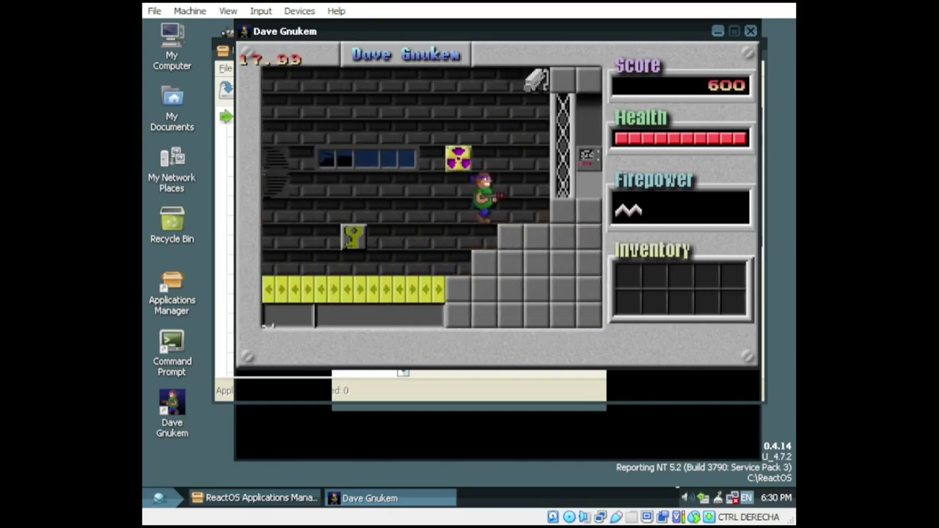
key(Right)
key(ctrl)
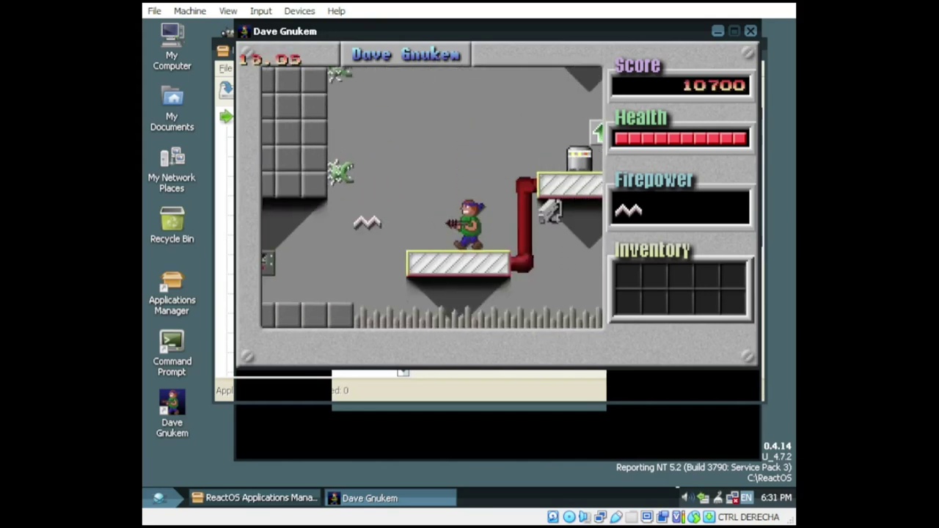
key(ctrl)
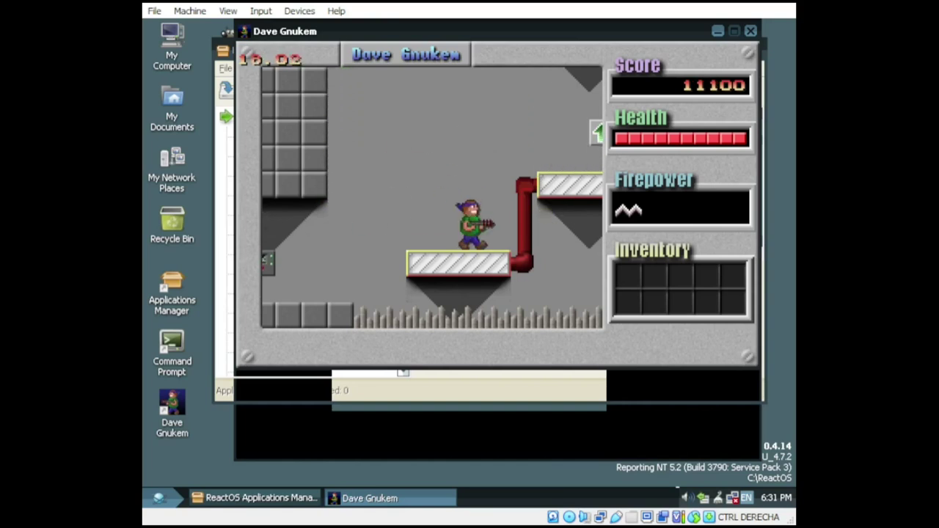
key(Up)
Step: Shoot the enemies and canisters for points, then pick up the key
key(Right)
key(ctrl)
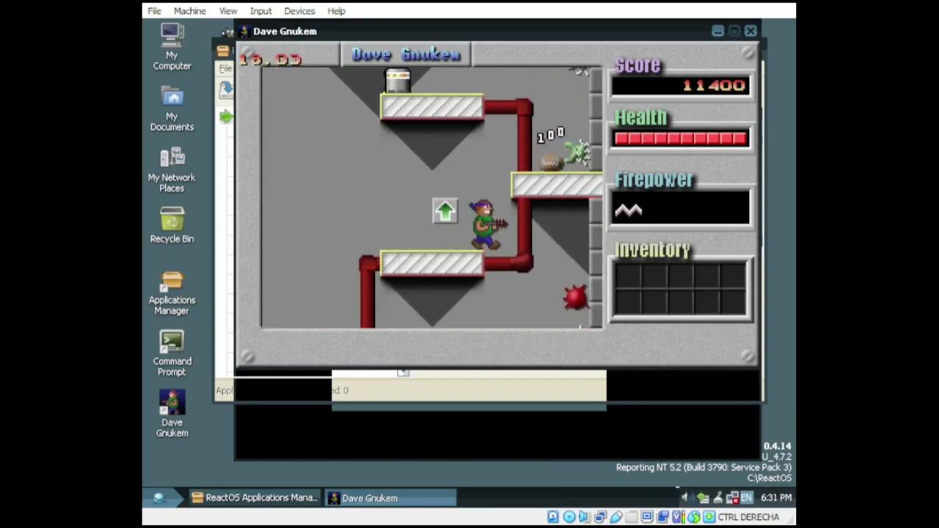
key(ctrl)
key(Up)
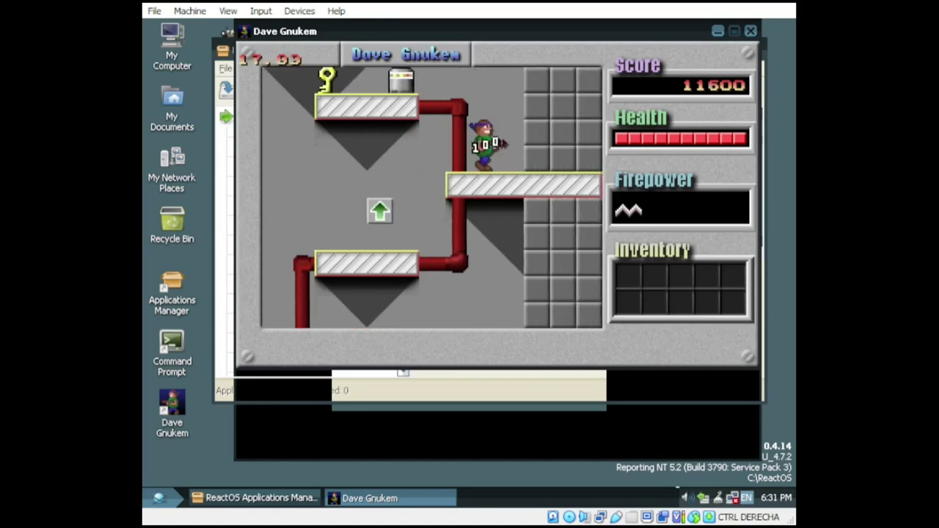
key(Left)
key(ctrl)
key(Up)
key(Left)
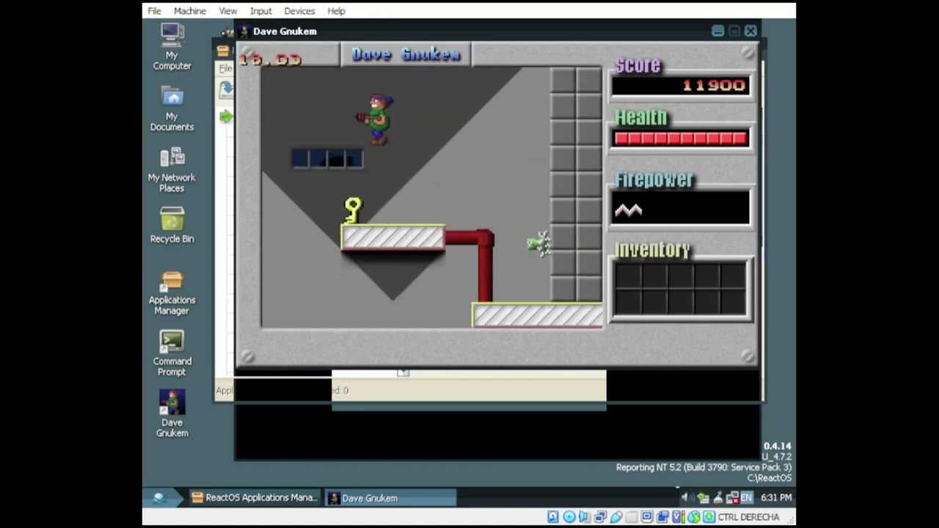
Step: Make the way back past the red pipe, use the key on the keyhole and teleport
key(Right)
key(Up)
key(Left)
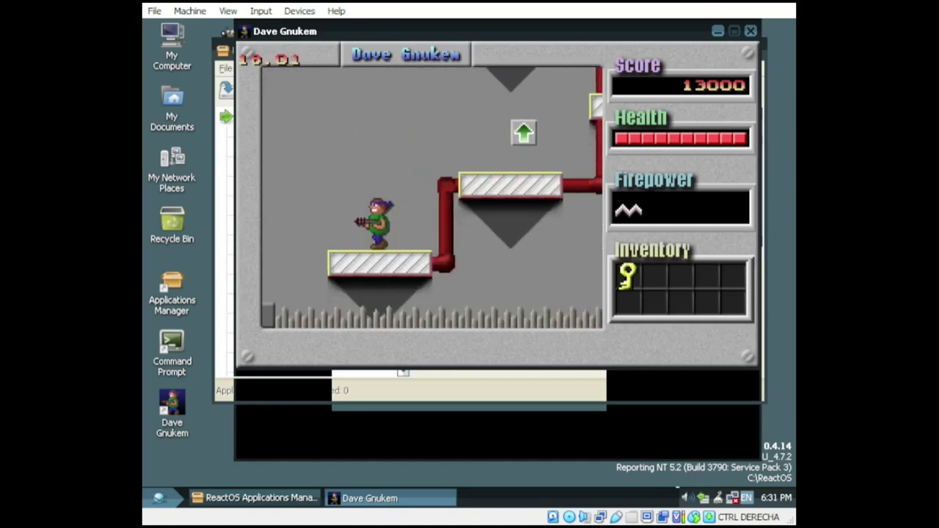
key(Up)
key(Left)
key(Up)
key(Up)
key(Right)
Step: Destroy the crate and shoot the next enemy until it explodes, reaching 17650 points
key(Right)
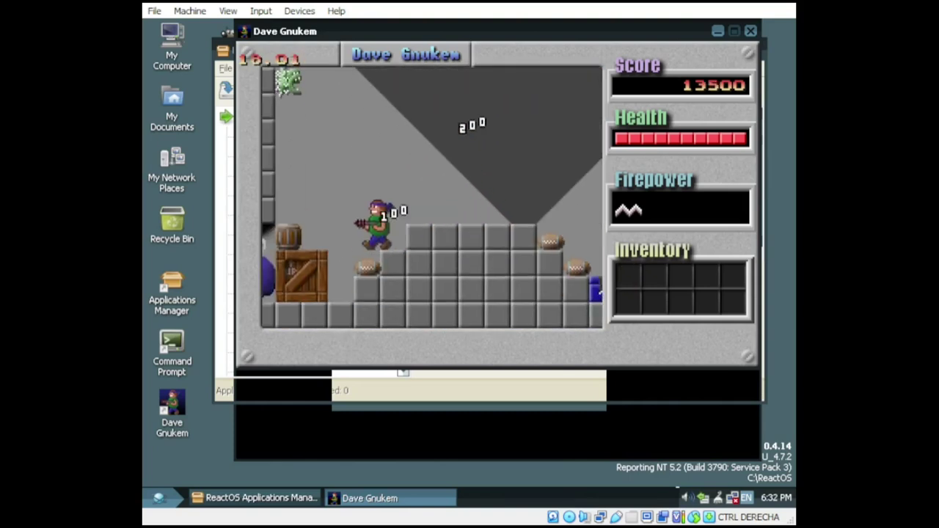
key(Left)
key(ctrl)
key(Right)
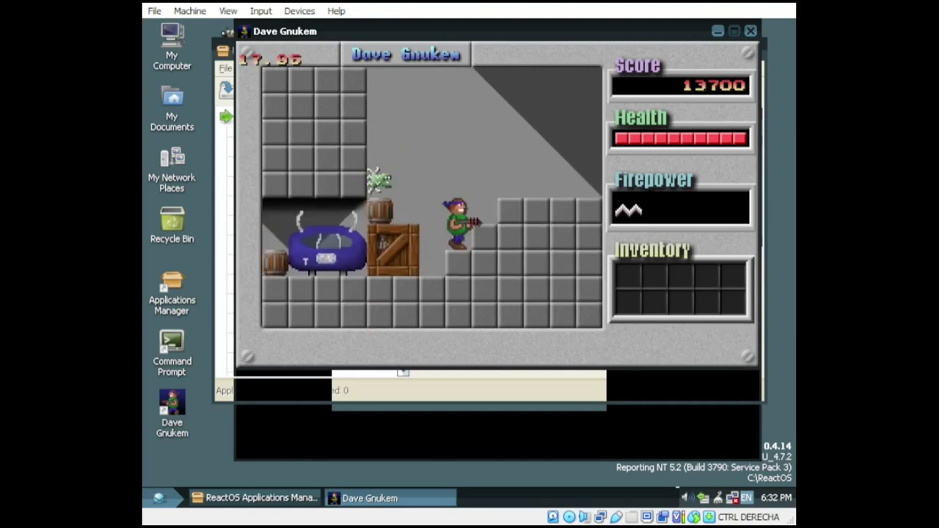
key(ctrl)
key(Right)
key(Right)
key(ctrl)
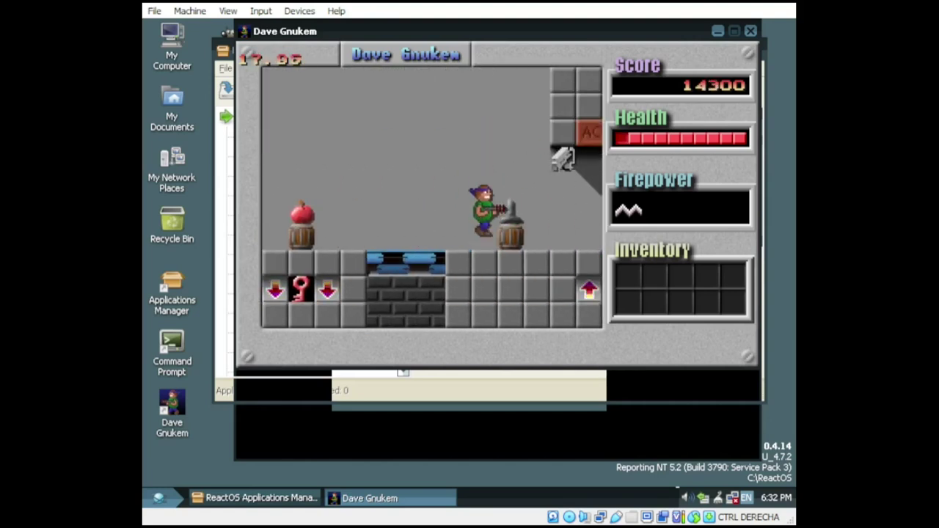
key(Right)
key(ctrl)
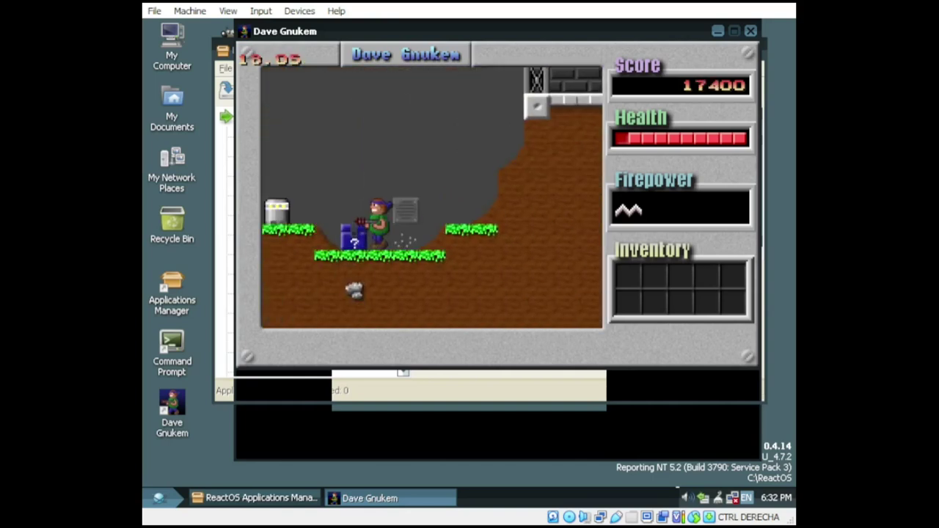
Step: Abort the game, enter a high-score name, and quit Dave Gnukem
key(Escape)
key(Down)
key(Down)
key(Down)
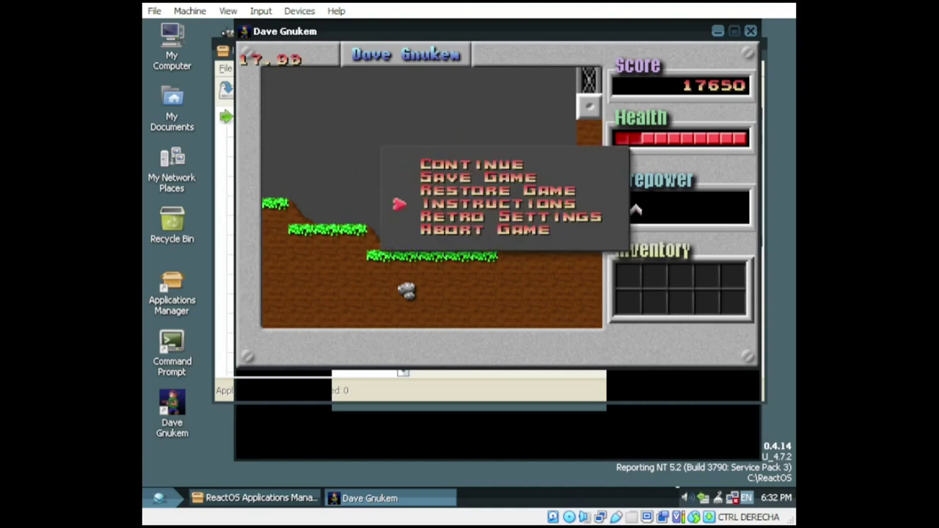
key(Down)
key(Return)
text(ddd)
key(Return)
key(Escape)
scroll(538, 245, down, 2)
scroll(509, 218, up, 2)
scroll(524, 223, down, 2)
Step: Install Neko98 from the games list, then minimize its archive and Applications Manager
scroll(524, 222, down, 8)
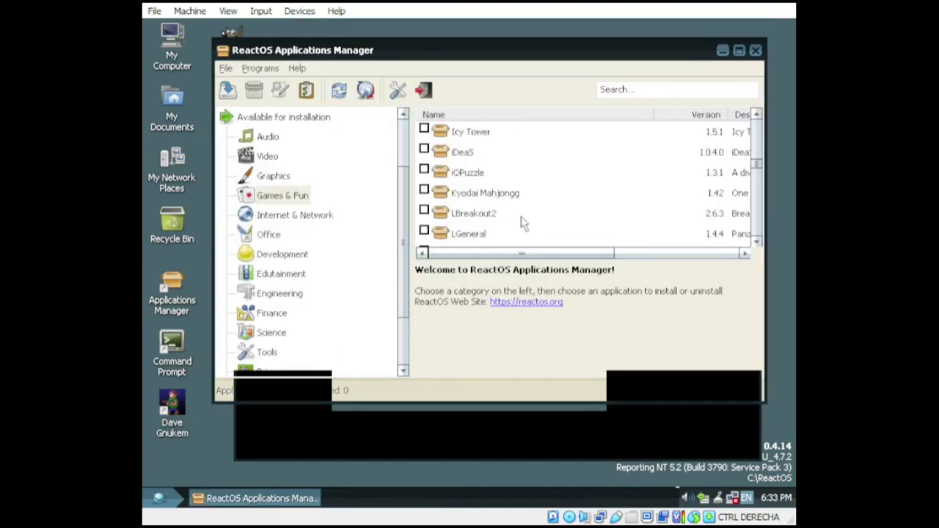
click(476, 156)
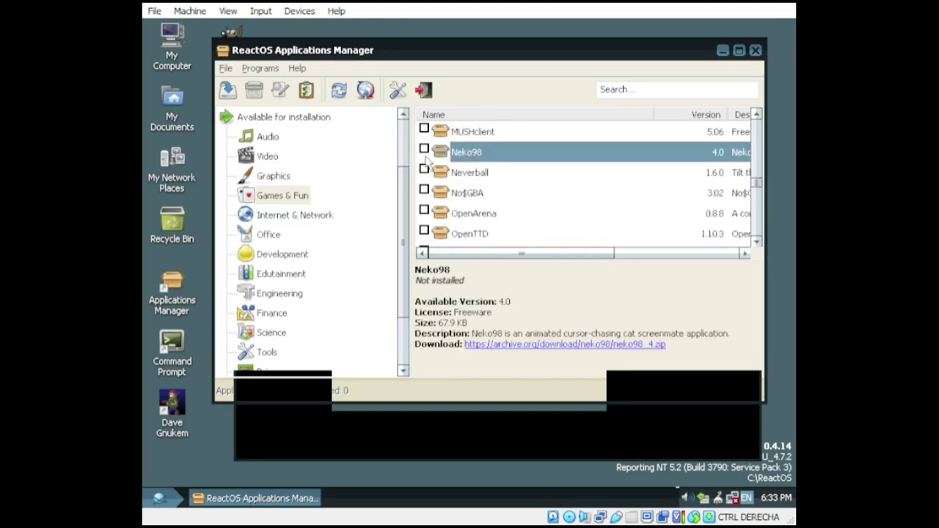
right_click(475, 156)
click(472, 156)
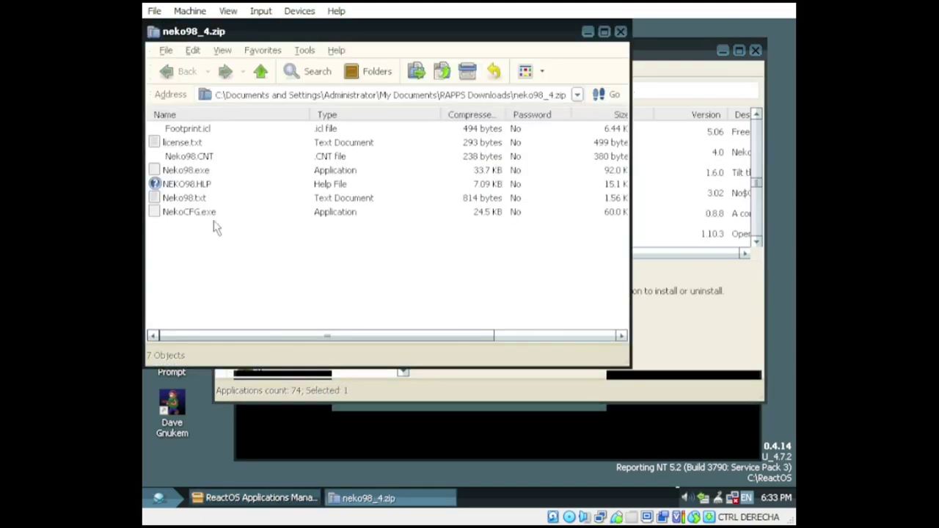
click(202, 171)
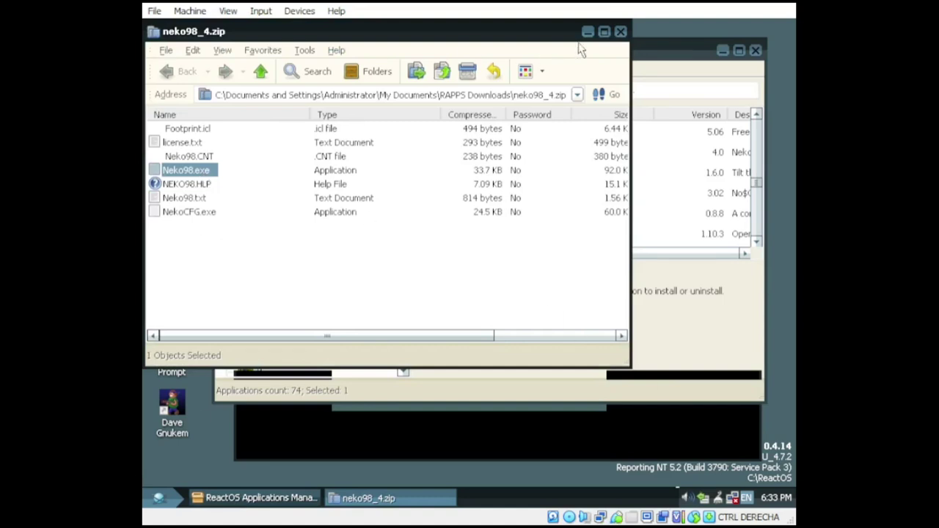
click(588, 31)
click(723, 50)
Step: Check the installed programs list, then install Neko98 again from Applications Manager
click(157, 498)
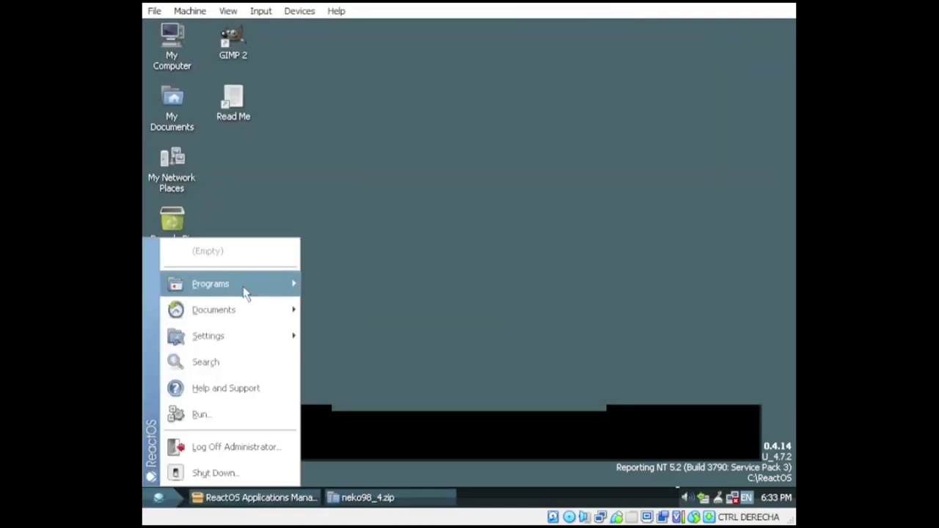
mouse_move(243, 284)
mouse_move(394, 283)
click(268, 444)
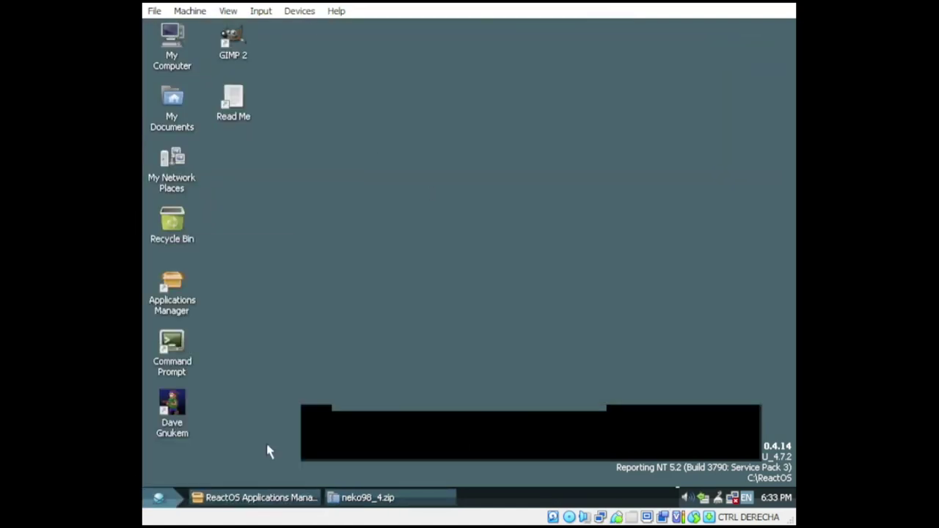
click(256, 498)
right_click(476, 155)
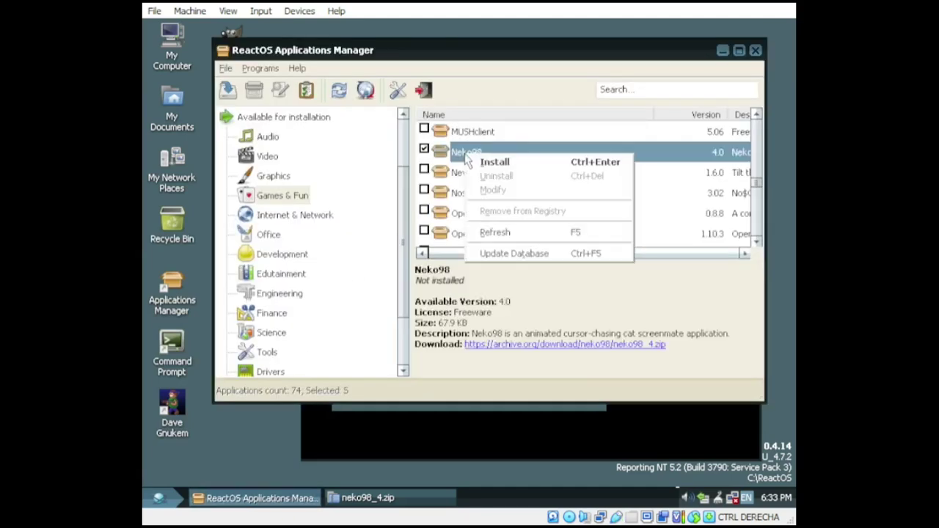
click(506, 164)
click(474, 195)
Step: Trim the archive's path to reach the RAPPS Downloads folder containing neko98_4.zip
click(204, 172)
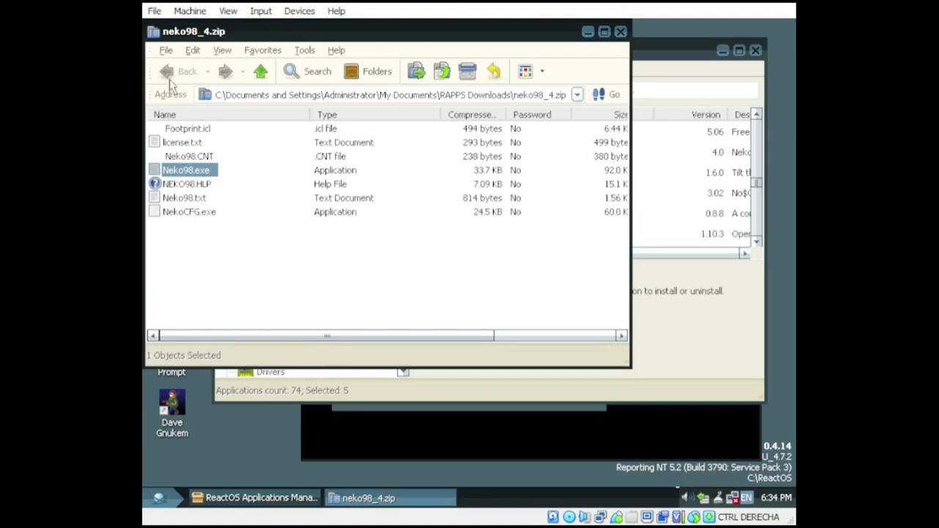
click(492, 95)
drag(511, 95, 601, 105)
key(BackSpace)
click(602, 105)
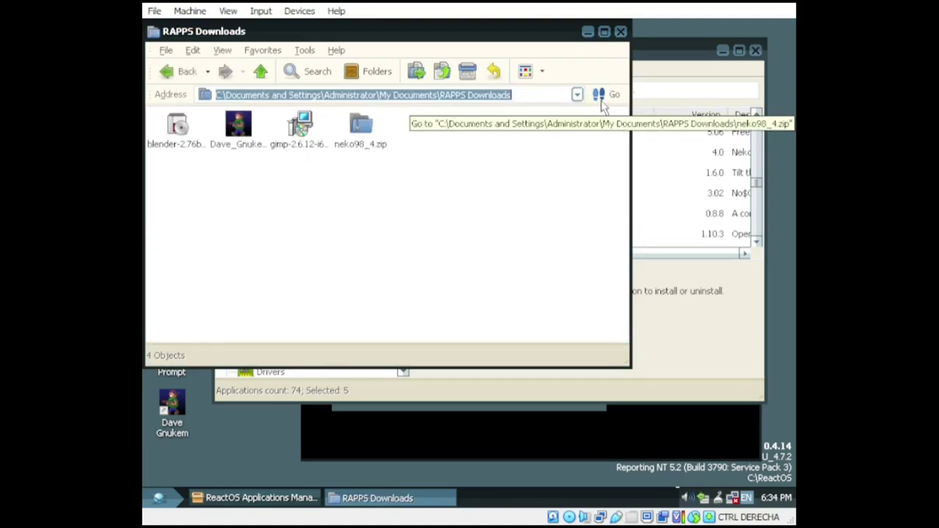
double_click(367, 135)
key(BackSpace)
Step: Extract neko98_4.zip into a neko98_4 folder and open it
right_click(360, 129)
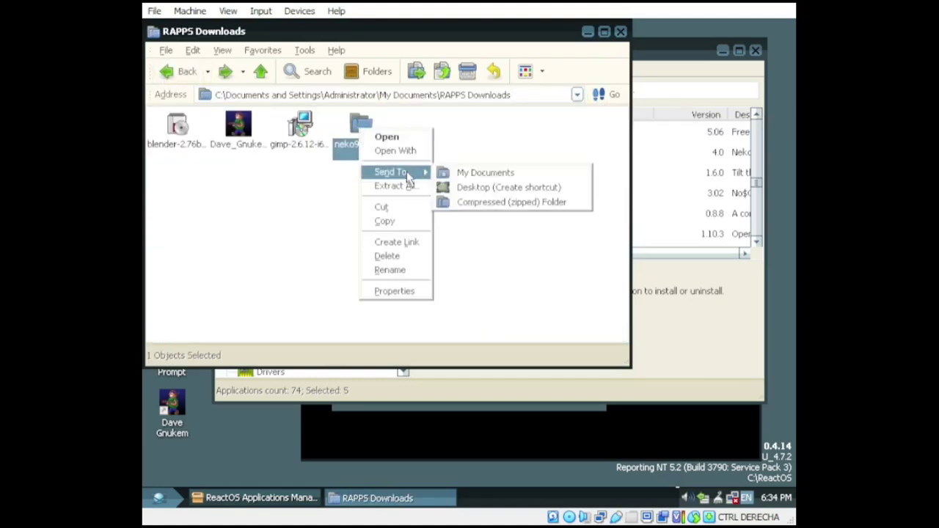
click(400, 185)
click(506, 411)
click(500, 412)
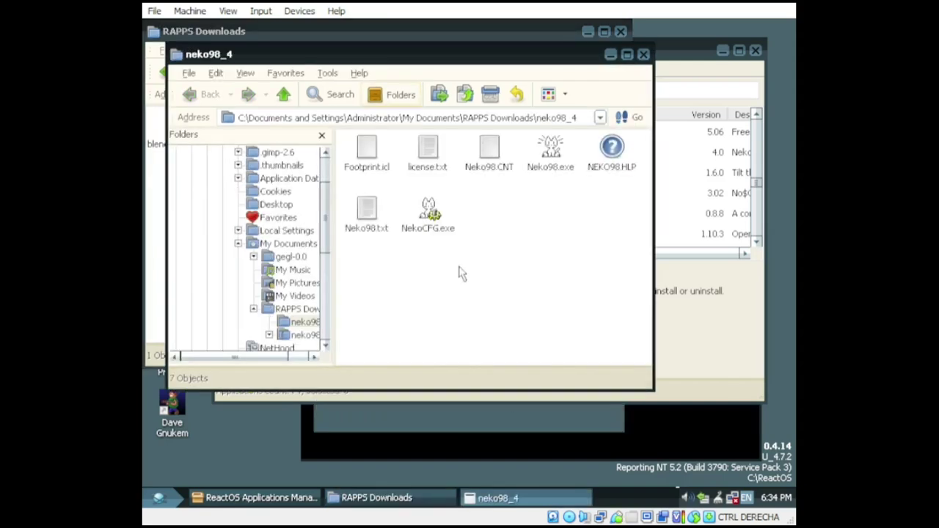
click(551, 156)
Step: Set the cat to 200% size in NekoCFG, launch Neko98.exe and minimize the folders
double_click(430, 218)
drag(518, 215, 560, 216)
click(486, 385)
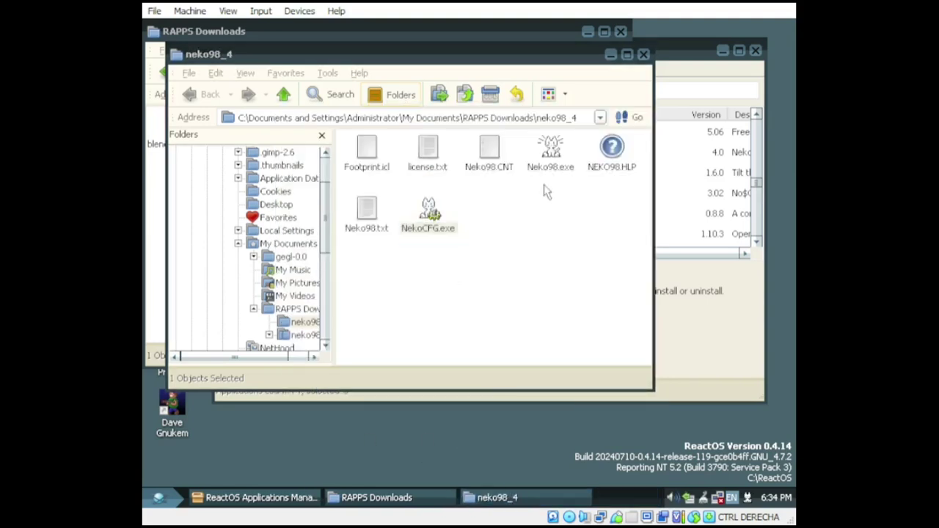
double_click(551, 154)
click(610, 54)
click(588, 31)
Step: Minimize Applications Manager and the neko98_4 folder to clear the desktop
click(723, 51)
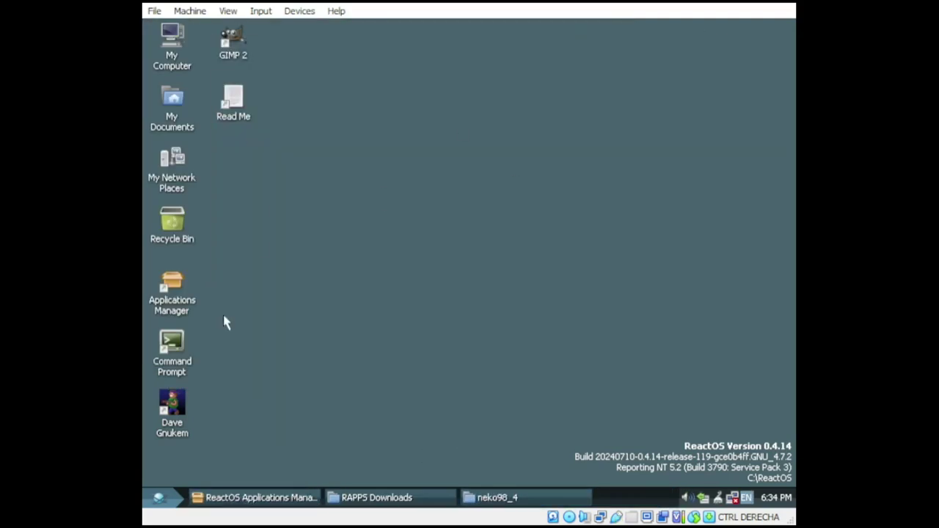
click(498, 498)
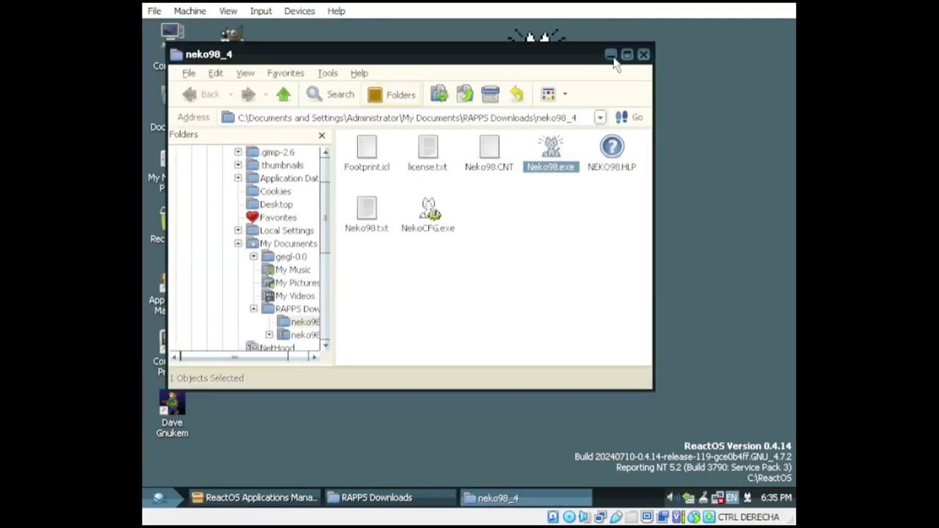
click(611, 55)
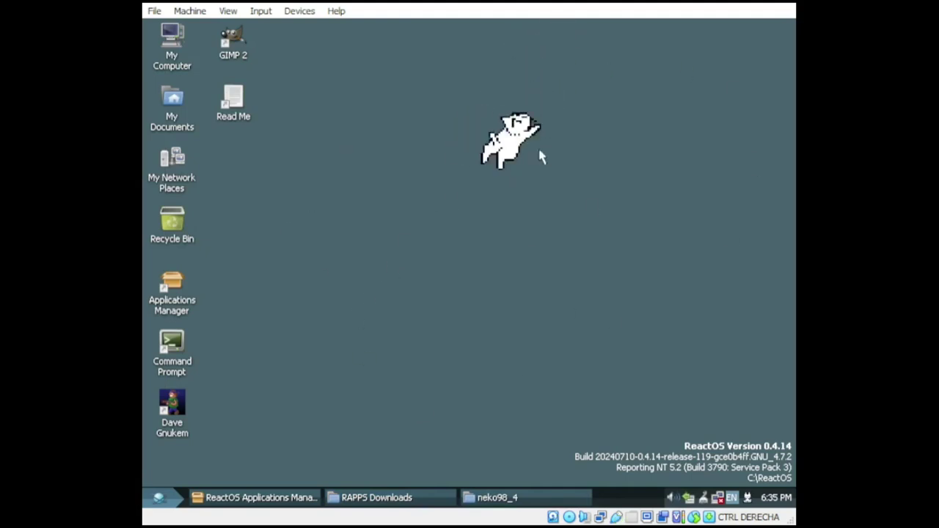
right_click(520, 110)
click(516, 89)
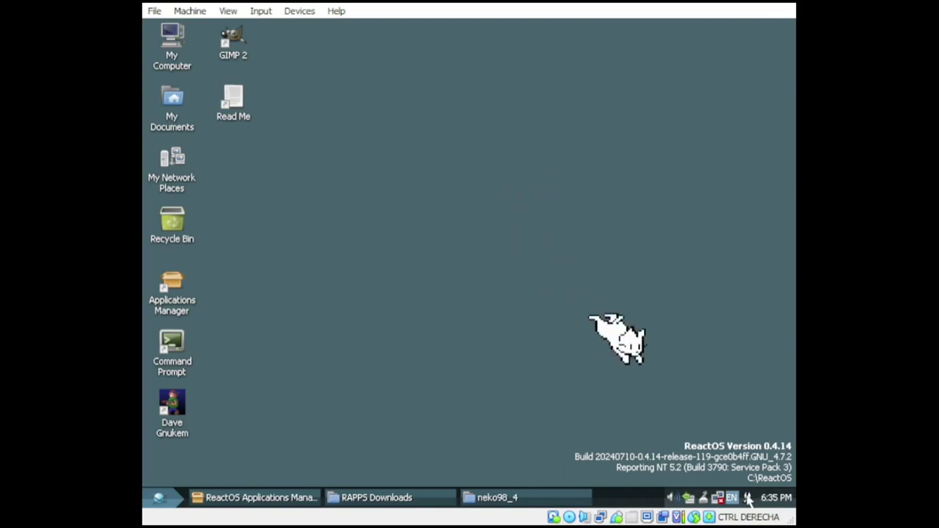
Step: Set the Neko cat size back to 100% and bring up Applications Manager
double_click(703, 497)
drag(566, 217, 519, 217)
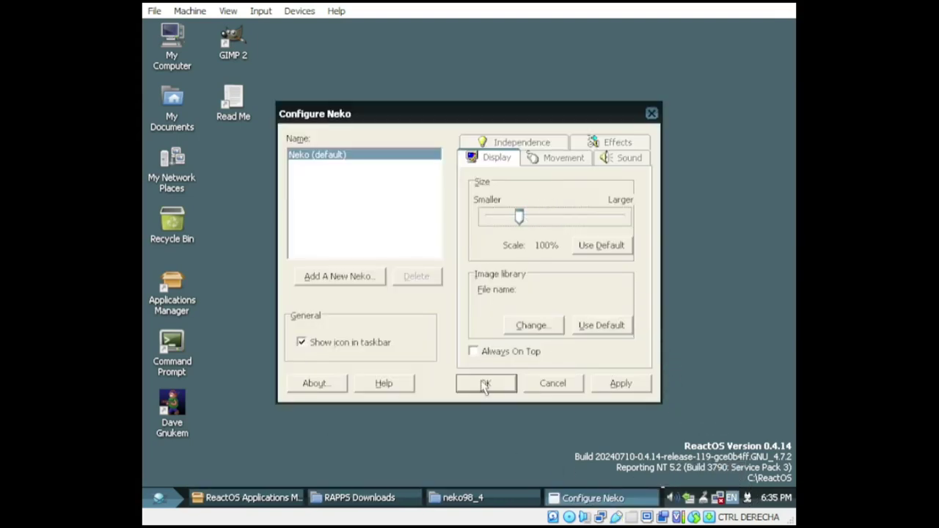
click(486, 383)
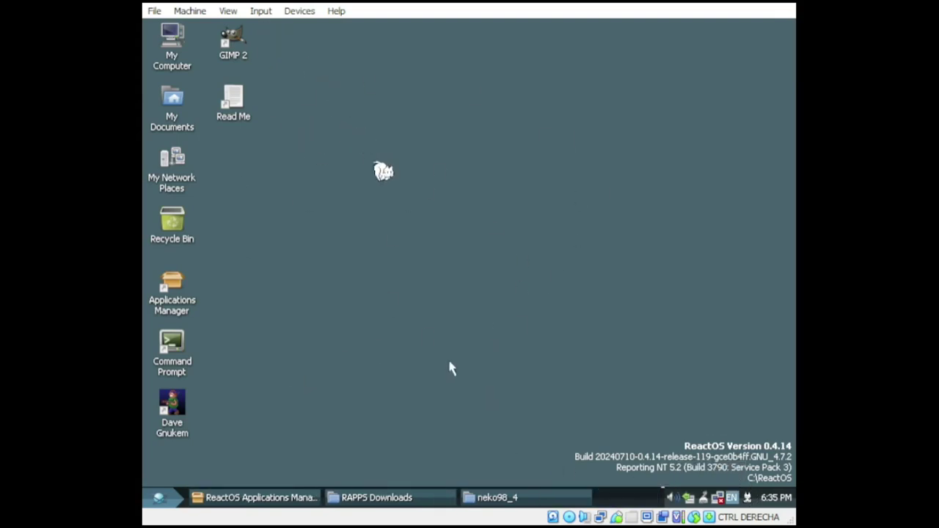
click(258, 502)
right_click(245, 499)
Step: In Applications Manager, show Internet & Network apps and view Chrome 48's details
click(272, 392)
drag(752, 192, 756, 233)
click(299, 220)
scroll(759, 140, up, 10)
click(480, 154)
right_click(486, 157)
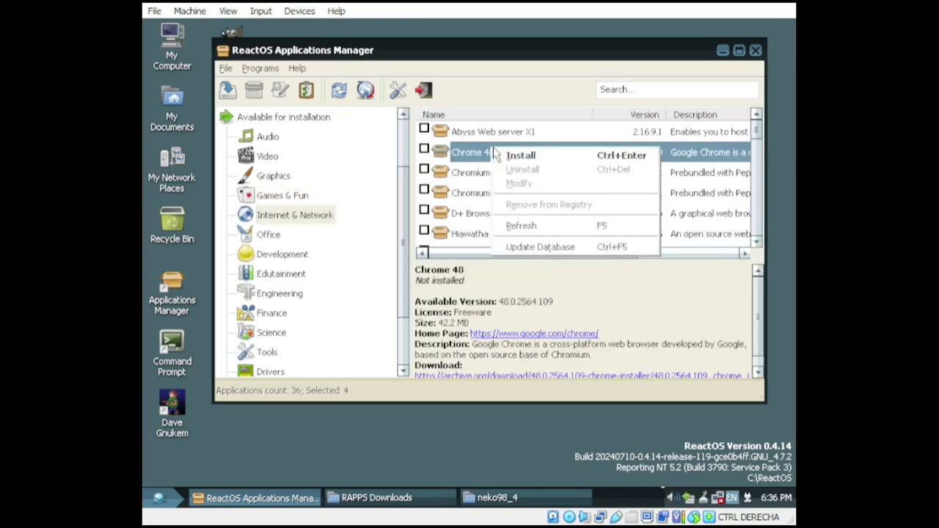
click(512, 159)
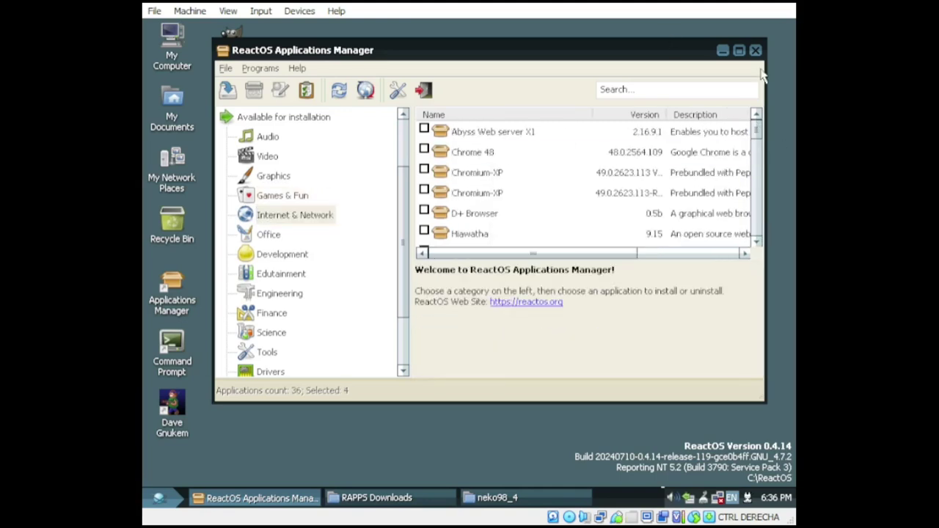
Step: Download and launch Chromium-XP, try its address bar, then view the Abyss Web server entry
click(723, 50)
click(287, 497)
double_click(517, 170)
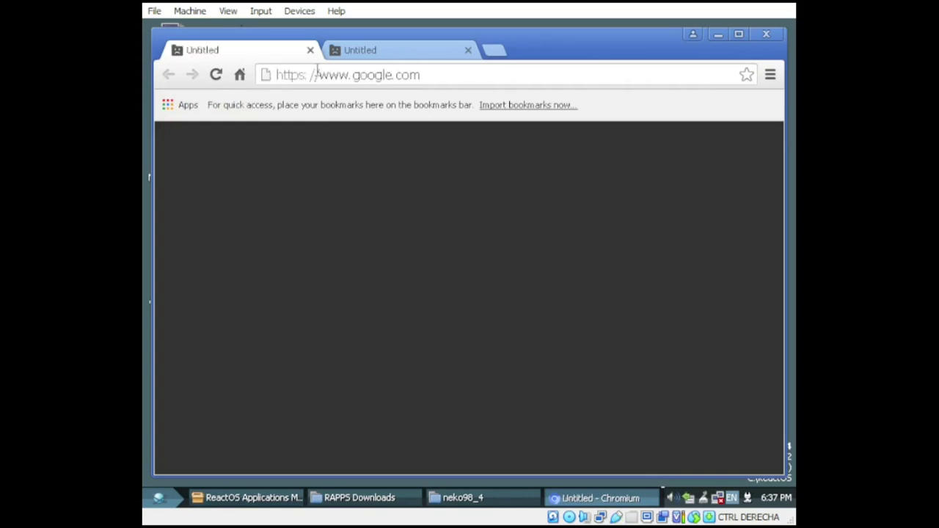
click(453, 78)
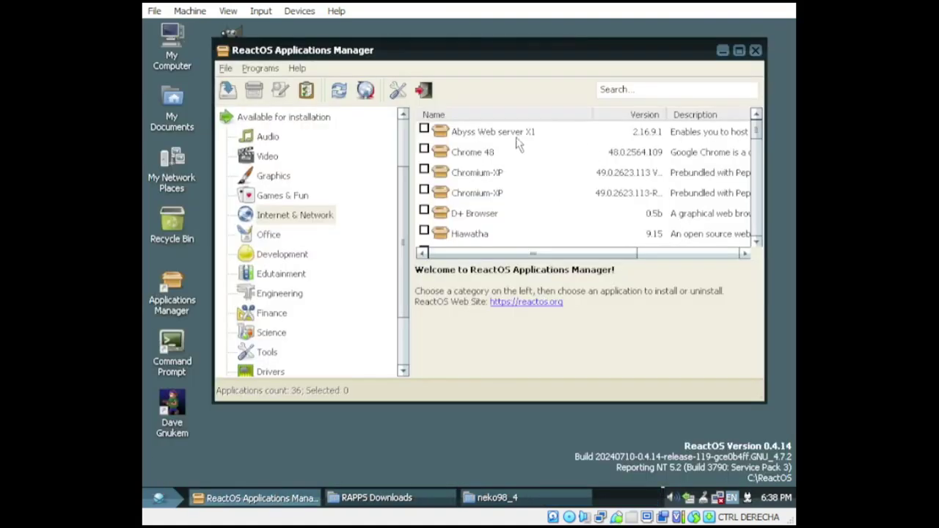
click(517, 140)
scroll(520, 168, down, 5)
Step: Install Opera 12.18 from Applications Manager, accepting its terms
right_click(471, 156)
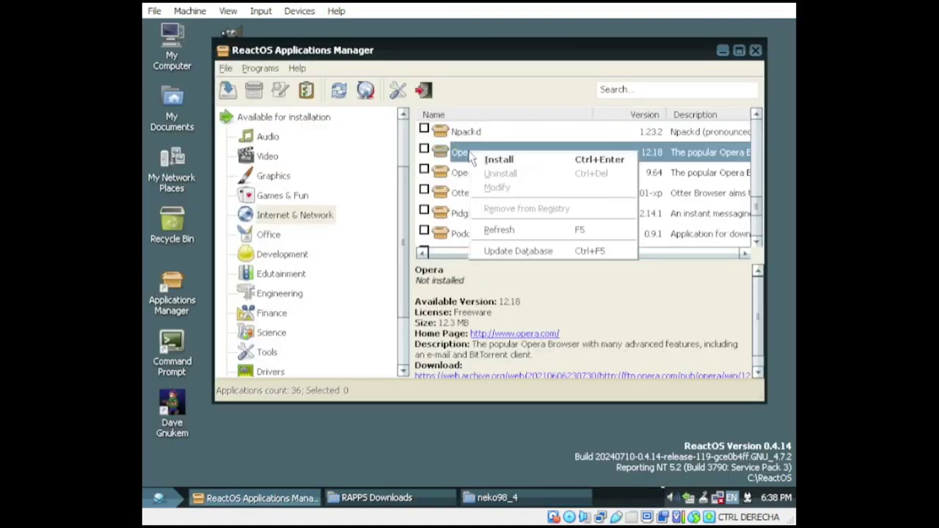
click(476, 159)
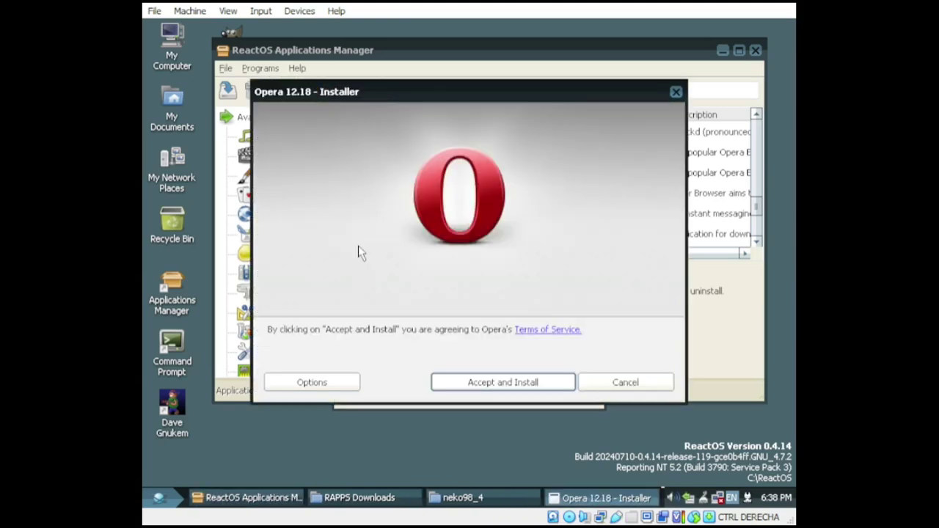
click(553, 384)
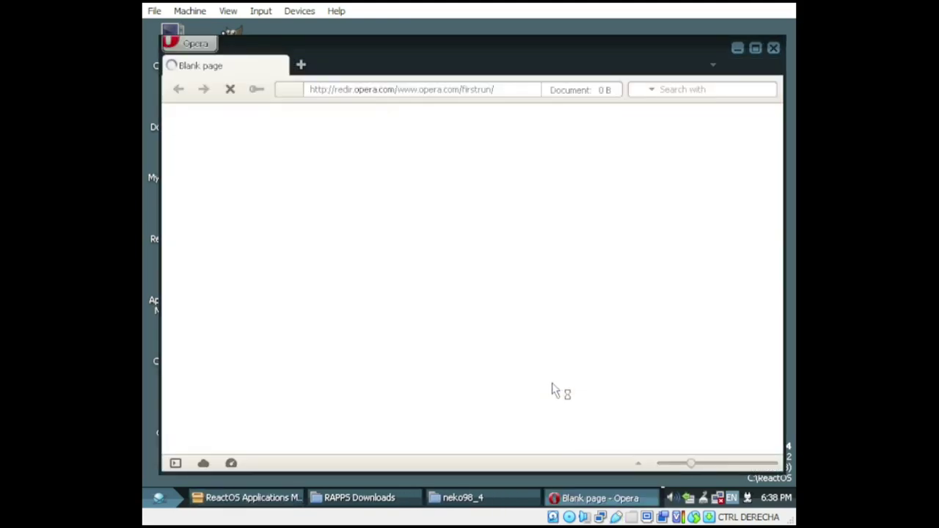
Step: Open Kongregate from a web search in Opera, accepting the certificate warnings
click(394, 90)
text(www.google.com/search)
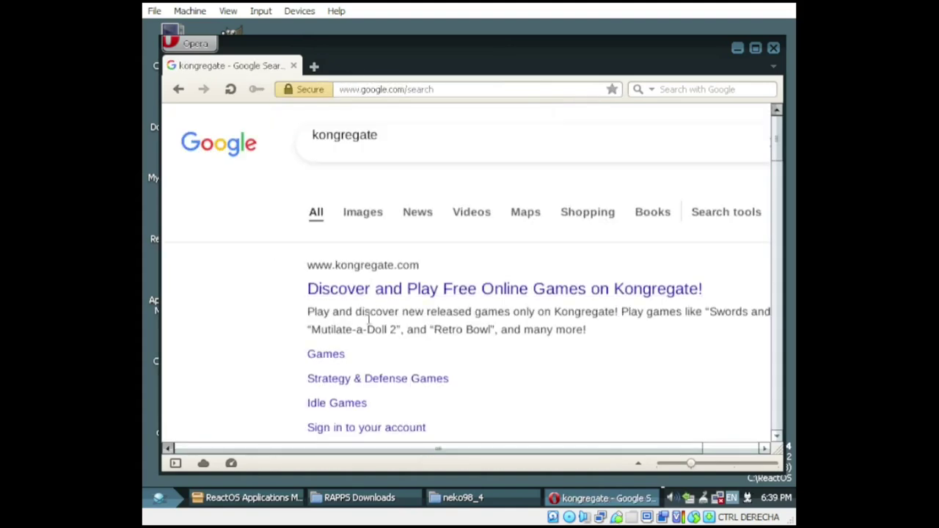
click(440, 287)
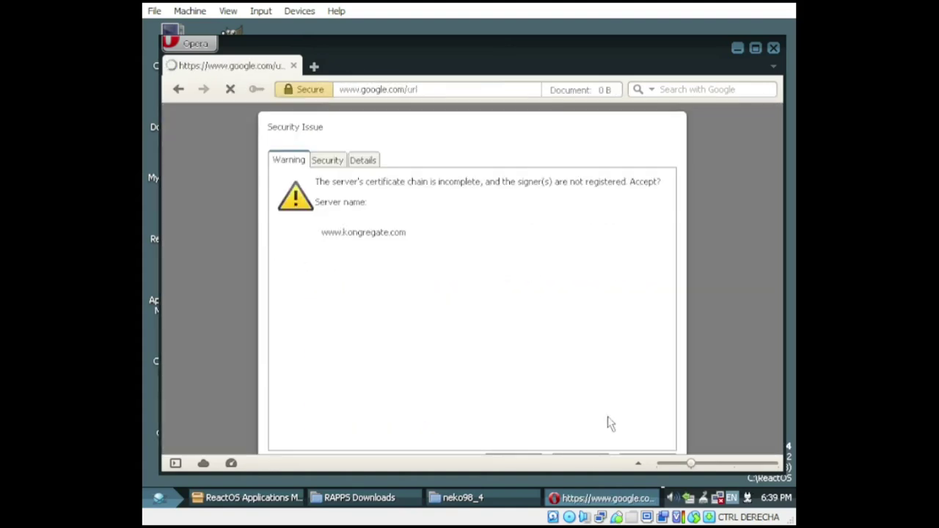
click(517, 465)
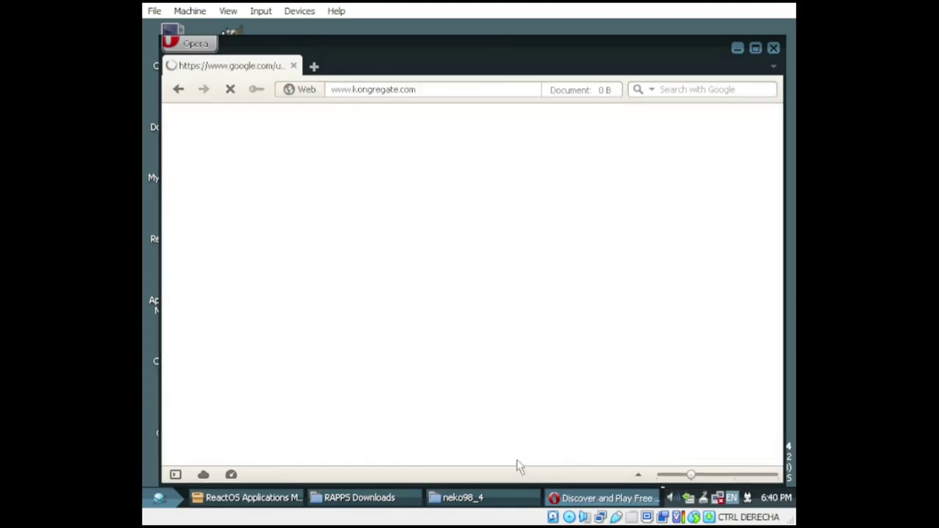
click(523, 465)
click(514, 463)
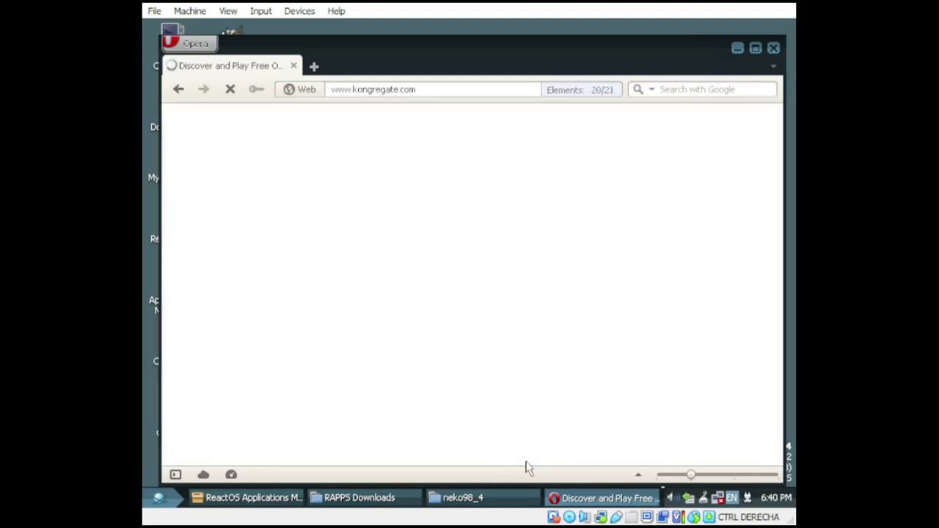
click(514, 463)
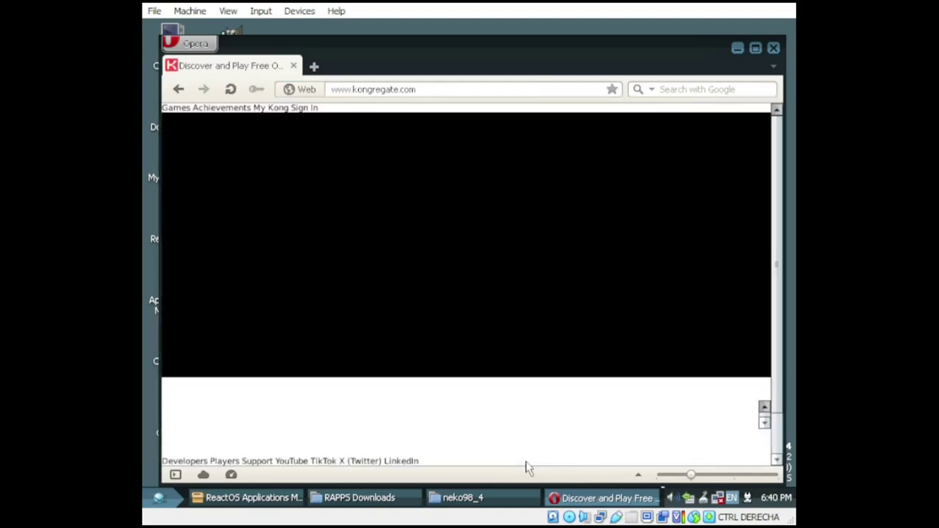
Step: Return to the kongregate search results, clear the search term and close Opera
key(alt+Left)
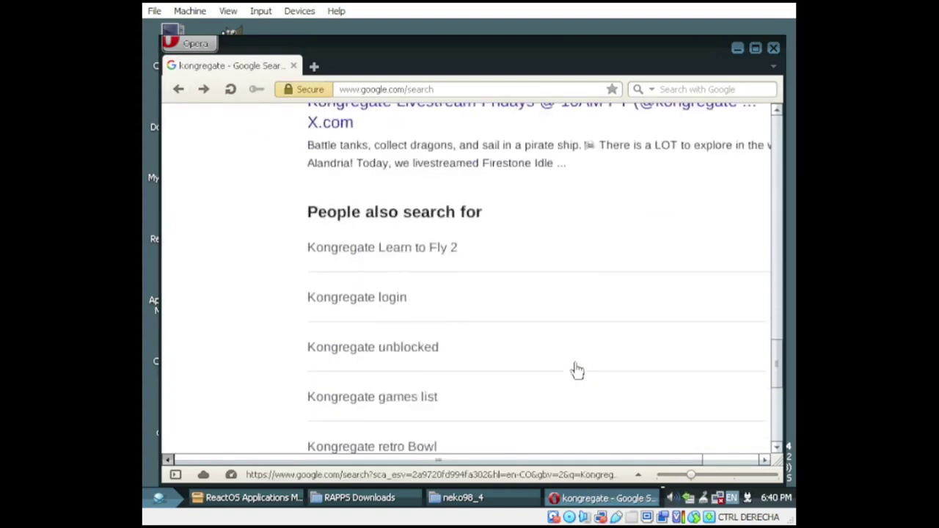
double_click(394, 136)
key(BackSpace)
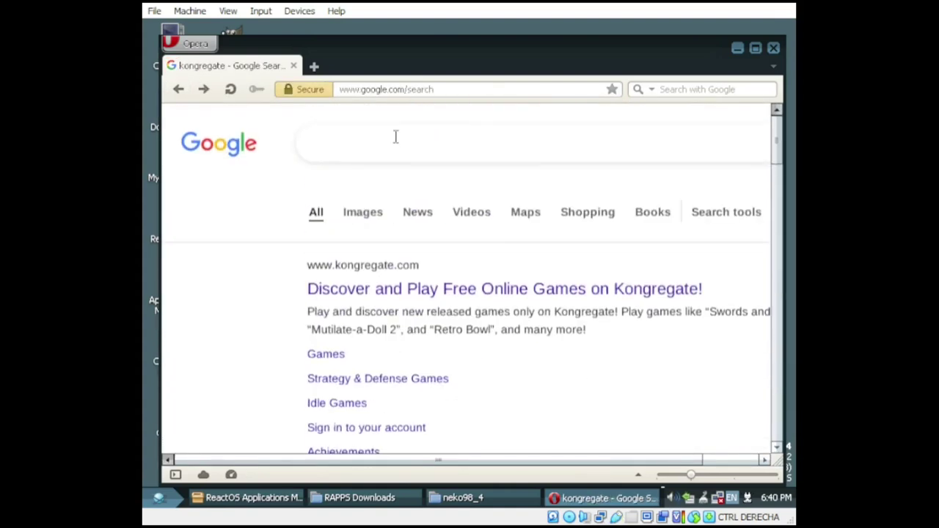
click(773, 48)
Step: In the Office list, view OnlyOffice, then scroll to LibreOffice and download its installer
click(269, 235)
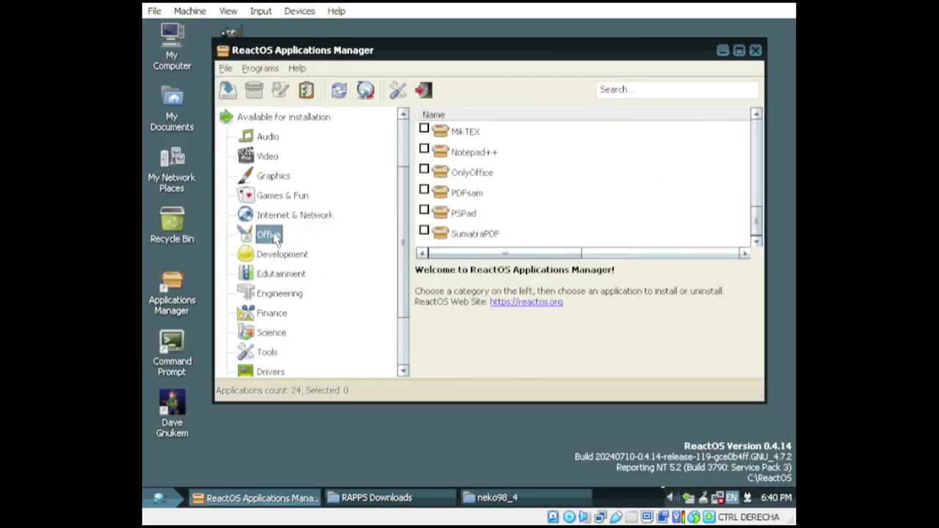
click(481, 175)
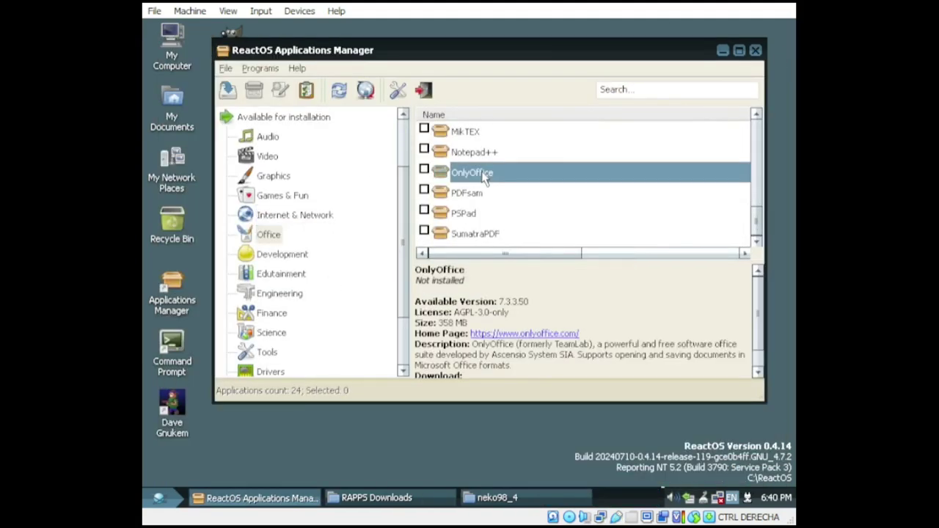
drag(759, 208, 763, 151)
click(756, 242)
scroll(759, 249, down, 1)
double_click(514, 192)
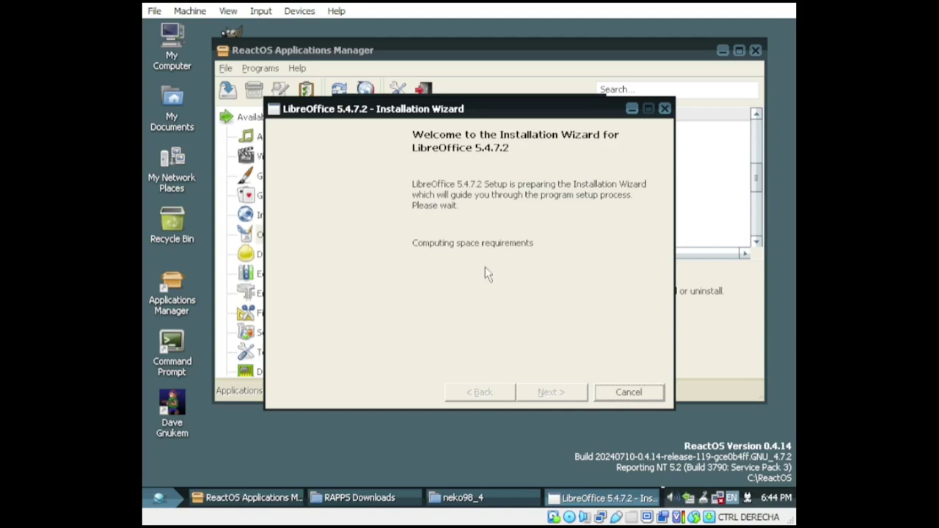
Step: Run the LibreOffice 5.4.7.2 installer through to Finish, then minimize Applications Manager
click(549, 392)
click(558, 393)
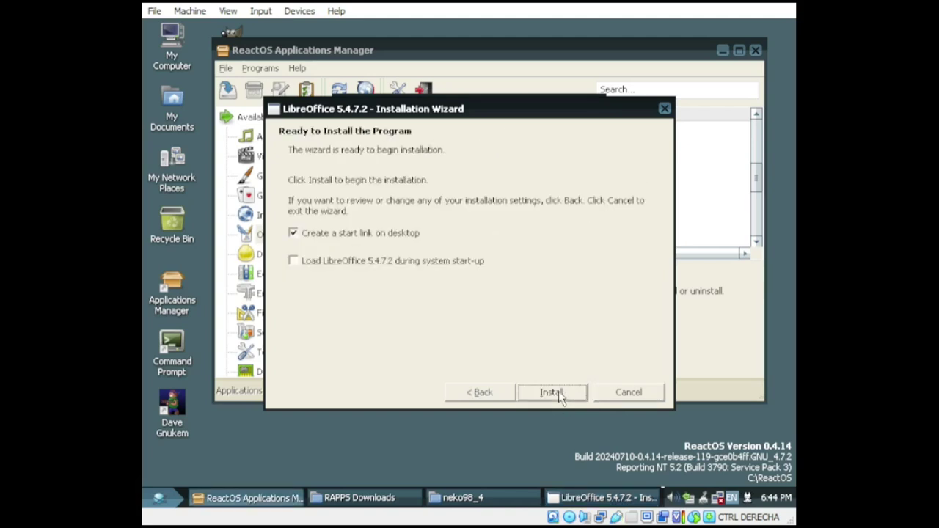
click(553, 392)
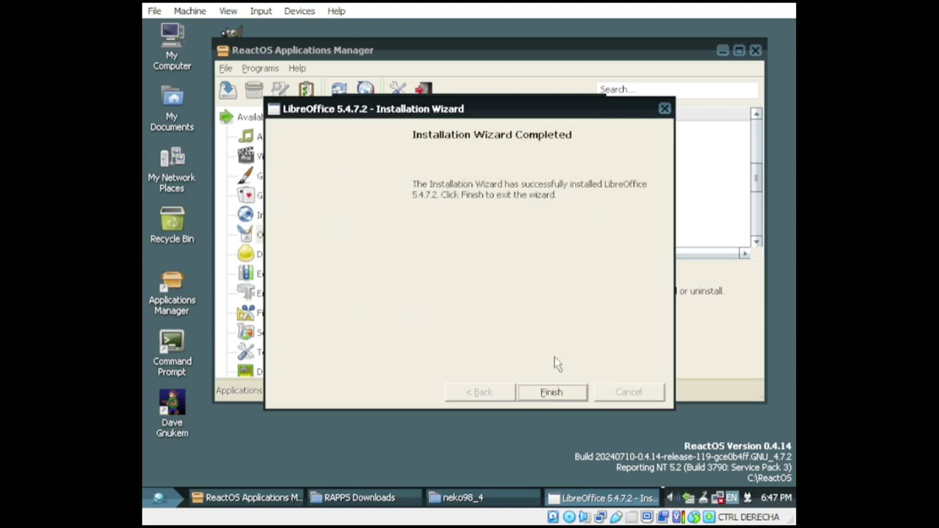
click(557, 394)
click(723, 51)
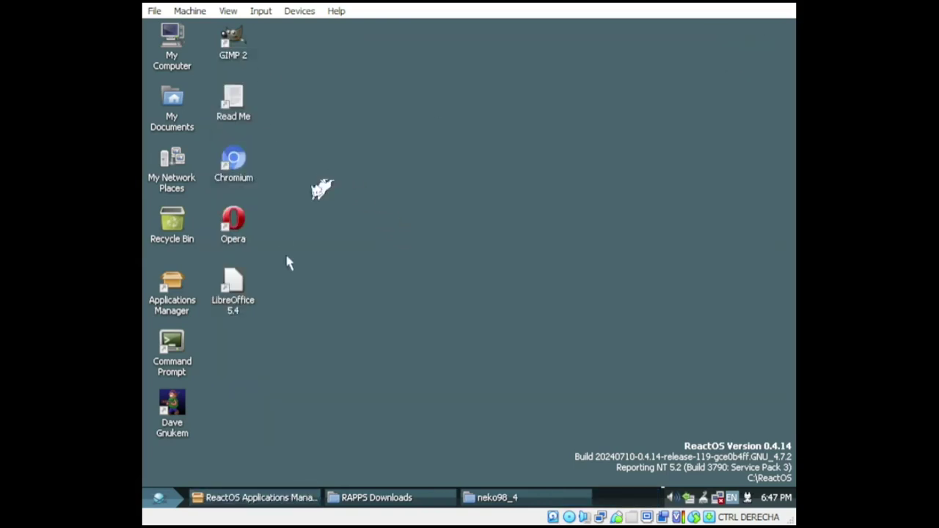
Step: Start LibreOffice 5.4 from its desktop shortcut and create a blank Writer document
click(236, 300)
double_click(235, 294)
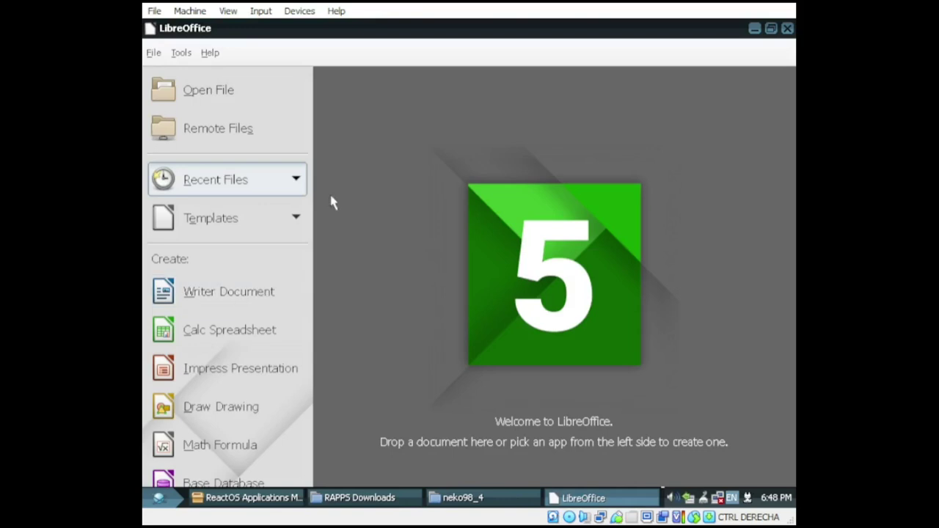
click(252, 306)
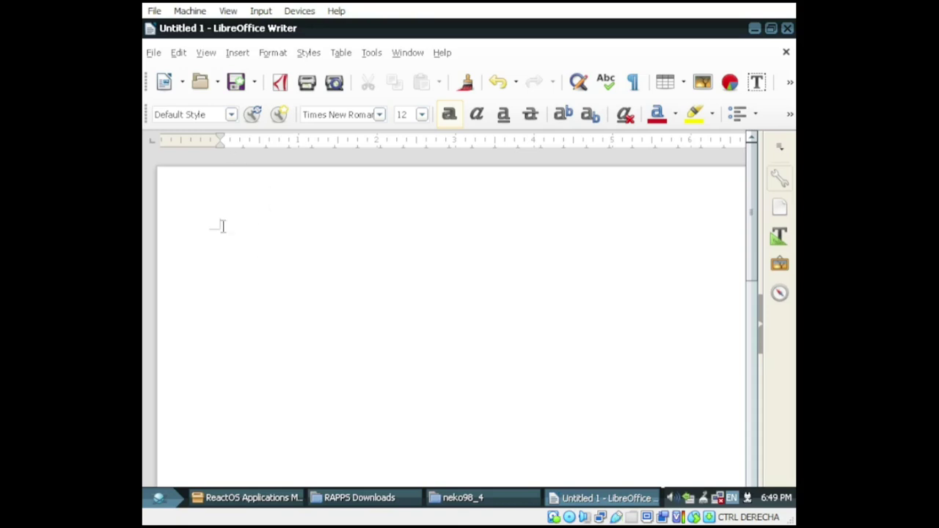
Step: Finish the first document's 'open test' line and start a new line with 'The'
click(178, 52)
click(371, 234)
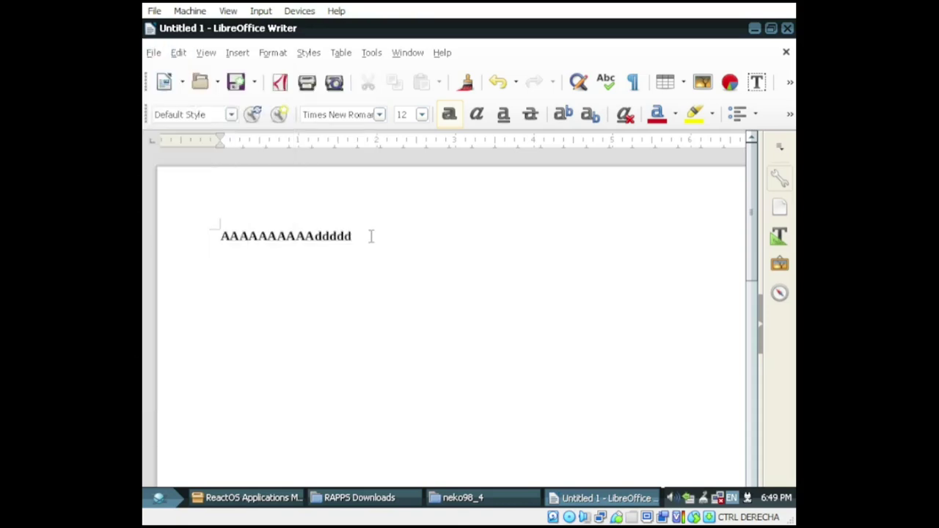
key(BackSpace)
key(BackSpace)
key(BackSpace)
key(BackSpace)
key(BackSpace)
key(BackSpace)
key(BackSpace)
key(BackSpace)
key(BackSpace)
key(BackSpace)
key(BackSpace)
key(BackSpace)
key(BackSpace)
key(BackSpace)
text(n open test)
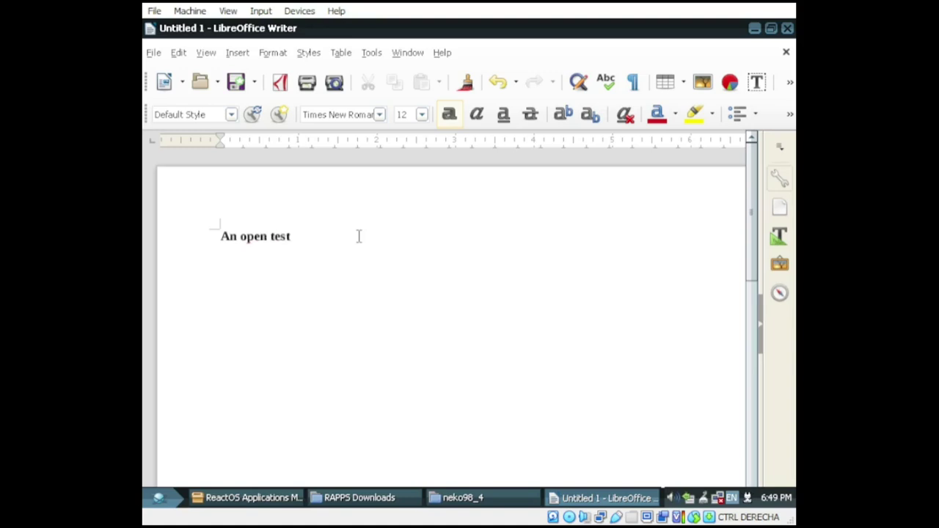
key(Return)
text(The)
Step: In a second new document, type three sample lines, correcting 'nonsence' to 'nonsense'
key(ctrl+n)
text(The)
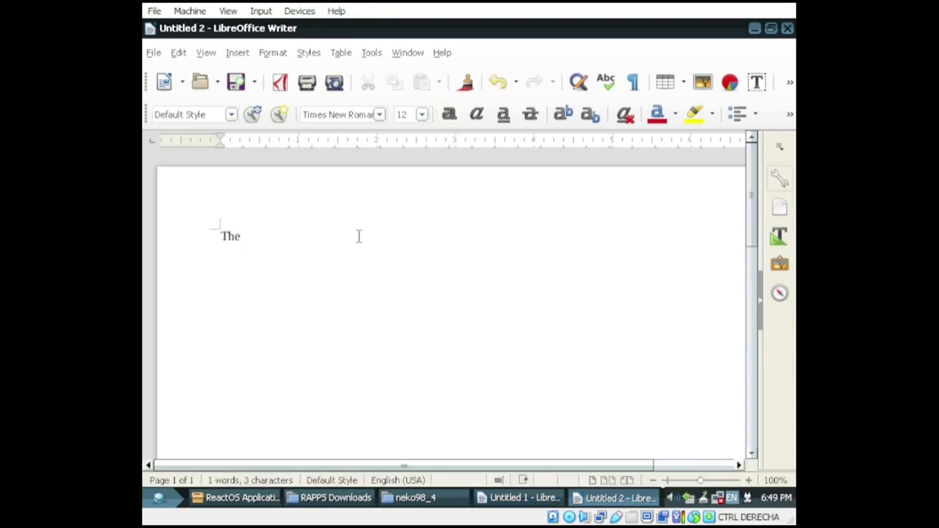
text( brown fox jump)
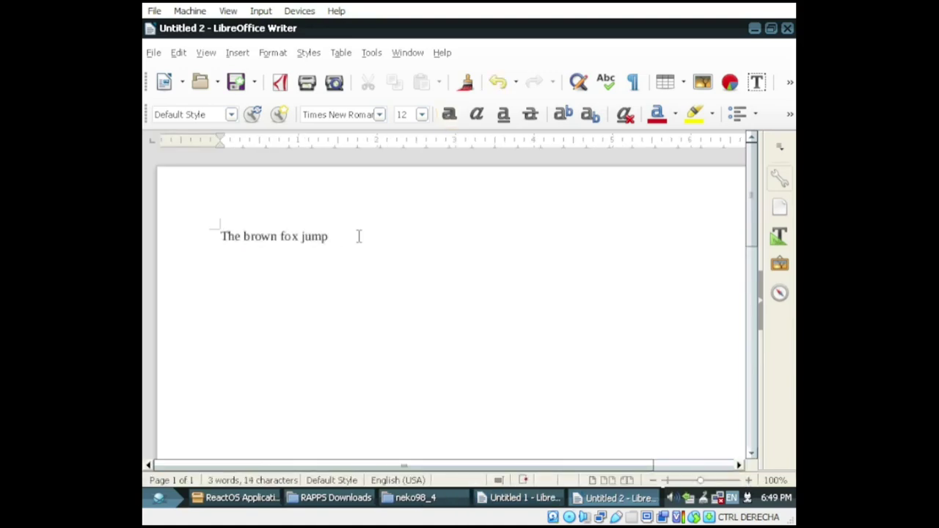
text(ed over the sasleep dog)
key(Return)
text(Some nonsence)
key(Return)
text(more nonsence)
key(BackSpace)
key(BackSpace)
key(BackSpace)
key(BackSpace)
key(BackSpace)
text(sense)
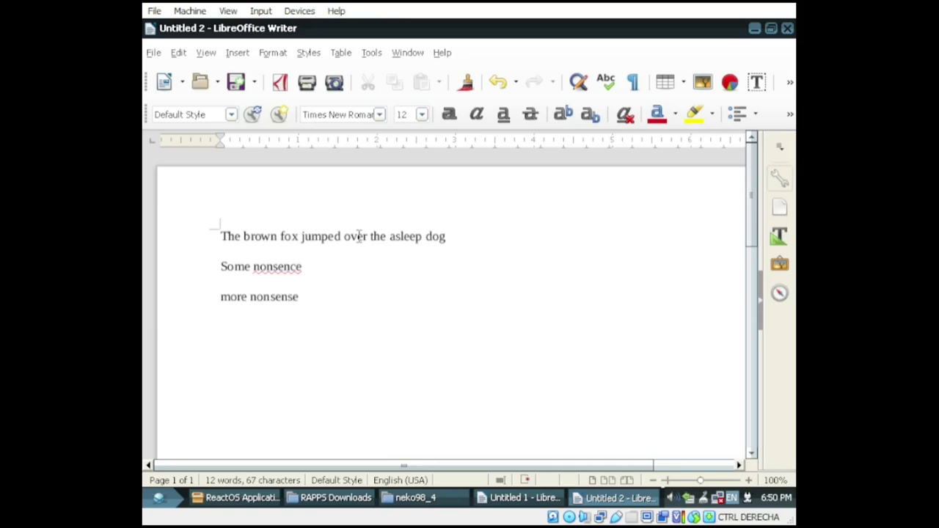
right_click(264, 267)
click(301, 30)
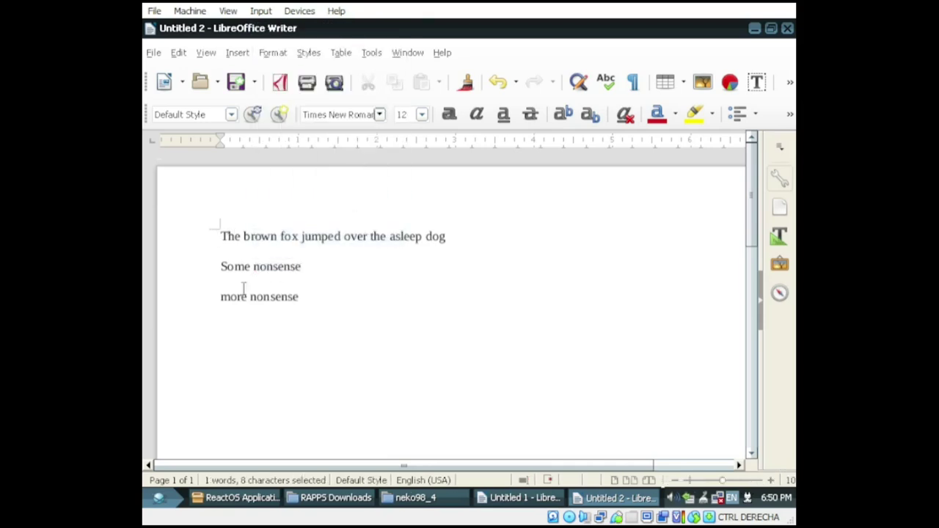
Step: Bold all the text, then exit Writer without saving either document
key(ctrl+a)
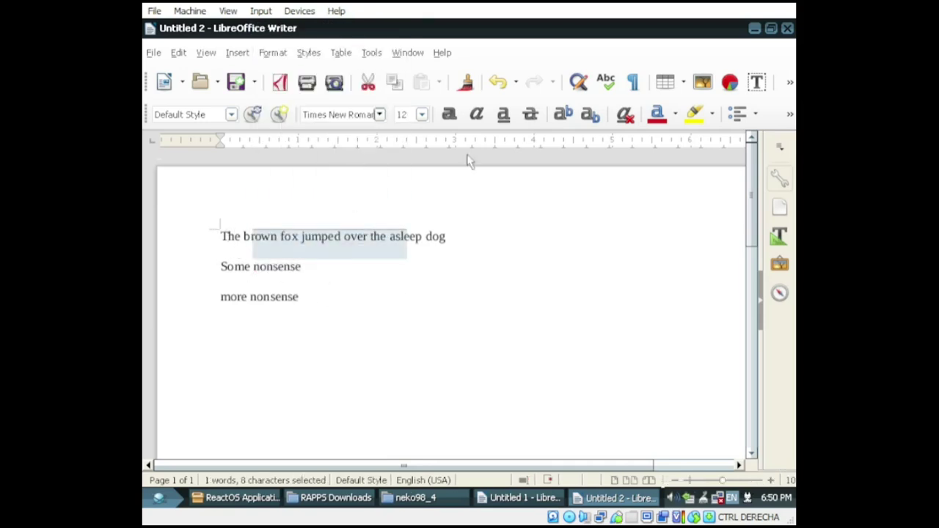
click(449, 114)
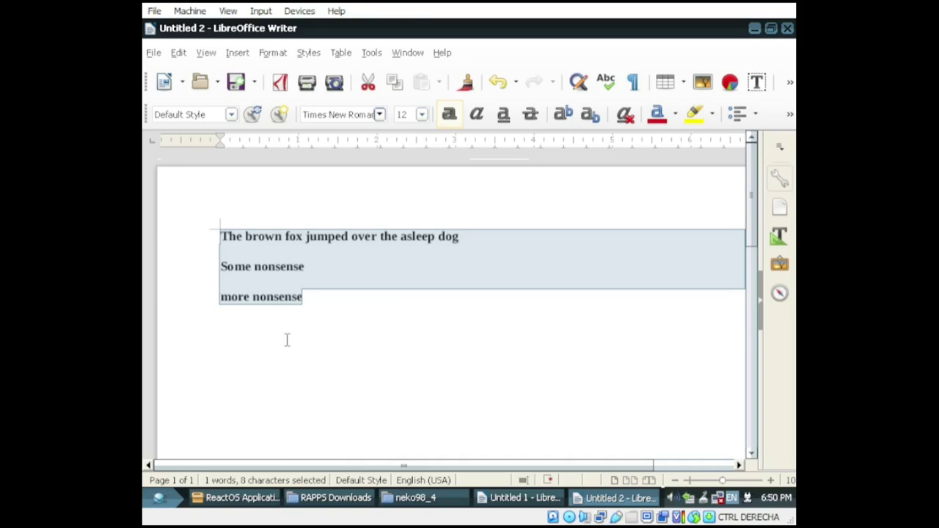
click(153, 52)
click(213, 418)
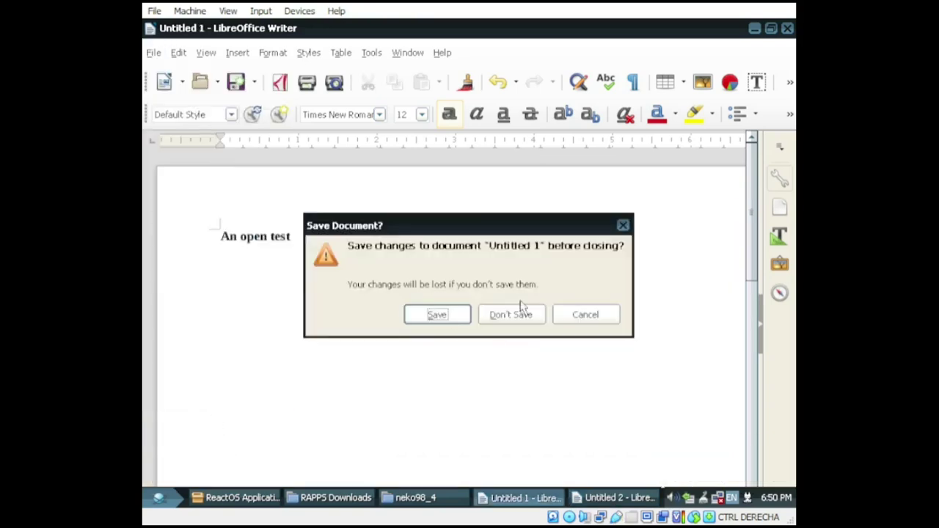
click(513, 314)
click(510, 291)
Step: Browse the Development list, viewing HxD, Java SE 8, Lazarus, Orwell Dev-C++, Screen2EXE and ZeroBrane details
click(255, 498)
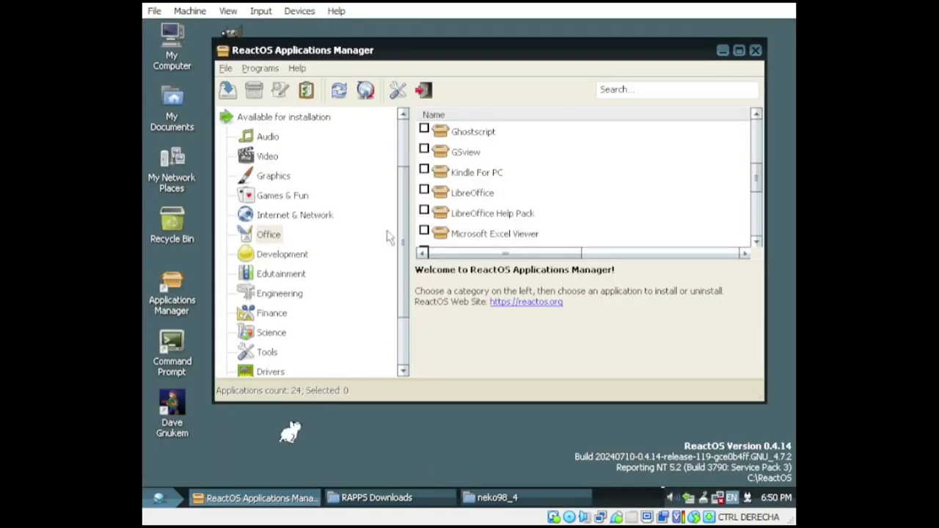
click(280, 259)
click(456, 181)
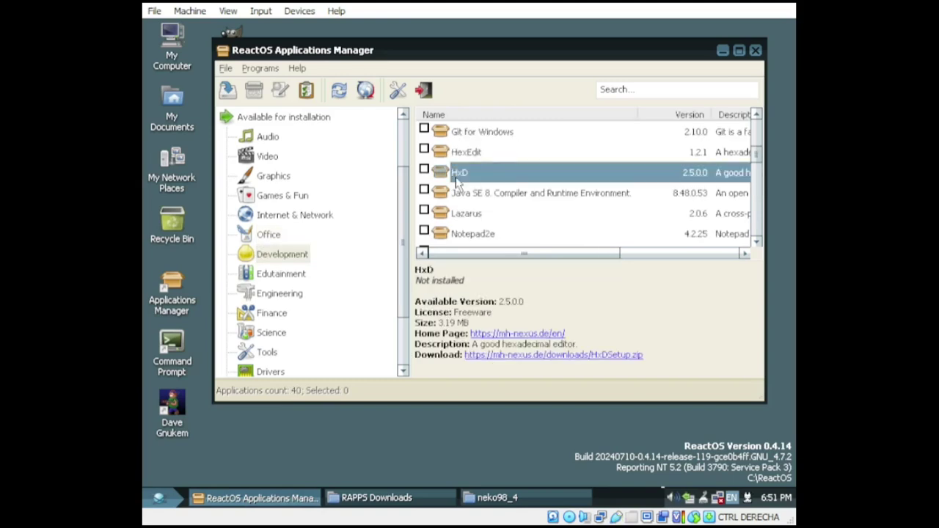
click(477, 193)
click(490, 213)
scroll(571, 227, down, 2)
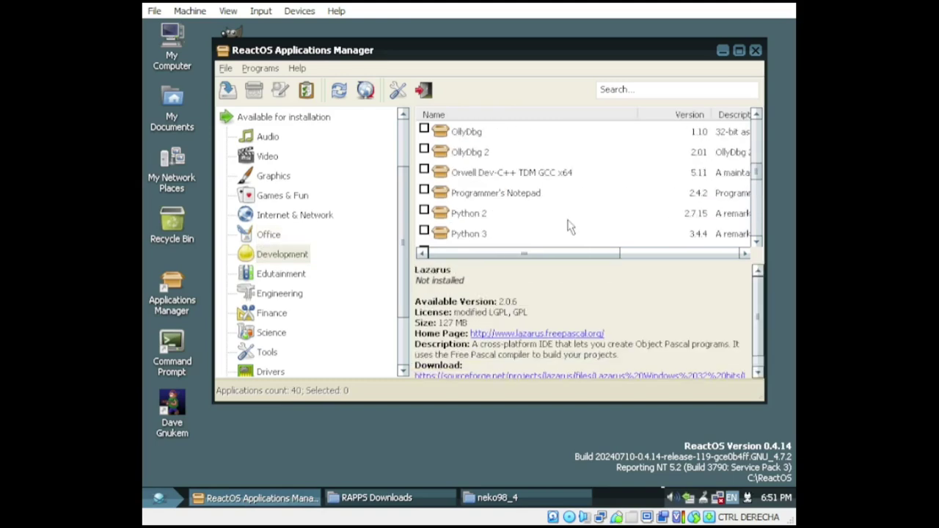
click(499, 176)
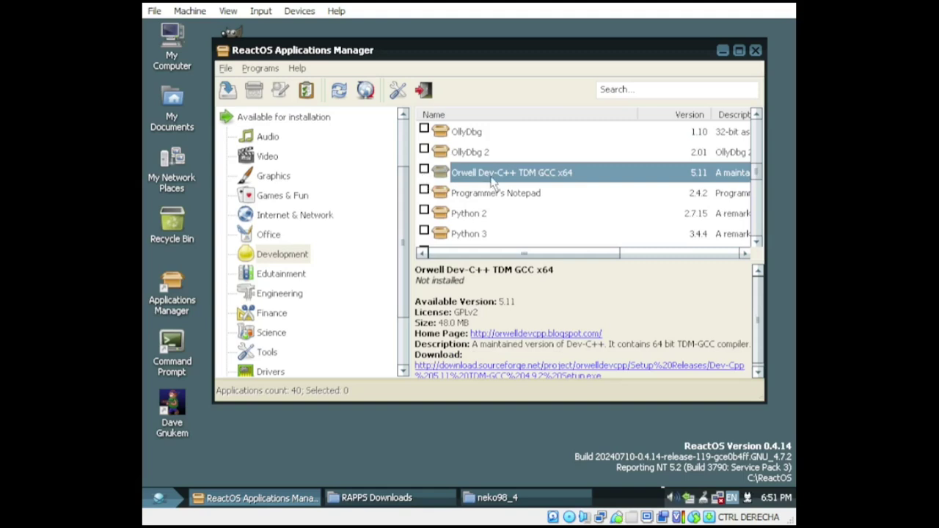
scroll(535, 210, down, 5)
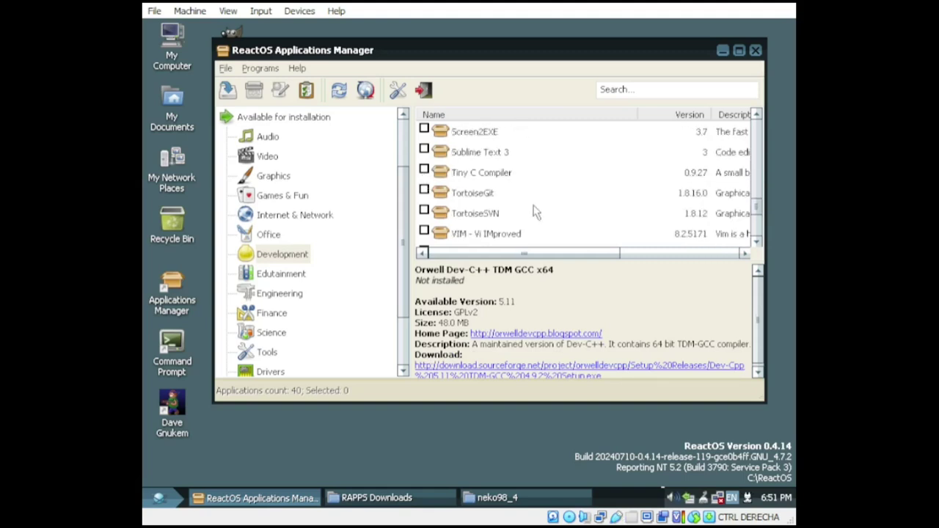
click(495, 134)
scroll(539, 194, down, 3)
click(505, 214)
Step: Download and launch the Orwell Dev-C++ TDM GCC x64 installer
scroll(505, 219, up, 8)
scroll(505, 222, up, 2)
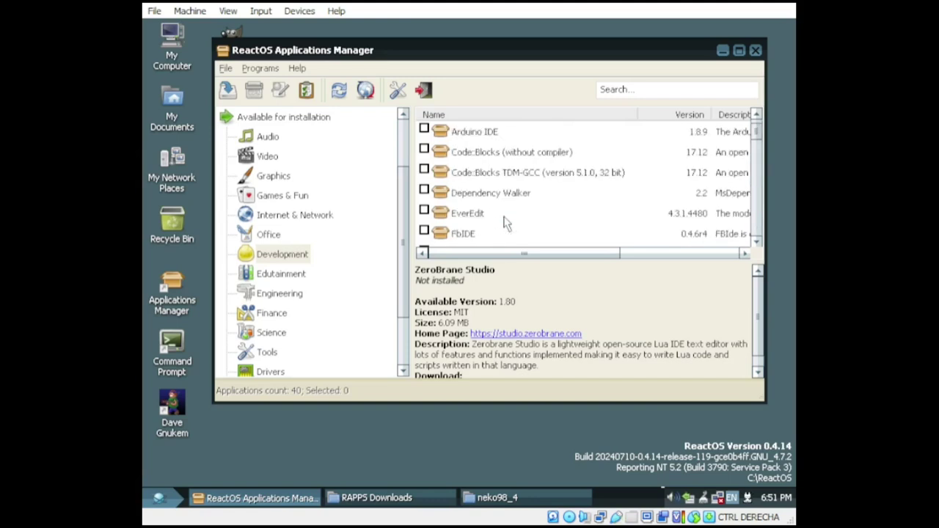
scroll(514, 205, up, 1)
scroll(529, 180, down, 1)
scroll(530, 181, down, 2)
scroll(531, 181, down, 2)
click(513, 174)
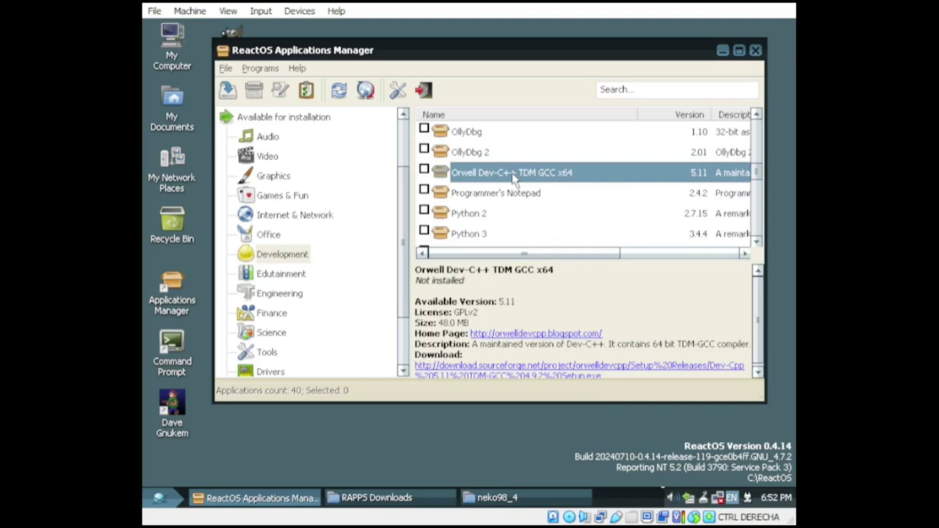
double_click(513, 177)
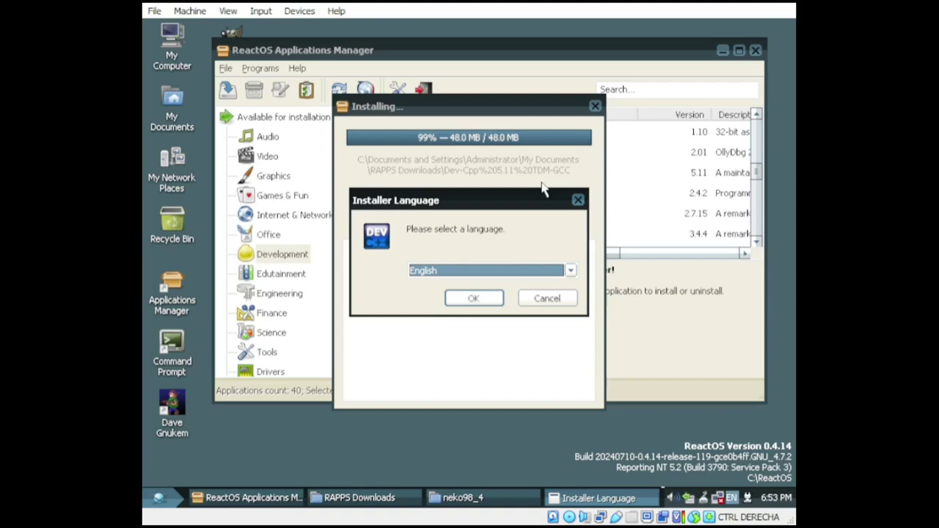
Step: Install Dev-C++ 5.11 in English with the full component set and launch it
click(486, 296)
click(562, 391)
click(641, 308)
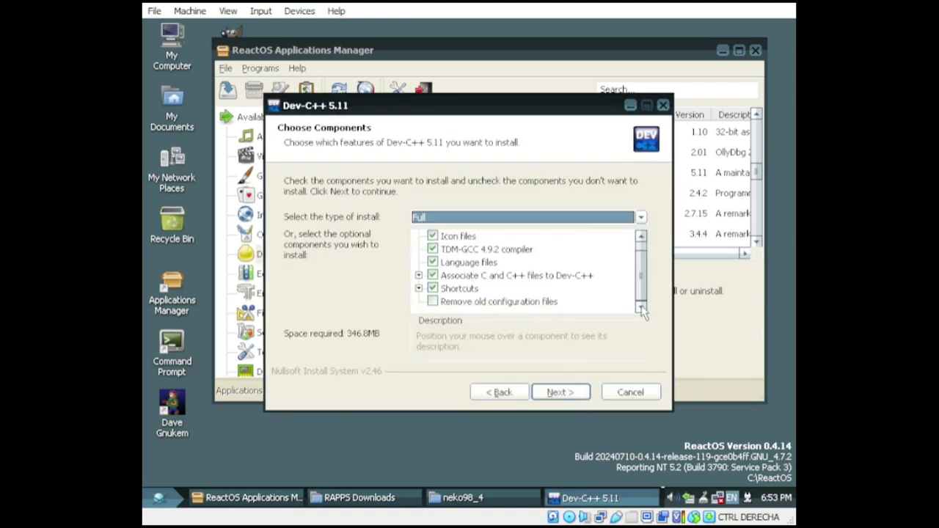
click(578, 394)
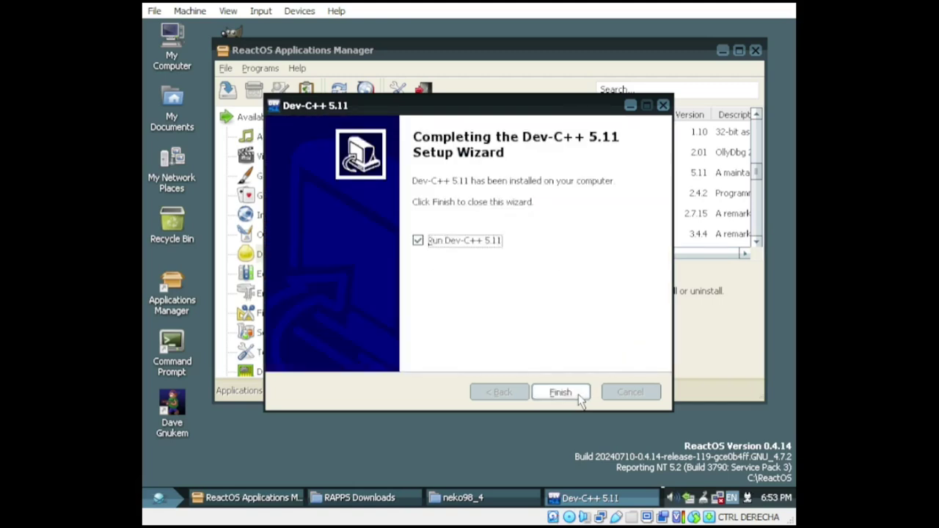
click(578, 400)
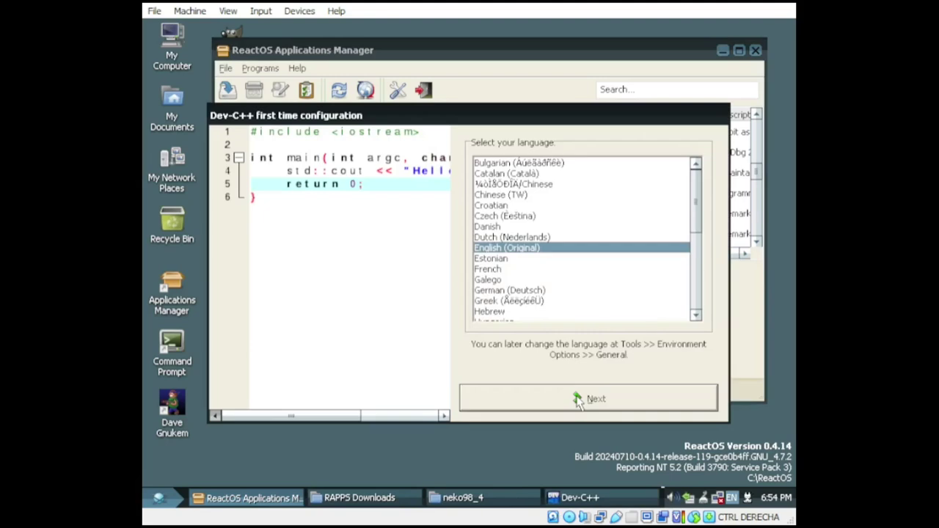
Step: Complete first-run setup with English and the default theme, letting Dev-C++ fix library paths
click(594, 399)
click(594, 398)
click(594, 398)
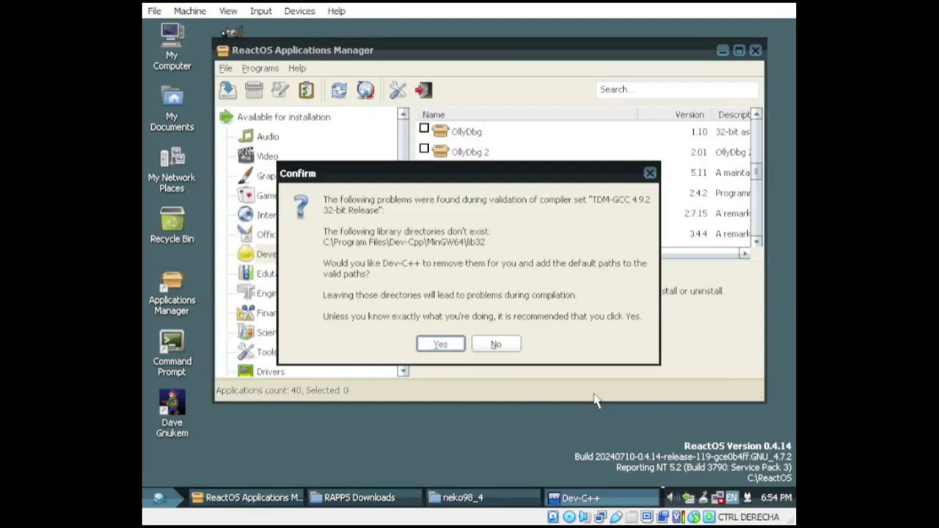
click(450, 345)
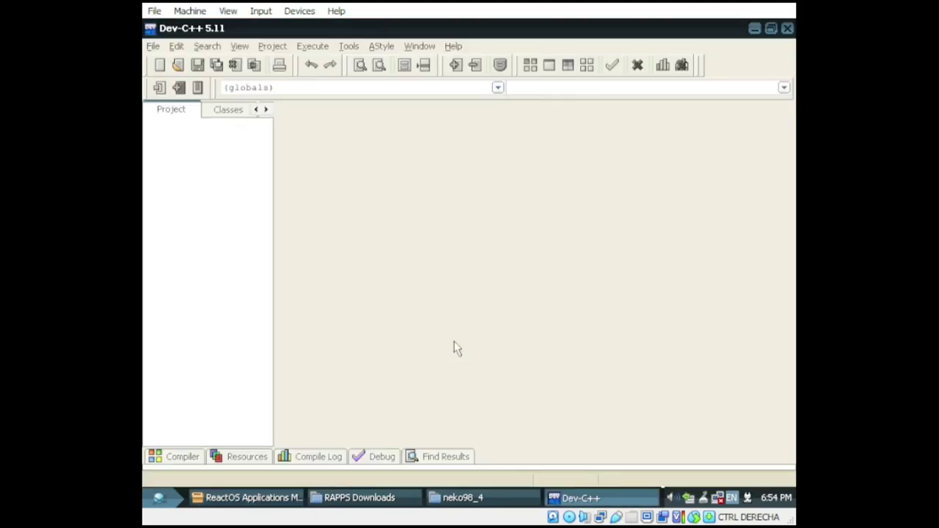
Step: Create a new source file starting with #include <stdio.h>
click(161, 66)
click(179, 82)
text(#include \)
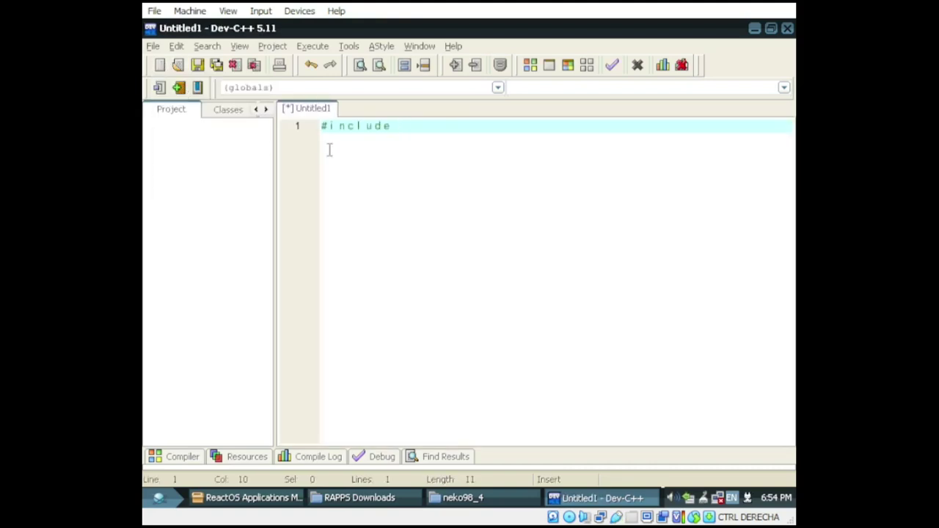
key(BackSpace)
key(BackSpace)
text(+_)(*&%^%$$#@!)
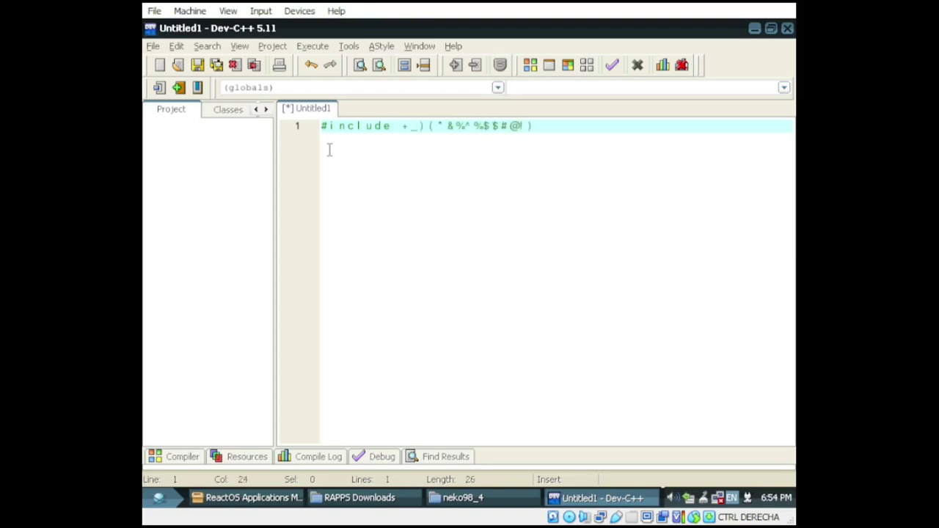
key(BackSpace)
key(BackSpace)
key(BackSpace)
key(BackSpace)
key(BackSpace)
key(BackSpace)
key(BackSpace)
key(BackSpace)
key(BackSpace)
key(BackSpace)
key(BackSpace)
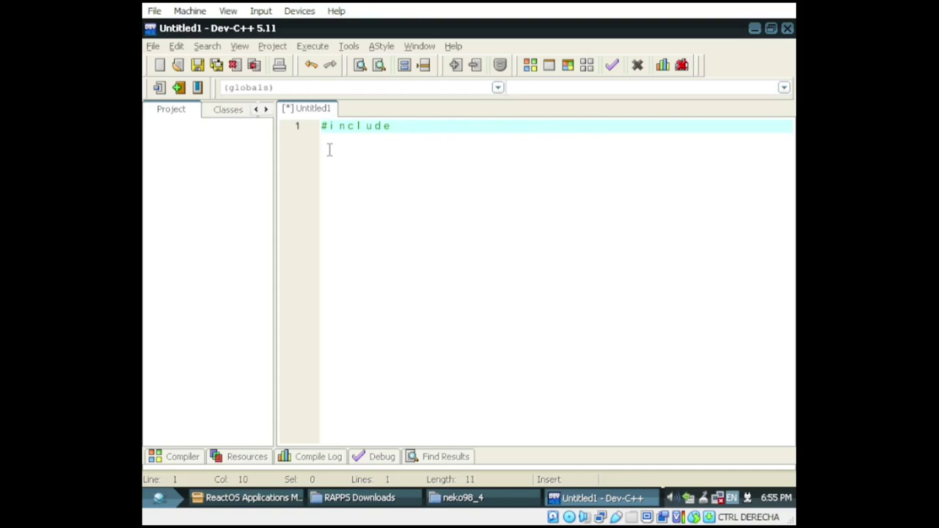
key(BackSpace)
key(BackSpace)
Step: Add the int main() function header and its opening brace
key(BackSpace)
text(<stdio.h)
key(Return)
key(Return)
text(int main*()
key(BackSpace)
key(End)
key(Return)
text({)
key(Return)
Step: Fill main with printf("Hello React OS"), getchar(); and return 0;
text(printf(")
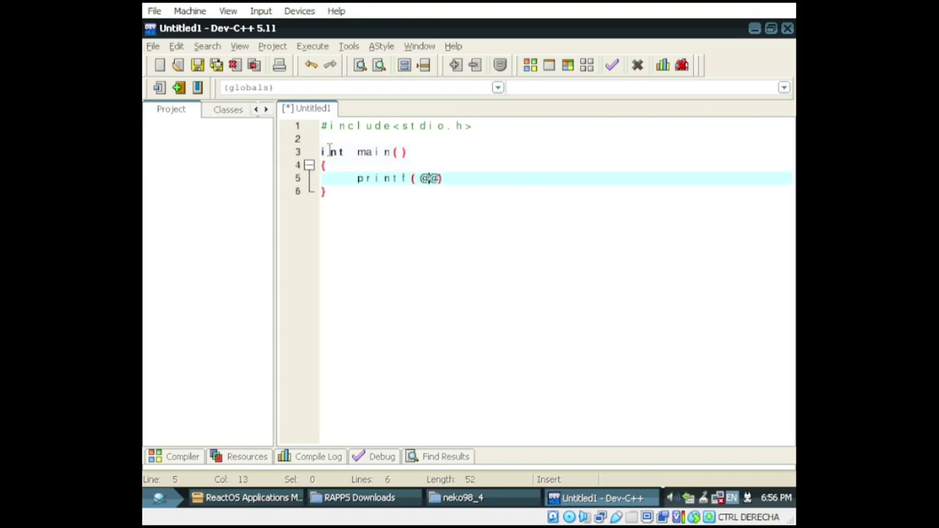
text(Hello React OS")
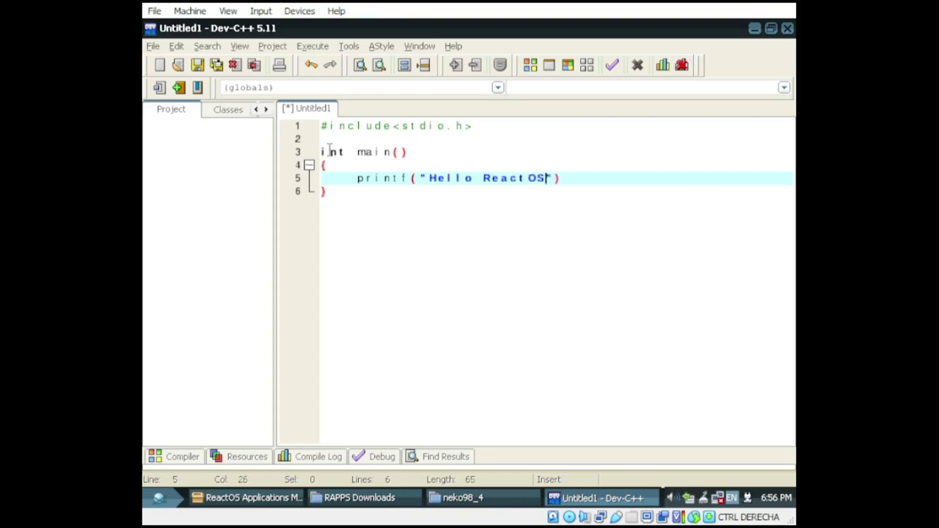
key(Return)
text(getchar")
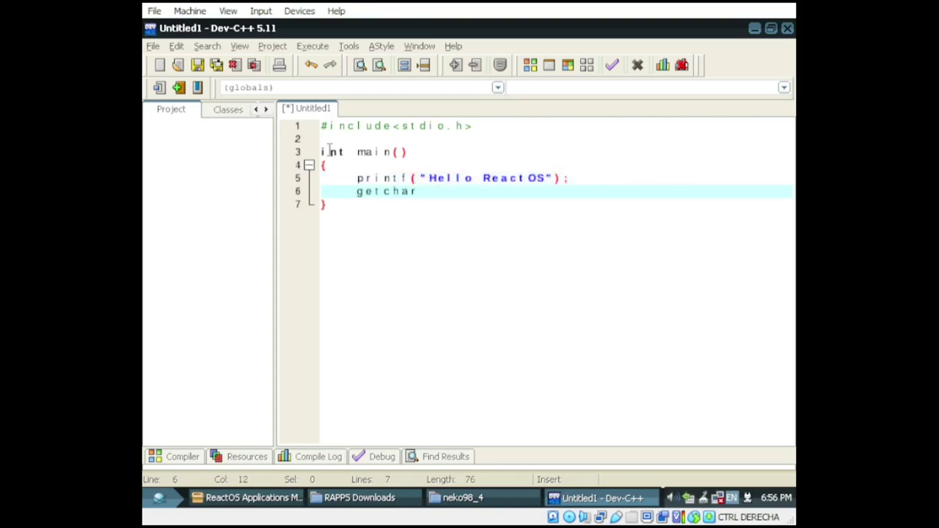
key(BackSpace)
text();)
key(Return)
text(return 0)
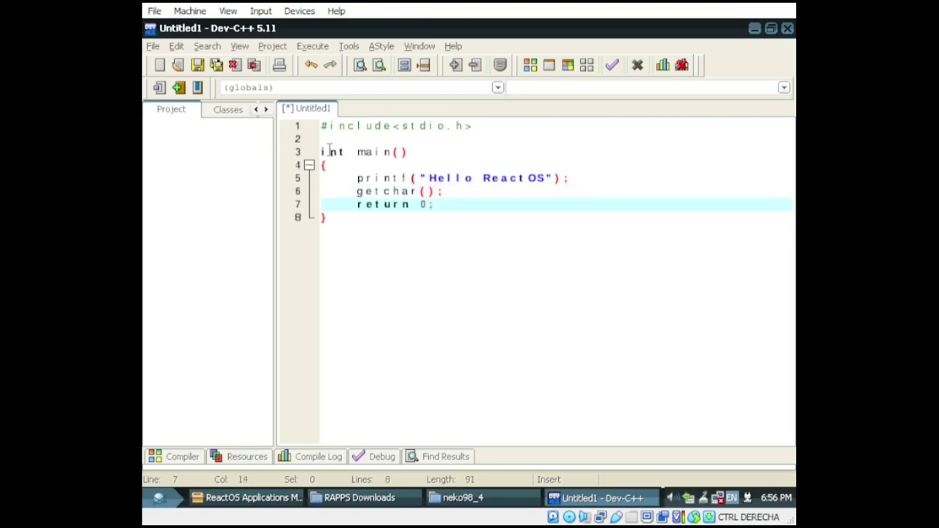
text(;)
key(Down)
key(Return)
key(Return)
Step: Compile and run the program, saving it as Untitled1, then close the console output
click(311, 46)
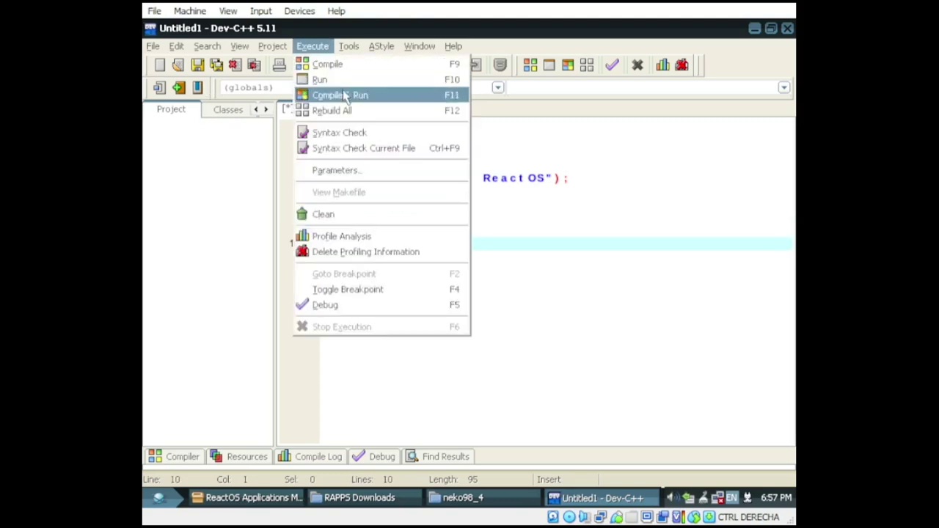
click(343, 95)
click(649, 346)
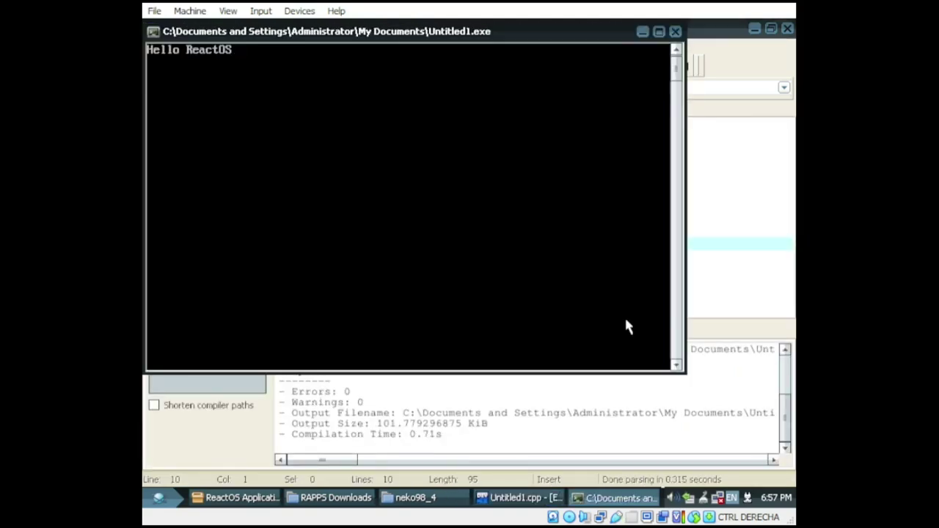
key(Return)
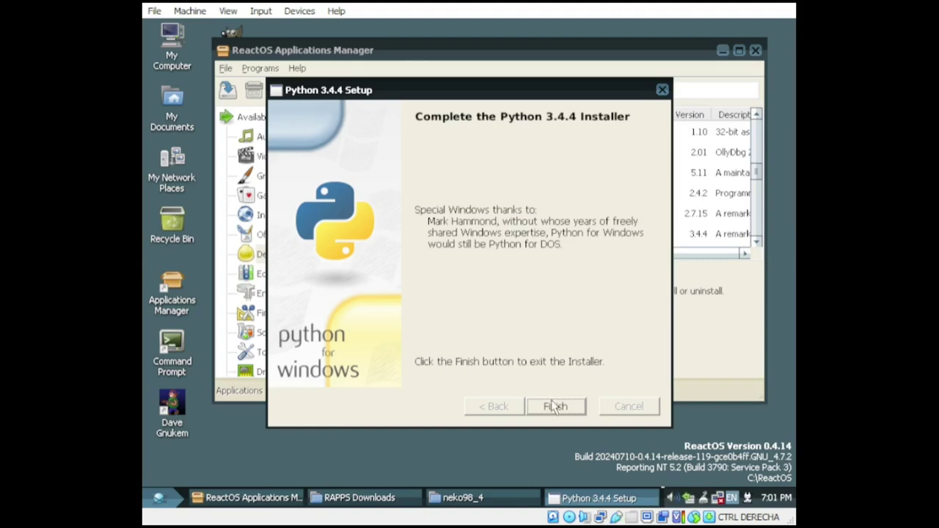
Step: Close the Python installer and launch IDLE from Start > Programs > Python 3.4
click(558, 409)
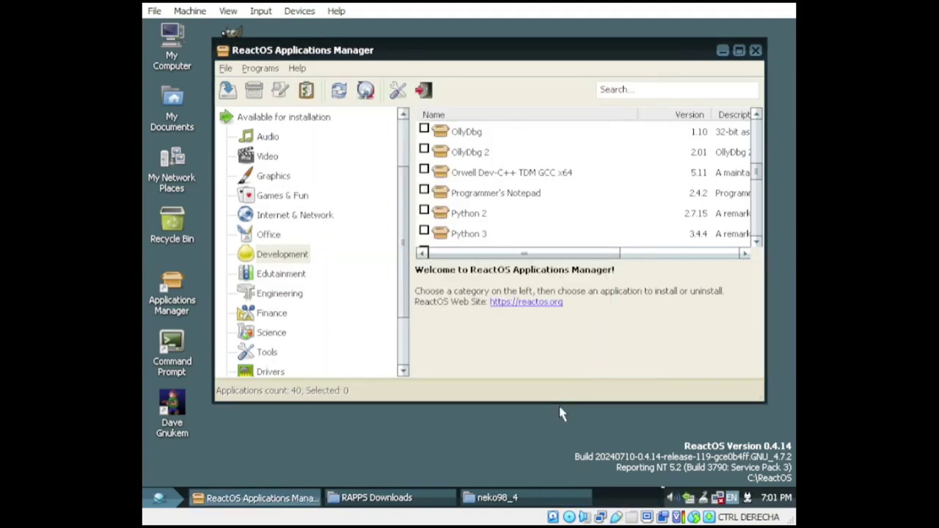
click(723, 50)
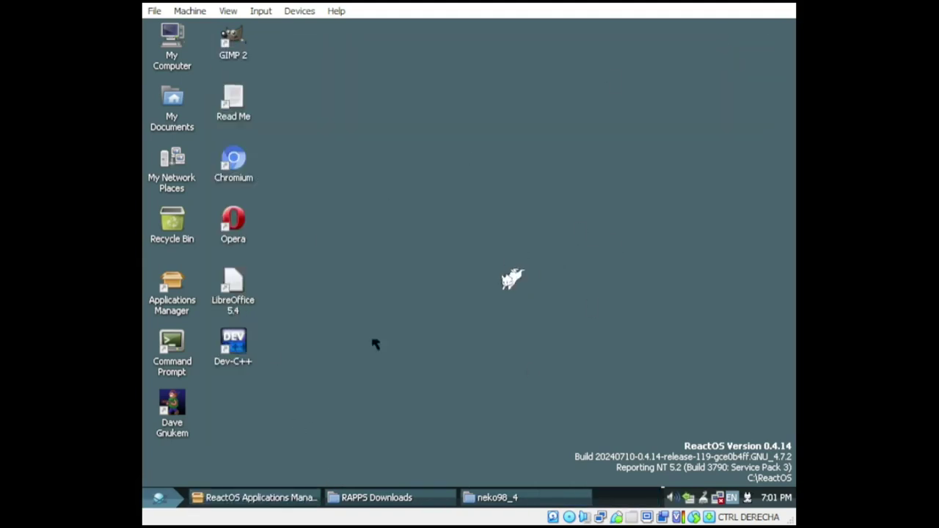
click(158, 498)
mouse_move(258, 287)
mouse_move(411, 397)
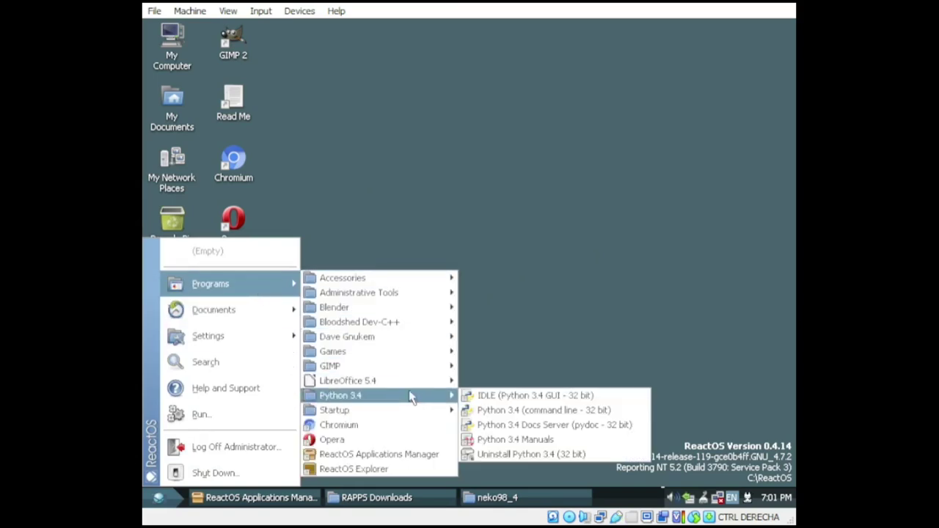
click(549, 397)
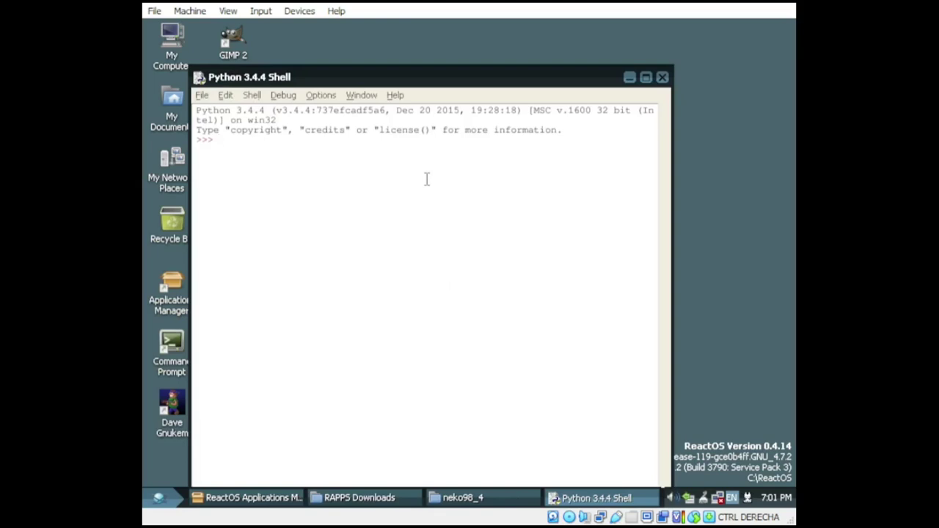
Step: Run print("Hello") and import this, then begin typing a for loop over range
text(print()
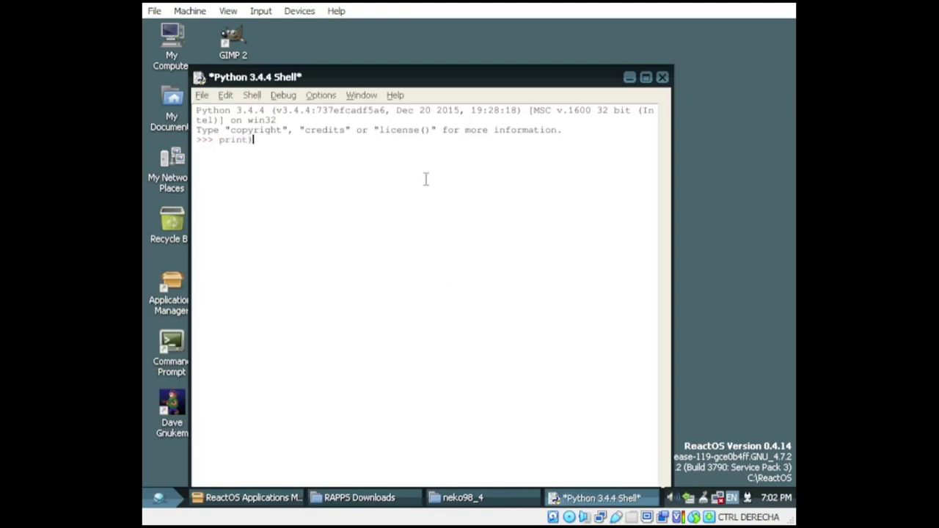
text())
key(Return)
text(import this)
key(Return)
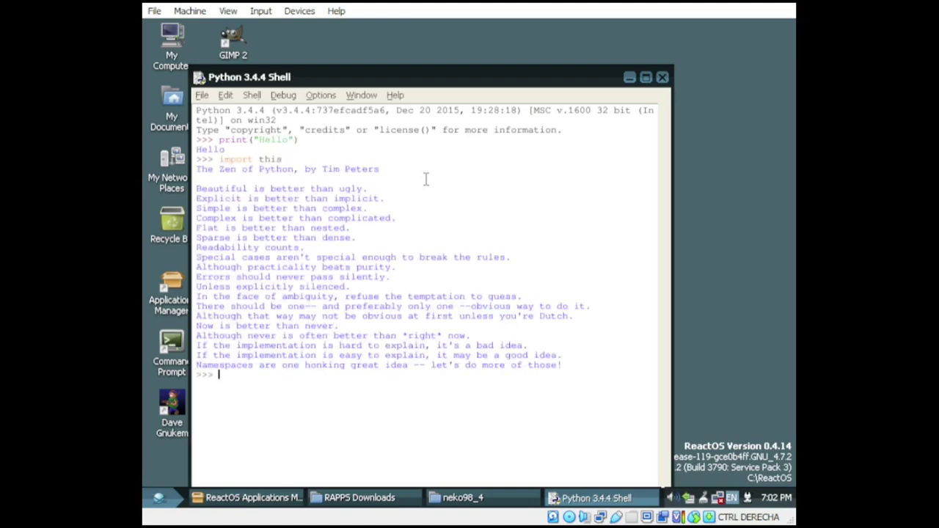
text(for (x in)
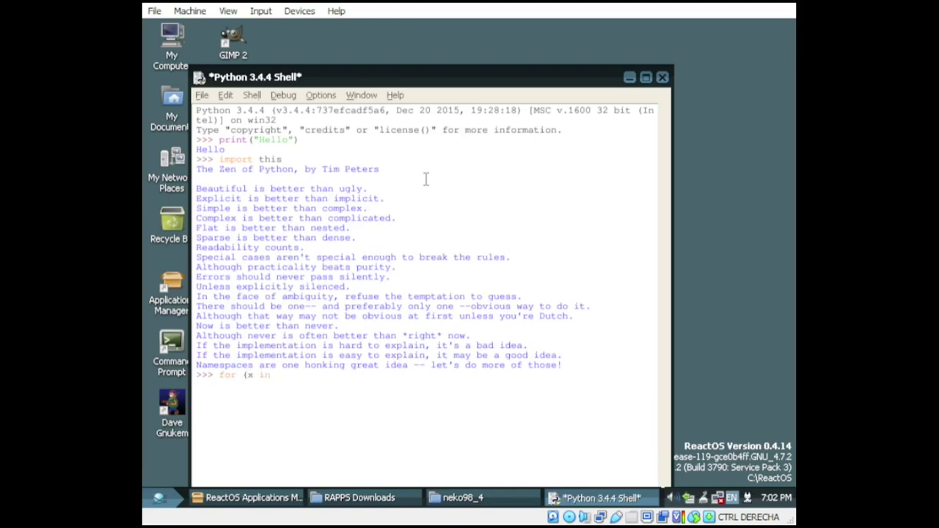
text((1000)
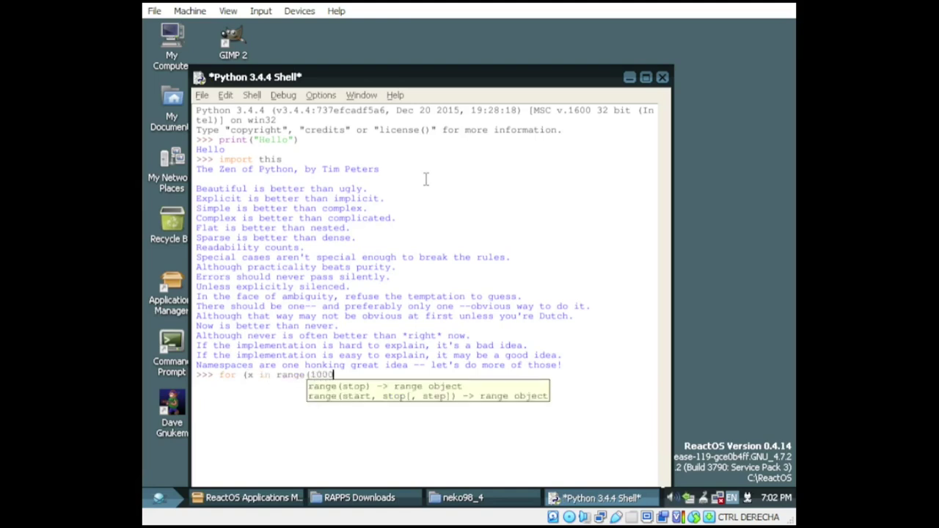
text())
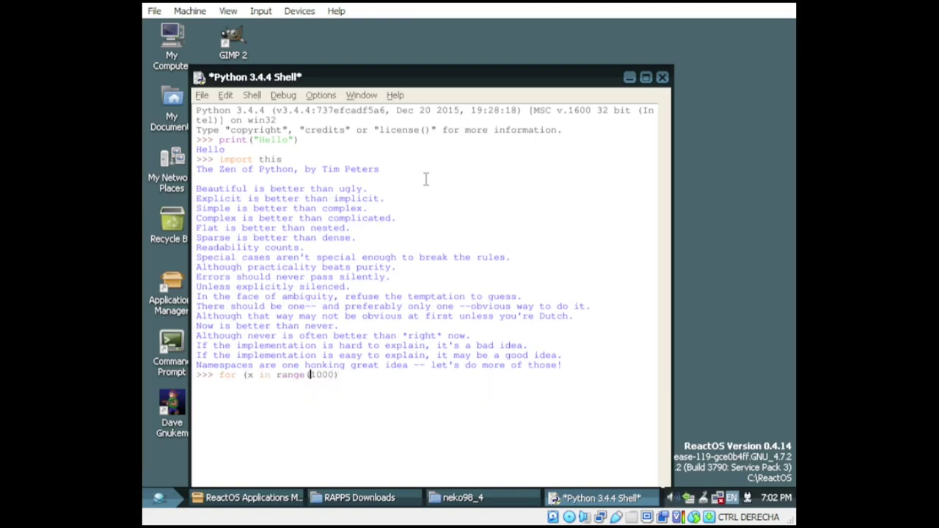
text(-1000, 1000, 2)
Step: Discard the broken attempt and run for i in range(-1000, 1000, 2): print(i)
key(ctrl+c)
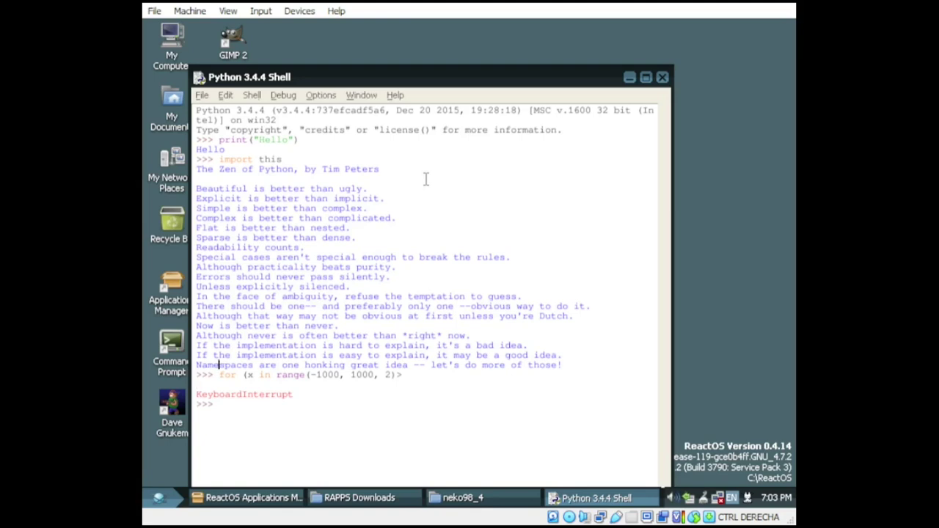
text(for)
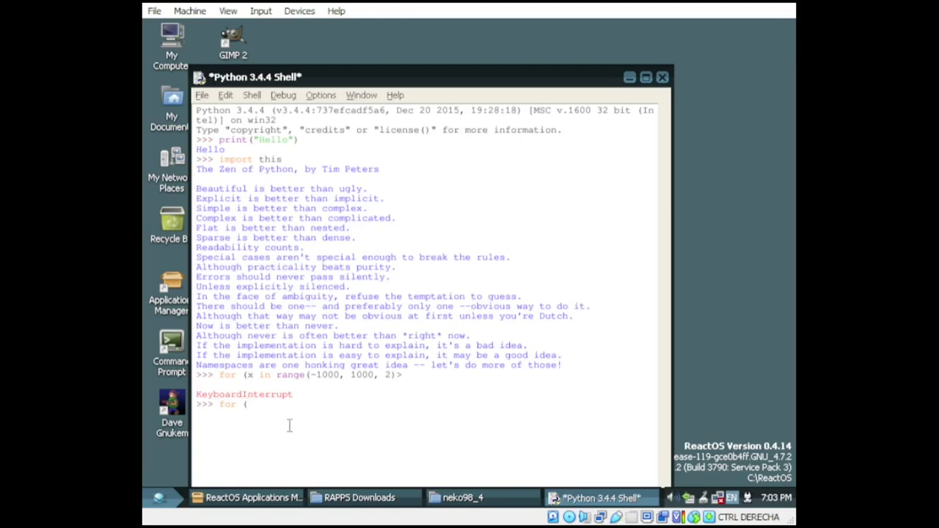
text( (i in range(-1000, 1000, 2)
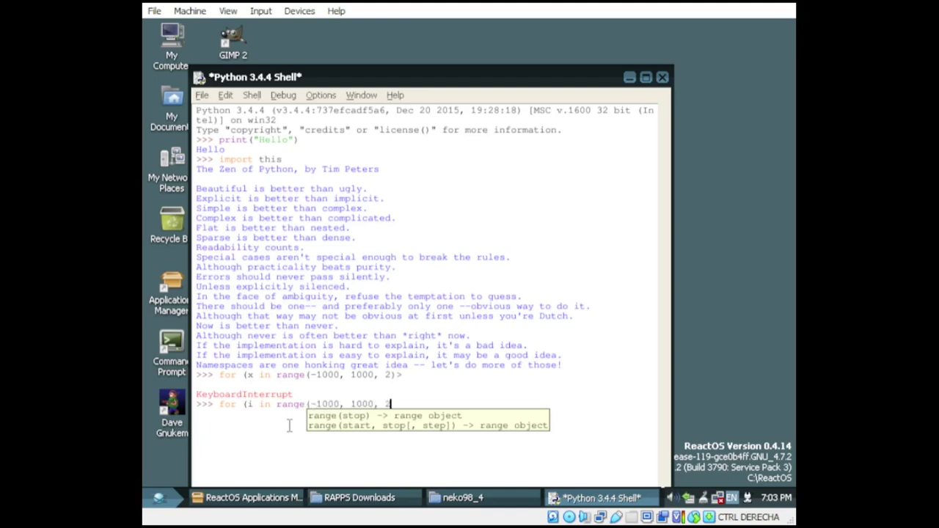
key(Escape)
text():)
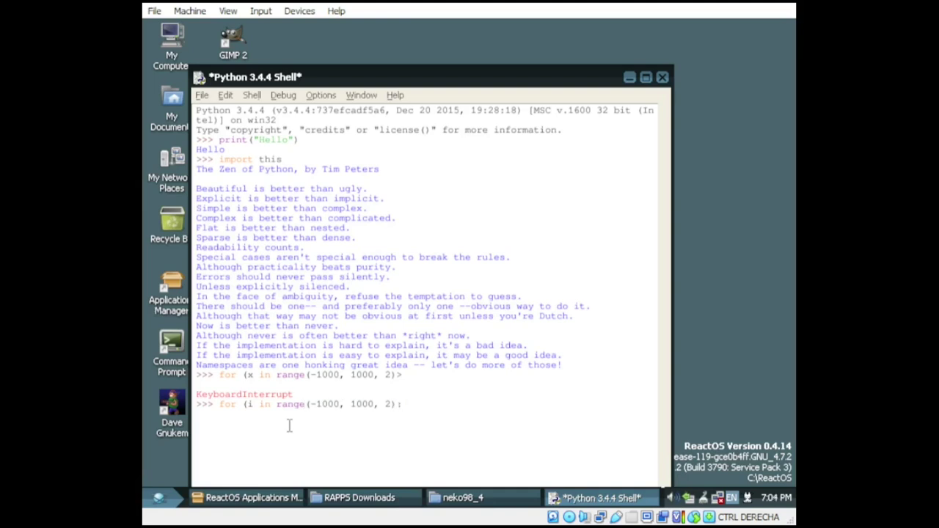
key(Return)
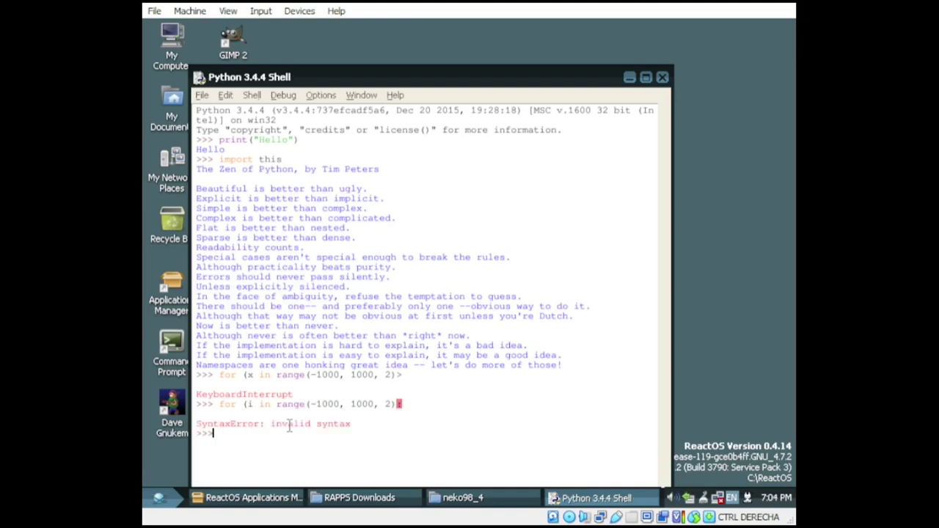
text(for i in range()
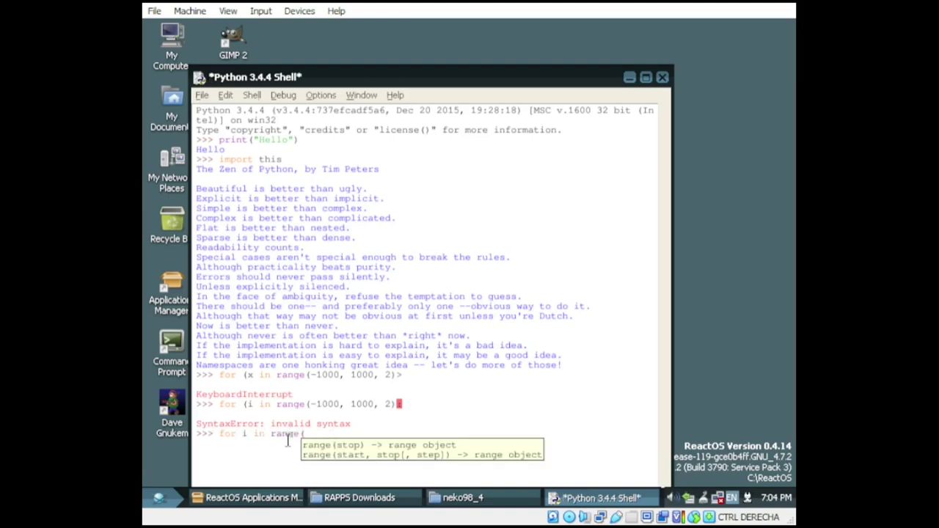
text(-1000, 1000, 2):)
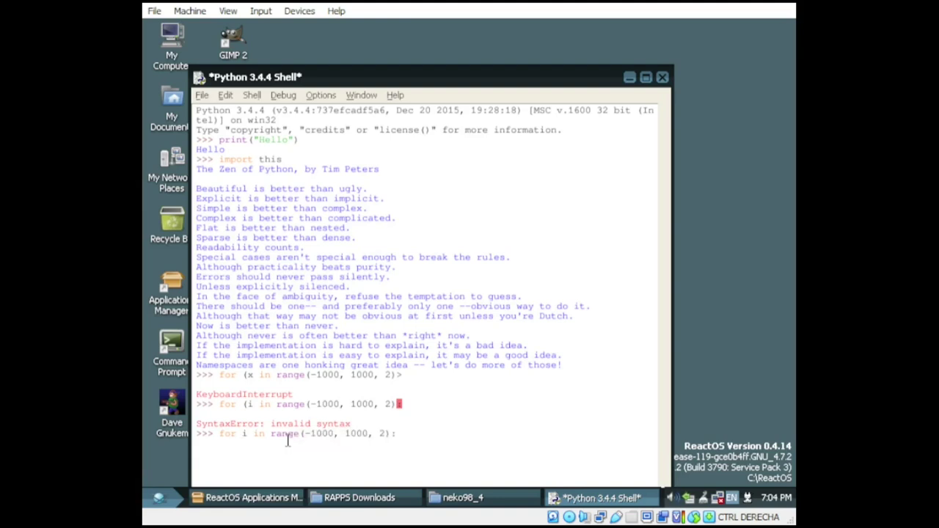
text(         print(i)
key(Return)
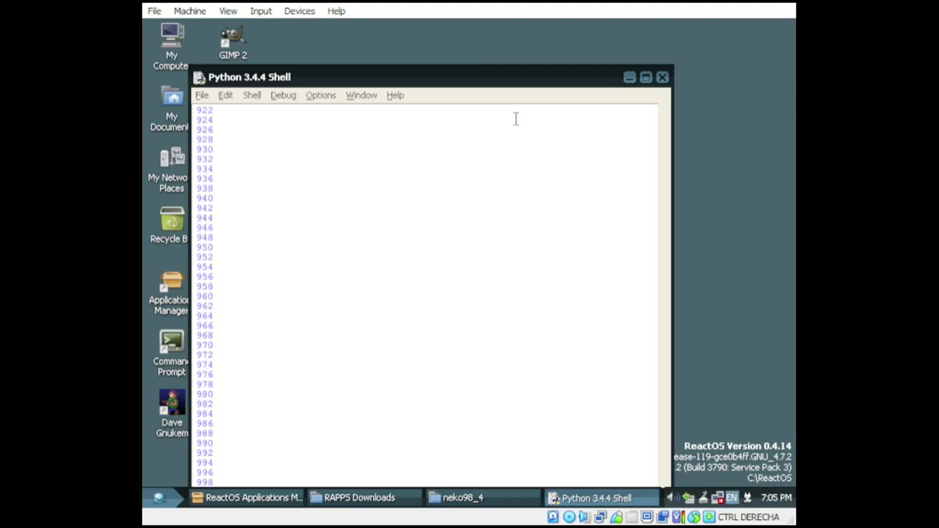
Step: Close IDLE and return to Applications Manager, viewing ZeroBrane Studio, ZinjaI and WinHier details
drag(473, 80, 478, 52)
click(666, 47)
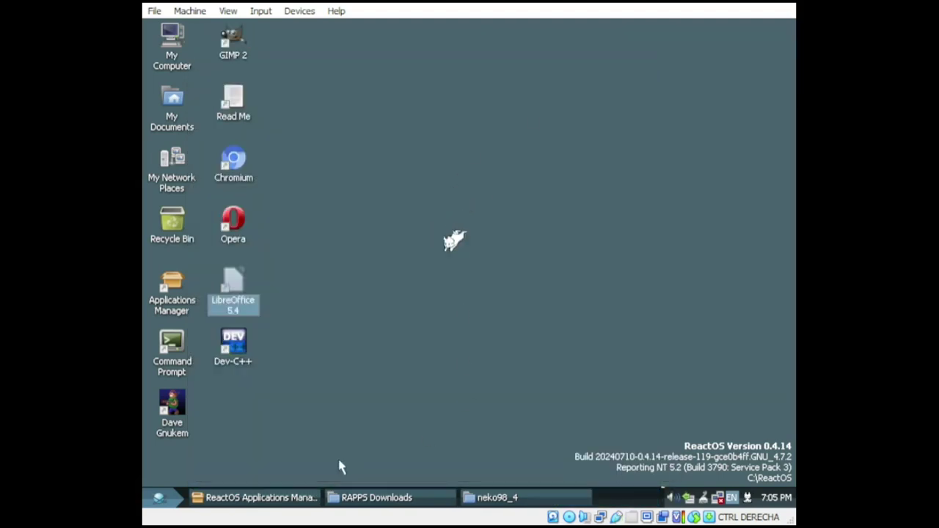
click(249, 498)
scroll(587, 184, down, 5)
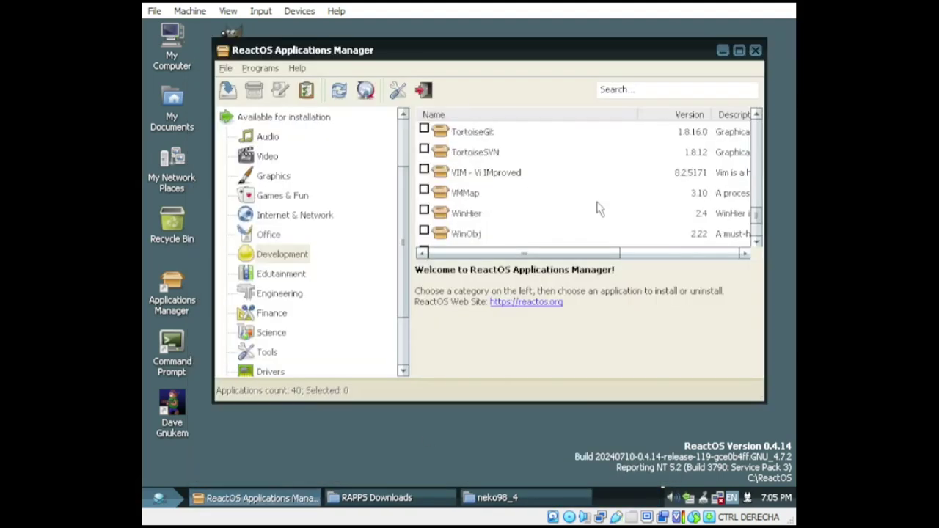
scroll(599, 210, down, 2)
click(598, 209)
click(456, 235)
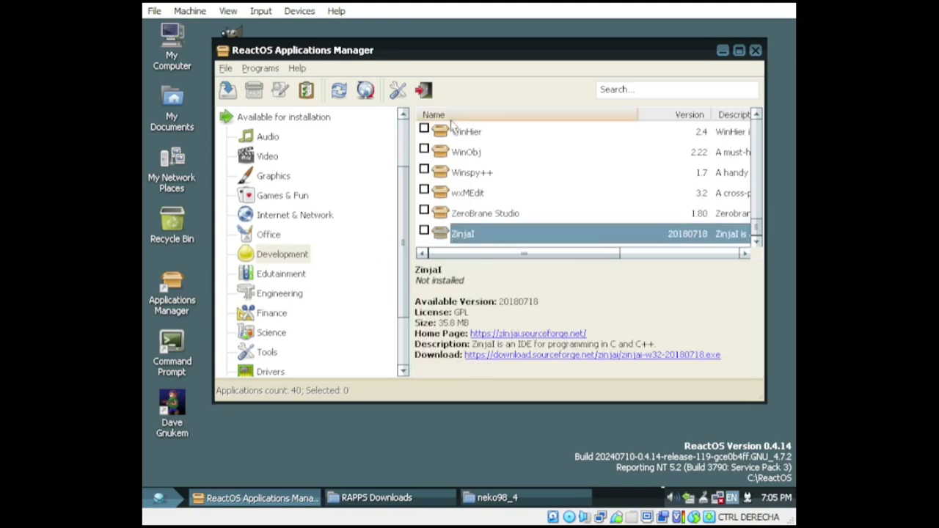
click(470, 133)
scroll(311, 325, down, 3)
Step: In Edutainment, try installing Celestia, dismiss its download error, then install Stamina
click(291, 220)
drag(570, 253, 411, 267)
click(469, 133)
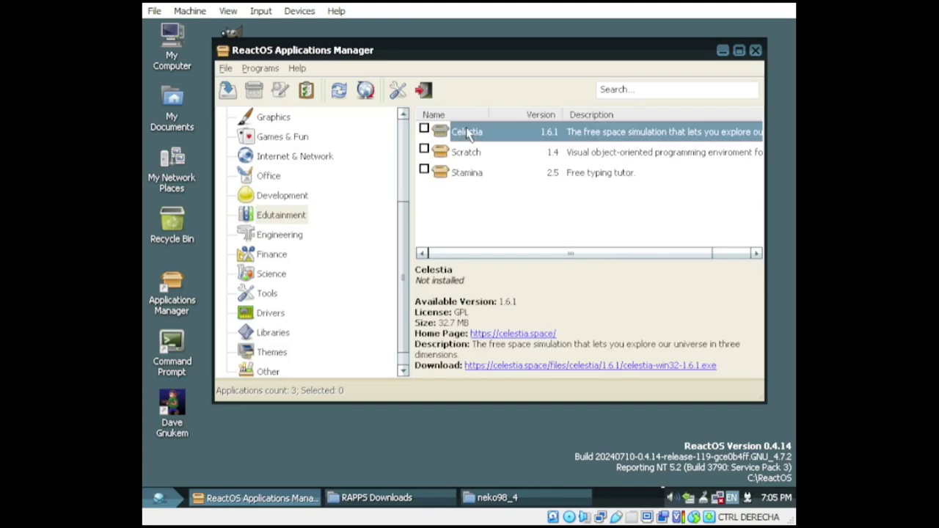
right_click(470, 132)
click(509, 135)
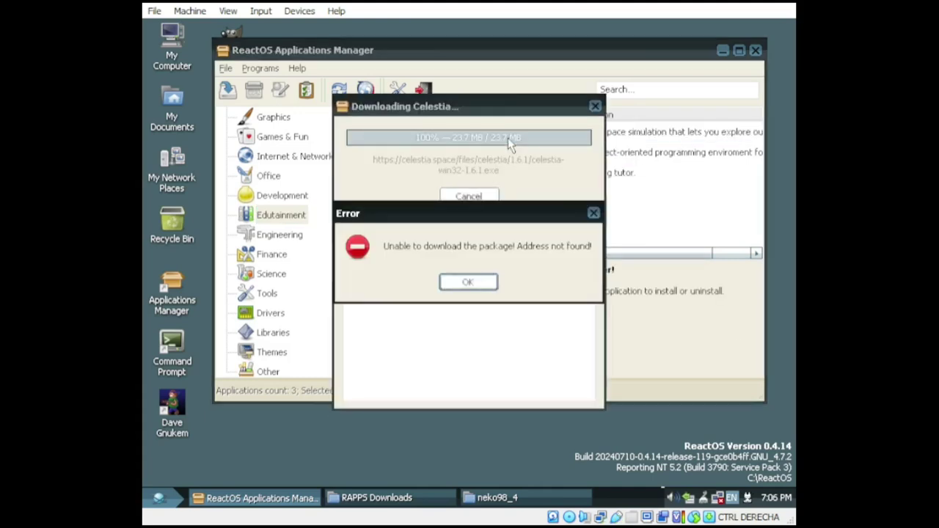
click(479, 280)
right_click(468, 176)
click(498, 185)
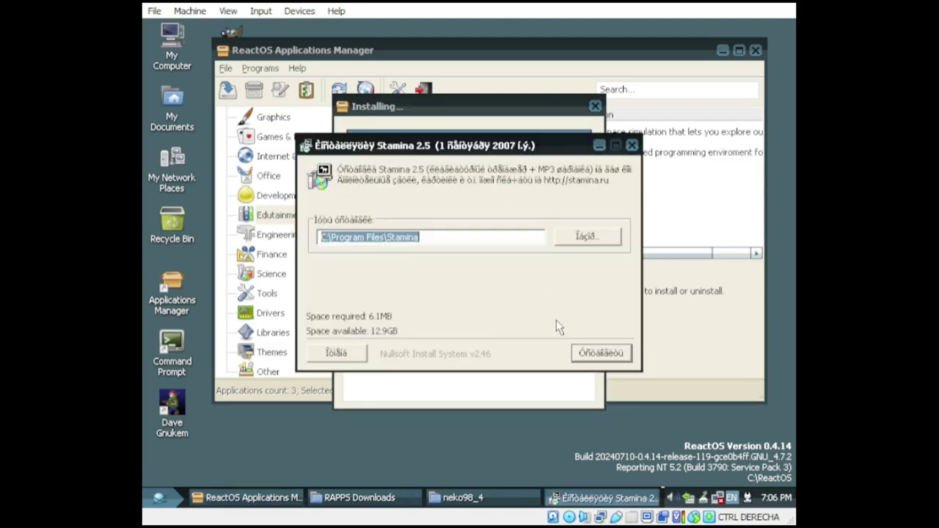
Step: Close the Stamina installer and browse Engineering, Finance, Science, Drivers and Tools categories
click(632, 145)
click(277, 222)
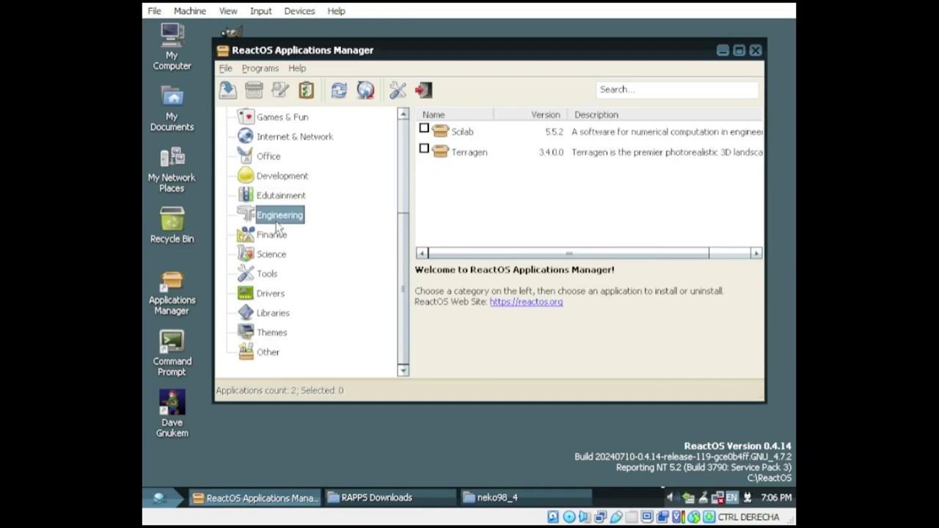
click(275, 235)
click(274, 254)
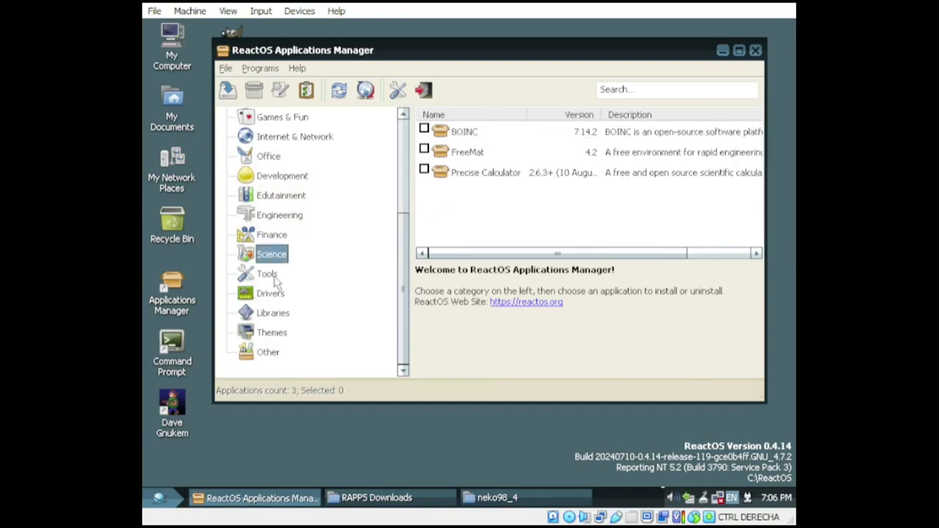
scroll(345, 300, right, 3)
click(273, 293)
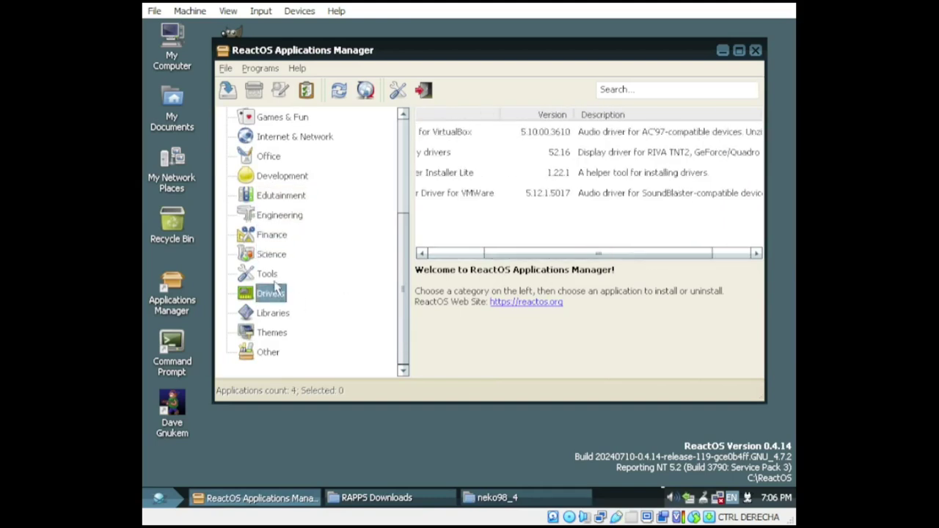
click(267, 277)
Step: View Rainmeter's details, then download and launch Nano for Windows from the Tools list
scroll(513, 224, down, 2)
scroll(513, 224, down, 5)
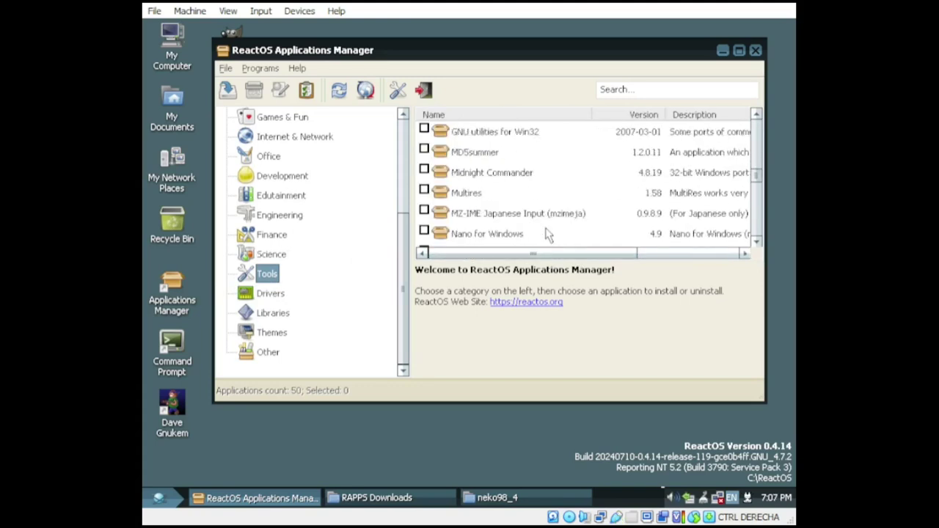
scroll(545, 234, down, 8)
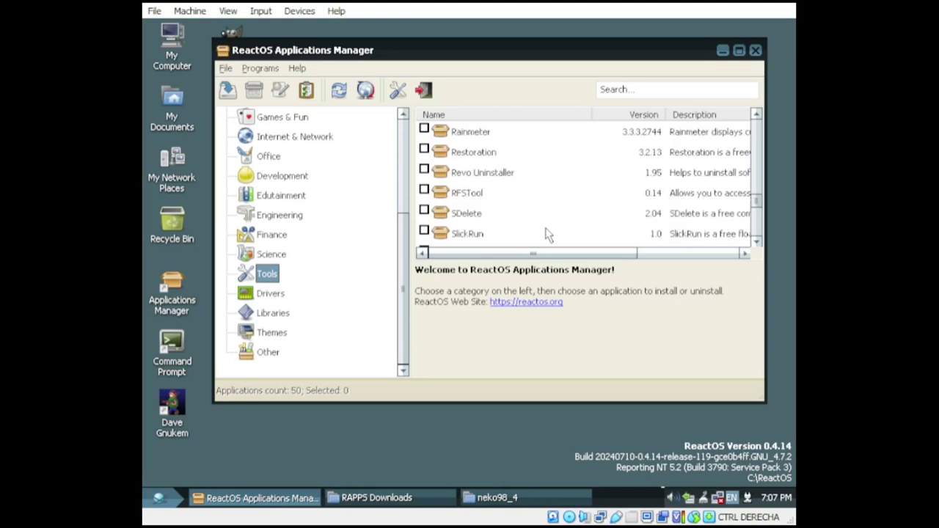
click(473, 133)
scroll(517, 187, up, 4)
click(511, 201)
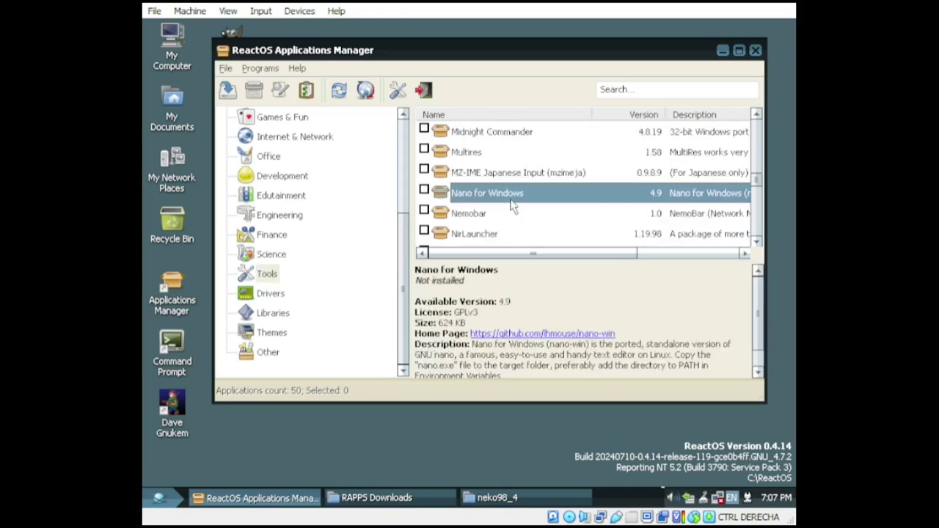
double_click(512, 208)
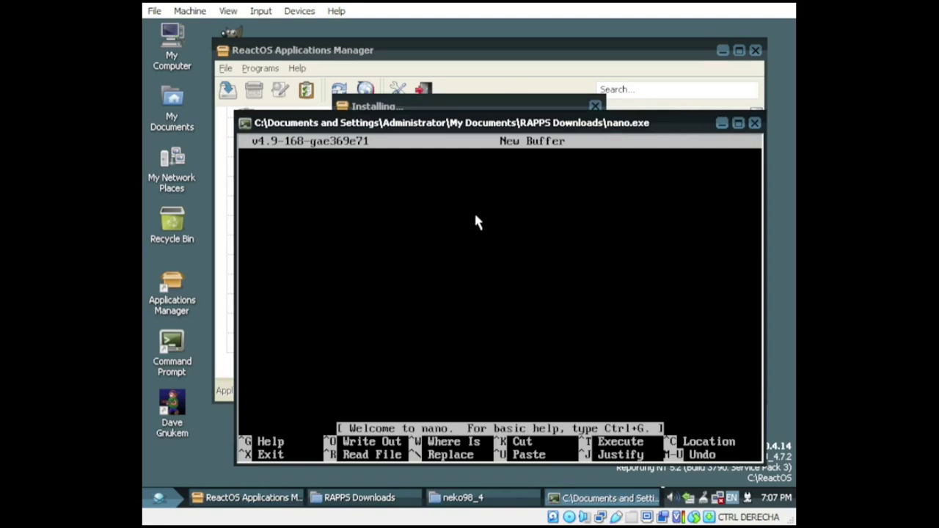
Step: Move the nano.exe window up and left, then close the editor
drag(470, 124, 446, 72)
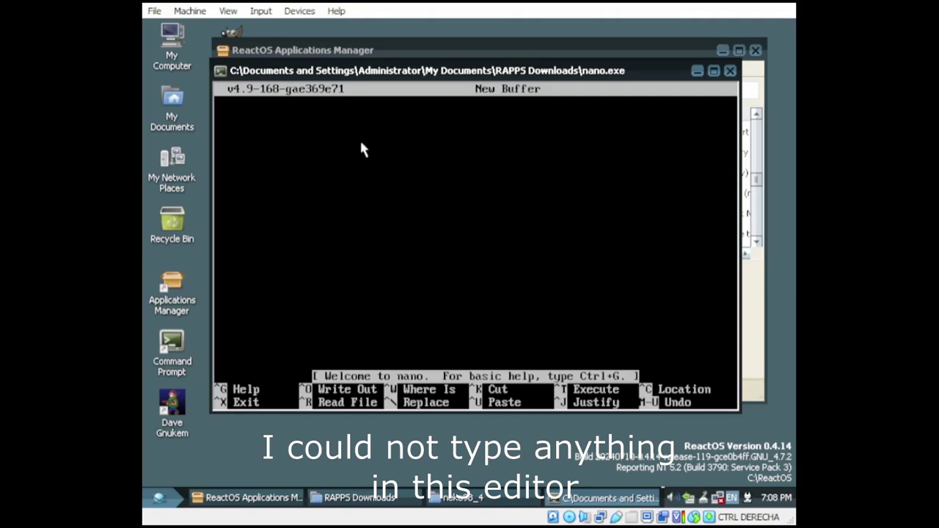
click(730, 71)
Step: Browse Programs > Accessories > Communications and Startup in the Start menu, then open Run
click(158, 499)
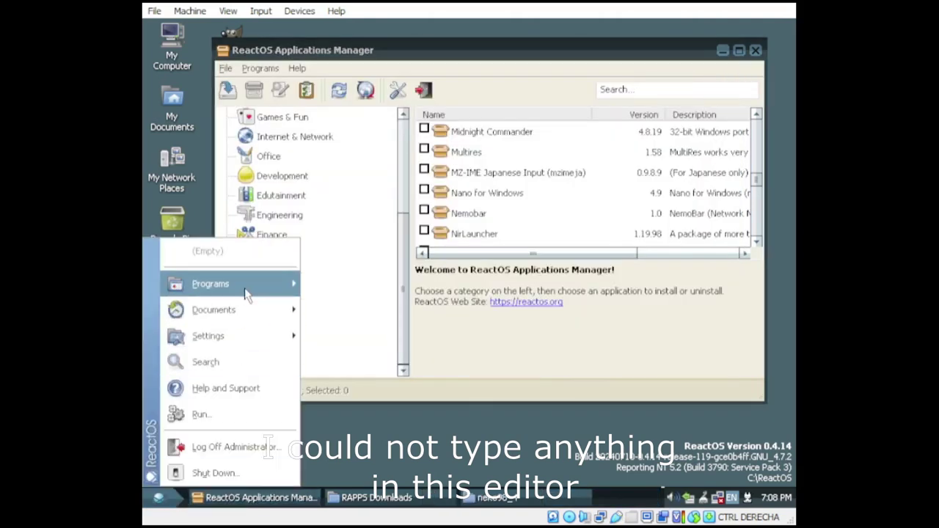
mouse_move(242, 284)
mouse_move(397, 278)
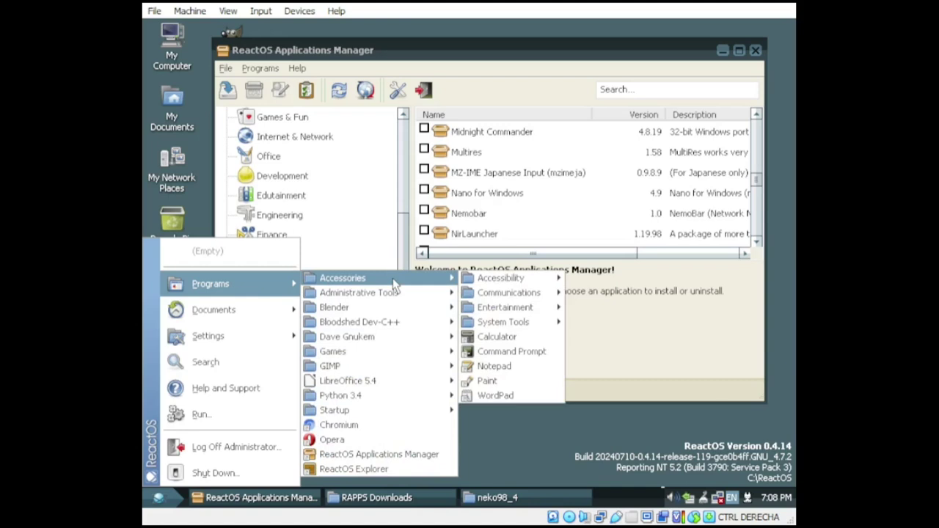
mouse_move(556, 327)
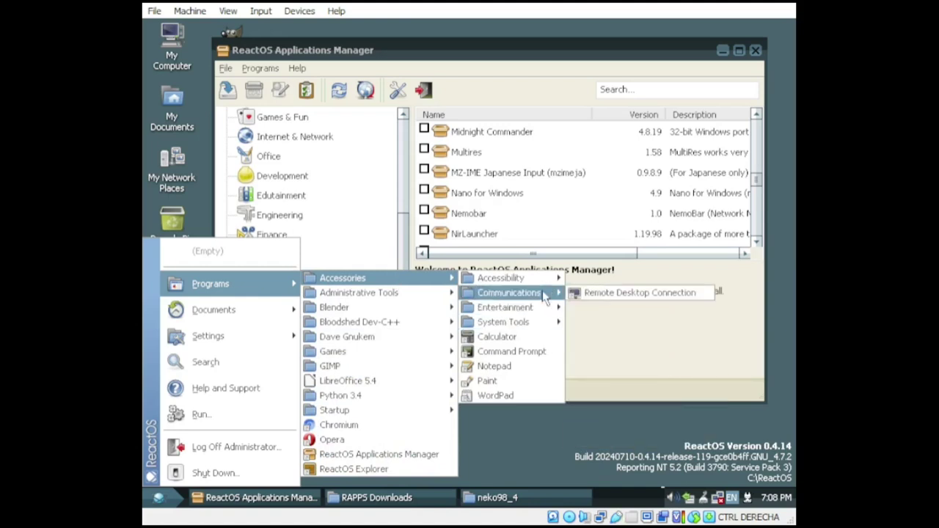
mouse_move(375, 356)
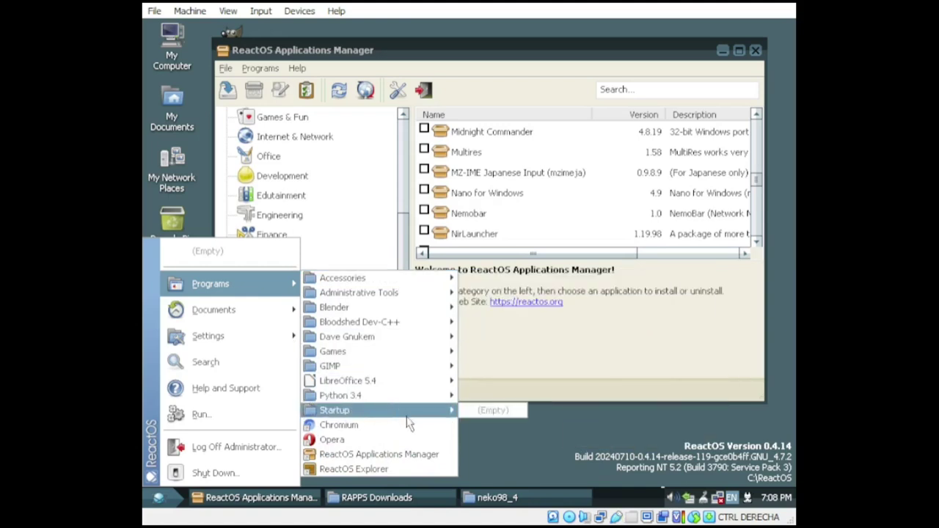
click(278, 426)
Step: Dismiss the file-not-found error, then relaunch Nano for Windows and close it
key(Return)
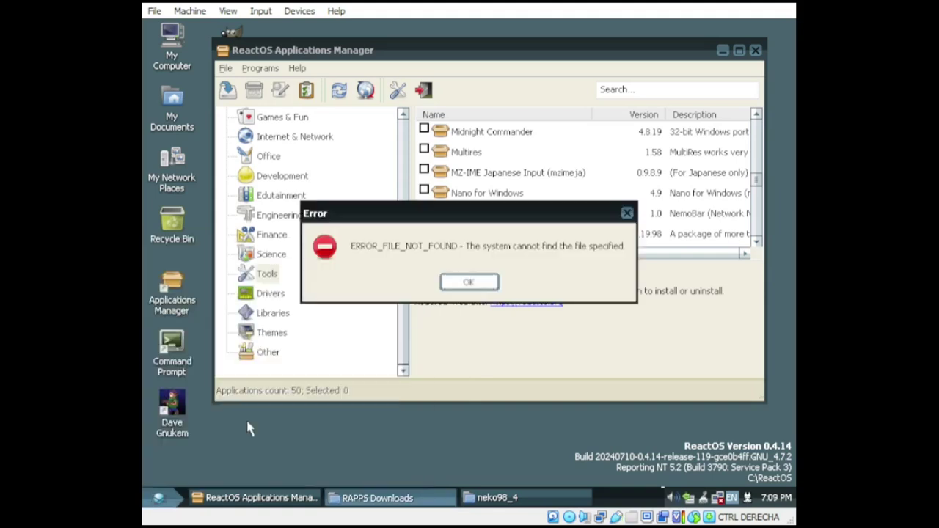
click(467, 281)
right_click(491, 194)
click(514, 201)
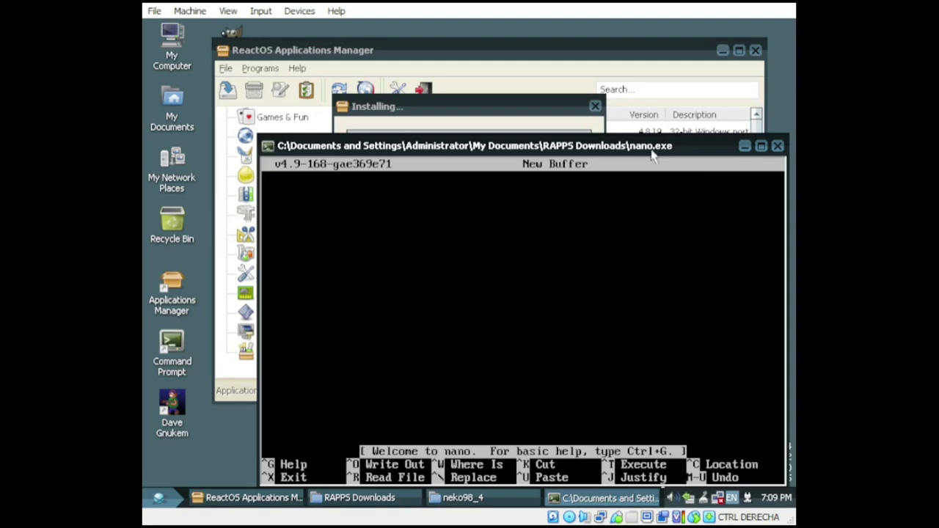
click(778, 146)
Step: Browse the Libraries, Drivers and Themes categories, then install Agat Emulator from Other
click(274, 313)
click(278, 297)
click(272, 332)
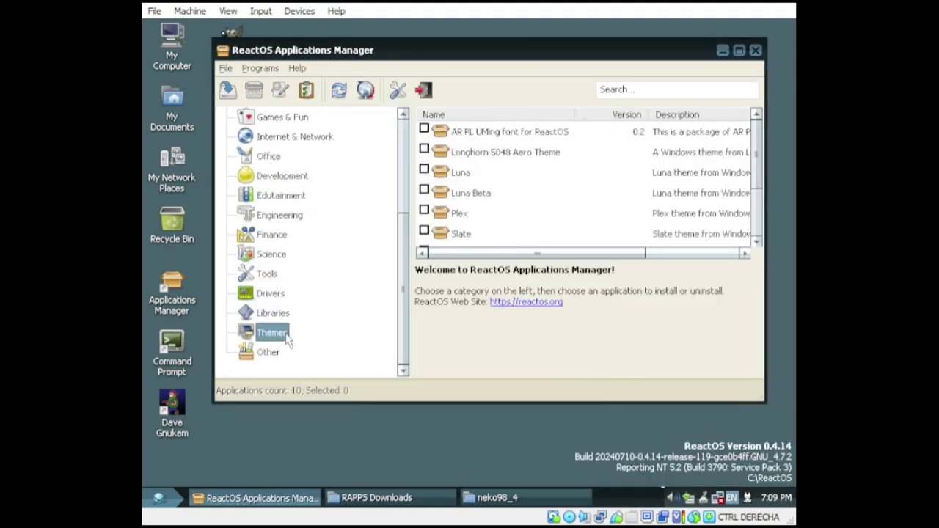
click(268, 353)
right_click(496, 136)
click(521, 140)
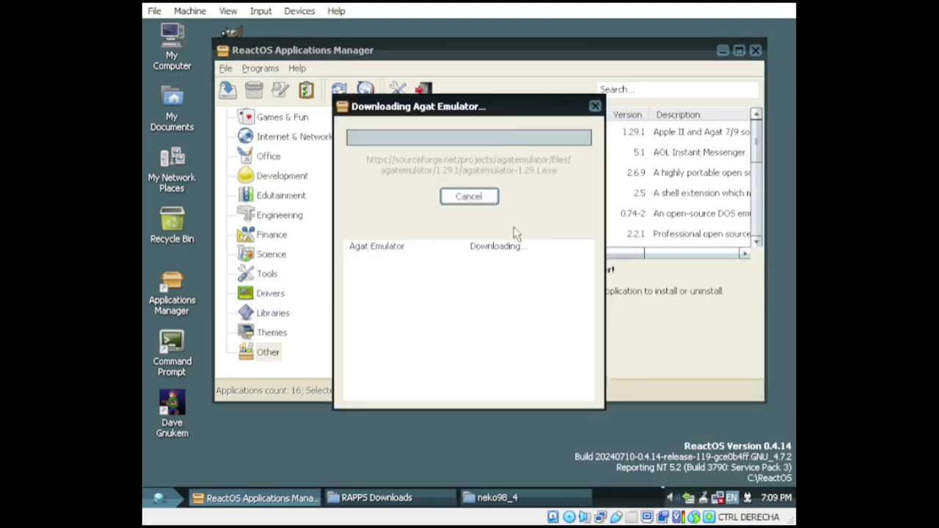
Step: Complete the Agat Emulator setup into C:\Program Files\Agat and minimise the manager
scroll(746, 162, down, 1)
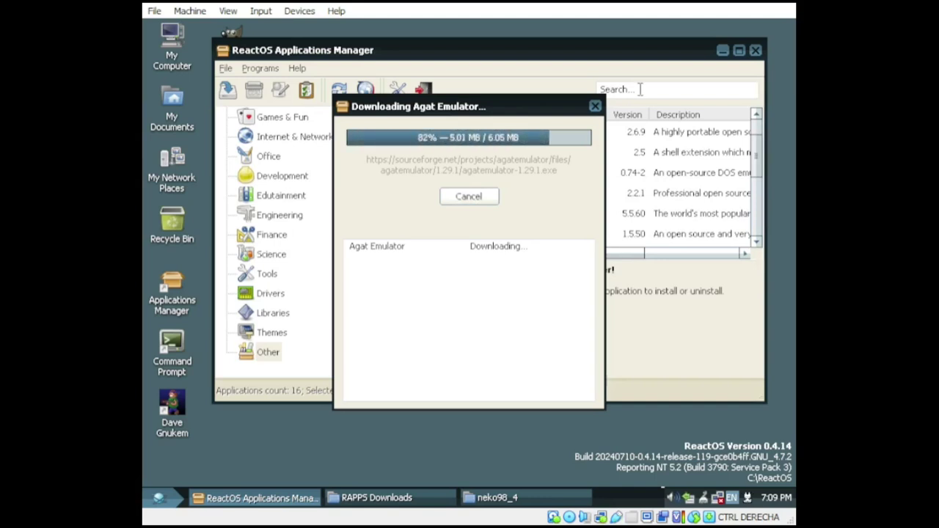
click(510, 295)
click(562, 393)
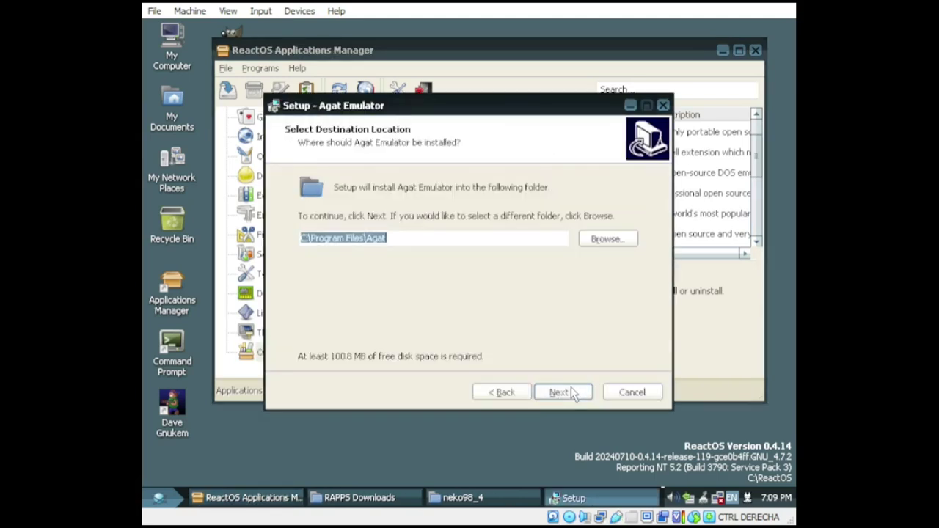
click(555, 391)
click(577, 391)
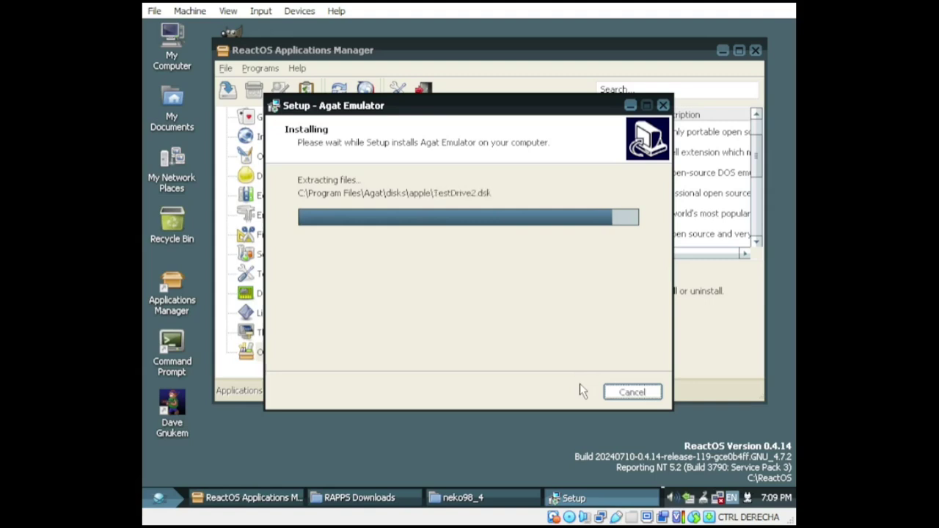
click(558, 393)
click(723, 50)
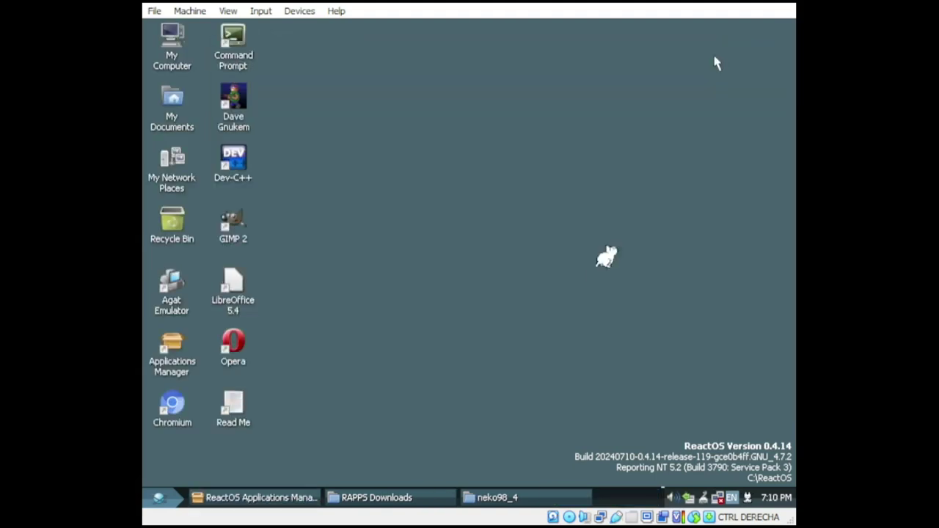
Step: Launch Agat Emulator from the Start menu and start the A7 Games disk
click(160, 499)
mouse_move(417, 310)
click(513, 308)
mouse_move(499, 155)
mouse_down()
mouse_move(499, 308)
mouse_move(519, 400)
mouse_move(499, 151)
mouse_up()
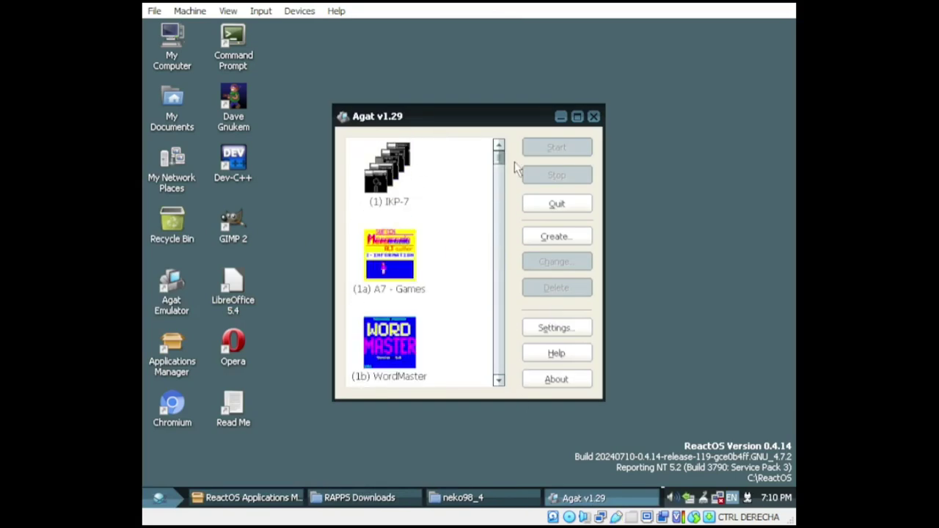
click(389, 253)
click(565, 147)
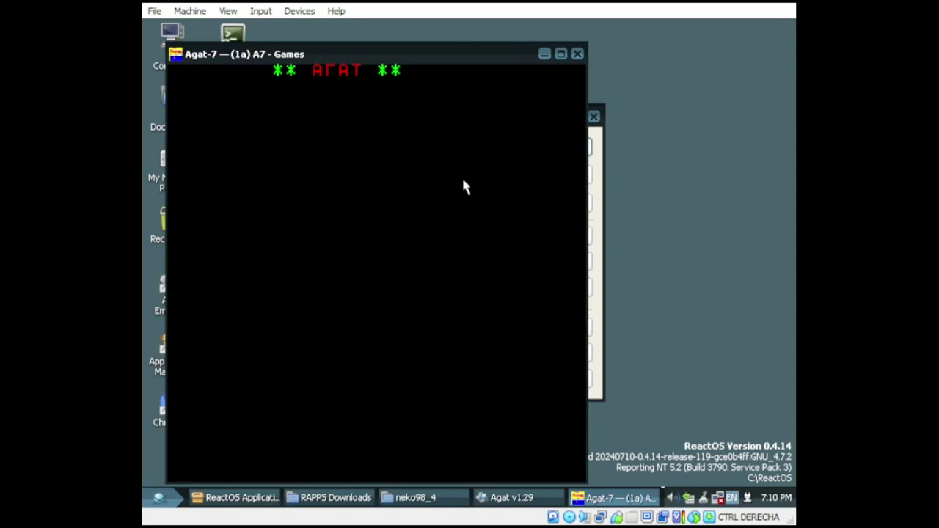
Step: Enter SSSSSS, DIR, EXIT and END at the BASIC prompt, then close the A7 Games window
text(SSSSSS)
key(Return)
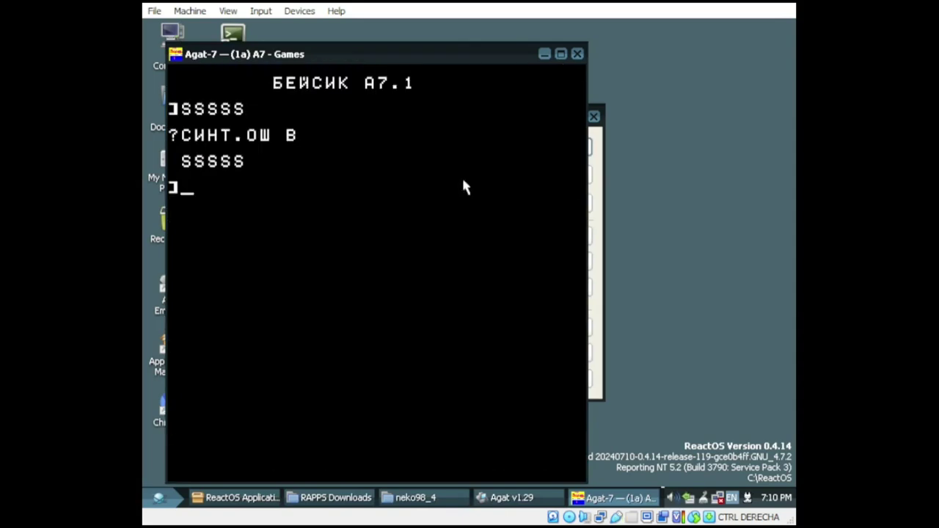
text(DIR)
key(Return)
text(EXIT)
key(Return)
text(END)
key(Return)
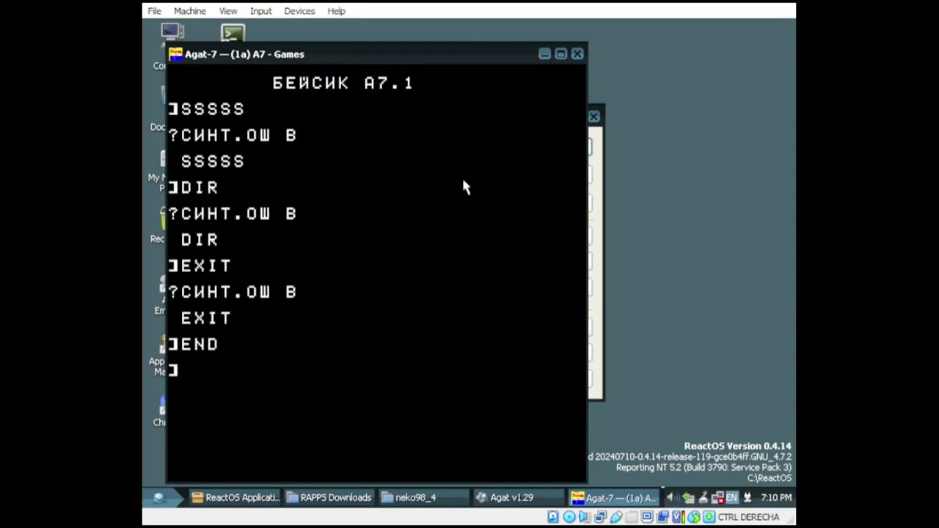
click(578, 54)
Step: Run WordMaster, type 'kolontin', 'd', 'dsfsdfs' and 'fdsffsdfdf' on separate lines, then close both windows
click(385, 352)
click(575, 150)
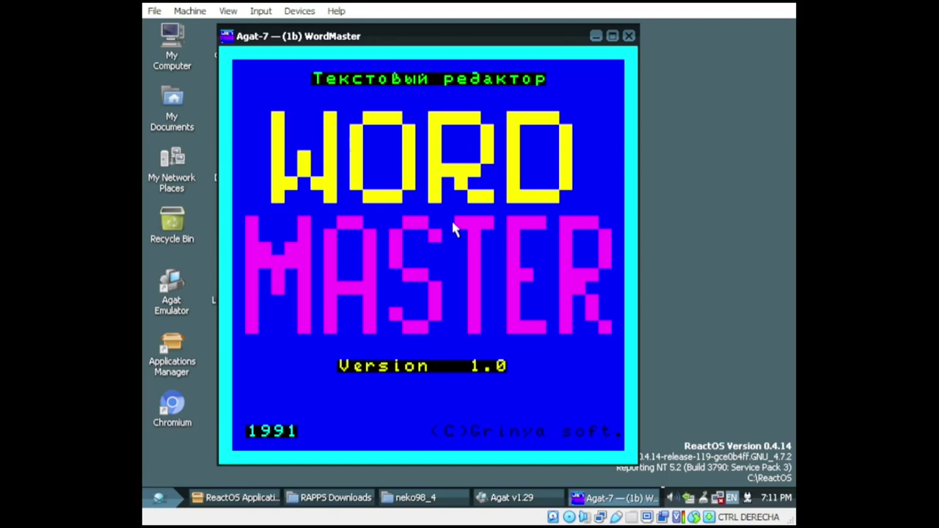
key(Return)
text(kolontin)
key(Return)
text(d)
key(Return)
text(dsfsdfs)
key(Return)
text(fdsffsdfdf)
key(Return)
click(629, 36)
click(594, 116)
Step: In the Applications Manager, open Games & Fun and view Extreme Tux Racer's details
click(253, 498)
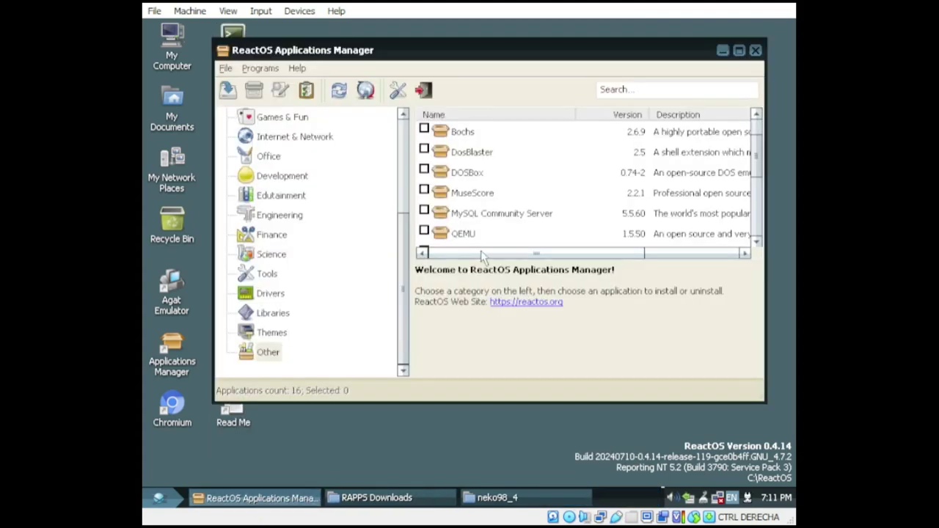
drag(650, 250, 556, 251)
scroll(551, 218, down, 3)
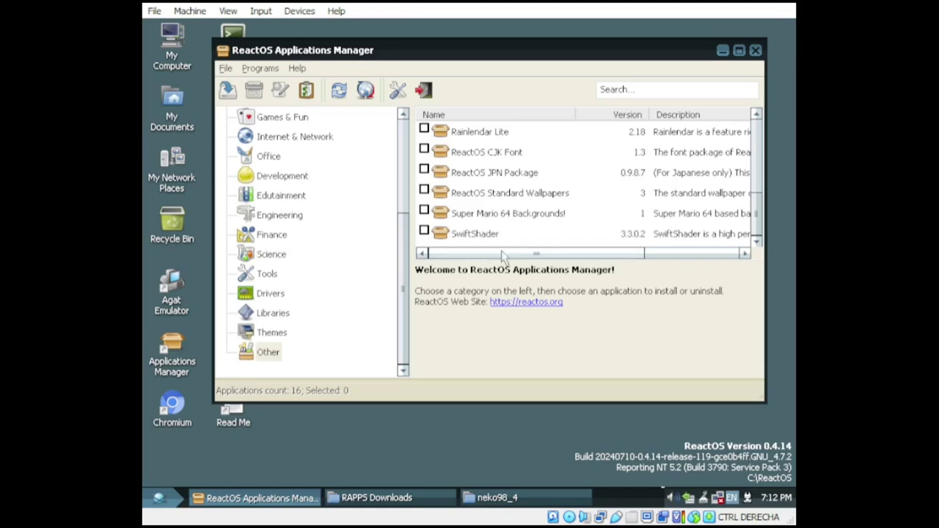
scroll(551, 221, up, 4)
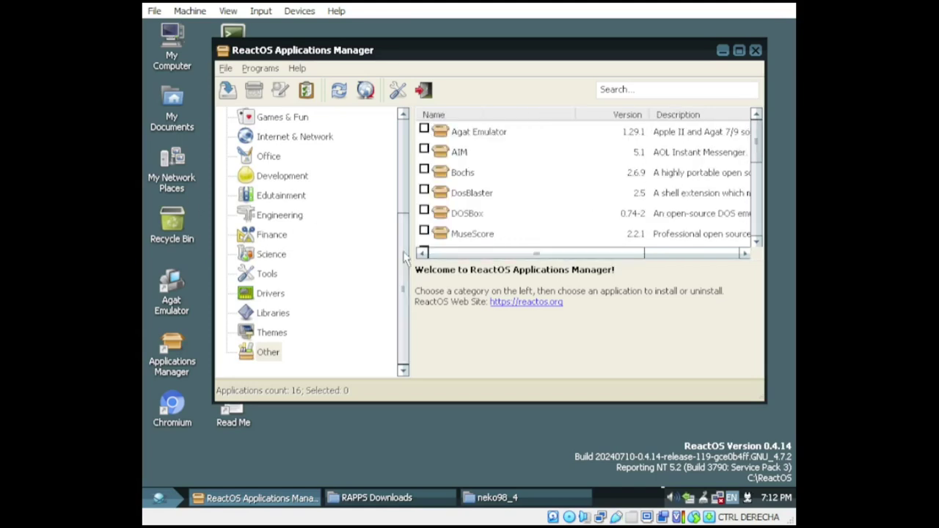
click(290, 120)
scroll(575, 213, down, 1)
drag(532, 254, 555, 256)
scroll(538, 239, down, 2)
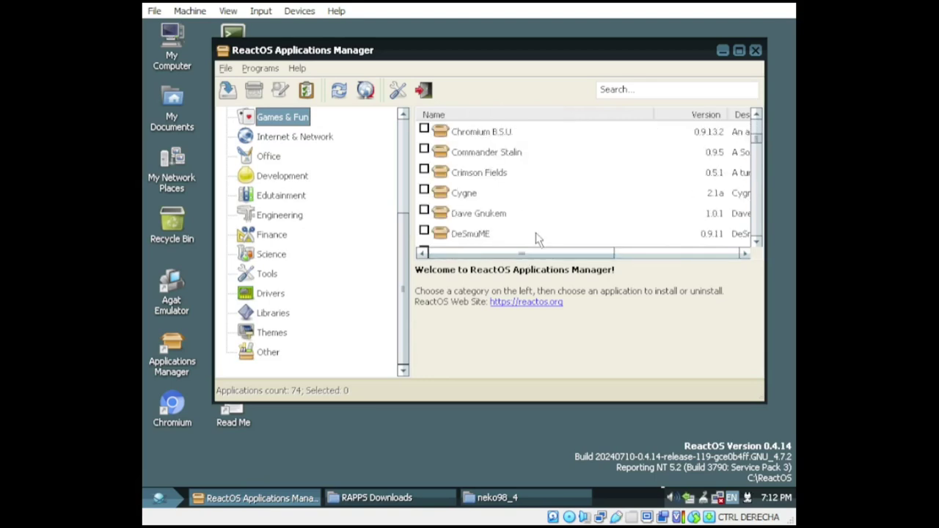
scroll(538, 239, down, 2)
click(491, 174)
Step: Scroll further down the Games & Fun list and view Tile World's details
mouse_move(496, 255)
mouse_down()
mouse_move(588, 260)
mouse_move(505, 255)
mouse_up()
scroll(520, 227, down, 3)
scroll(533, 235, down, 10)
scroll(533, 235, up, 2)
scroll(539, 218, down, 5)
mouse_move(544, 254)
mouse_down()
mouse_move(694, 256)
mouse_move(560, 255)
mouse_up()
click(499, 193)
scroll(506, 193, down, 2)
scroll(514, 190, up, 1)
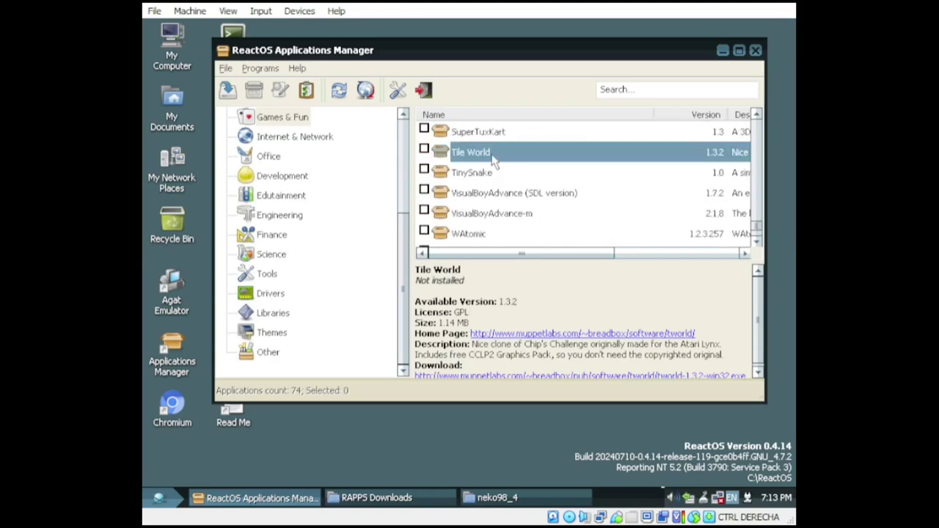
Step: Install Tile World, dismiss the extraction-complete message and close the extractor
right_click(493, 162)
click(509, 163)
click(619, 147)
click(469, 277)
click(632, 180)
Step: Minimise the Applications Manager and glance at the Start menu's Programs list without launching anything
click(723, 50)
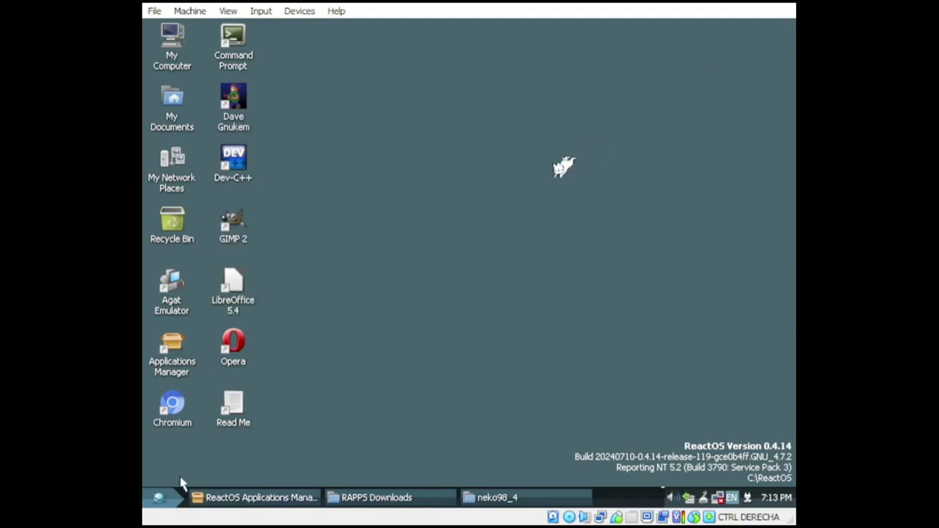
click(160, 498)
mouse_move(242, 285)
mouse_move(345, 279)
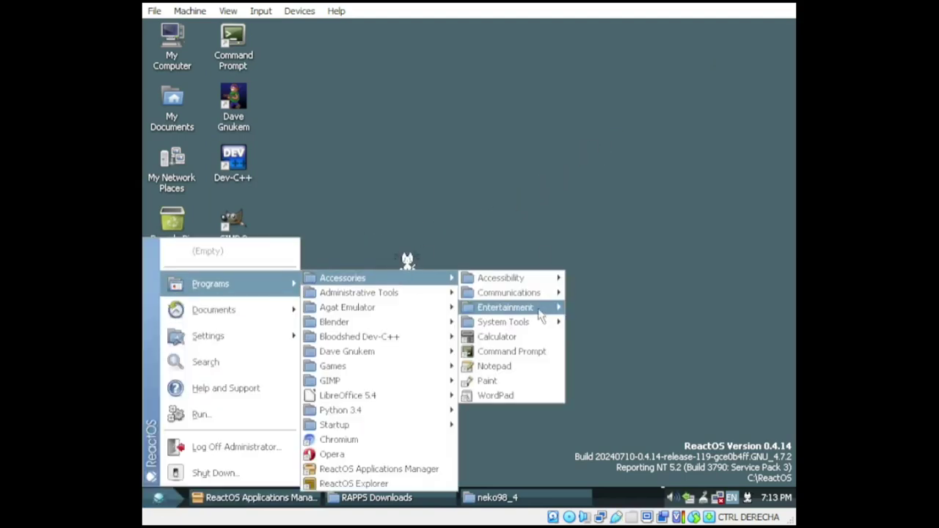
click(308, 499)
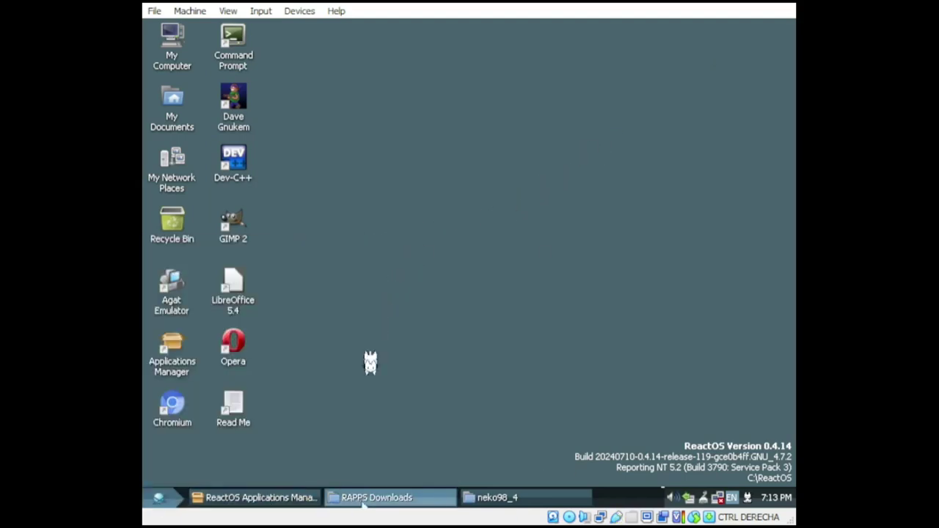
Step: Restore the RAPPS Downloads folder and open neko98_4.zip
click(364, 498)
drag(361, 41, 503, 42)
double_click(504, 145)
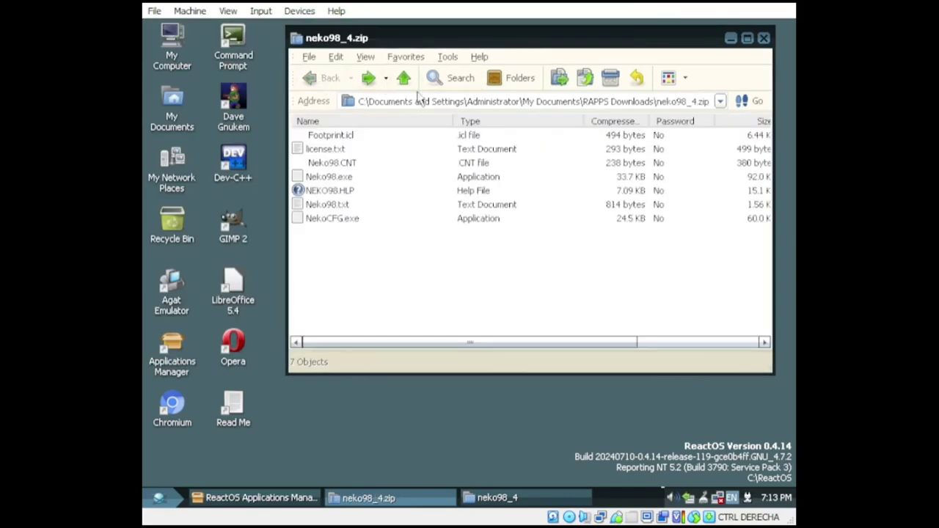
drag(419, 100, 336, 116)
Step: Browse C: into Program Files, then Documents and Settings > Default User, and close it
key(super+e)
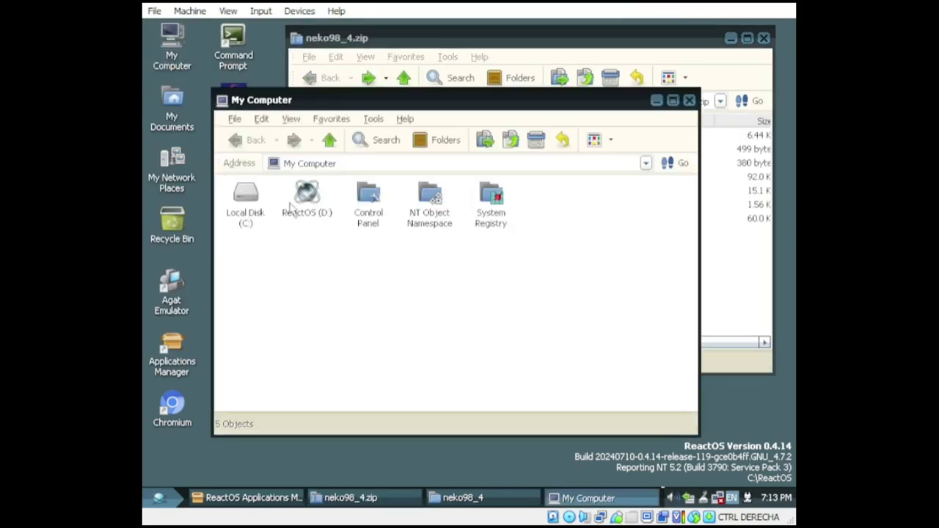
double_click(248, 209)
double_click(317, 214)
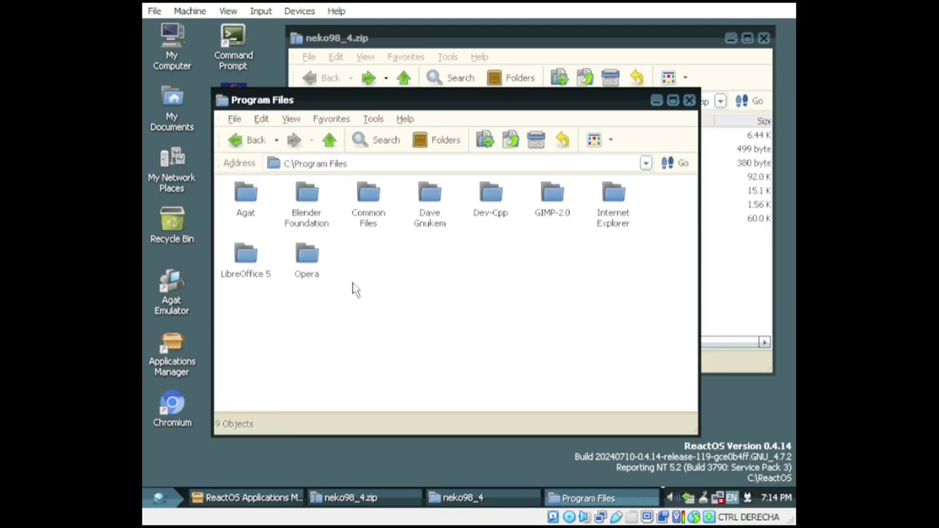
click(249, 139)
double_click(259, 217)
double_click(379, 213)
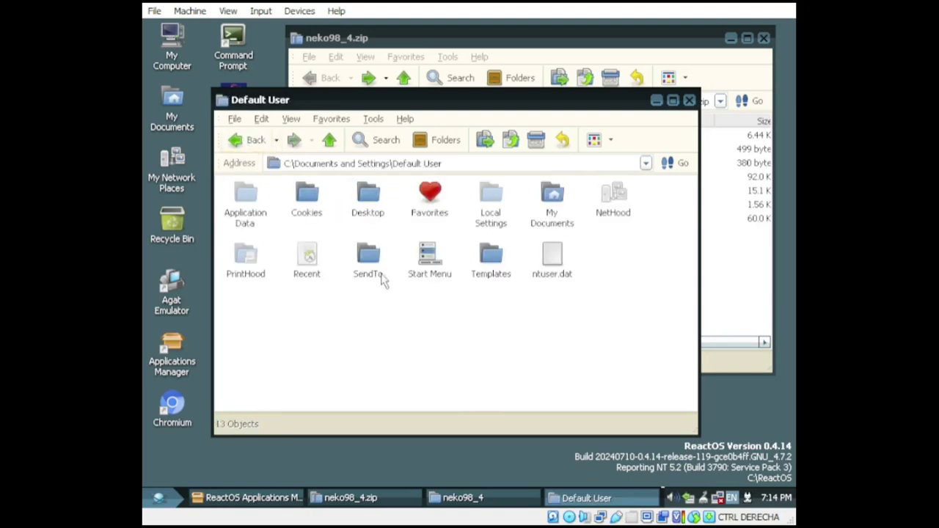
click(690, 100)
click(242, 498)
Step: Re-extract Tile World, then navigate via Application Data, Desktop and gegl-0.0 to RAPPS Downloads
right_click(486, 153)
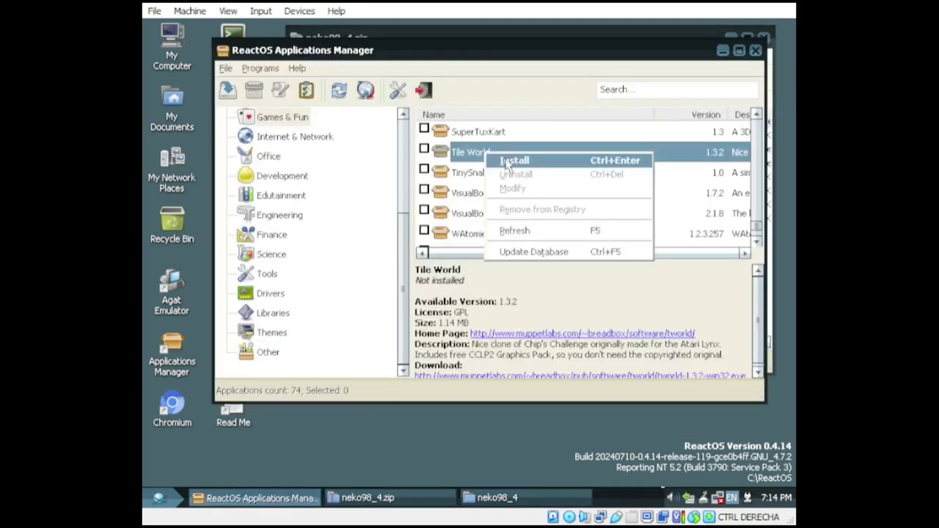
click(506, 161)
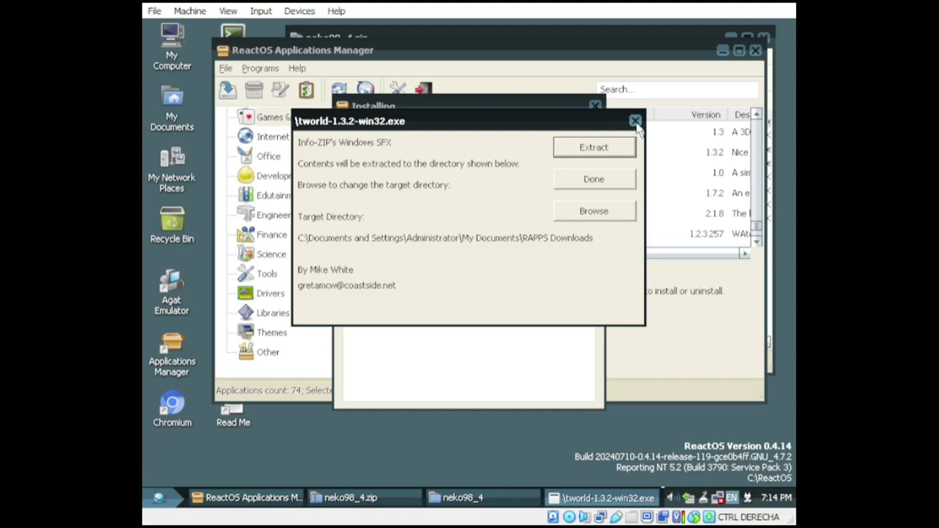
click(636, 121)
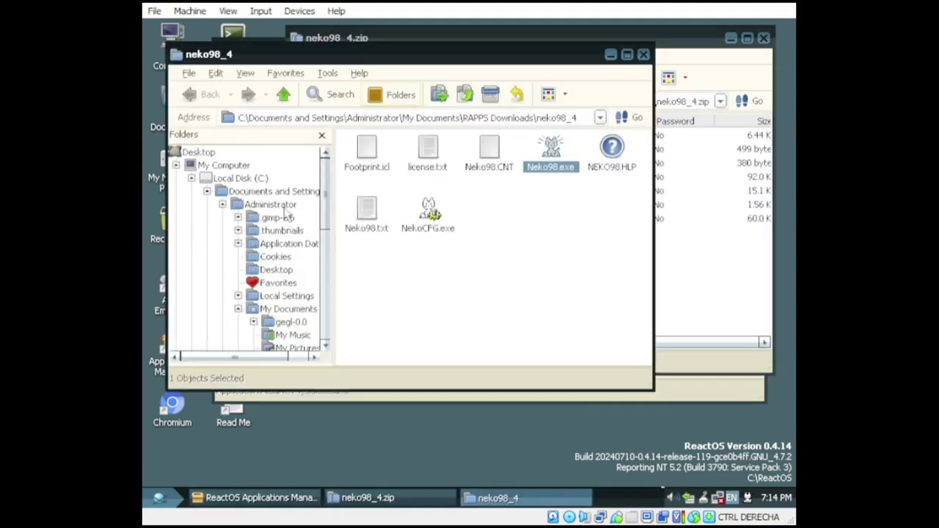
click(289, 244)
click(286, 218)
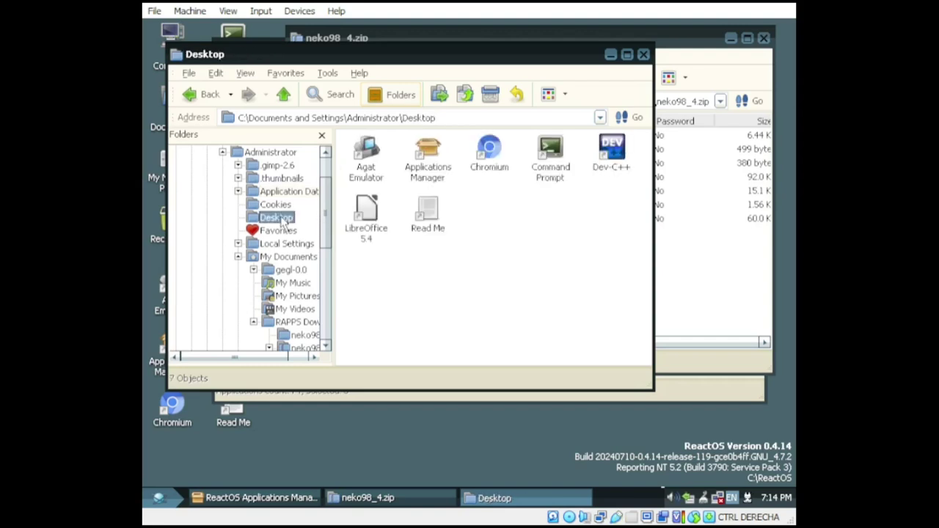
click(292, 270)
scroll(295, 290, down, 1)
click(295, 283)
scroll(591, 309, down, 2)
Step: Launch and exit nano.exe, then start tworld.exe with the intro-lynx.dac level set
double_click(553, 224)
key(ctrl+x)
scroll(609, 284, down, 3)
double_click(373, 343)
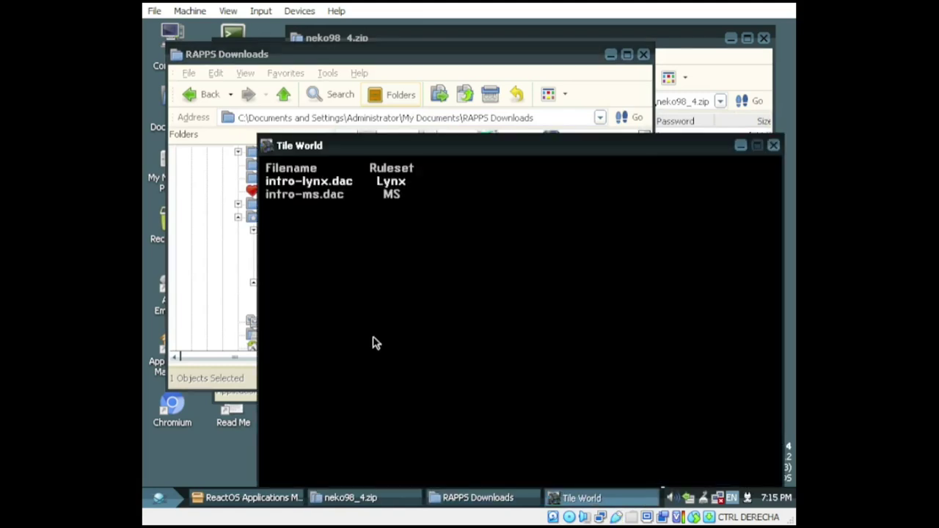
key(Return)
Step: Guide Chip through Level 1, collecting keys and chips up to the green key
key(Up)
key(Up)
key(Left)
key(Left)
key(Up)
key(Right)
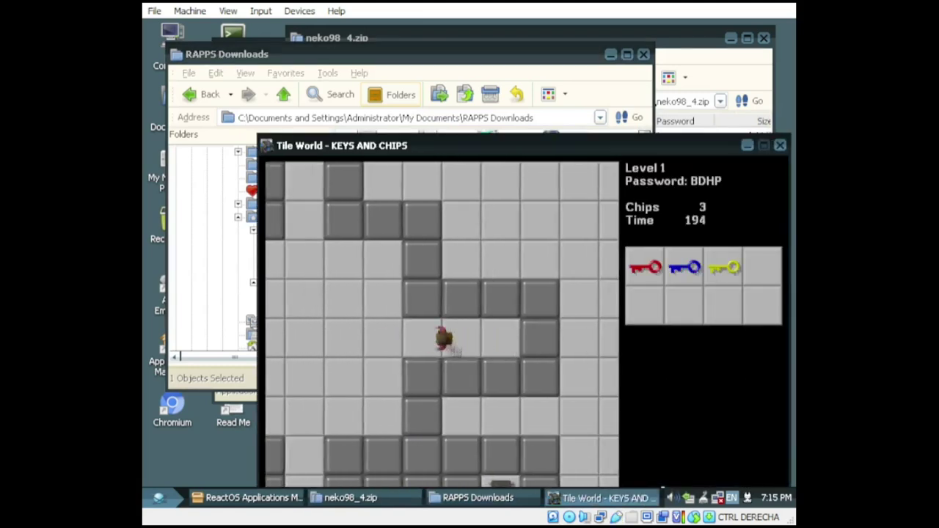
key(Down)
key(Down)
key(Down)
key(Down)
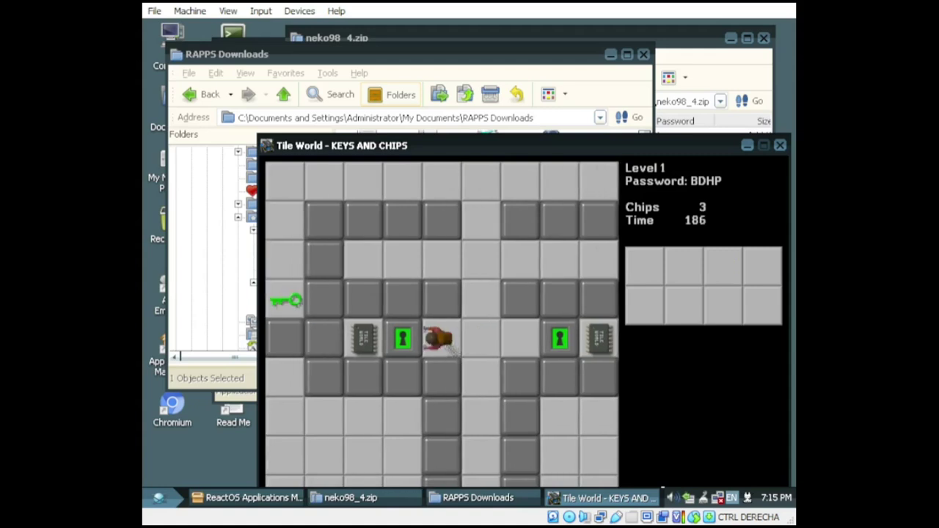
key(Left)
key(Left)
key(Left)
key(Left)
key(Up)
key(Down)
key(Down)
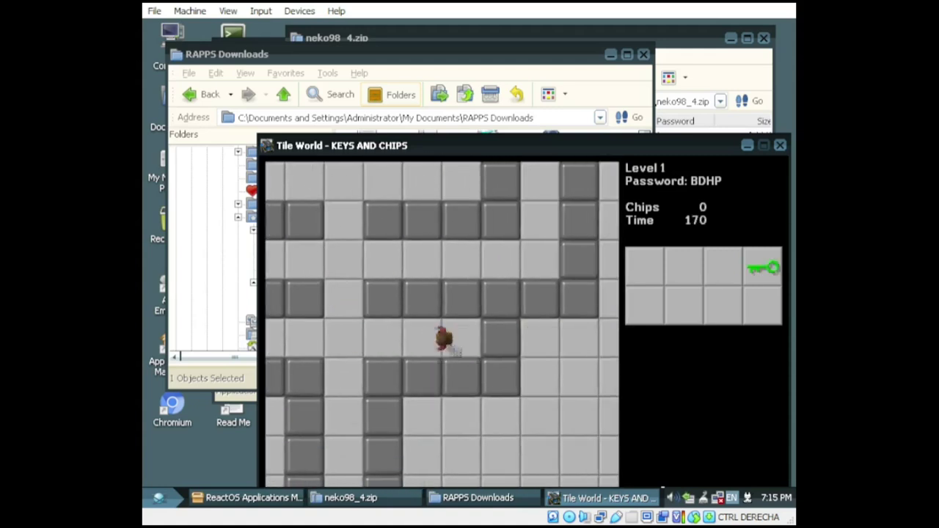
Step: Guide Chip through Level 2 past ice and bombs to the exit, then close Tile World
key(Up)
key(Right)
key(Down)
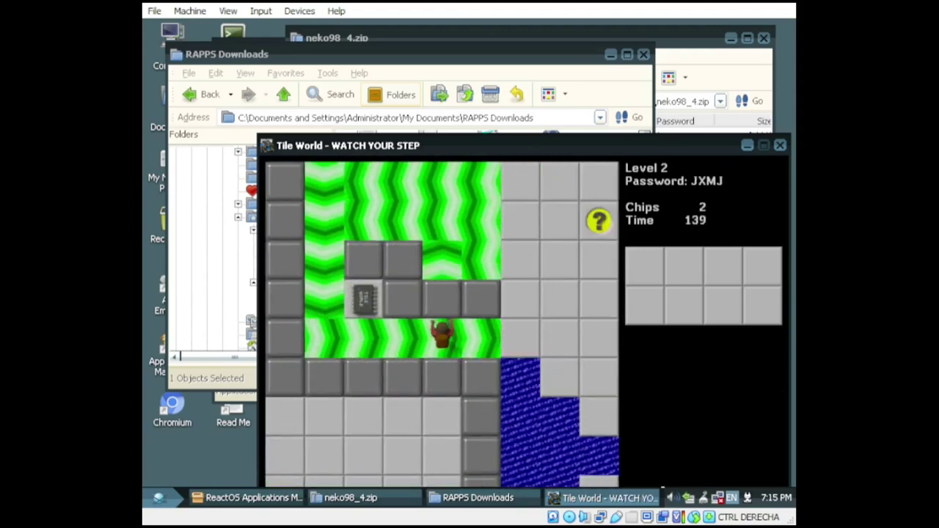
key(Up)
key(Up)
key(Up)
key(Up)
key(Left)
key(Left)
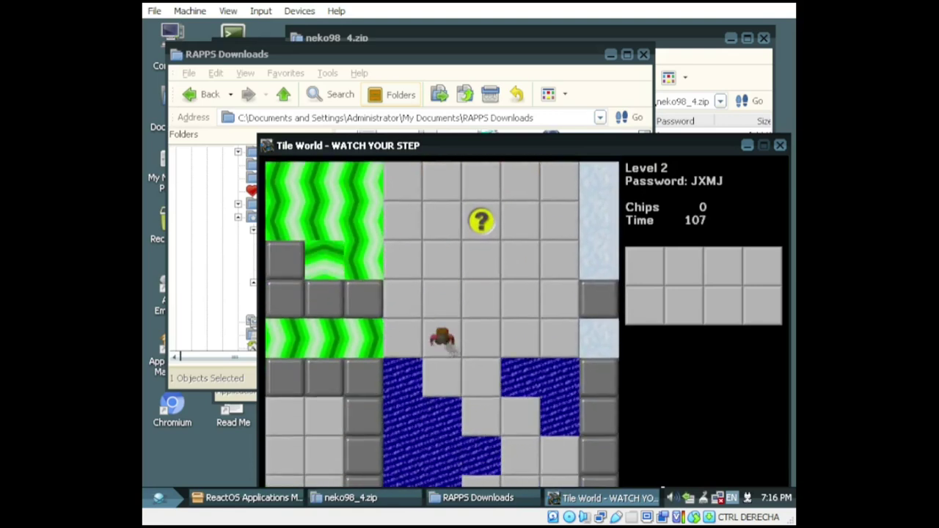
key(Down)
key(Right)
key(Down)
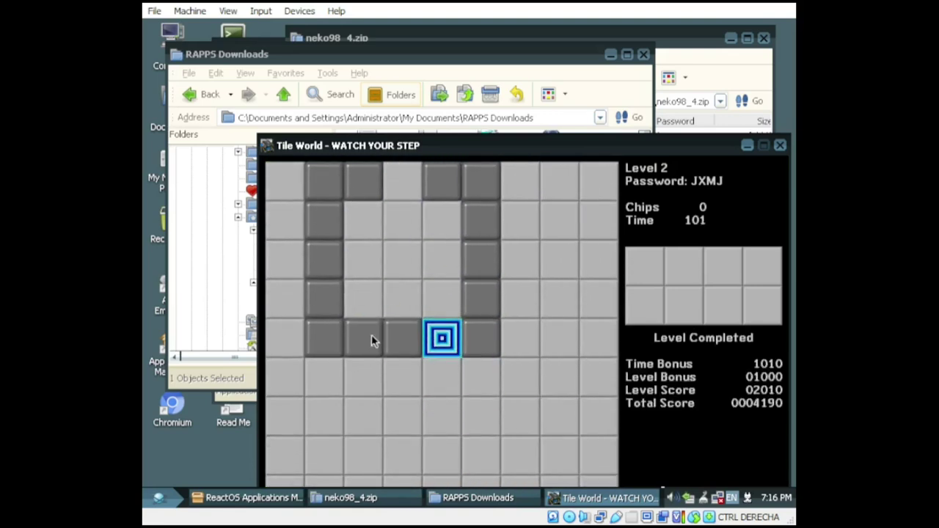
click(780, 146)
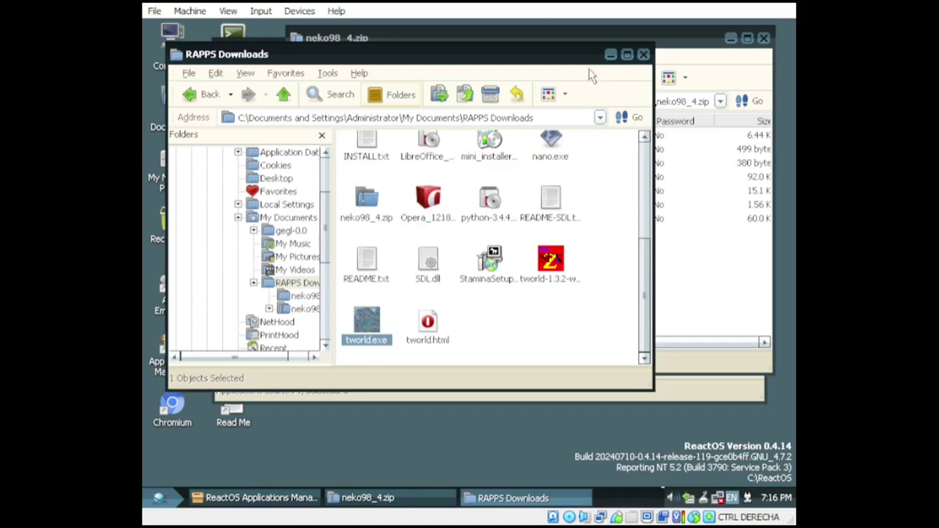
key(alt+Tab)
Step: Select SuperTuxKart in Games & Fun and choose Install from its context menu
click(499, 138)
right_click(500, 138)
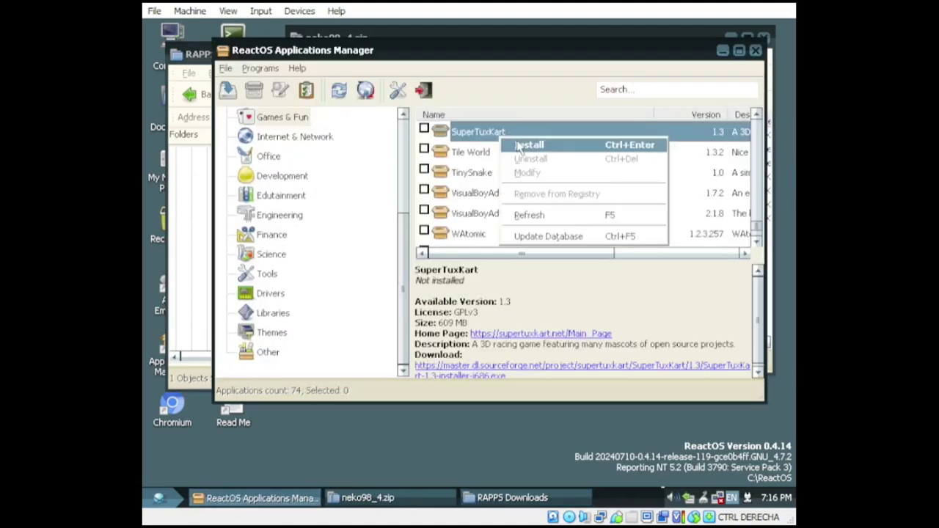
click(518, 145)
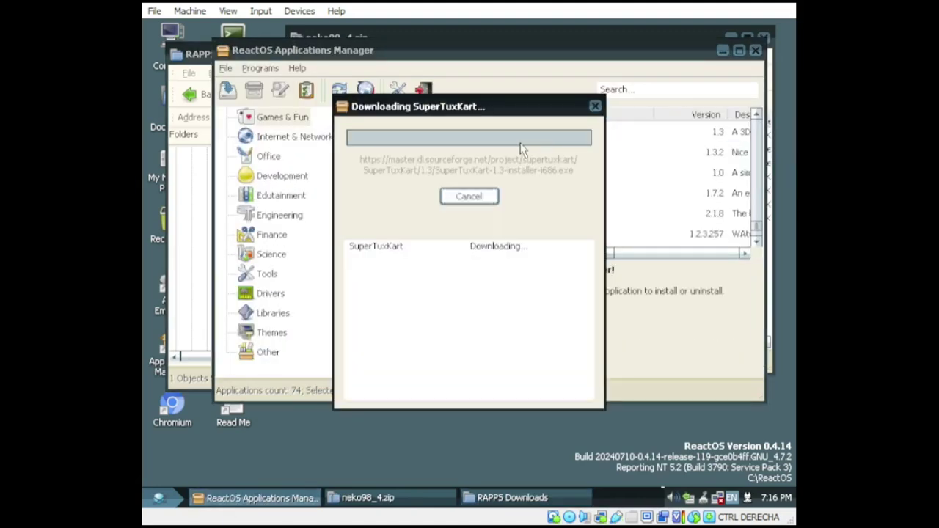
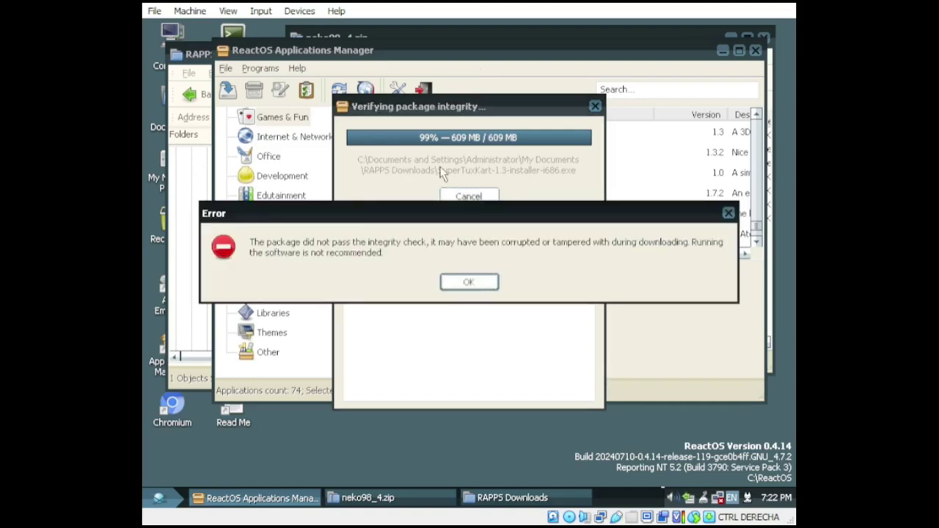
Step: Dismiss the SuperTuxKart integrity-check error and close the Start menu without launching anything
click(461, 284)
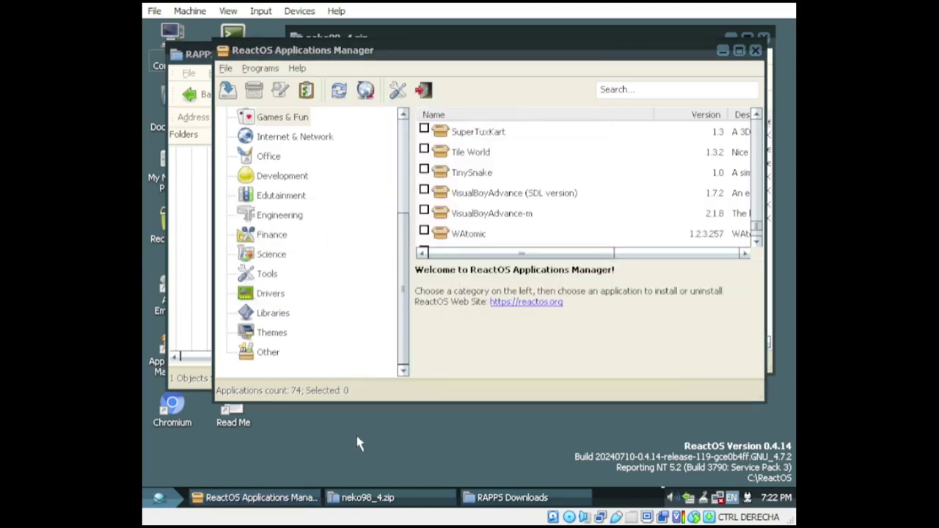
click(512, 498)
click(157, 498)
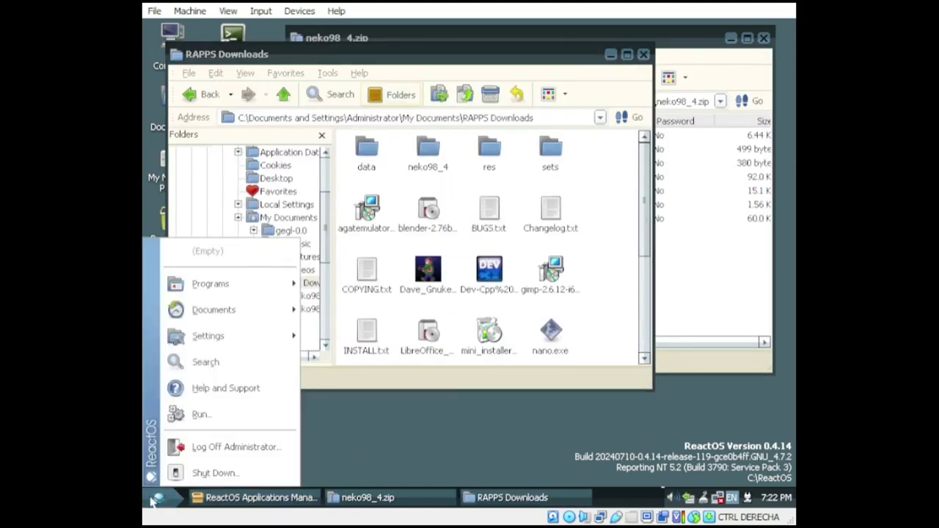
mouse_move(221, 284)
mouse_move(419, 370)
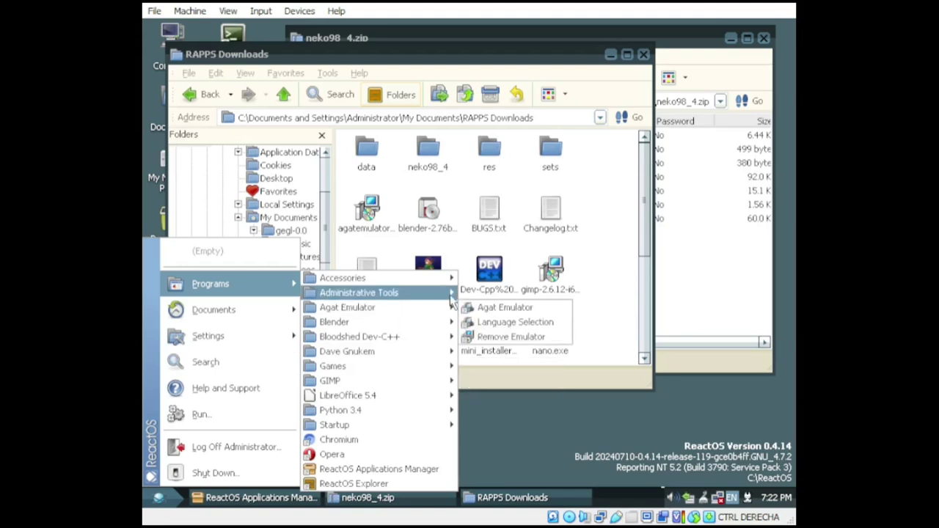
click(345, 253)
Step: Minimize the RAPPS Downloads and neko98_4.zip windows, then launch Opera from the desktop
scroll(294, 249, down, 5)
scroll(286, 264, up, 10)
click(610, 54)
click(731, 39)
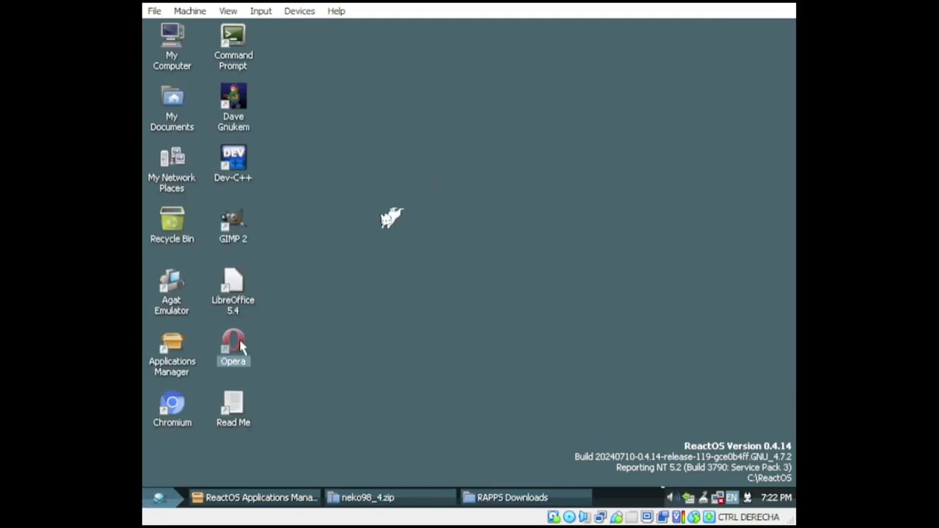
double_click(239, 345)
Step: Load archive.org in Opera, accepting the certificate warning and reloading the page
click(464, 88)
click(463, 88)
key(ctrl+a)
text(archive.org)
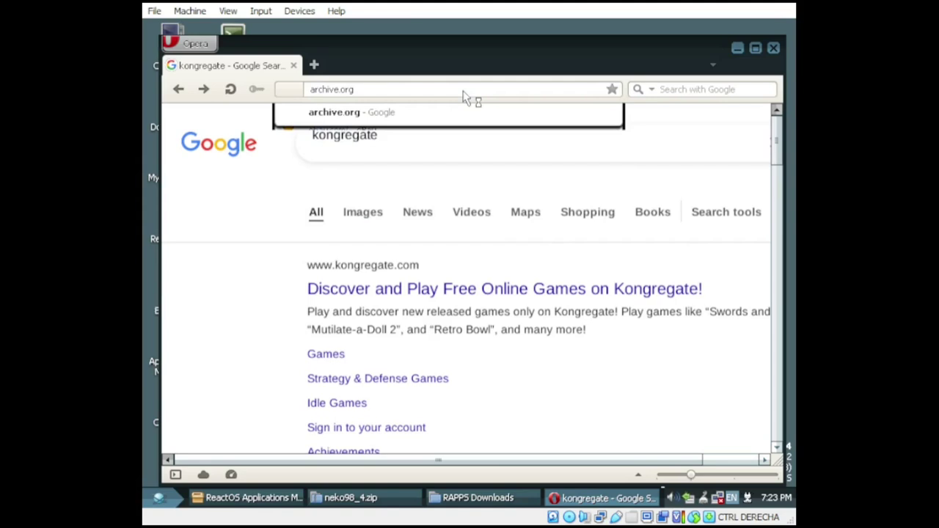
key(Return)
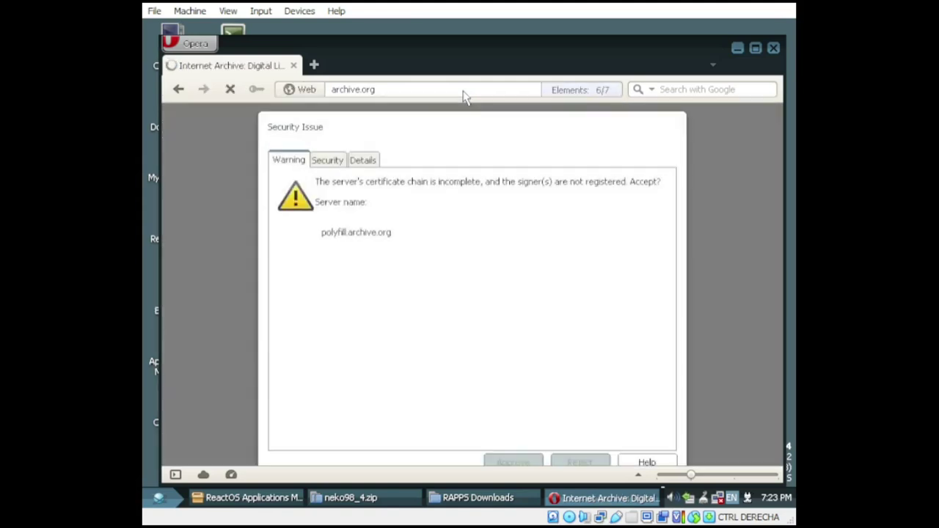
click(511, 464)
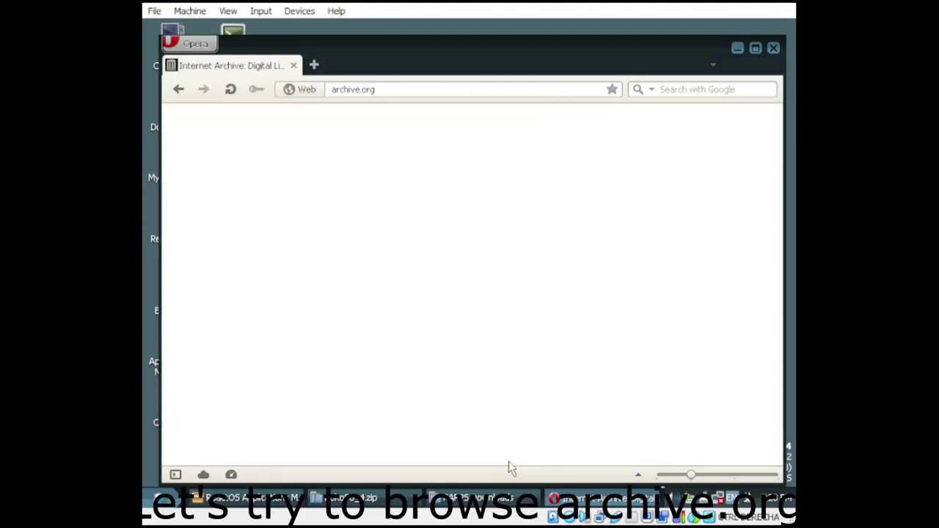
click(399, 88)
key(Return)
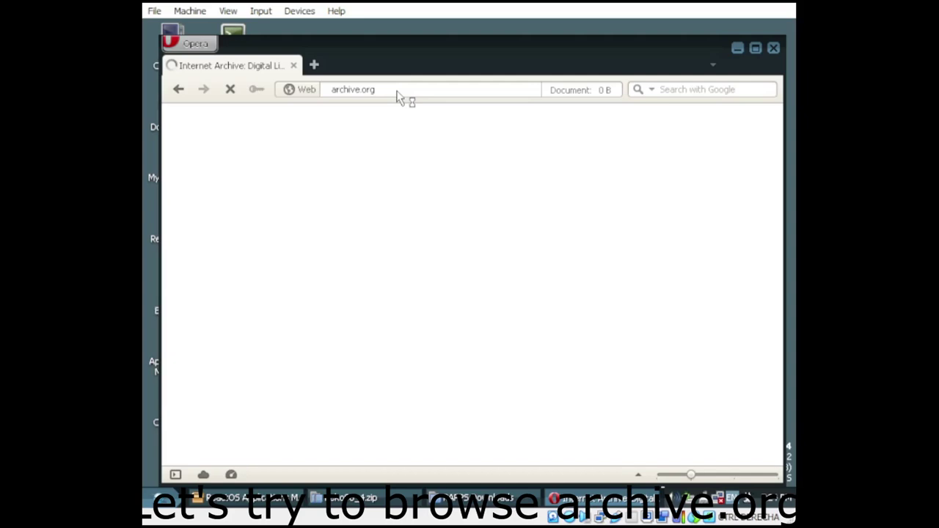
Step: Open a new tab with a Google search for leocad and switch between the tabs
click(314, 64)
text(leocad)
key(Return)
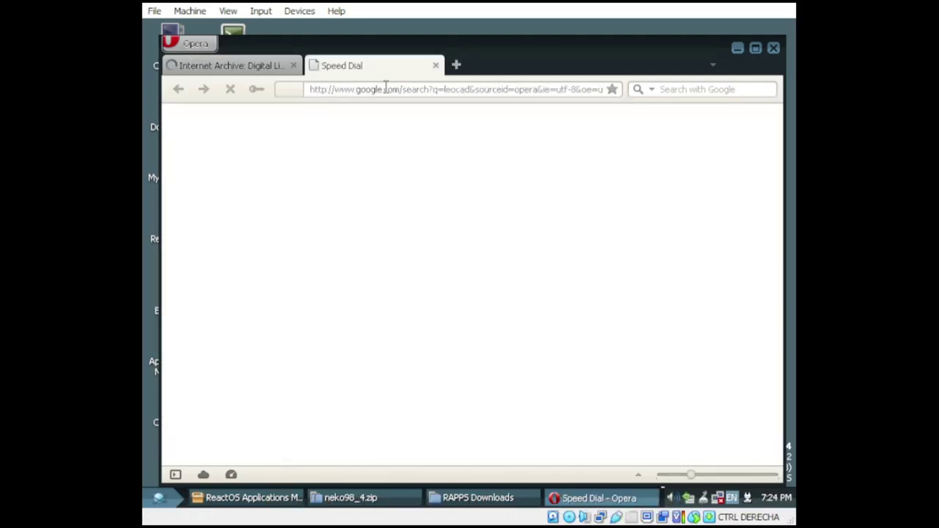
click(254, 67)
click(358, 71)
click(250, 68)
click(326, 68)
click(250, 68)
click(345, 68)
Step: Search Google for LeoCAD from the search box and reload the archive.org tab
click(602, 93)
click(726, 88)
text(L)
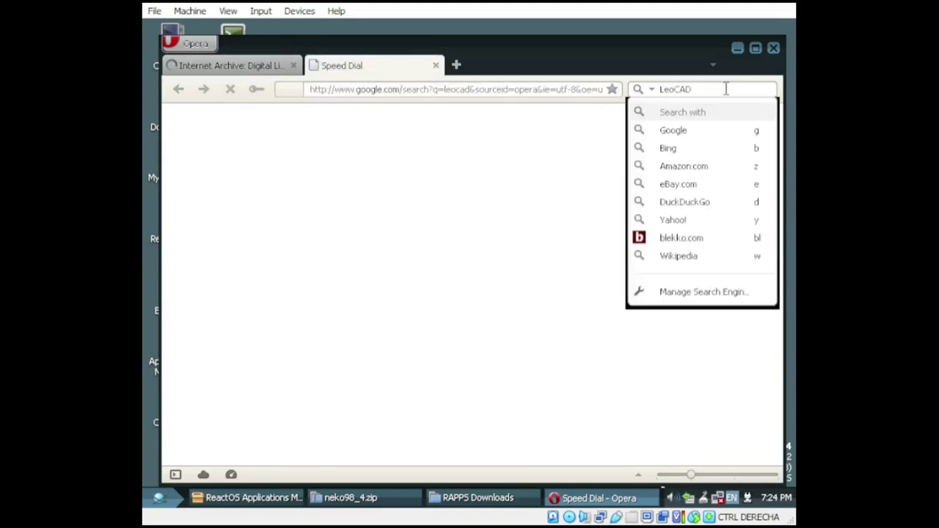
text(eoCAD)
key(Return)
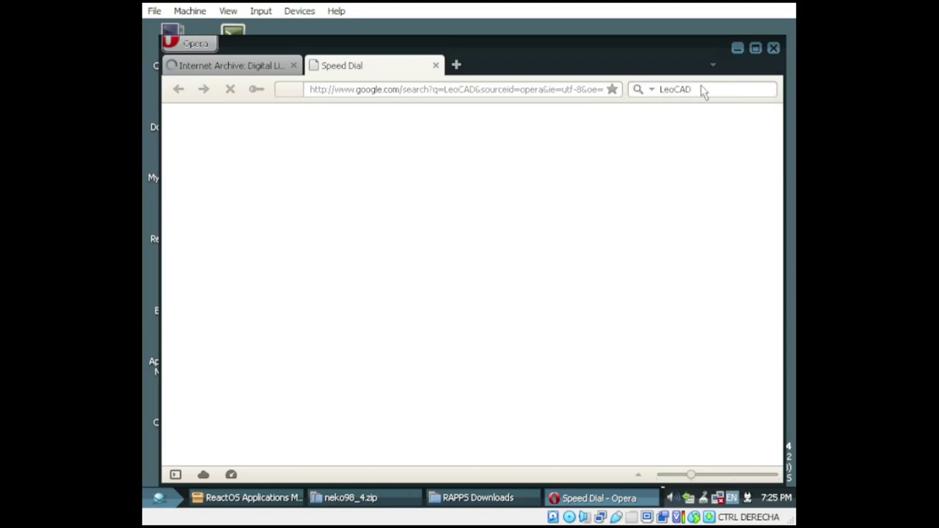
click(247, 68)
click(419, 90)
key(Return)
Step: Open another new tab, cycle between the archive.org and LeoCAD tabs, and move Opera aside
click(395, 65)
click(643, 90)
click(262, 67)
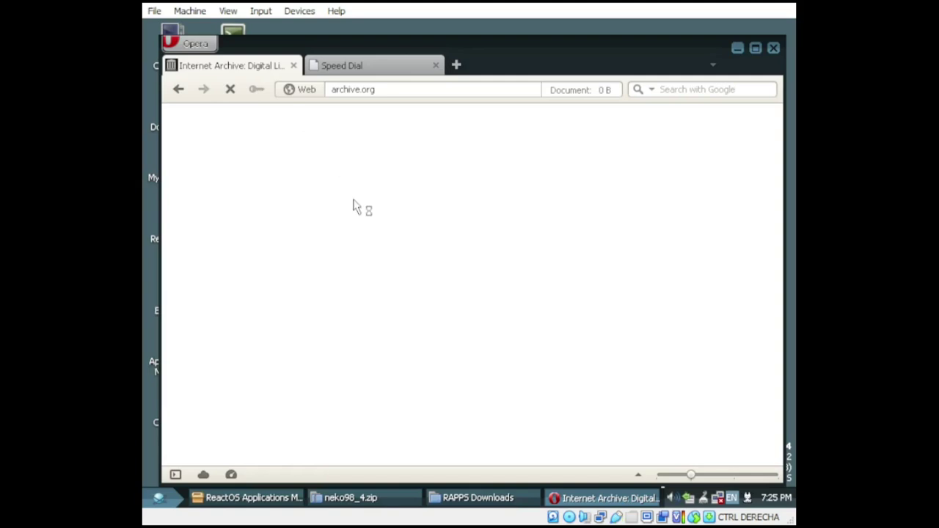
click(456, 65)
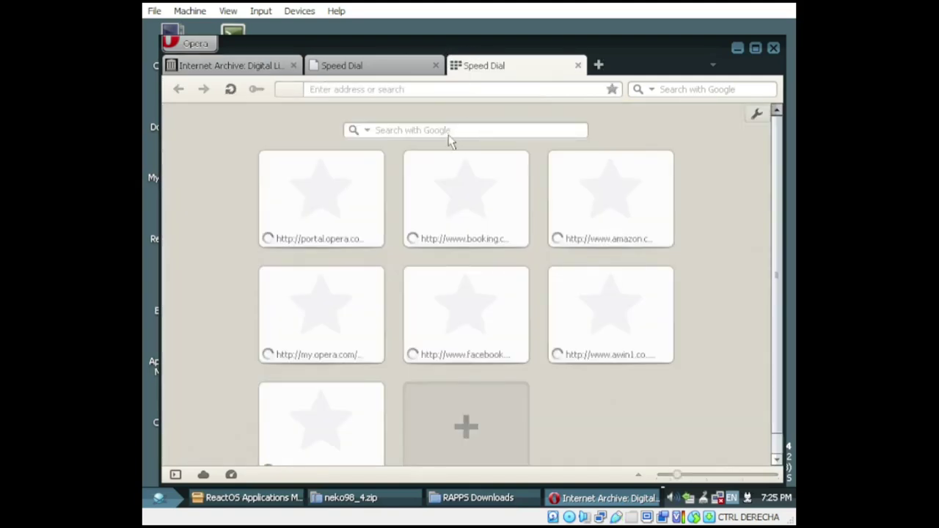
click(375, 66)
click(423, 66)
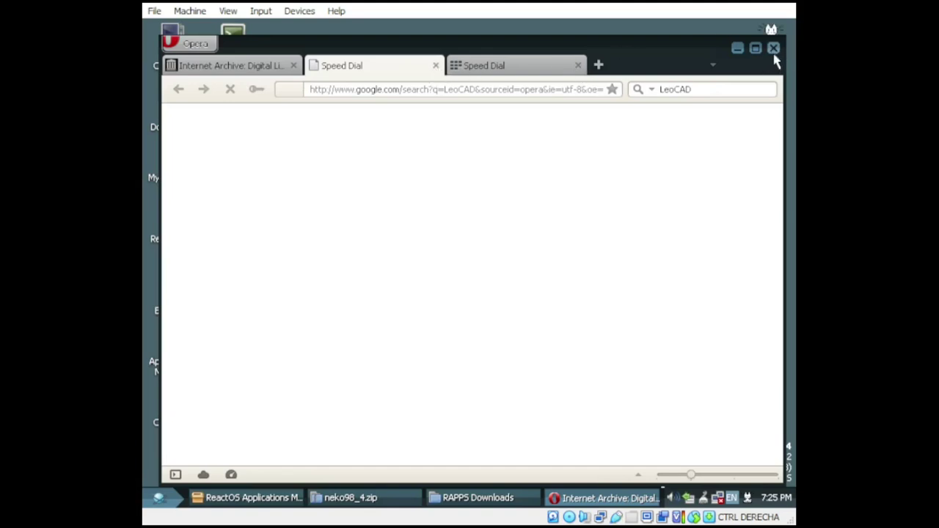
drag(768, 38, 154, 106)
Step: Clear Opera away and browse the Internet & Network applications in Applications Manager
click(653, 99)
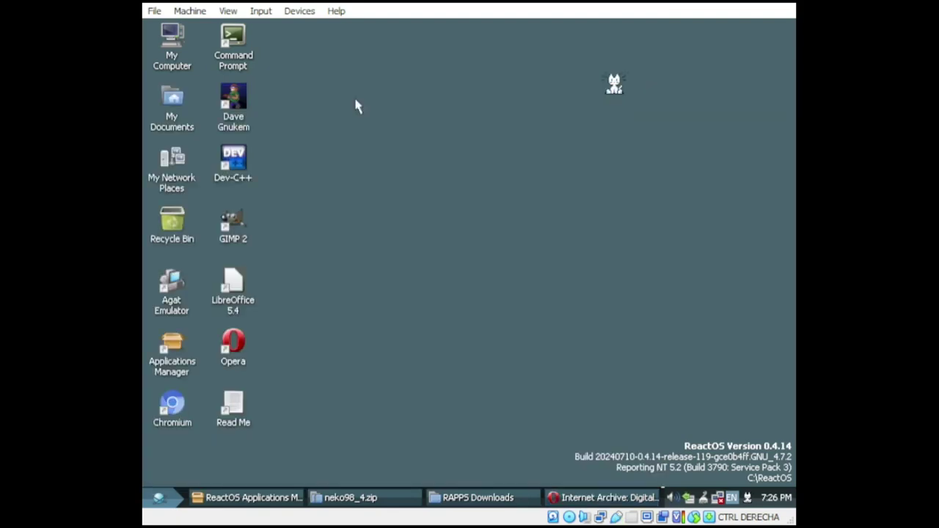
click(248, 498)
click(294, 136)
scroll(545, 229, up, 8)
scroll(545, 229, down, 2)
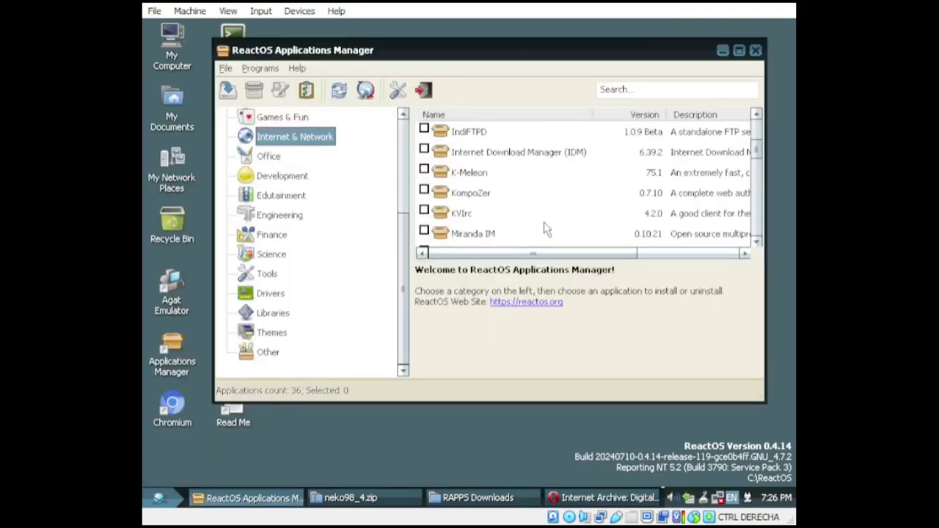
scroll(544, 229, up, 2)
scroll(545, 229, down, 4)
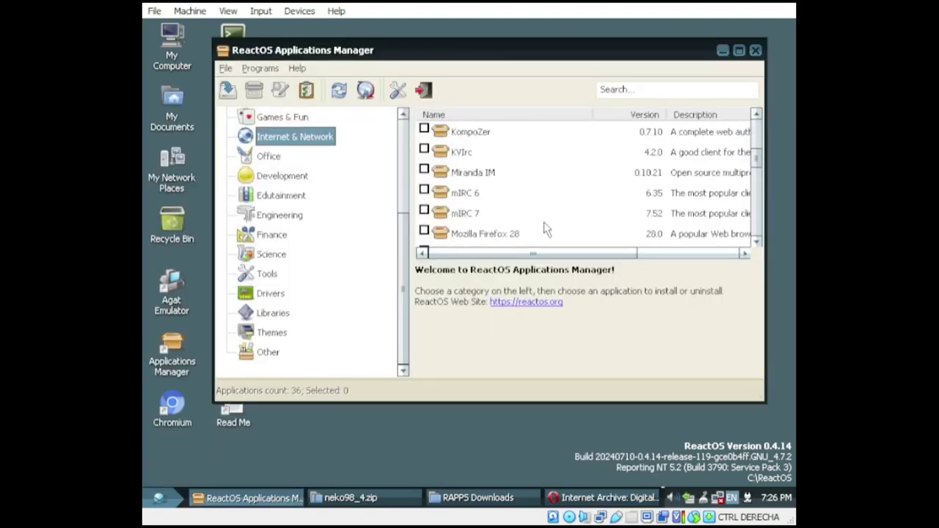
click(519, 152)
scroll(517, 139, up, 1)
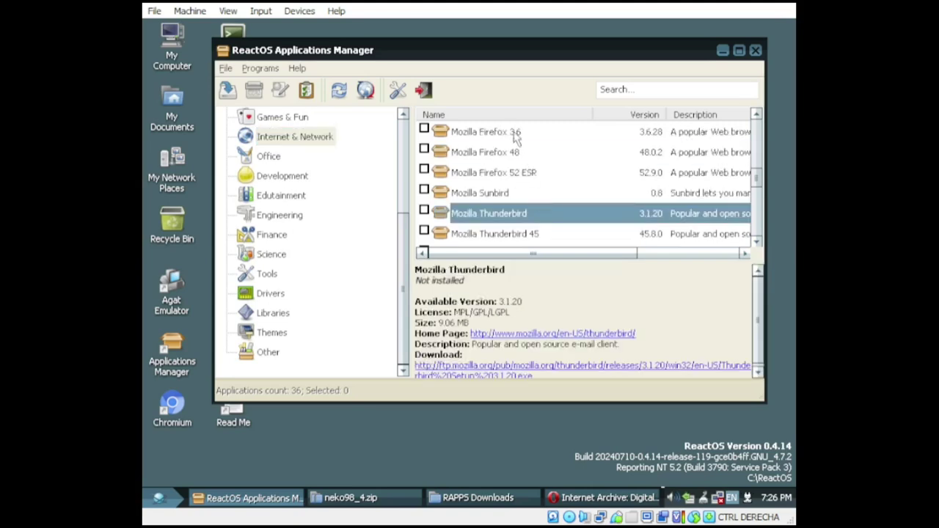
Step: Install Mozilla Firefox 48 through setup to Finish, declining to import browser data
click(514, 152)
right_click(514, 152)
click(530, 167)
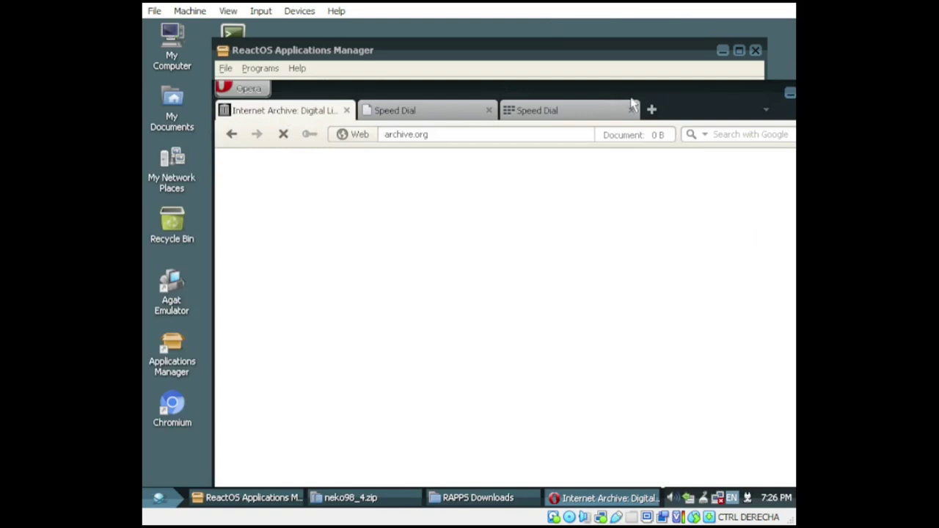
click(756, 100)
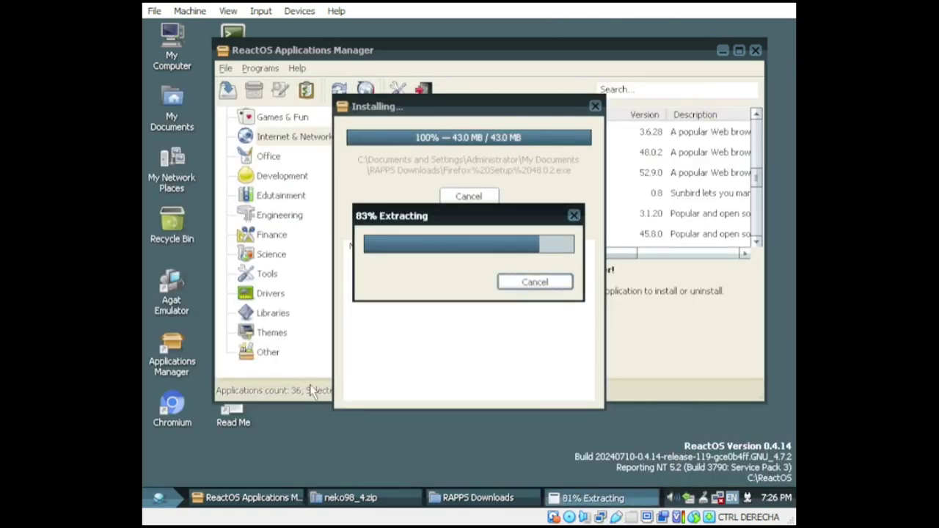
click(551, 395)
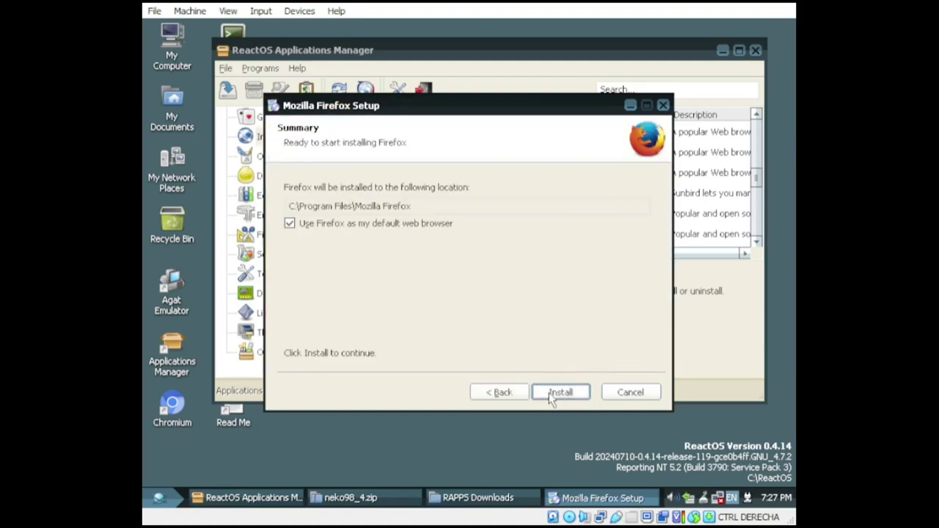
click(551, 395)
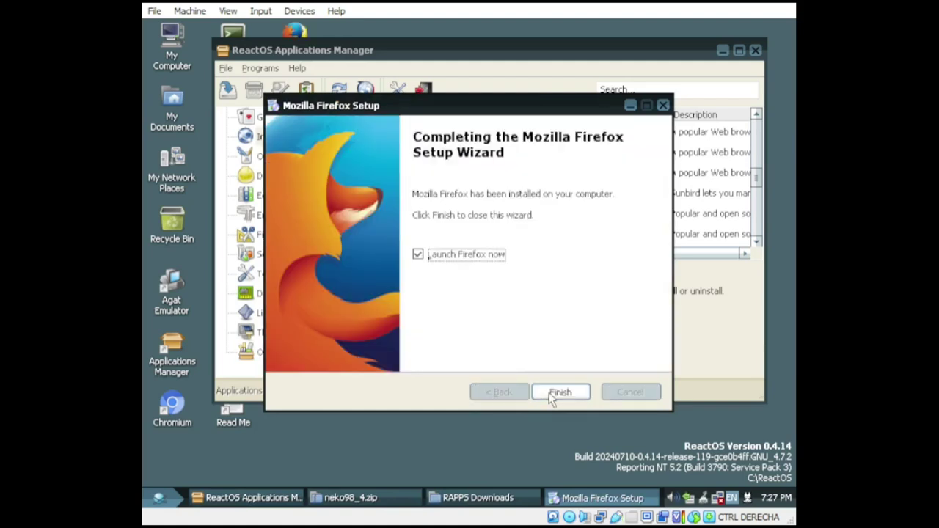
click(559, 393)
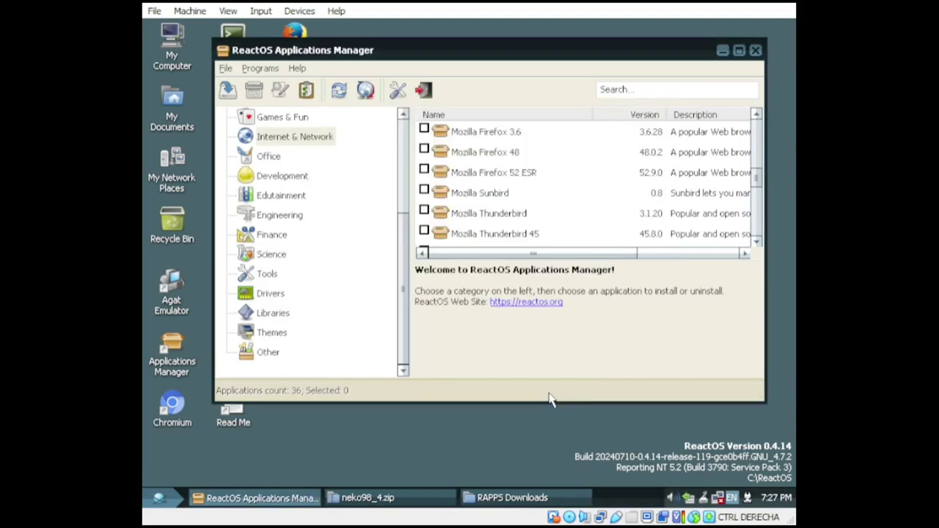
click(422, 245)
Step: Open Firefox, search for archive, and open the Internet Archive result
click(543, 378)
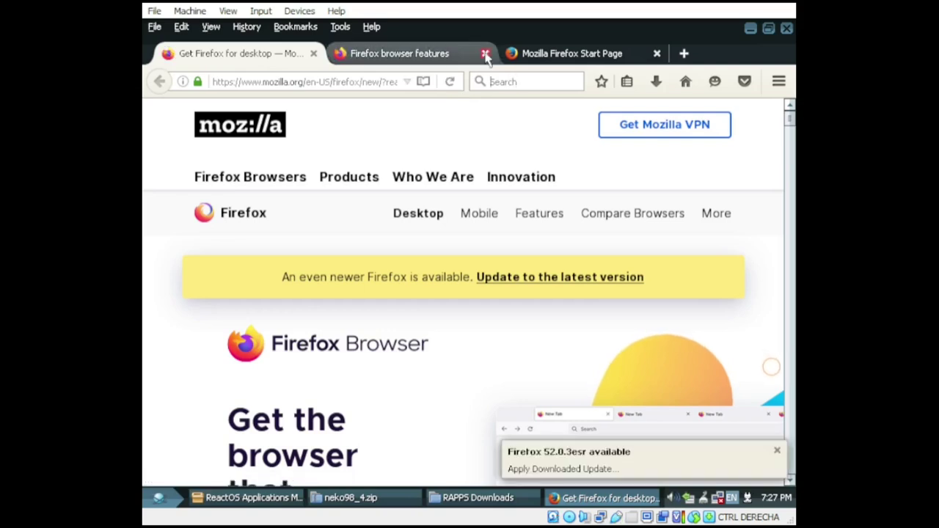
click(507, 81)
text(archive)
click(512, 118)
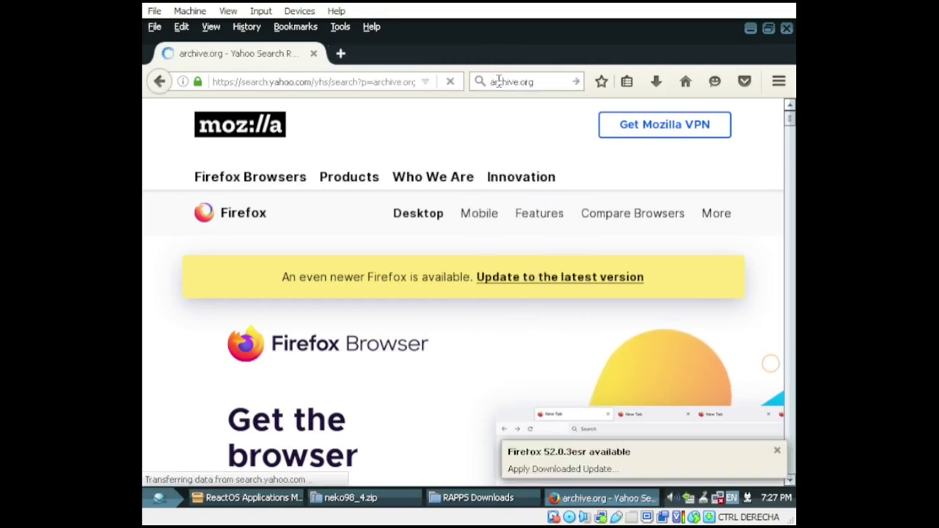
click(528, 278)
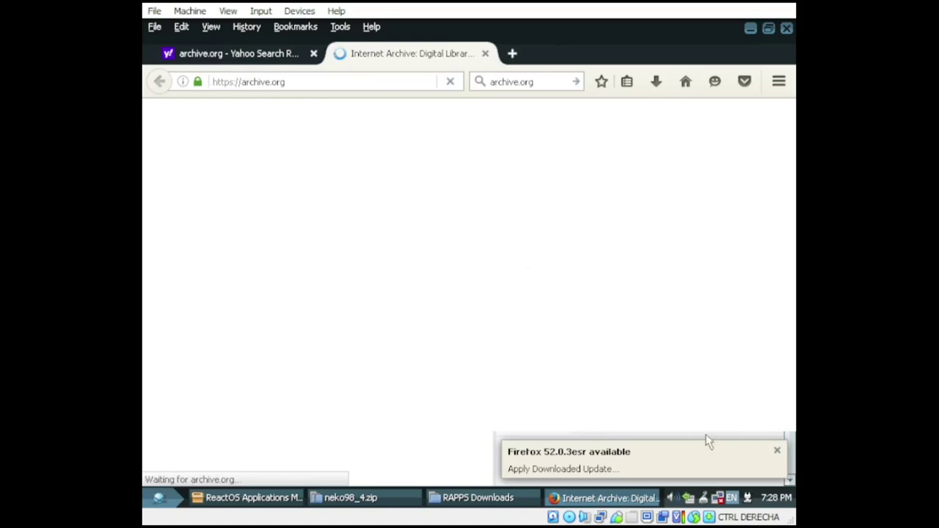
Step: Search archive.org for 'cave story' and scroll the results
scroll(441, 338, down, 3)
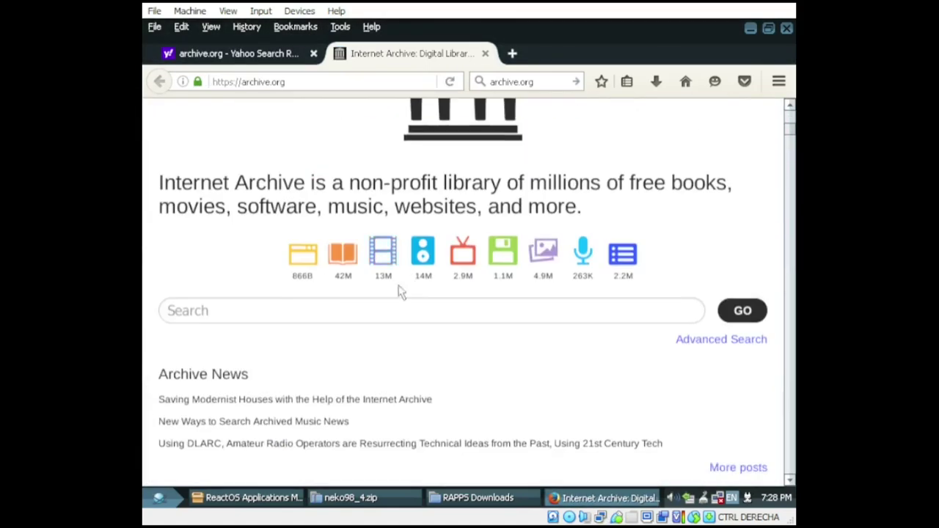
click(396, 308)
text(cave story)
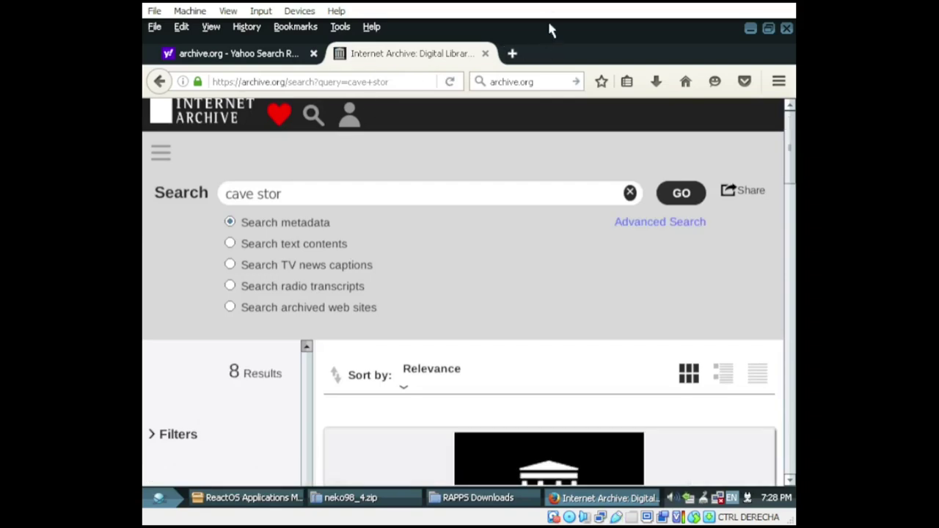
scroll(521, 247, down, 2)
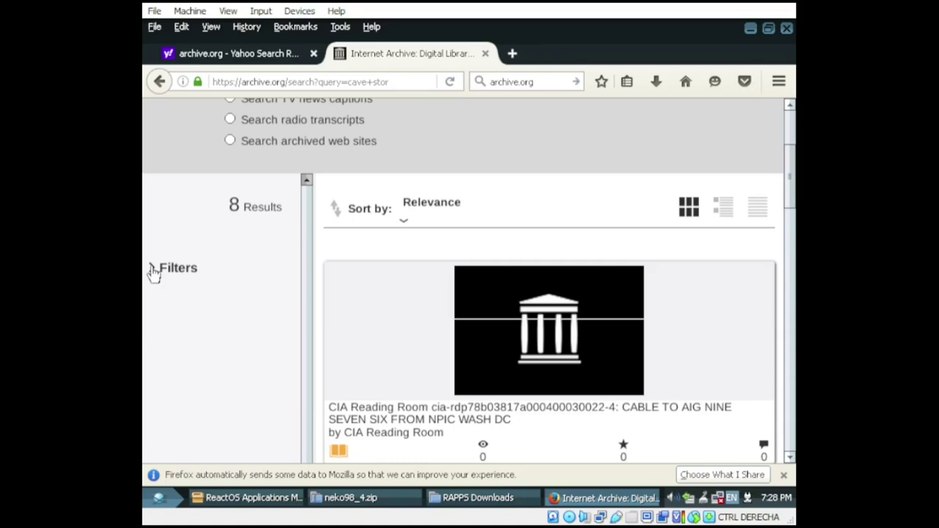
scroll(631, 378, down, 1)
scroll(631, 378, down, 2)
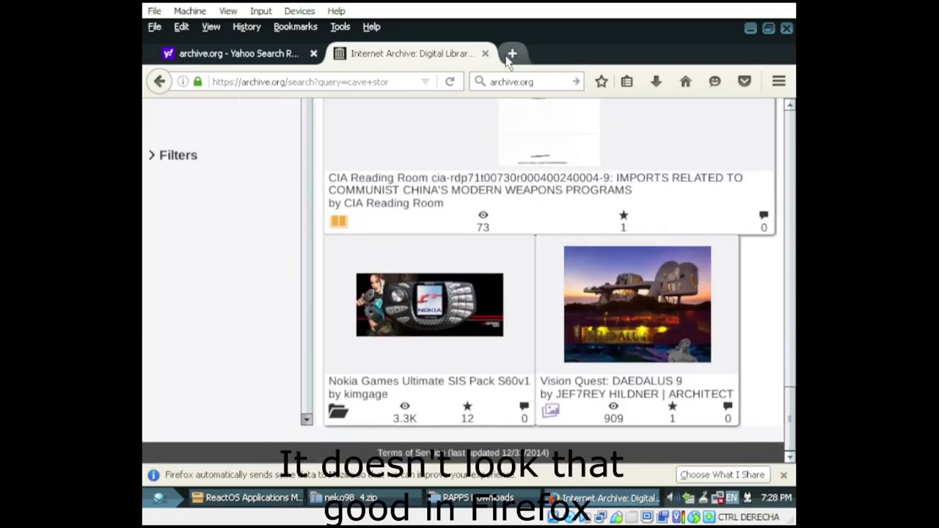
Step: Search 'leo cad' in a new tab, close the old archive.org tab, and open the LeoCAD site
click(512, 53)
text(leo cad)
key(Return)
click(313, 53)
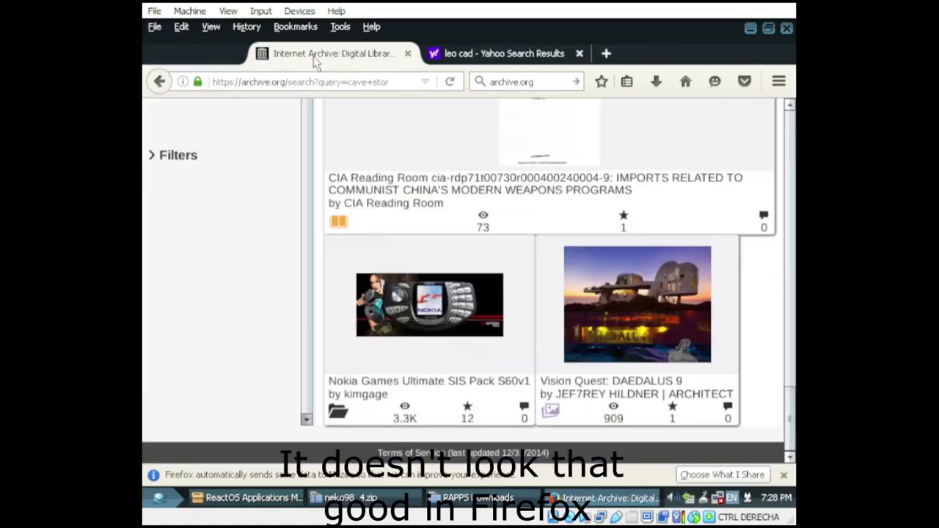
click(389, 279)
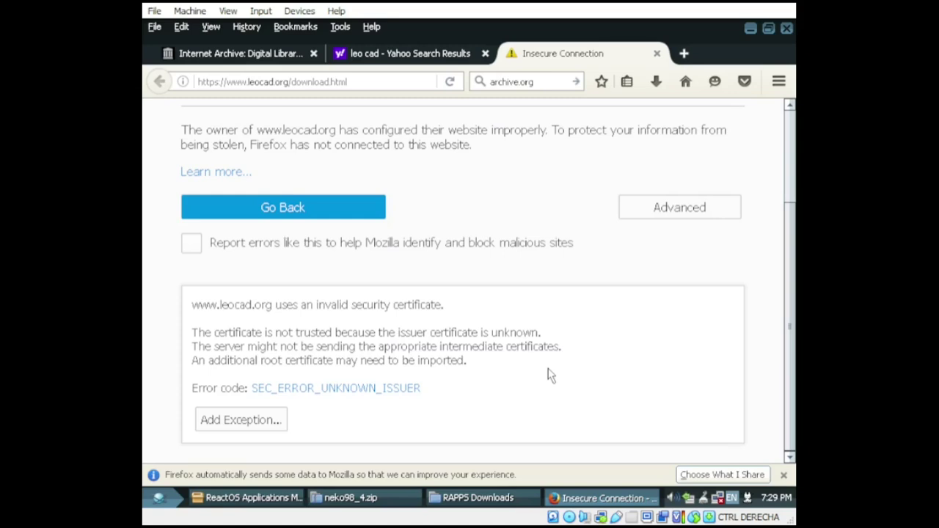
Step: Inspect the leocad.org connection warning and open its help article
scroll(549, 375, up, 3)
scroll(484, 359, down, 3)
scroll(482, 396, up, 3)
scroll(660, 308, down, 3)
scroll(690, 332, up, 3)
click(688, 333)
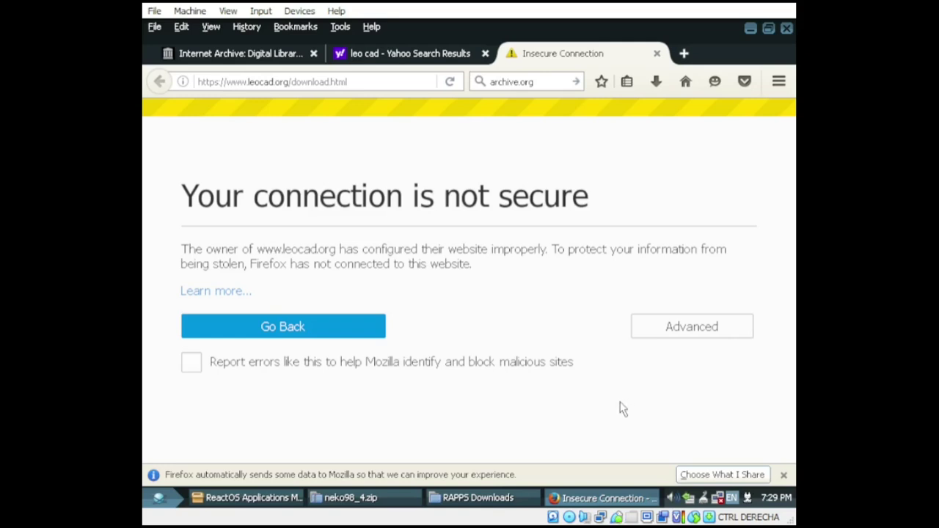
key(ctrl+shift+Tab)
key(ctrl+Tab)
click(224, 291)
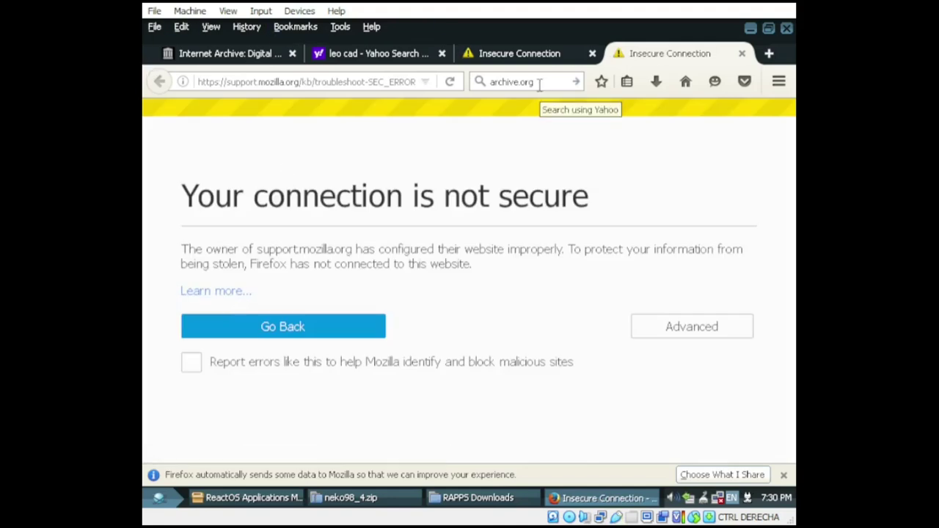
Step: Add a security exception for cavestory.org and download the Japanese Cave Story release
click(540, 85)
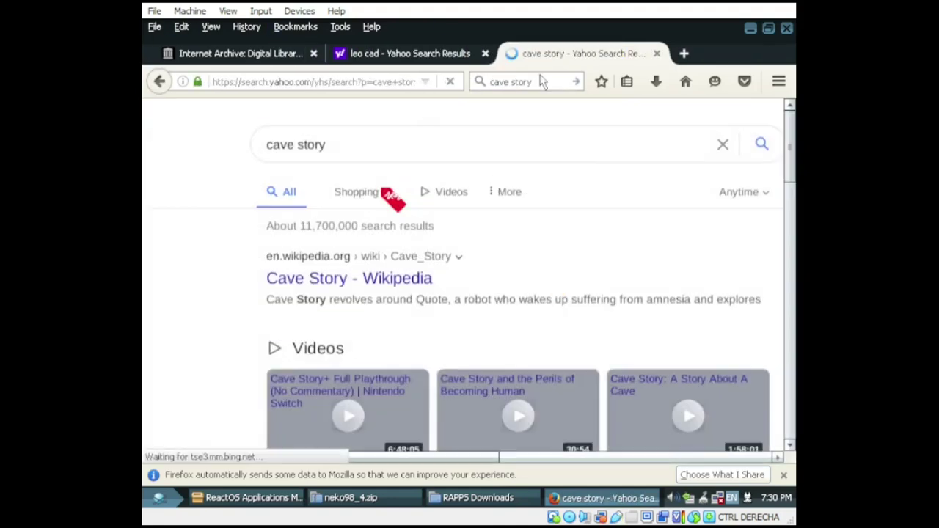
scroll(482, 314, down, 5)
click(461, 388)
click(216, 291)
click(742, 53)
click(683, 326)
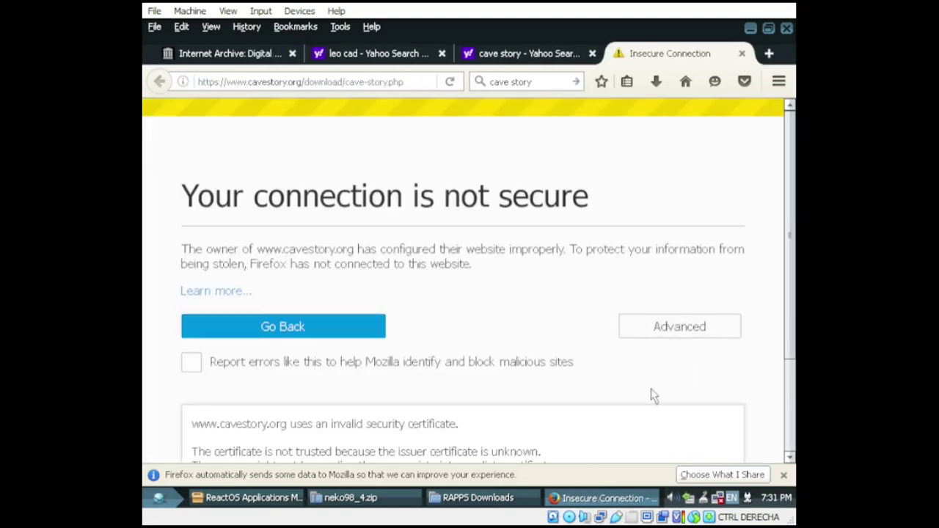
scroll(656, 403, down, 3)
click(242, 428)
click(556, 418)
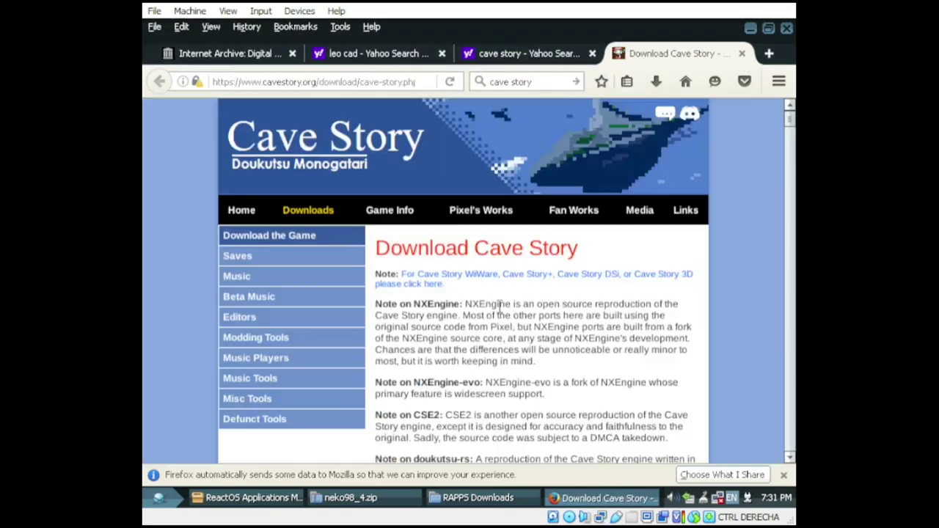
scroll(580, 315, down, 5)
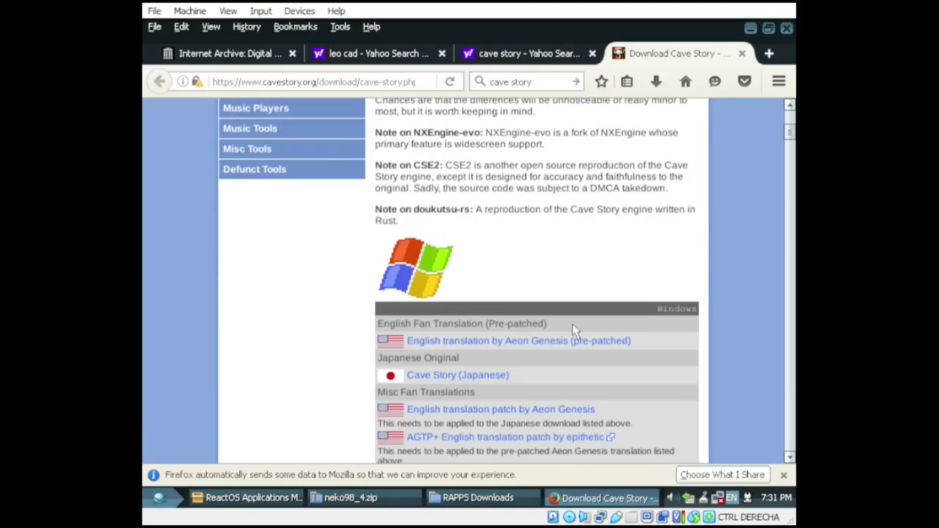
click(488, 378)
Step: Add a security exception for leocad.org and save the LeoCAD for Windows installer
click(371, 58)
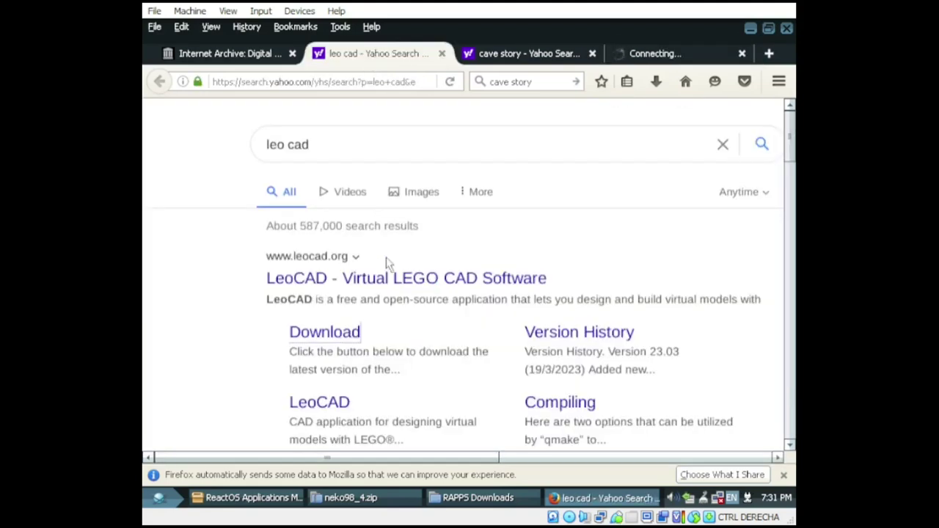
click(326, 334)
click(640, 328)
click(242, 420)
click(557, 418)
click(563, 229)
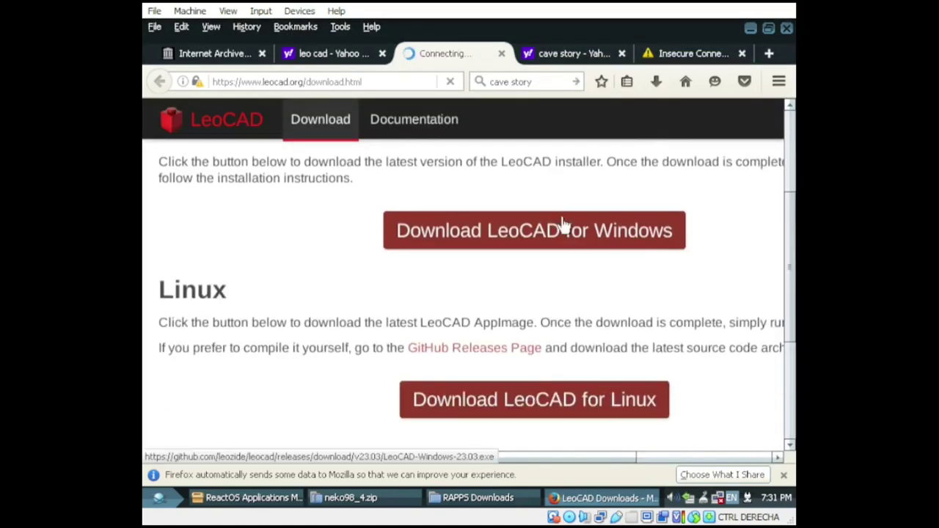
click(524, 302)
Step: Reveal the studiopixel.jp certificate error details, then bring Applications Manager forward
click(566, 53)
click(660, 55)
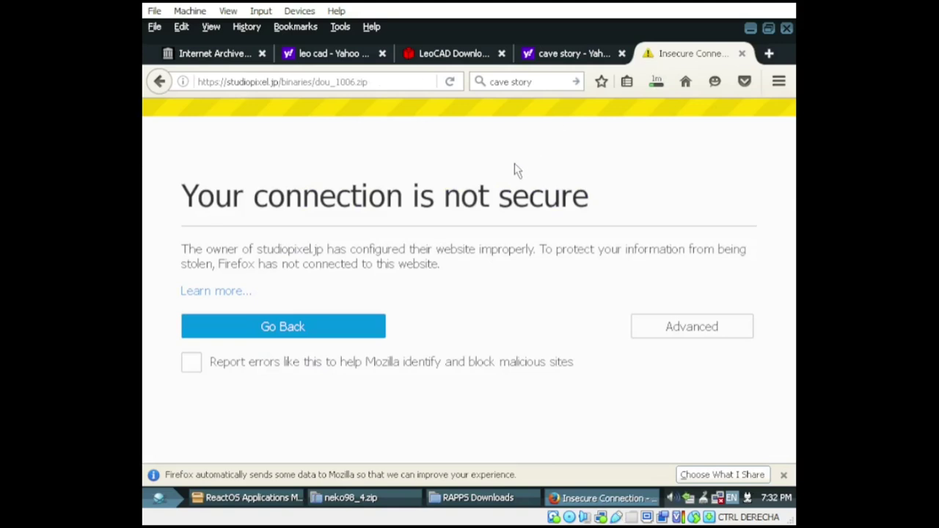
click(671, 335)
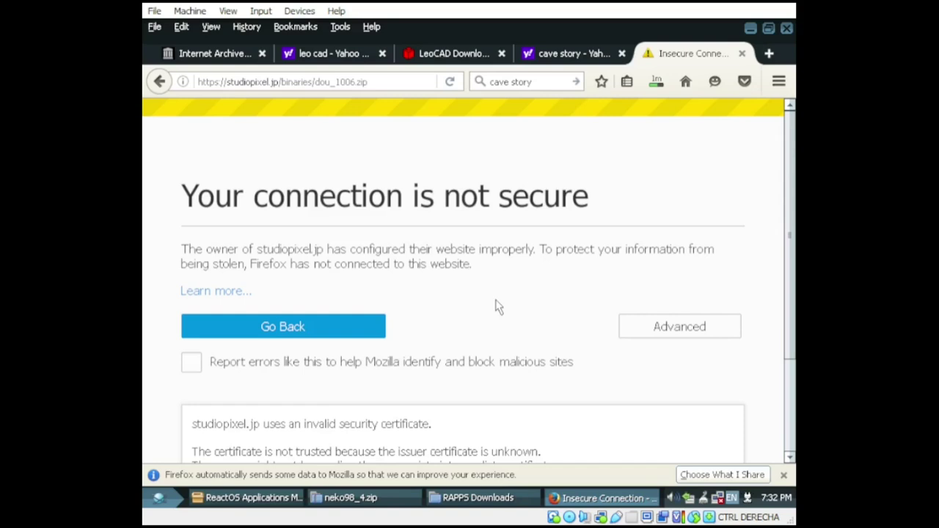
click(157, 498)
click(249, 497)
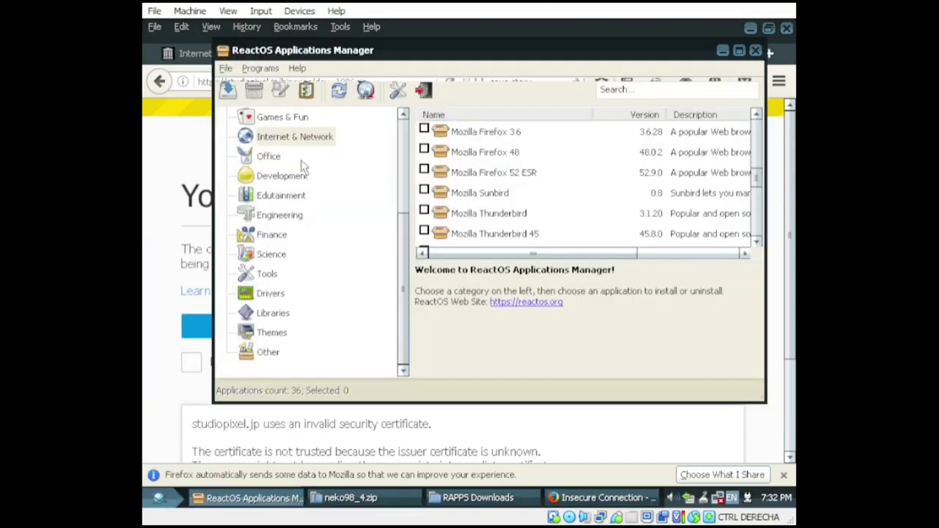
Step: Close the neko98_4.zip window
click(345, 497)
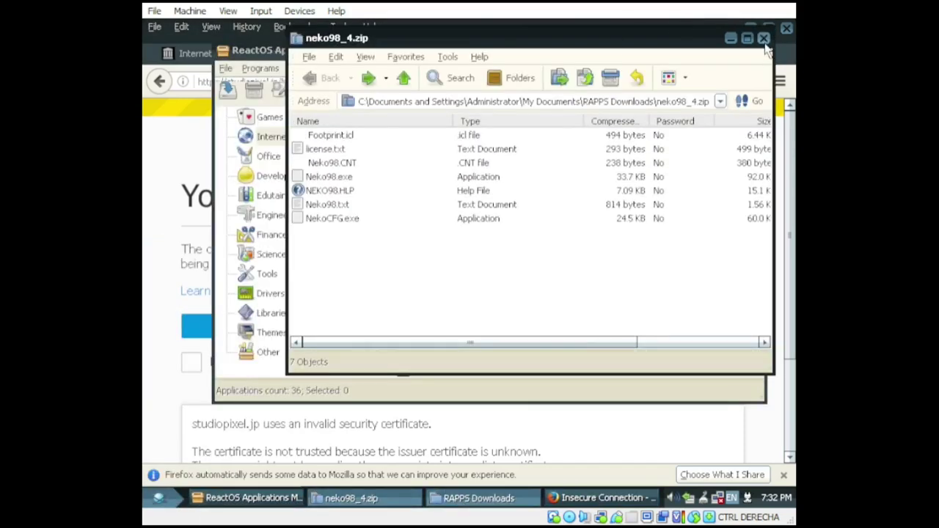
click(764, 38)
scroll(615, 273, down, 3)
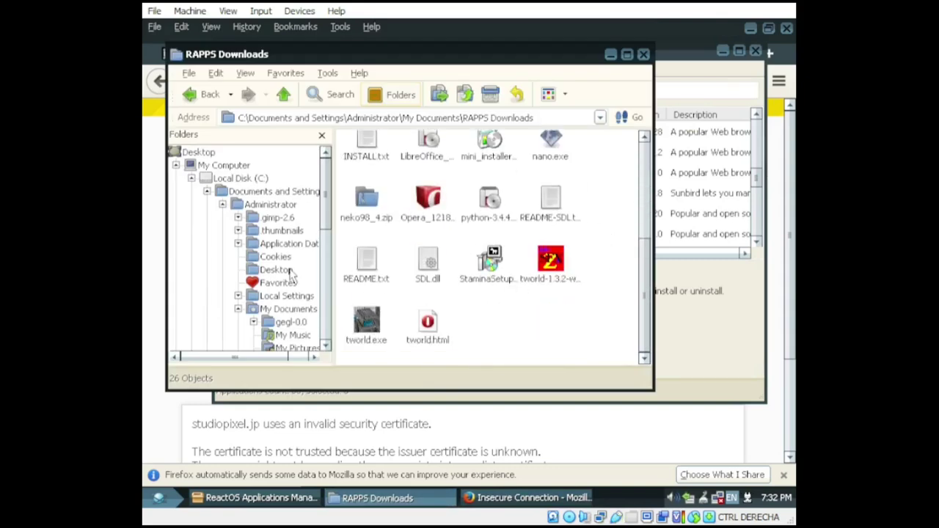
scroll(290, 283, down, 8)
Step: Move the RAPPS Downloads window and scroll through its 26 downloaded files and folder tree
drag(474, 53, 514, 96)
scroll(635, 398, up, 2)
scroll(635, 398, down, 2)
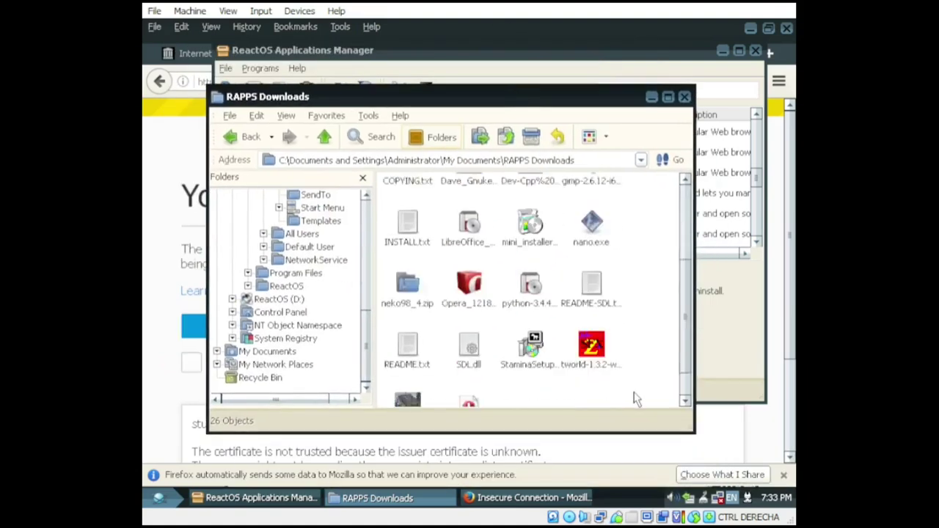
scroll(320, 371, up, 4)
scroll(317, 371, up, 1)
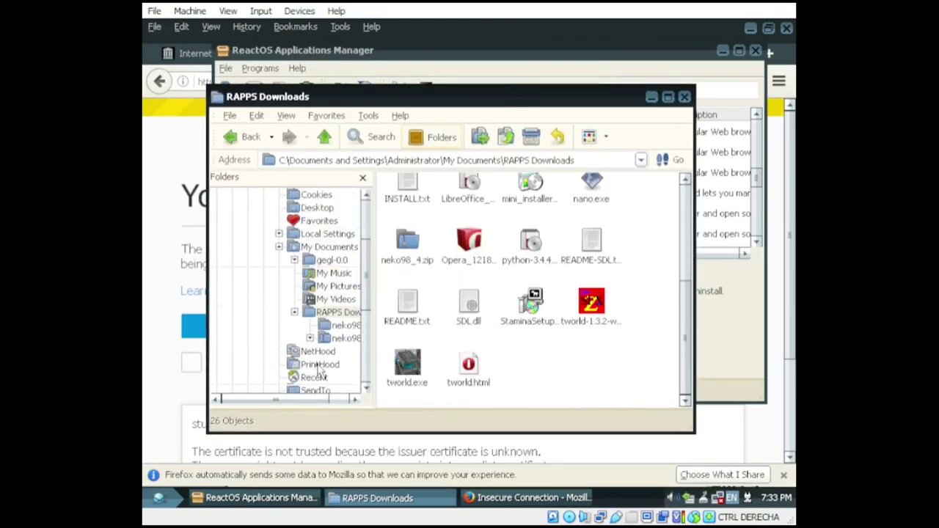
scroll(338, 345, down, 3)
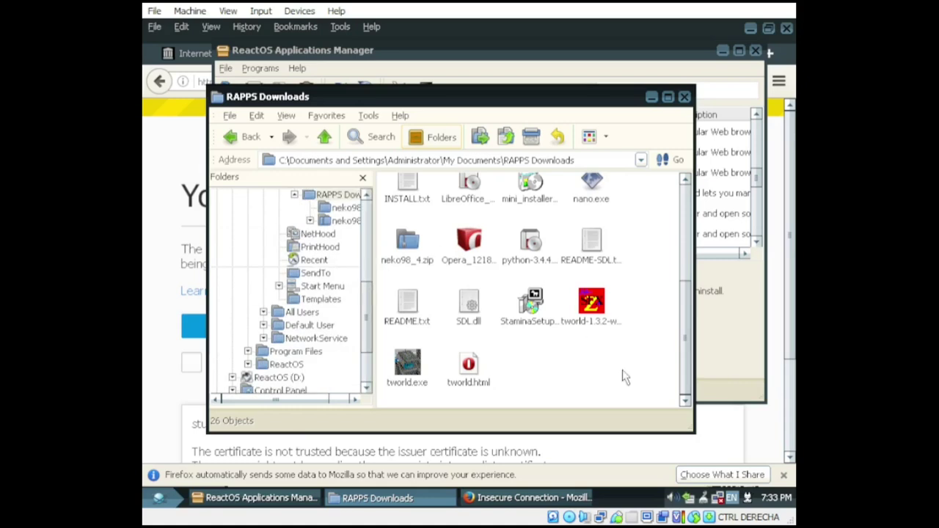
scroll(585, 389, up, 3)
scroll(585, 389, down, 3)
Step: Save the LeoCAD for Windows installer again and launch it from the Downloads list
click(166, 220)
click(547, 53)
click(451, 53)
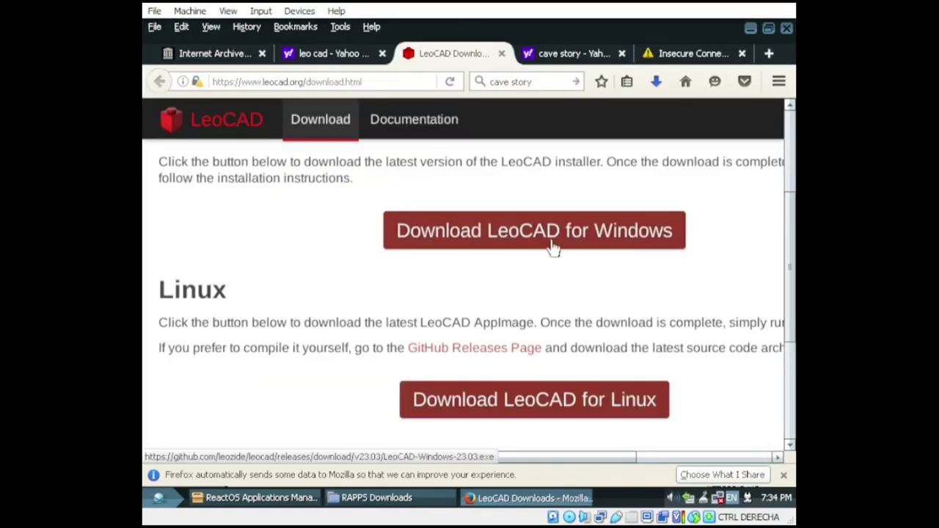
click(552, 244)
click(528, 302)
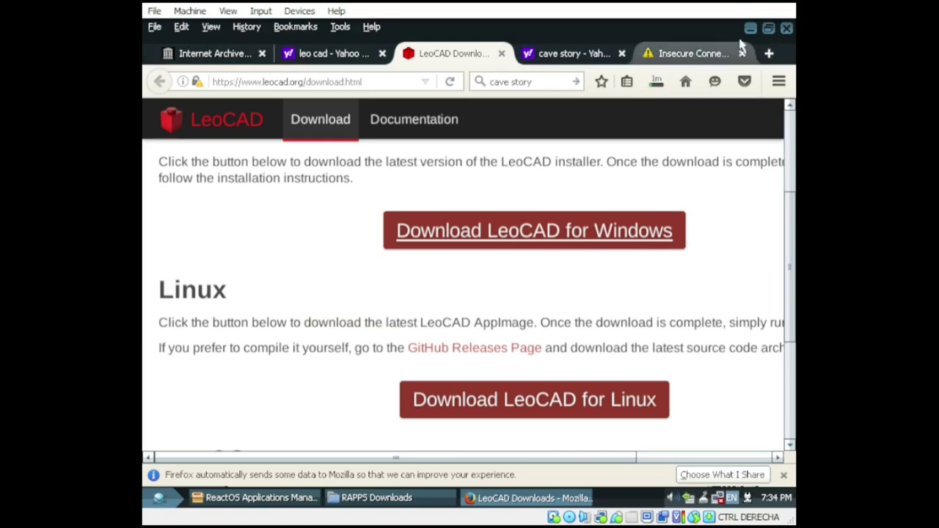
click(656, 82)
click(585, 207)
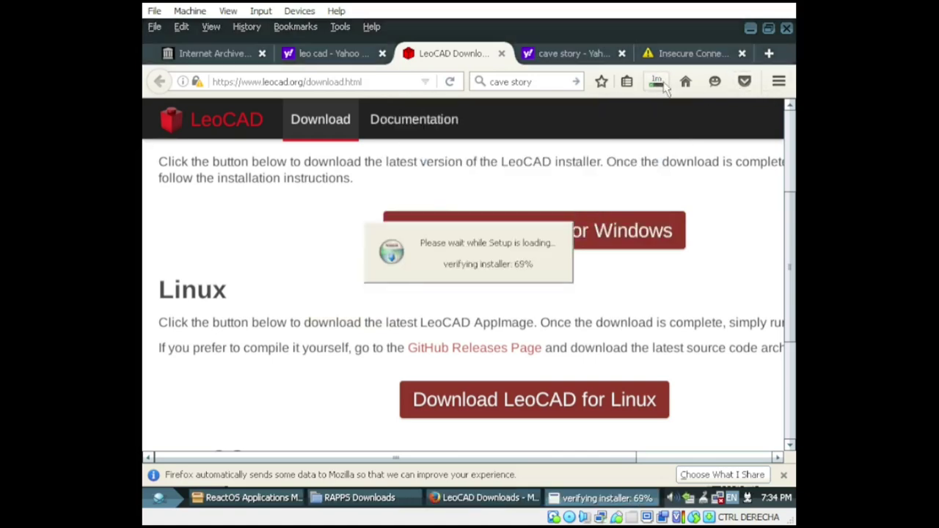
click(656, 82)
Step: Start the LeoCAD installation and close the blocked studiopixel download tab
click(558, 393)
click(558, 393)
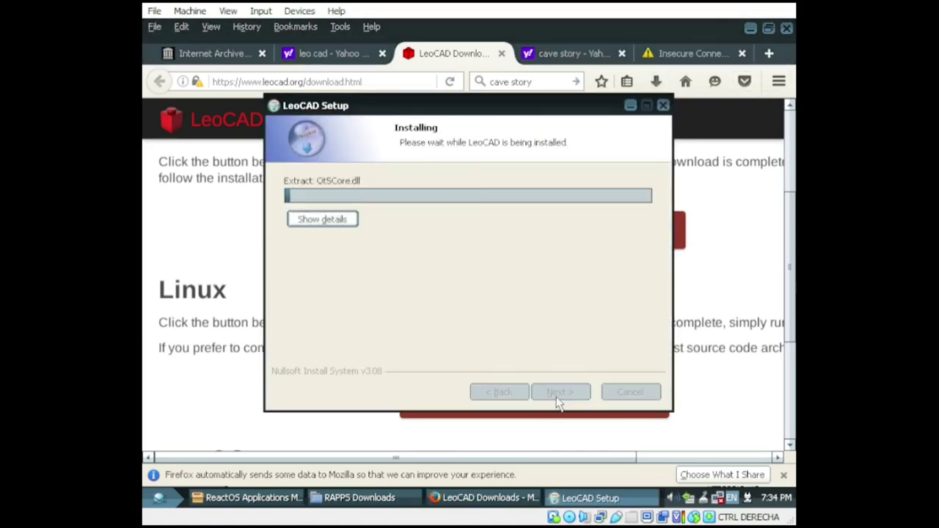
click(592, 53)
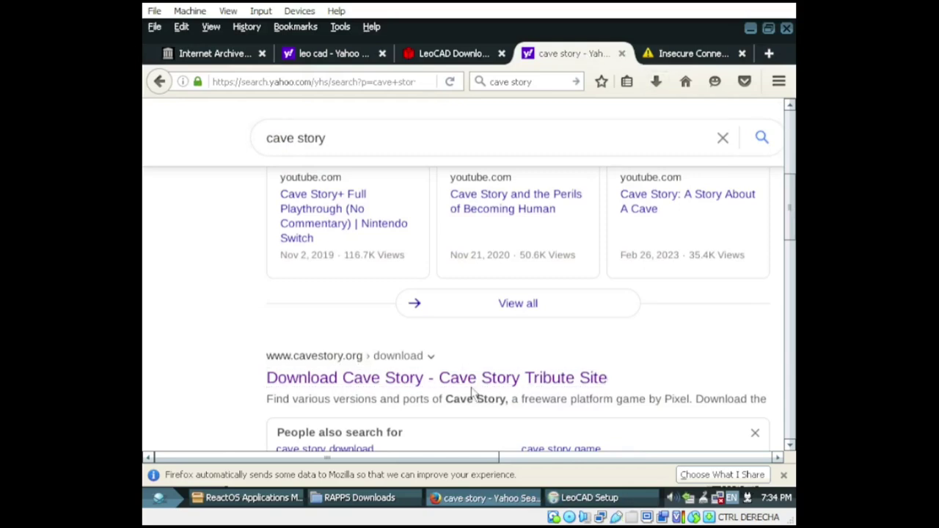
click(690, 54)
click(742, 54)
Step: Open the Cave Story tribute site download result, finish LeoCAD setup, and minimize Firefox
scroll(485, 387, down, 3)
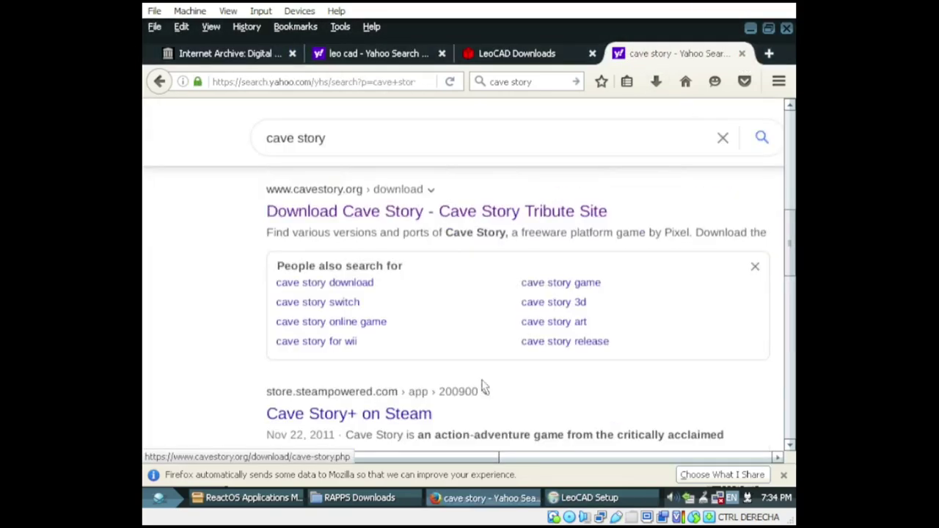
click(416, 211)
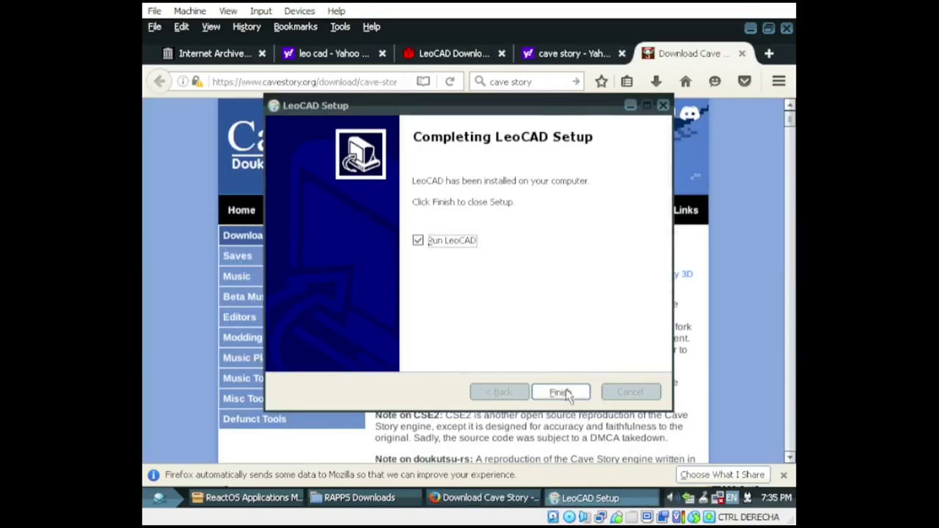
click(564, 392)
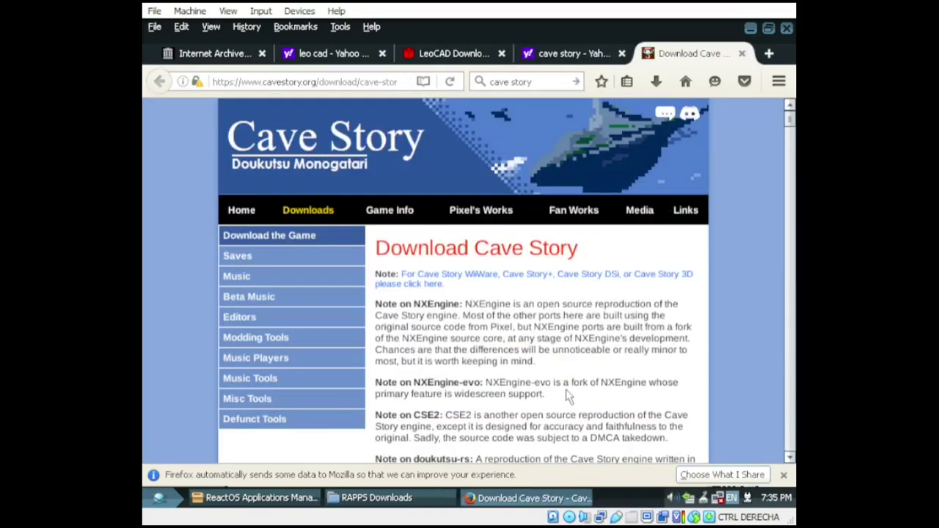
click(750, 28)
Step: Minimize the Downloads folder and Applications Manager windows and open the Start menu
click(682, 78)
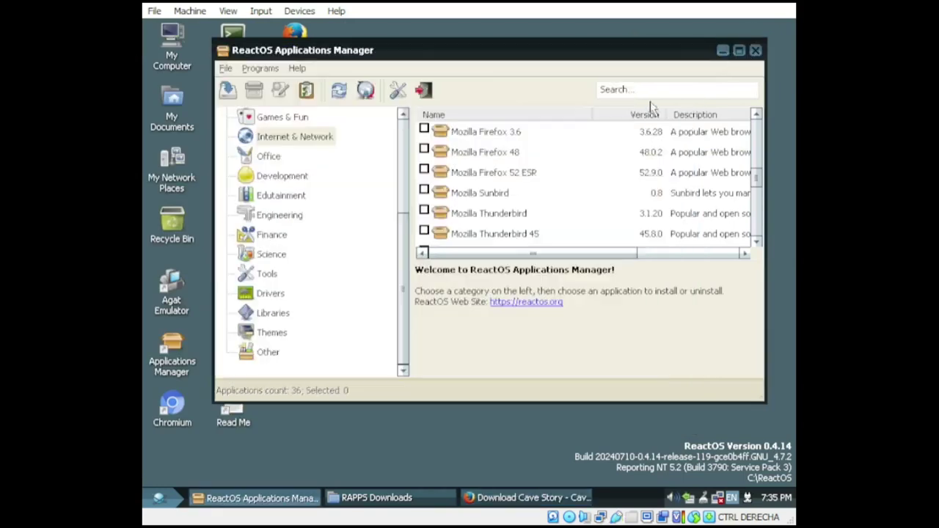
click(698, 46)
click(159, 498)
Step: Run LeoCAD.exe from Program Files\LeoCAD and dismiss the machine-type mismatch error
mouse_move(220, 284)
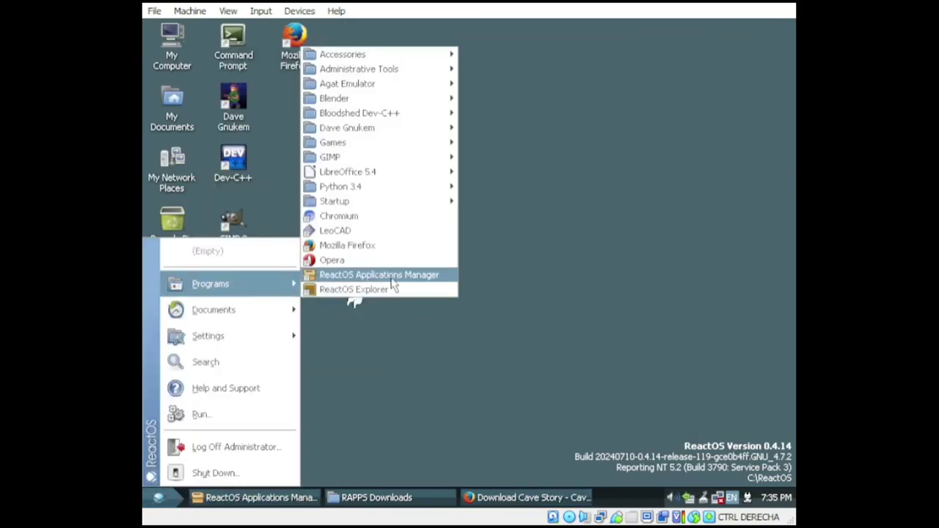
mouse_move(389, 58)
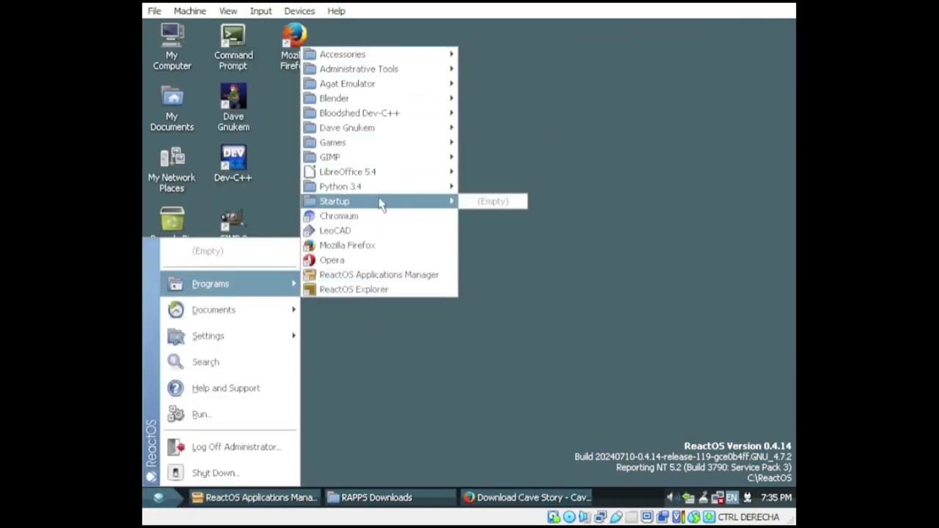
mouse_move(398, 152)
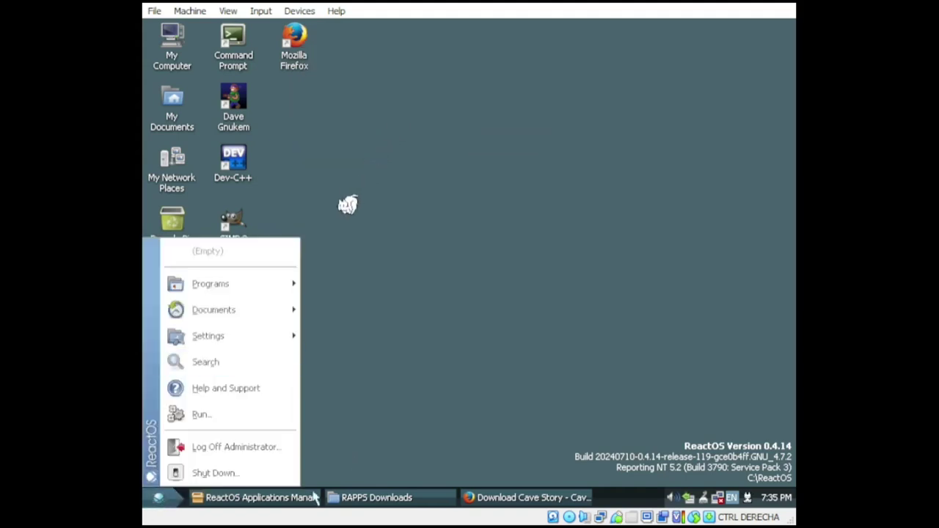
click(376, 498)
scroll(530, 357, up, 5)
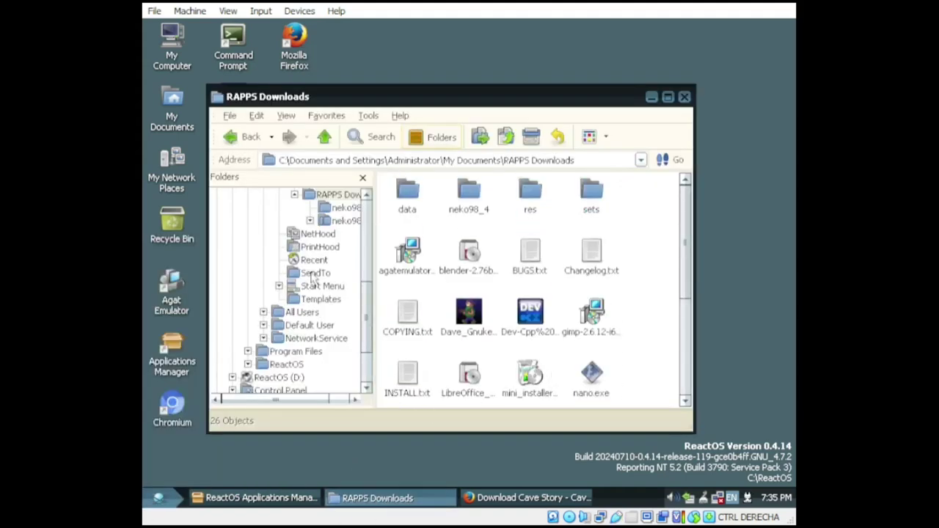
scroll(308, 294, down, 2)
click(301, 274)
double_click(530, 254)
scroll(440, 279, up, 1)
double_click(408, 224)
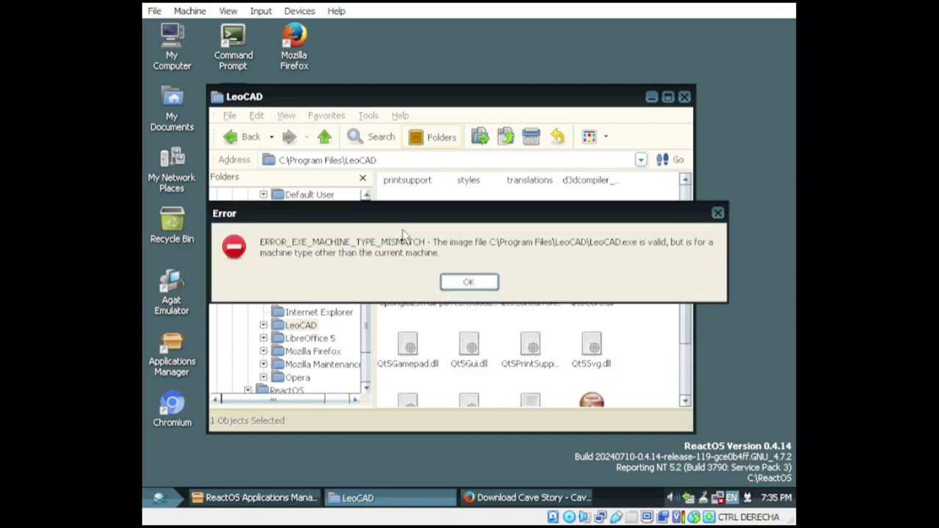
click(472, 283)
scroll(472, 286, down, 3)
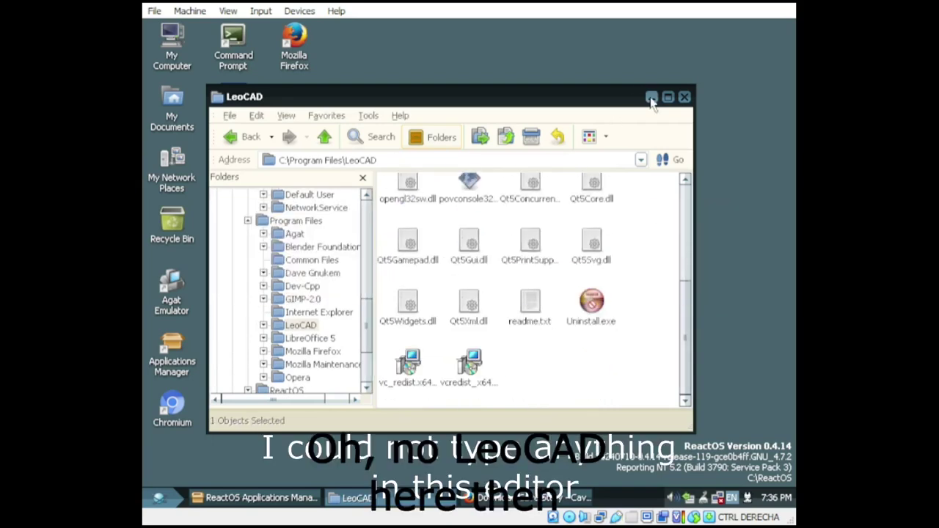
Step: Go back up to Program Files and bring the Applications Manager and Program Files windows forward
key(BackSpace)
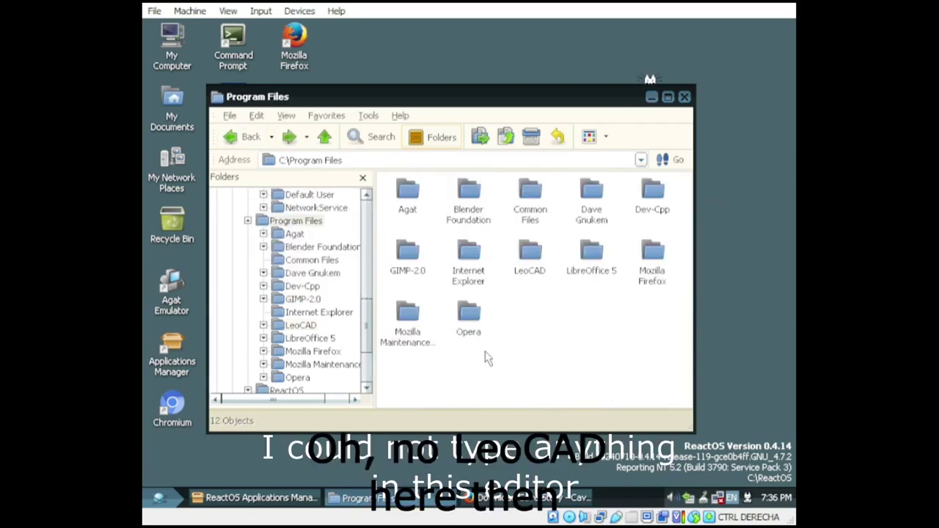
click(301, 499)
click(360, 499)
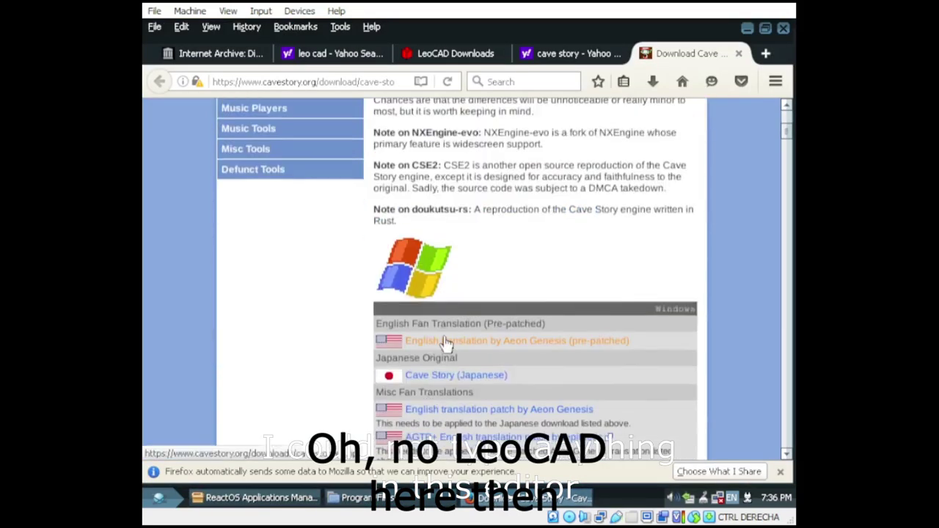
Step: Try the Cave Story download link, cancel the security exception, and view AbiWord's details
click(456, 379)
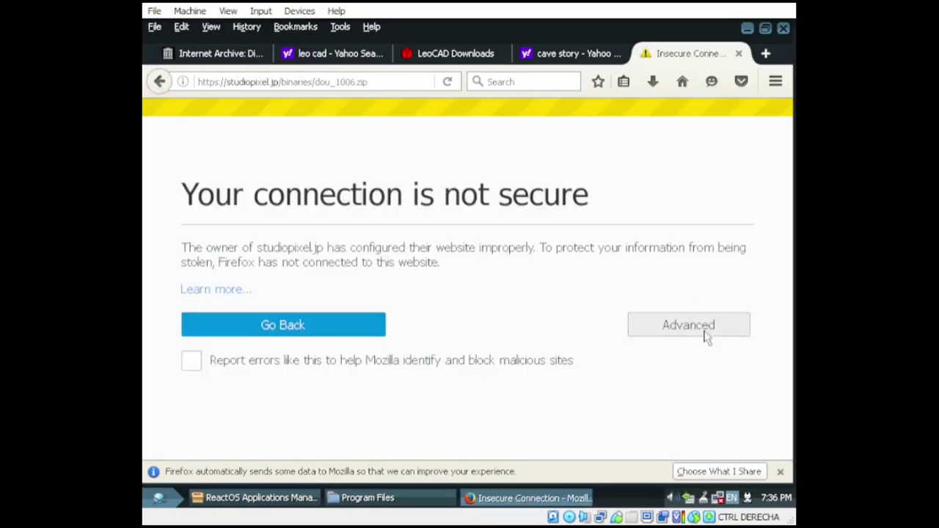
click(703, 332)
click(265, 423)
click(631, 411)
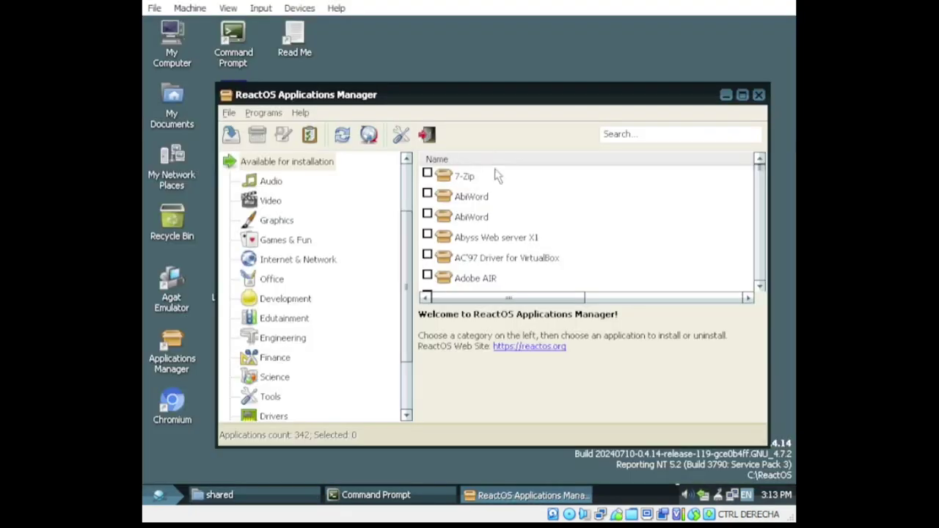
click(486, 206)
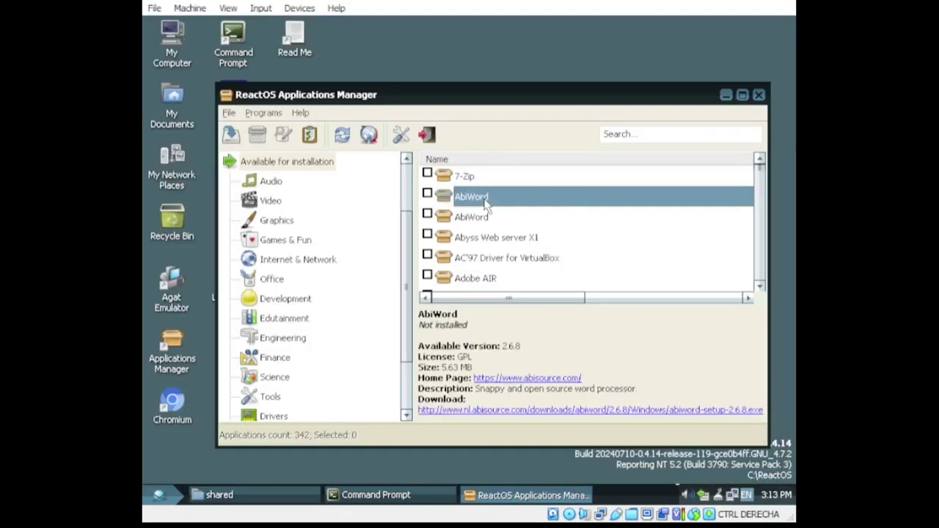
Step: Select AbiWord in the catalogue and start its download and install
click(506, 237)
scroll(635, 363, down, 1)
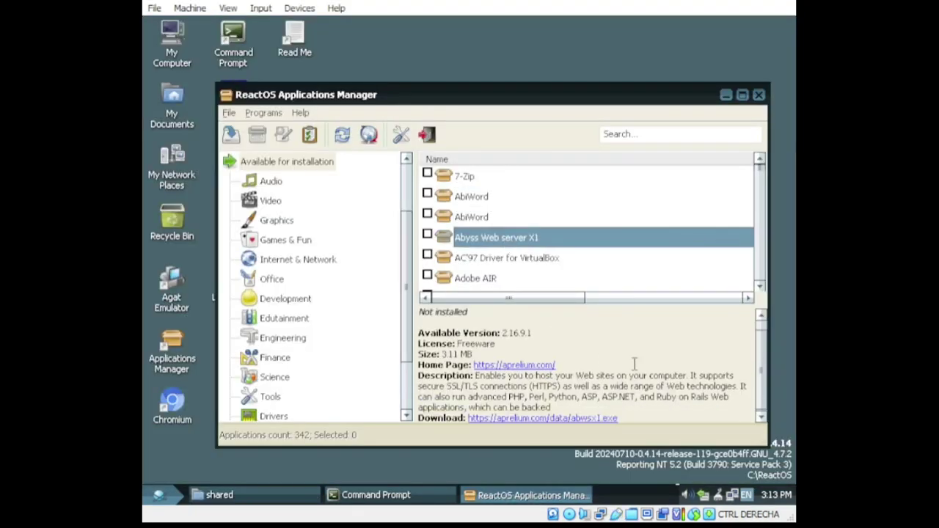
click(473, 177)
right_click(480, 196)
click(513, 203)
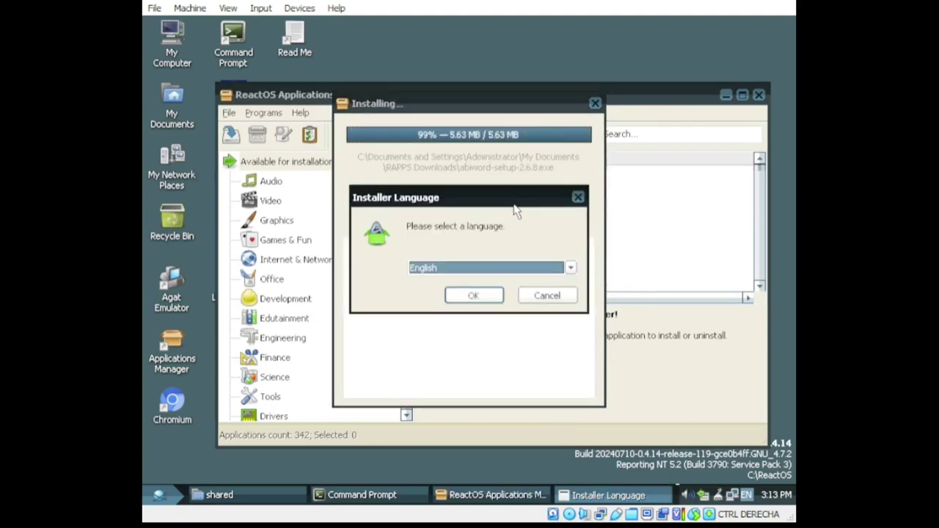
Step: Run AbiWord 2.6.8 setup in English with default components through to Finish
click(477, 295)
click(558, 390)
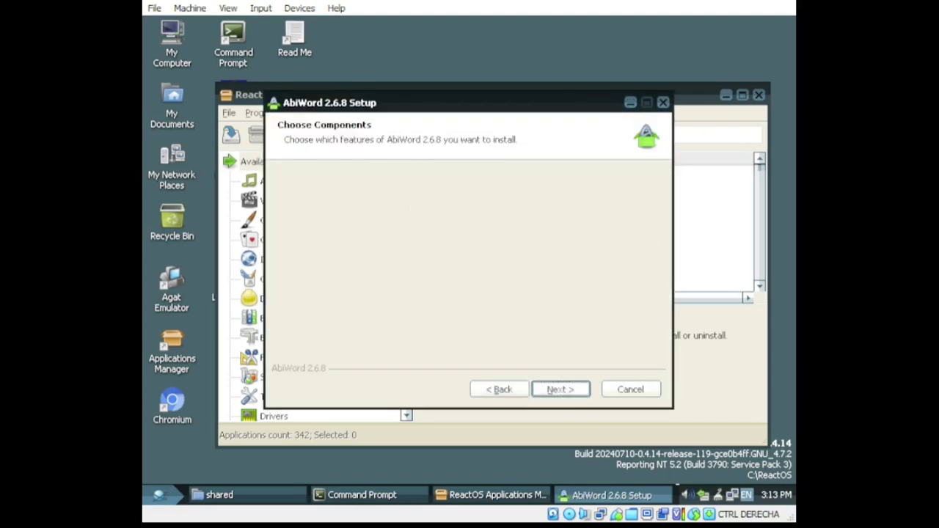
click(560, 390)
click(560, 390)
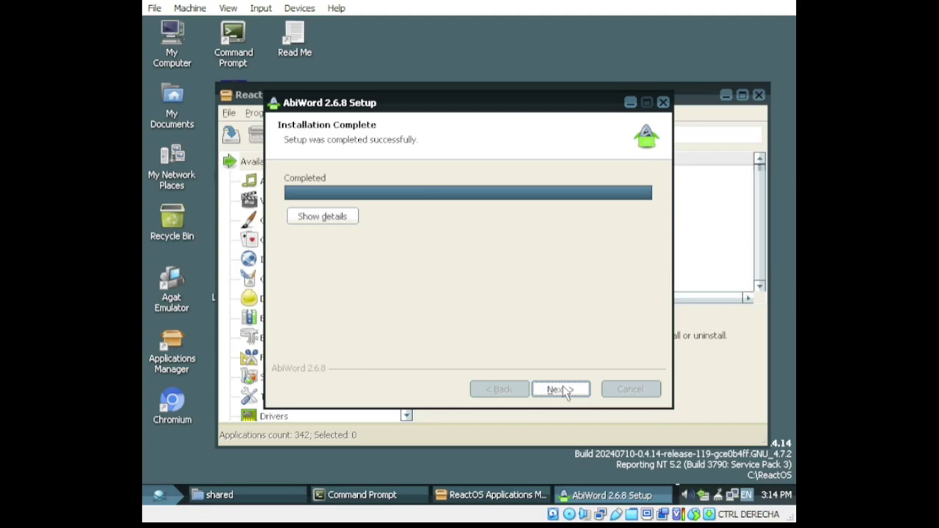
click(560, 389)
click(560, 390)
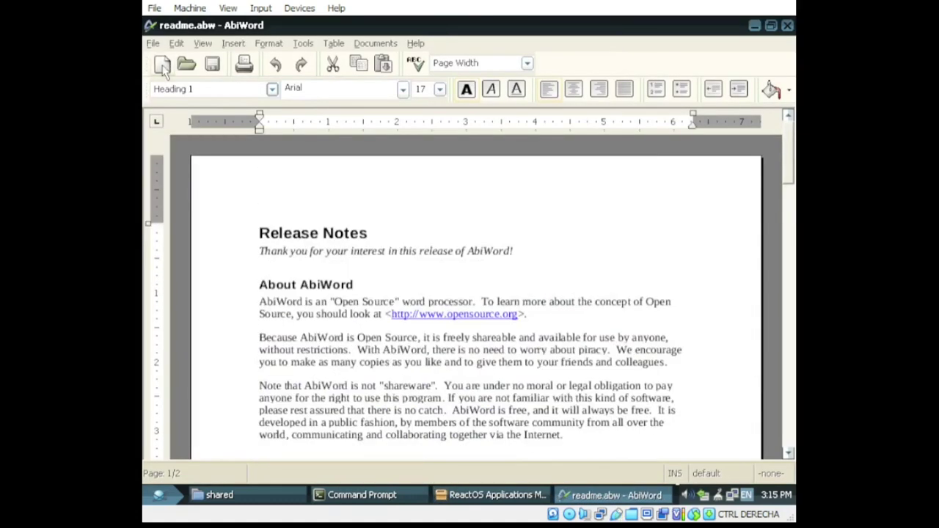
Step: Create a new blank document and type centred test text
click(161, 65)
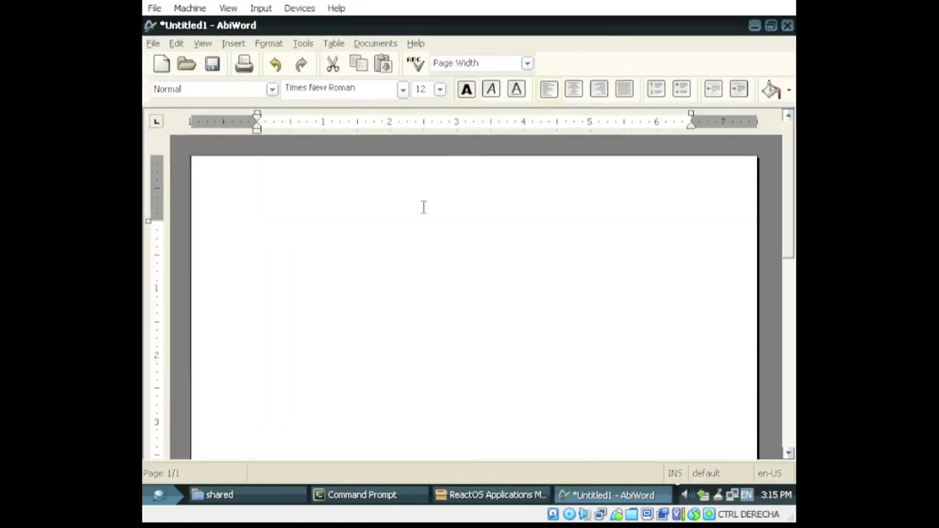
click(575, 91)
key(BackSpace)
key(BackSpace)
key(BackSpace)
key(BackSpace)
key(BackSpace)
key(BackSpace)
key(BackSpace)
key(BackSpace)
key(BackSpace)
key(BackSpace)
key(BackSpace)
key(BackSpace)
key(BackSpace)
key(BackSpace)
key(ctrl+e)
text(dsadadasdsad)
key(BackSpace)
key(BackSpace)
key(BackSpace)
key(BackSpace)
key(BackSpace)
key(BackSpace)
key(BackSpace)
key(BackSpace)
key(BackSpace)
key(BackSpace)
key(BackSpace)
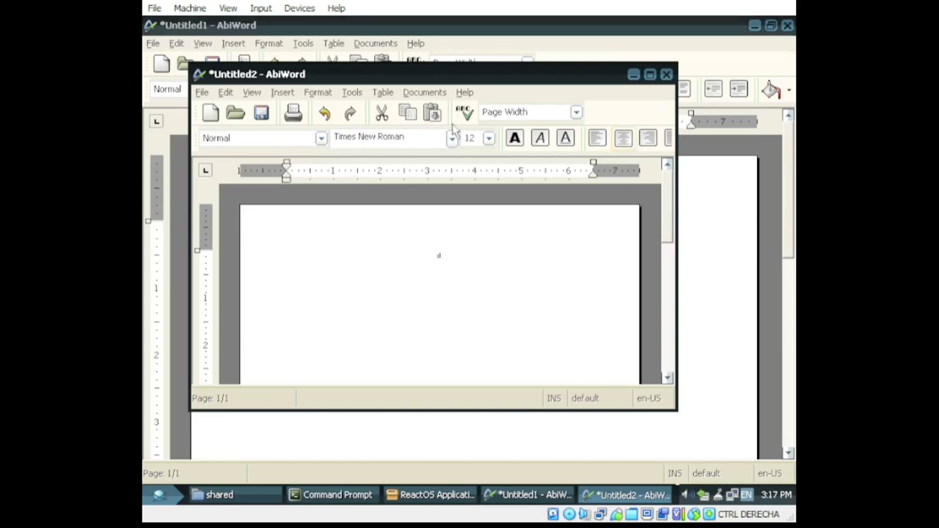
Step: Set the font size to 36 and type two centred lines of sample text
click(452, 138)
click(488, 138)
click(475, 291)
text(dasadsa)
text(das)
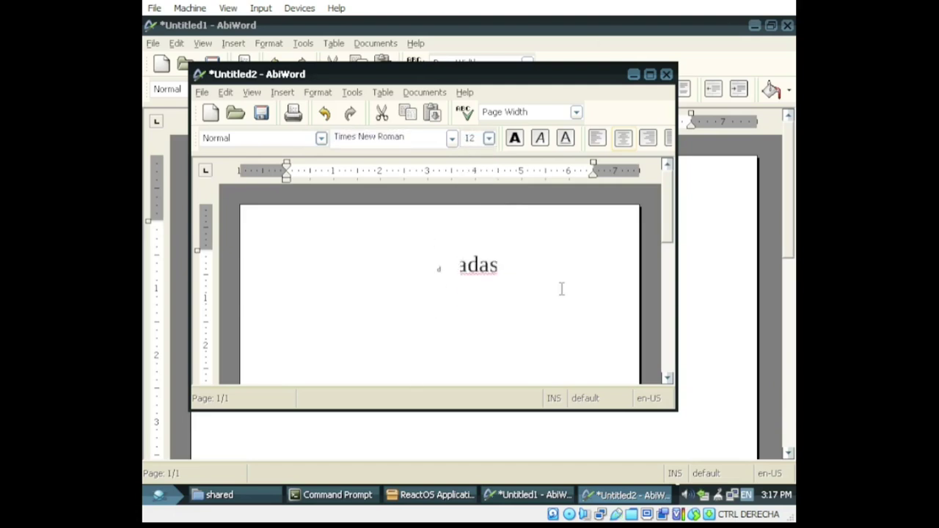
text(d)
key(Return)
text(sad)
Step: Maximize the document, switch to size 20 and type more sample text after 'sad'
click(649, 74)
key(Return)
key(Return)
text(dsfdsfsd)
key(BackSpace)
key(BackSpace)
key(BackSpace)
key(BackSpace)
key(BackSpace)
key(BackSpace)
key(BackSpace)
key(BackSpace)
key(BackSpace)
key(BackSpace)
click(440, 89)
click(429, 189)
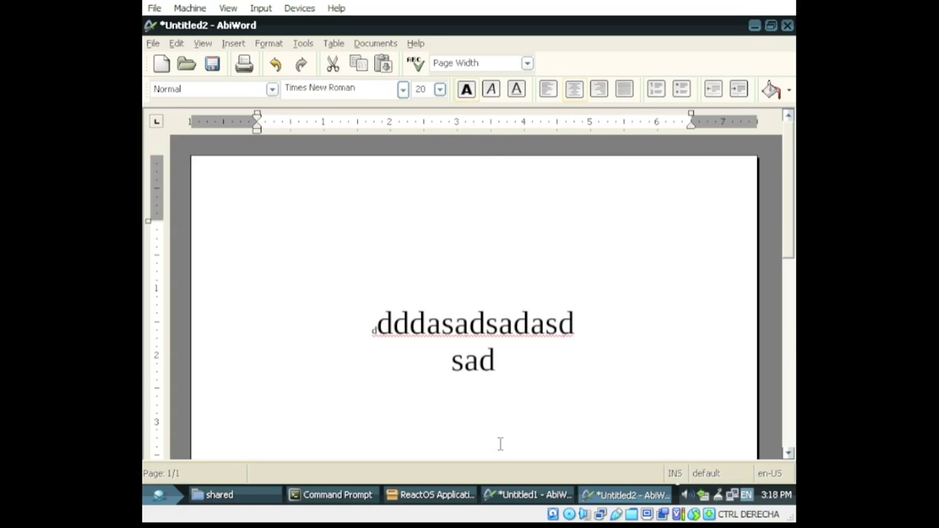
click(484, 387)
scroll(516, 330, down, 5)
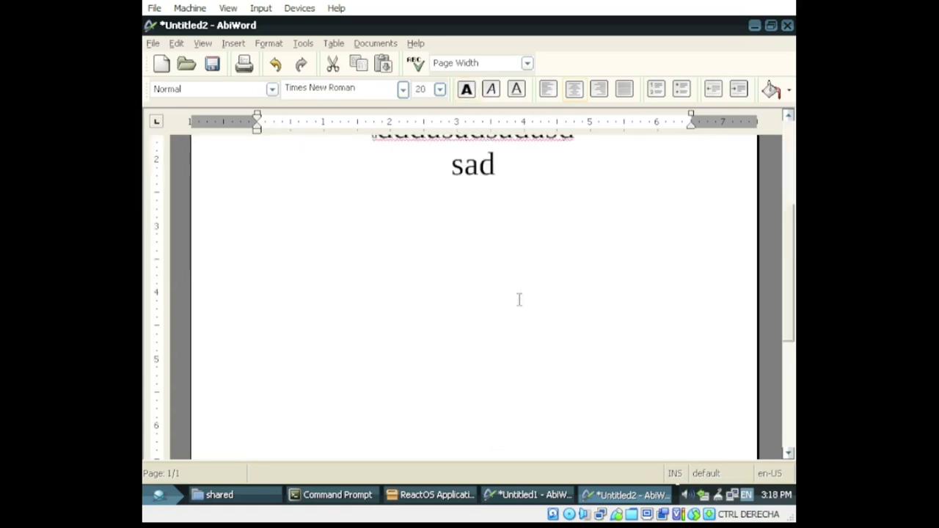
text(dassadsads)
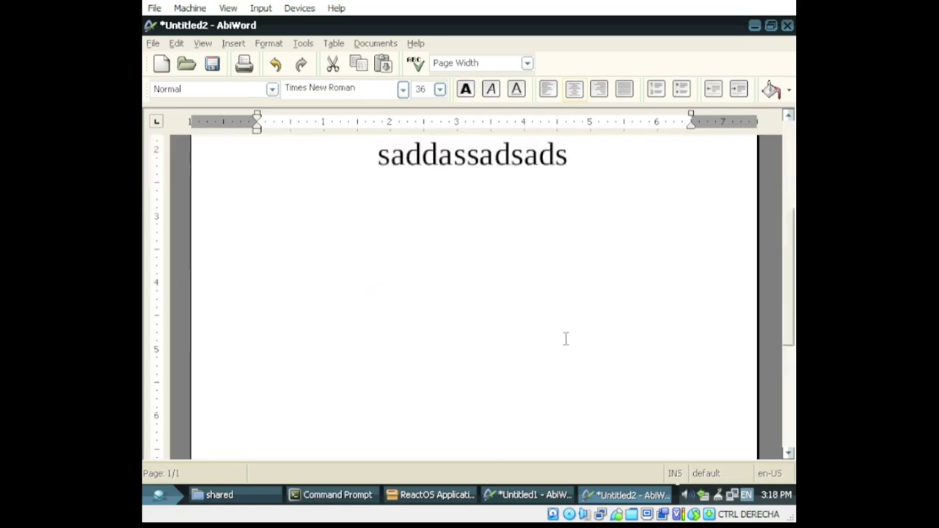
scroll(506, 399, up, 5)
Step: Close the Untitled2 document and AbiWord, answering the save-changes prompt
click(788, 24)
click(482, 288)
click(787, 25)
Step: Answer the Untitled1 save prompt and start installing Abyss Web server X1
click(482, 288)
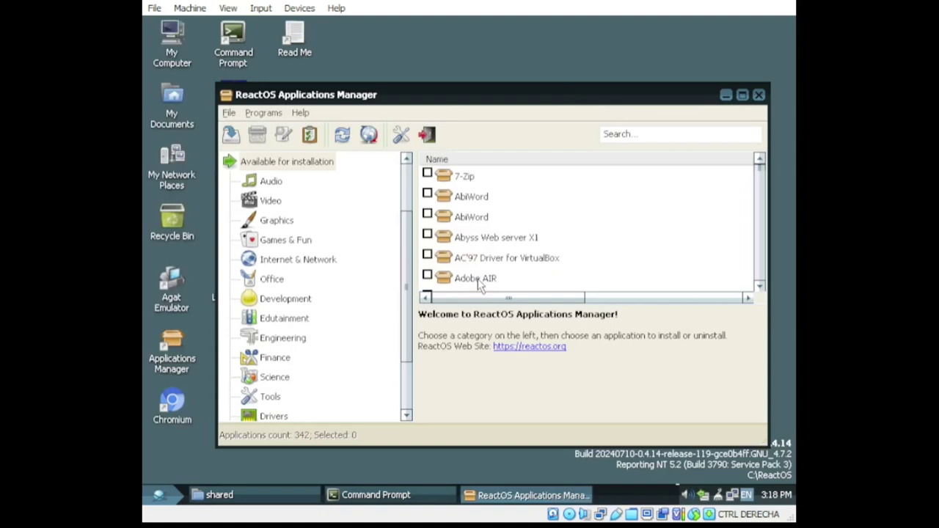
click(510, 262)
right_click(538, 239)
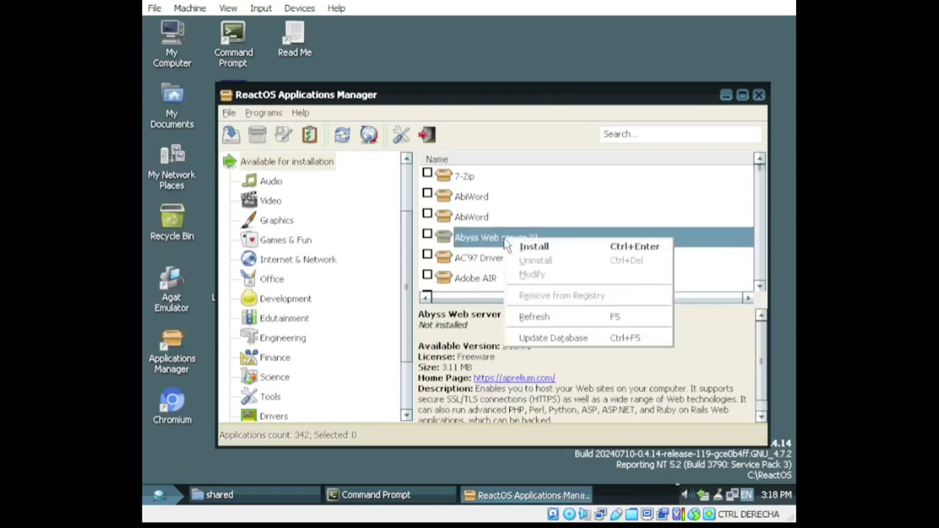
click(554, 246)
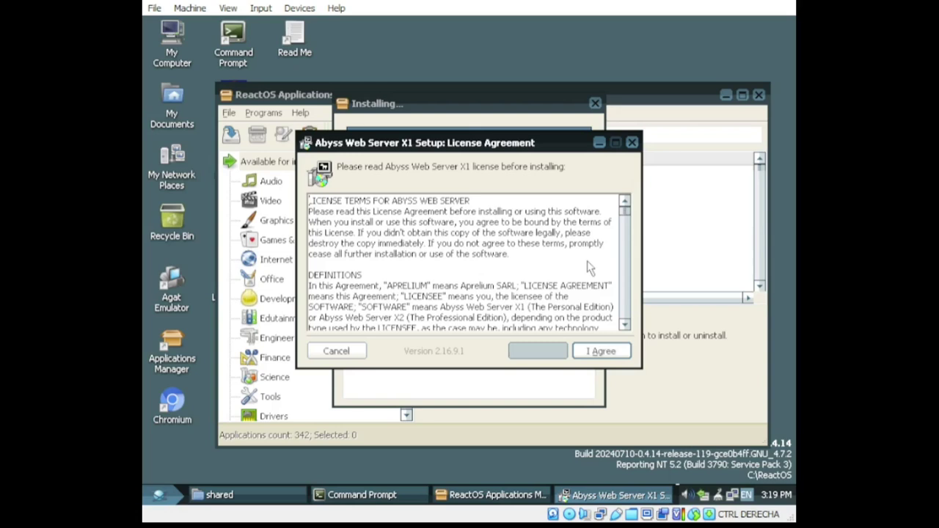
Step: Accept the licence, keep default components, choose manual startup and start the server
click(601, 351)
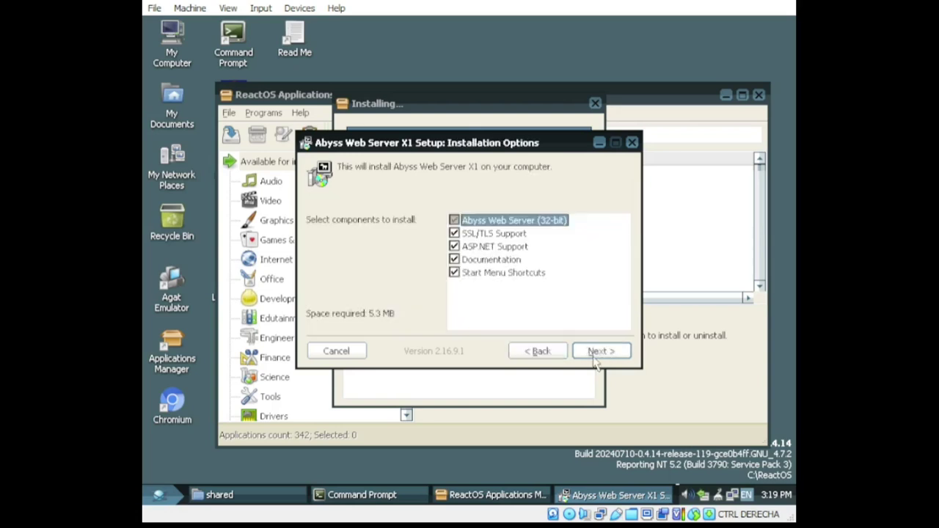
click(598, 350)
click(408, 229)
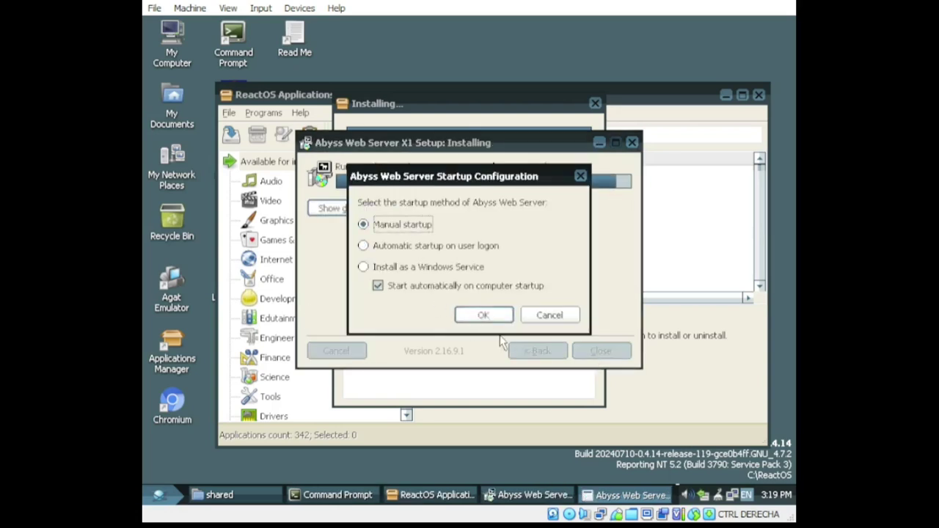
click(382, 246)
click(482, 315)
click(449, 284)
Step: Set the console language to English, create a login and sign in
click(469, 281)
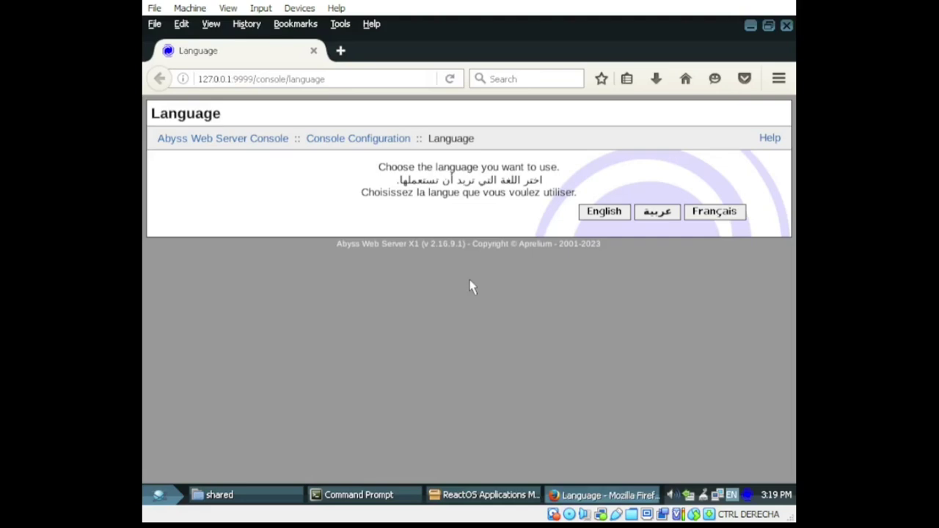
click(605, 213)
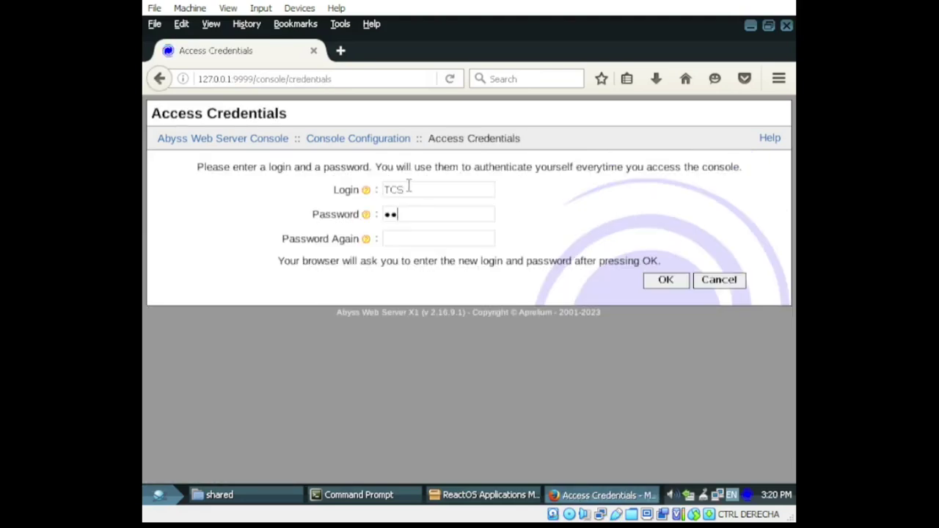
click(669, 285)
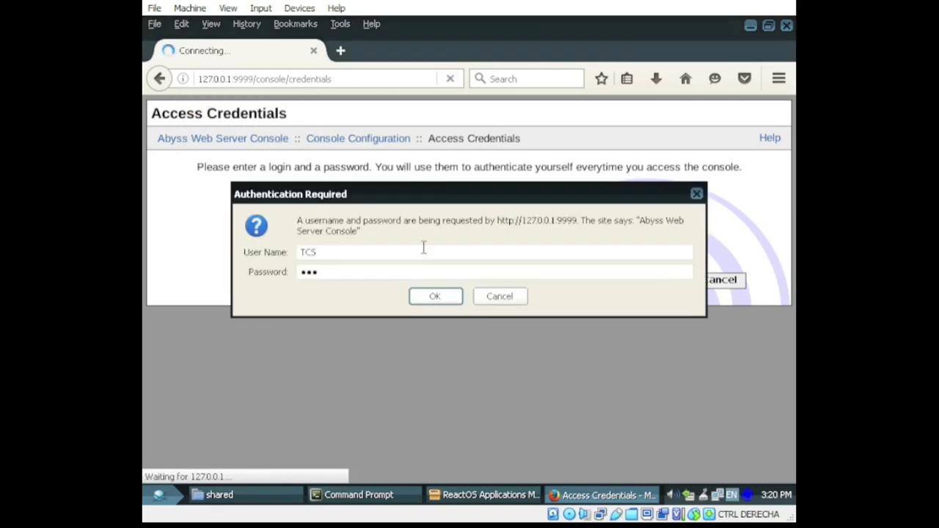
click(435, 296)
click(447, 123)
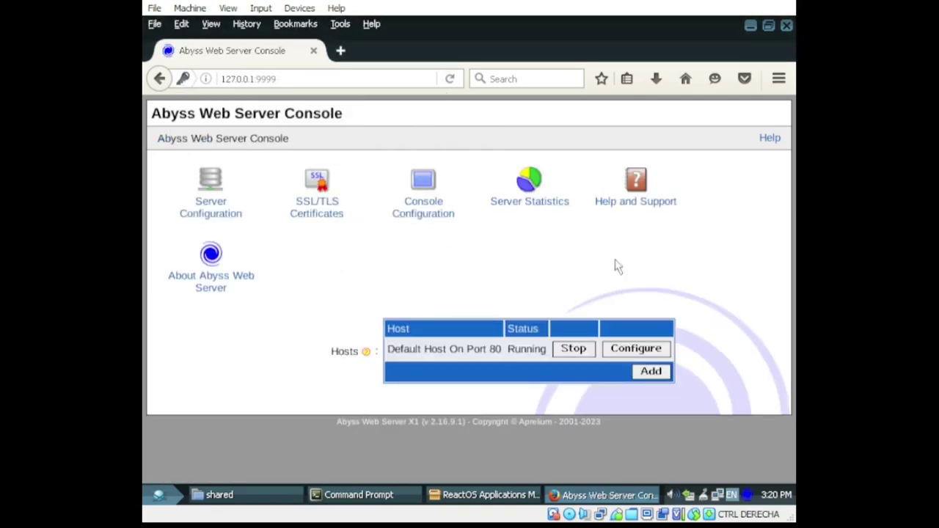
Step: Open Default Host On Port 80's Index Files list and inspect the index.html entry
click(224, 211)
click(722, 250)
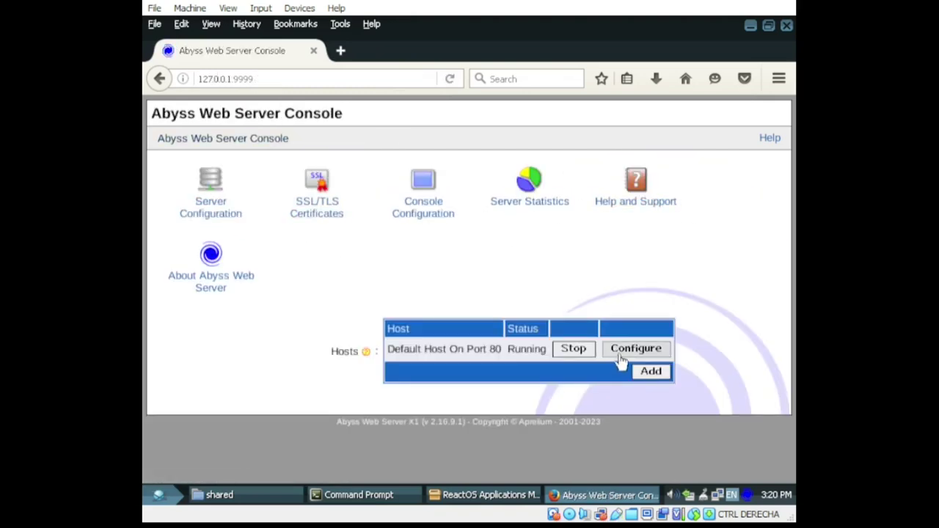
click(621, 353)
scroll(378, 447, down, 1)
scroll(310, 272, up, 1)
click(326, 190)
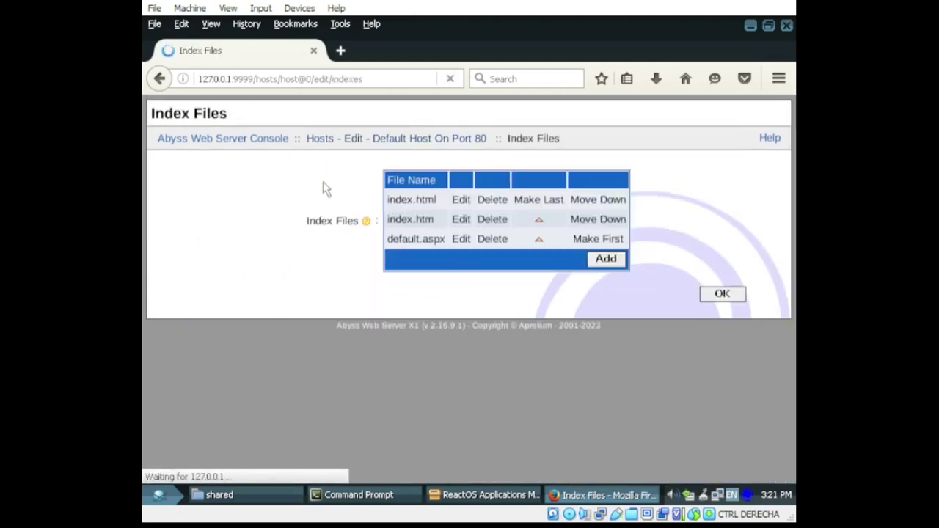
click(455, 200)
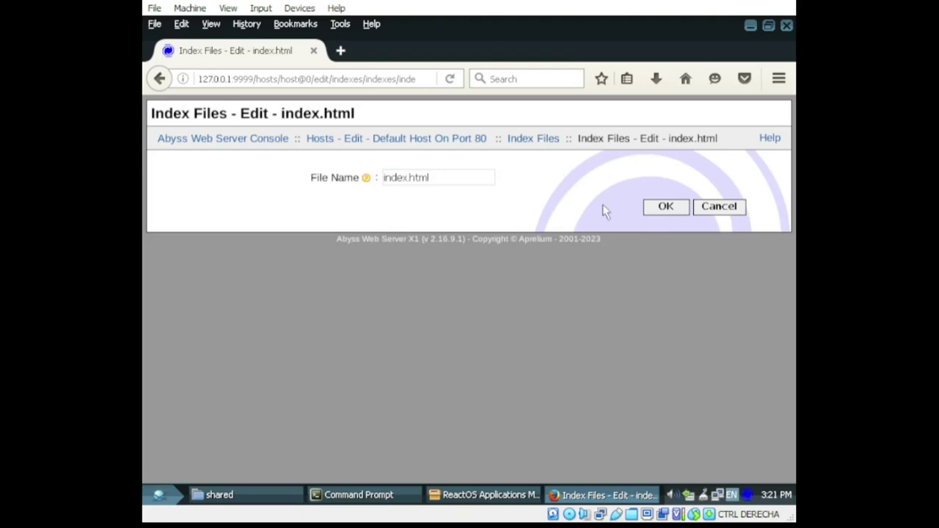
click(665, 212)
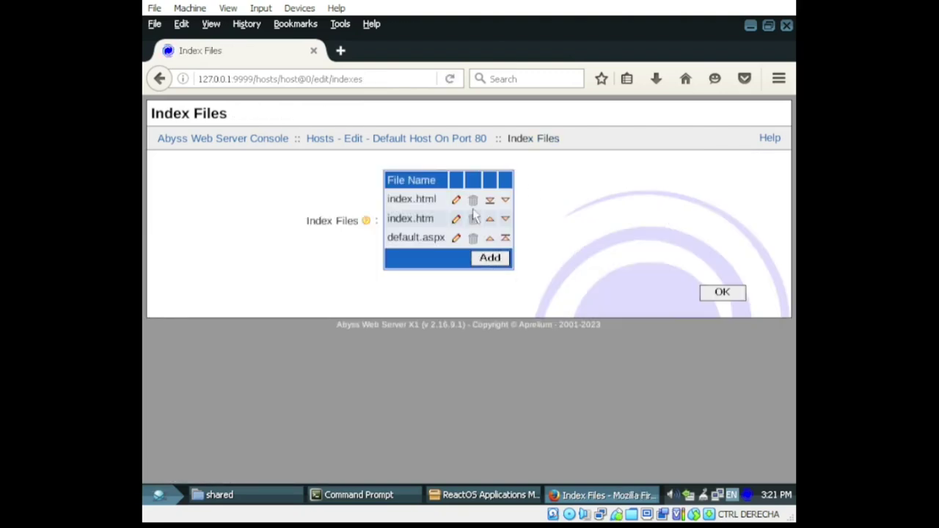
click(494, 259)
click(718, 207)
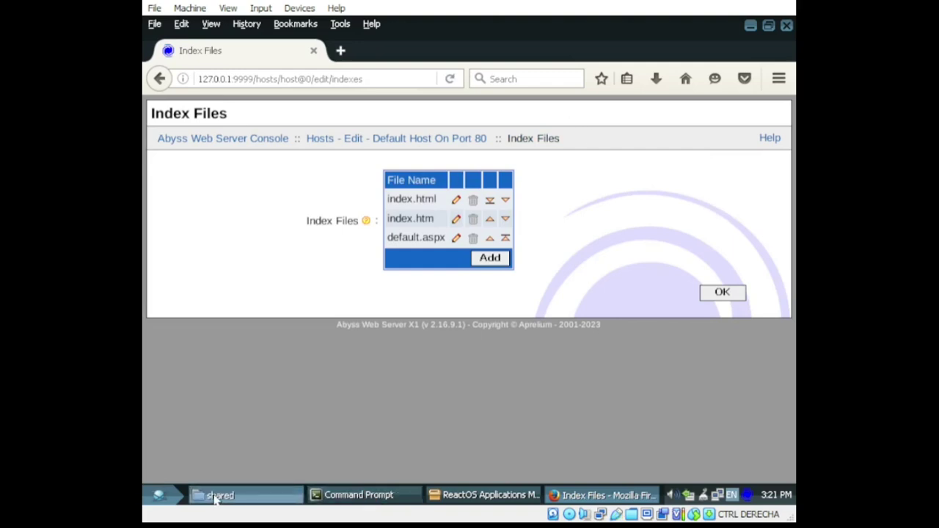
click(158, 495)
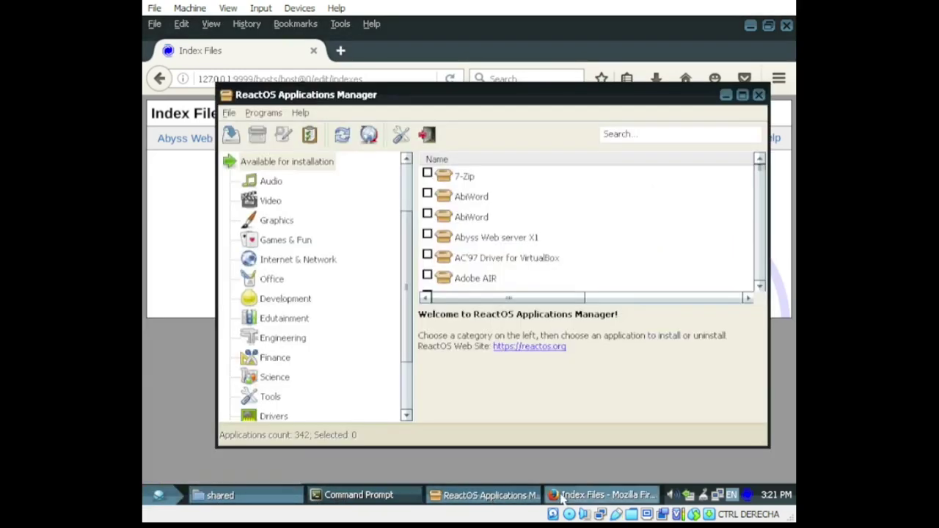
Step: Open index.html from Program Files\Abyss Web Server\htdocs in Notepad
click(220, 495)
key(BackSpace)
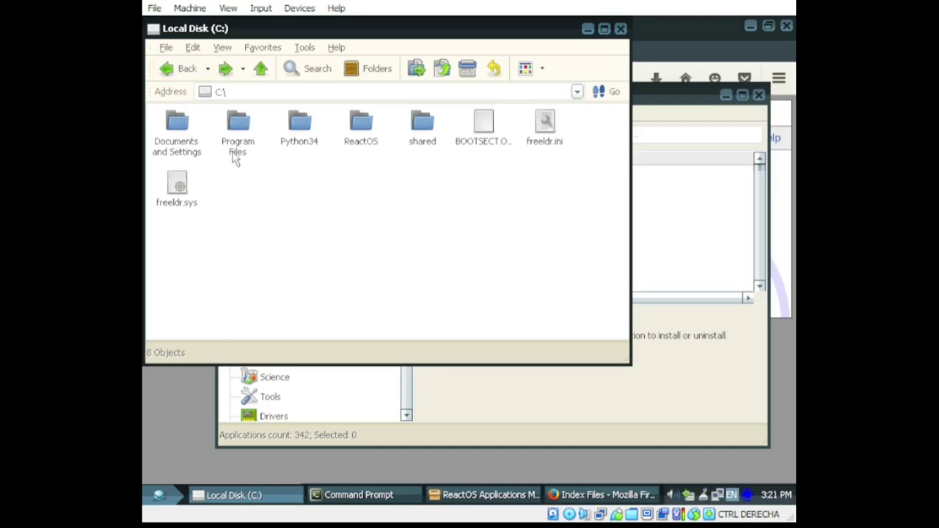
double_click(176, 149)
key(BackSpace)
double_click(240, 126)
double_click(240, 140)
double_click(360, 128)
right_click(193, 142)
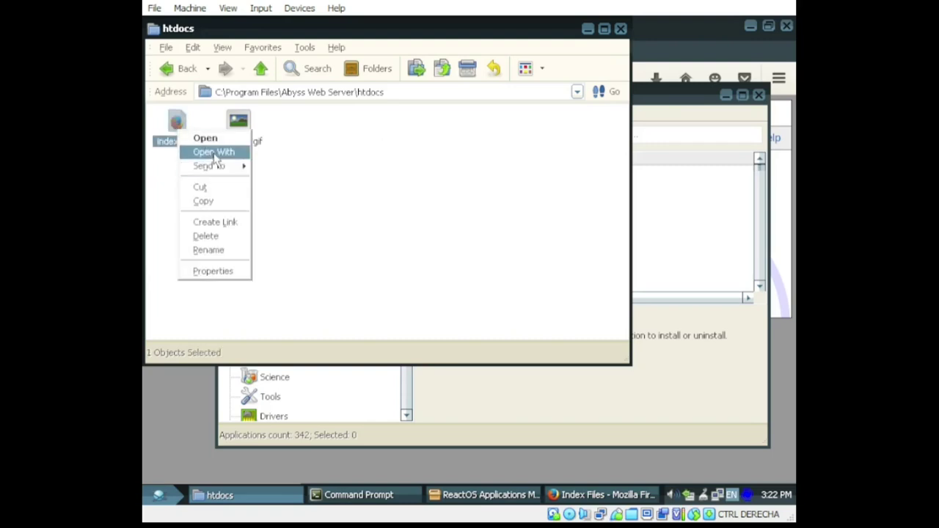
click(213, 152)
click(425, 252)
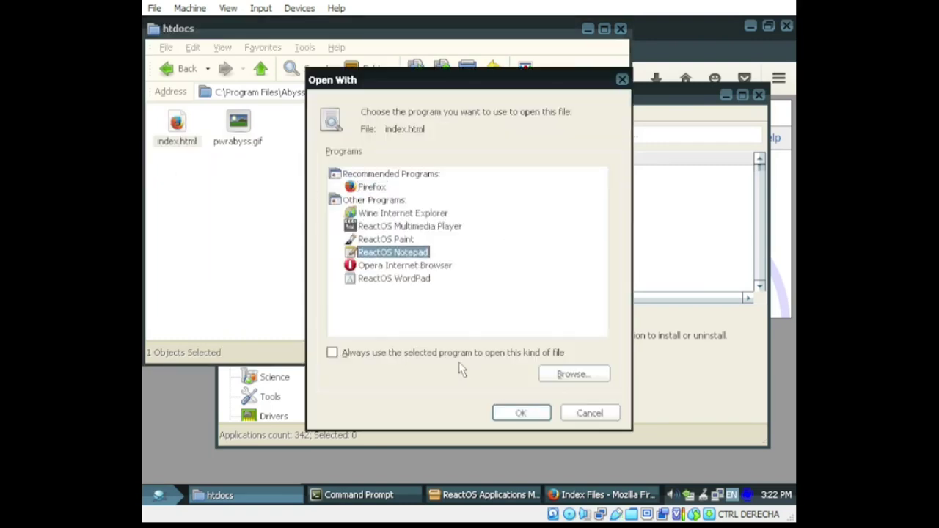
click(522, 414)
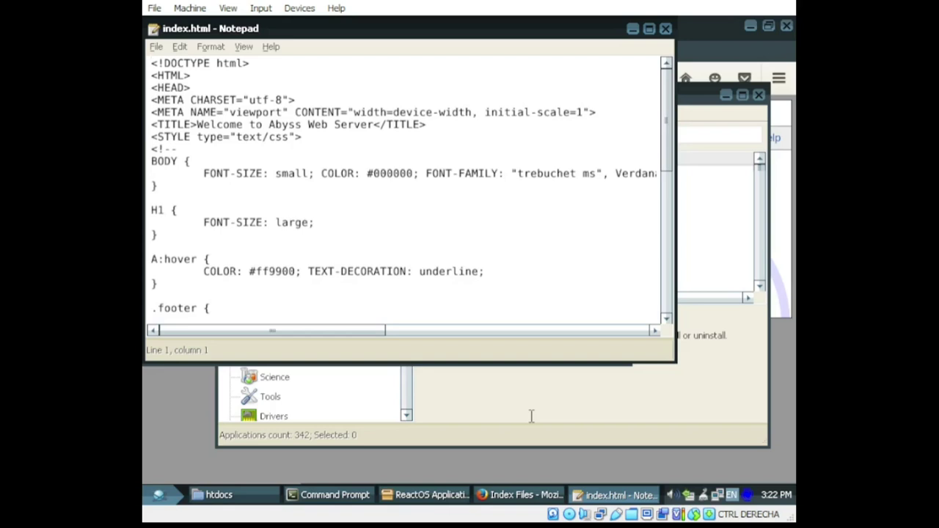
Step: Delete the style and body markup, leaving an <h1>HELLO WORLD!</h1> heading
key(Down)
key(Down)
key(Down)
key(Down)
key(Down)
key(Down)
key(Down)
key(ctrl+shift+End)
key(shift+Home)
key(shift+Right)
key(shift+Right)
key(shift+Right)
key(shift+Right)
key(shift+Right)
key(shift+Right)
key(shift+Right)
key(Delete)
key(shift+End)
key(Delete)
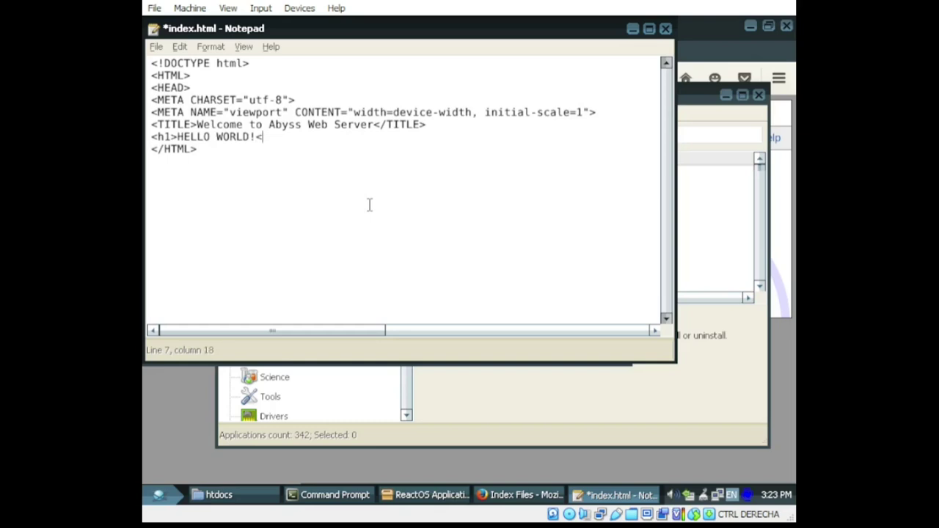
key(BackSpace)
key(BackSpace)
key(BackSpace)
key(BackSpace)
key(BackSpace)
key(BackSpace)
key(BackSpace)
key(BackSpace)
key(BackSpace)
key(BackSpace)
key(BackSpace)
key(BackSpace)
key(BackSpace)
key(BackSpace)
key(BackSpace)
key(BackSpace)
key(BackSpace)
Step: Save index.html and switch back to Firefox
click(156, 46)
click(169, 86)
click(426, 496)
click(543, 495)
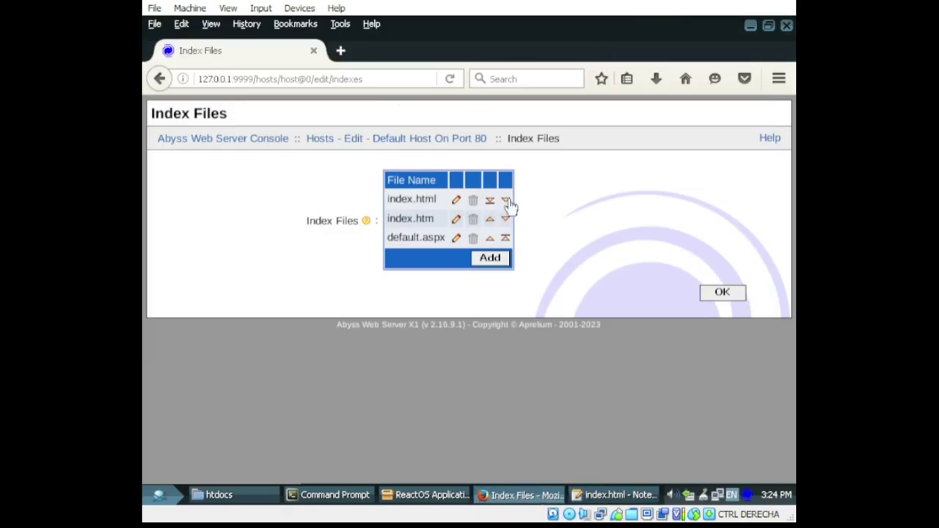
Step: Load 127.0.0.1 to check the HELLO WORLD! page, then return to host settings
click(463, 140)
drag(233, 78, 380, 79)
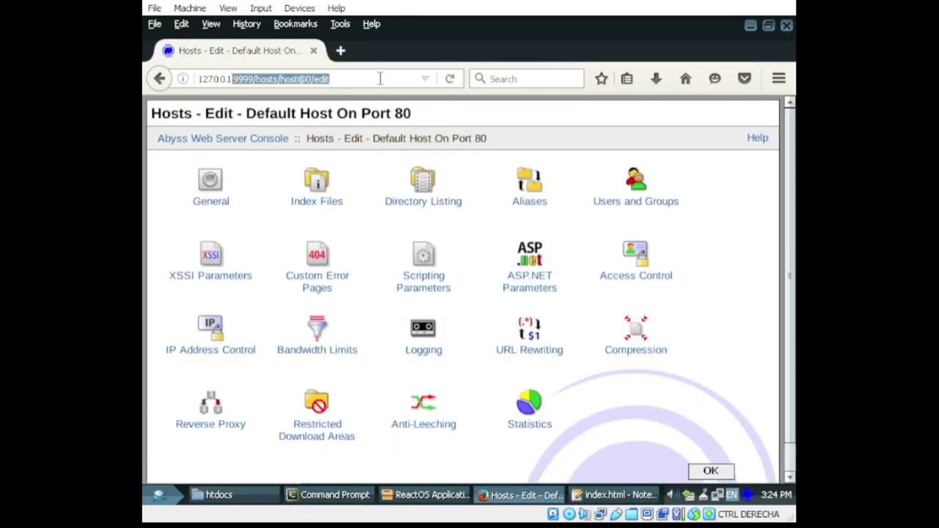
key(BackSpace)
key(Return)
click(160, 79)
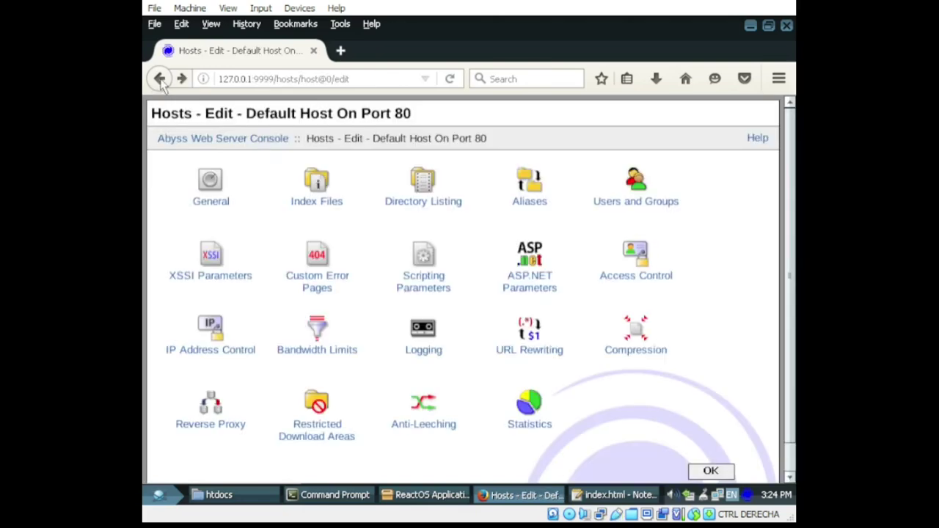
Step: Open the host configuration help and move into the next user guide chapters
click(758, 138)
scroll(522, 360, down, 4)
scroll(522, 360, down, 15)
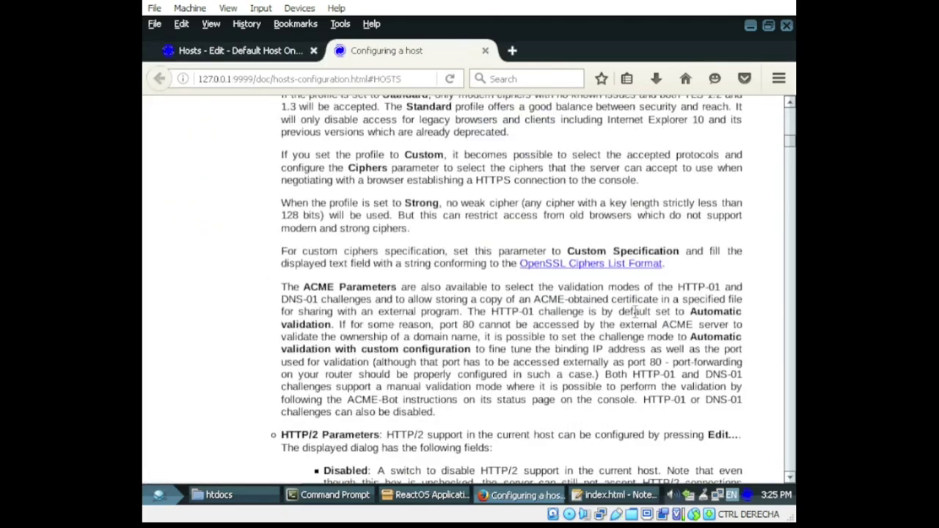
scroll(621, 352, up, 3)
scroll(622, 351, down, 20)
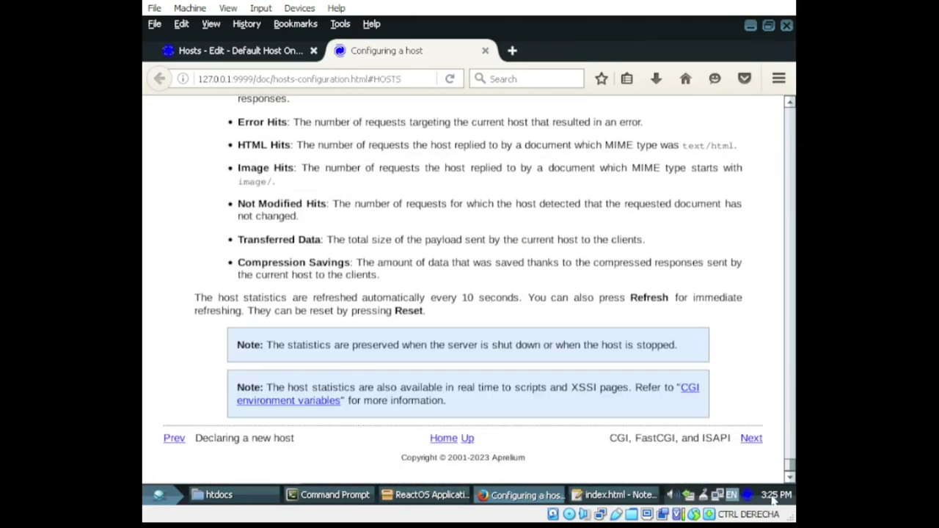
click(752, 439)
click(750, 146)
scroll(750, 279, down, 5)
scroll(750, 278, up, 5)
Step: Page through the user guide appendices to the Glossary and close Firefox
click(751, 157)
click(751, 157)
click(752, 157)
click(751, 158)
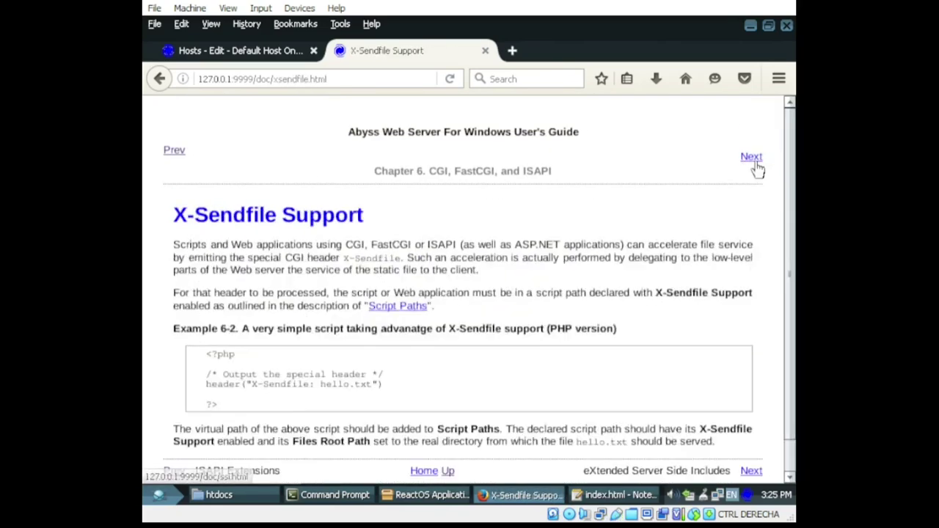
click(751, 158)
click(752, 157)
click(751, 157)
click(752, 157)
click(752, 157)
click(751, 157)
click(751, 147)
click(752, 157)
click(752, 147)
click(755, 147)
click(787, 25)
Step: Close all browser tabs, browse the game catalogue and install Celeste Classic C
click(436, 286)
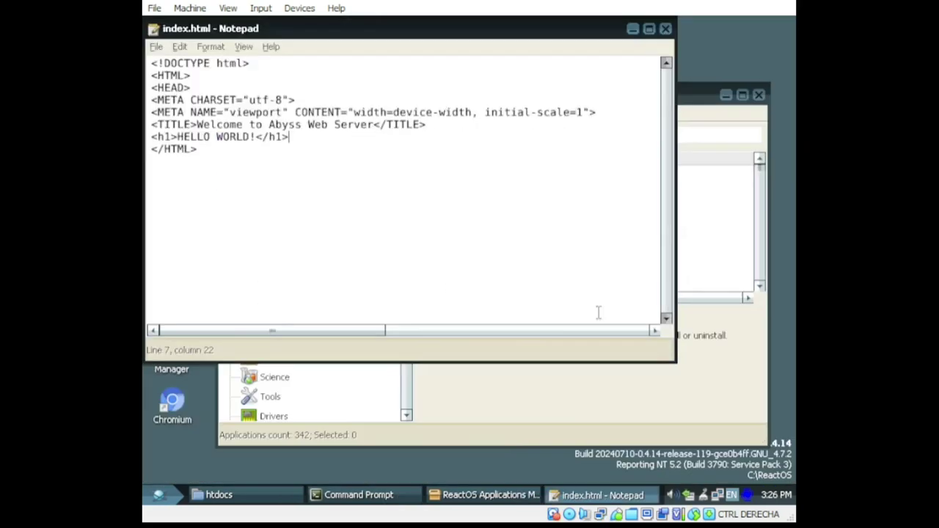
scroll(540, 269, down, 2)
click(534, 177)
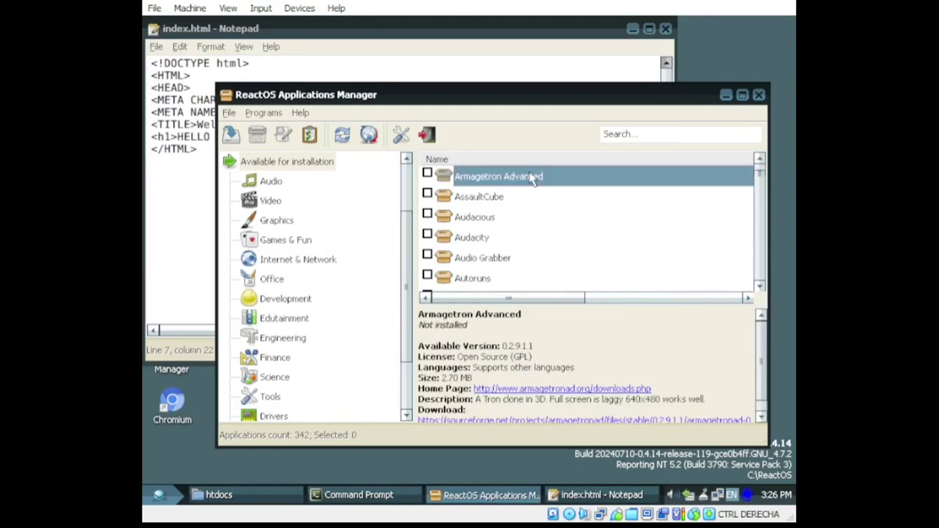
scroll(583, 266, down, 2)
scroll(543, 242, down, 2)
scroll(543, 242, up, 1)
click(498, 223)
scroll(563, 265, down, 1)
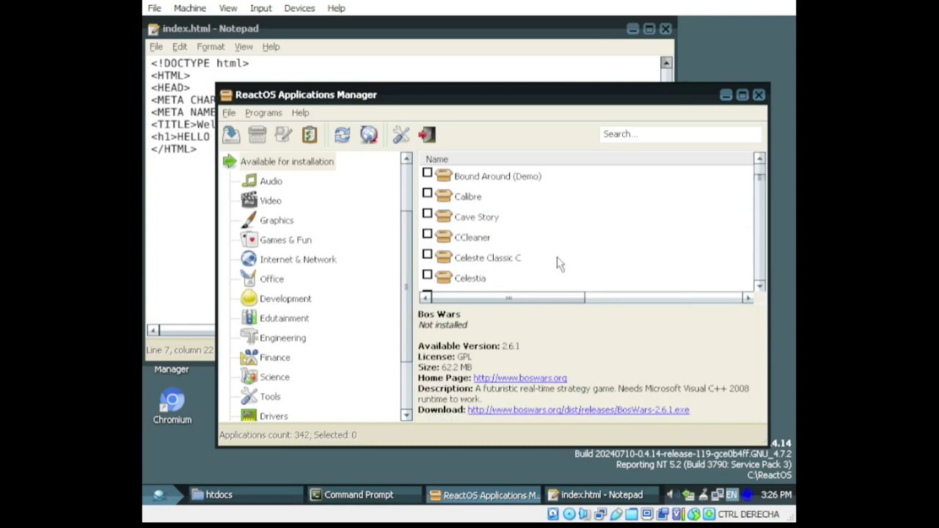
click(496, 221)
click(513, 265)
right_click(512, 258)
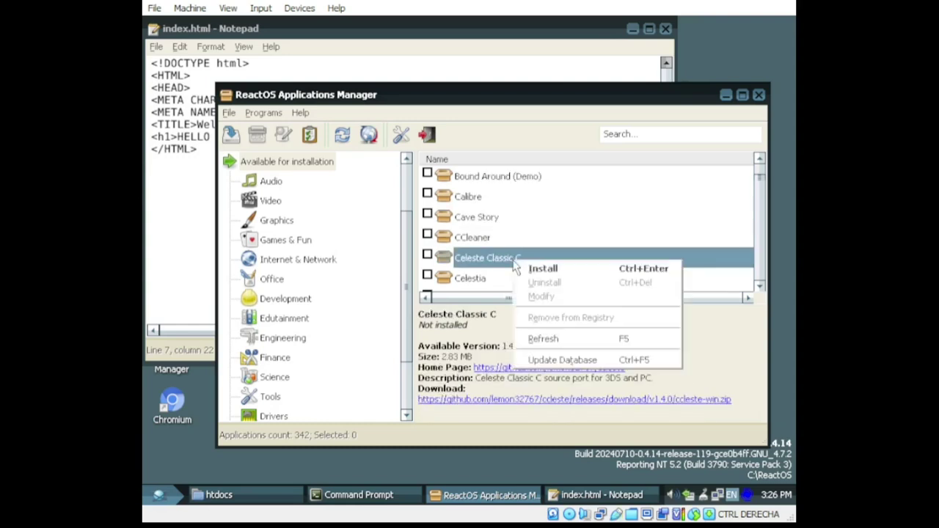
click(519, 267)
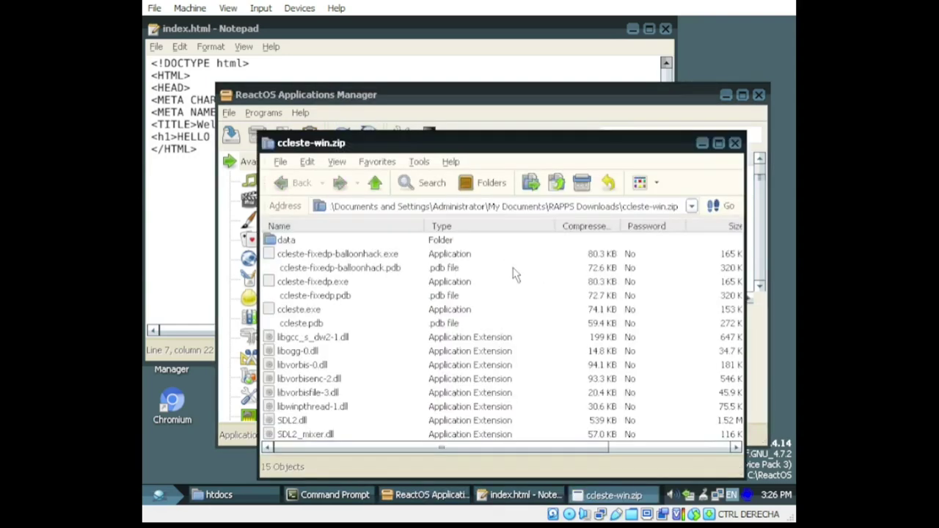
Step: Go to the RAPPS Downloads folder and look inside the ccleste-win.zip archive
click(470, 206)
double_click(652, 207)
key(Delete)
key(Return)
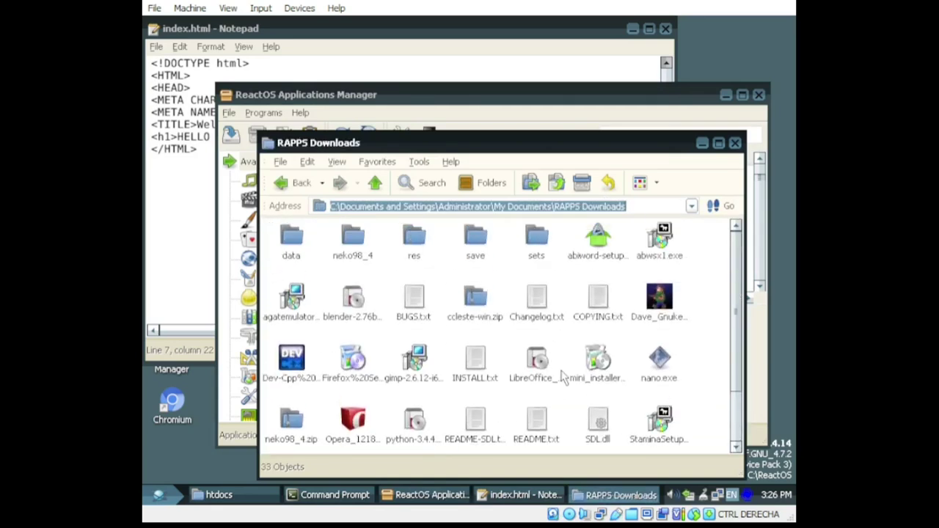
right_click(483, 297)
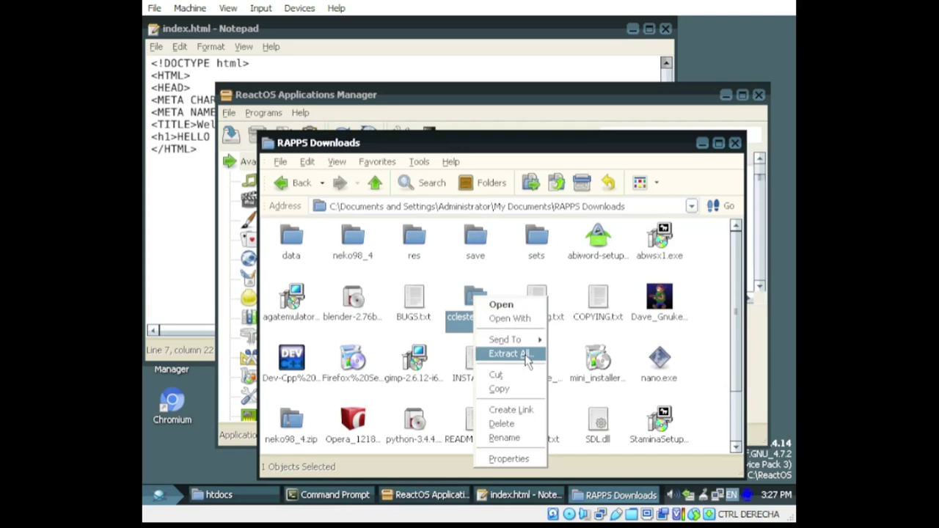
click(502, 304)
key(BackSpace)
Step: Extract ccleste-win.zip to the suggested destination and show the extracted folder
right_click(472, 297)
click(522, 359)
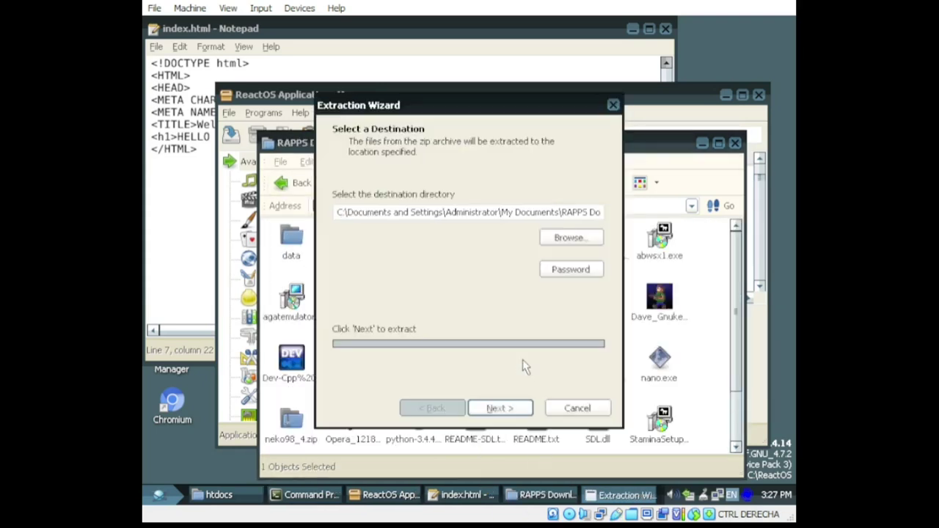
click(523, 411)
click(500, 409)
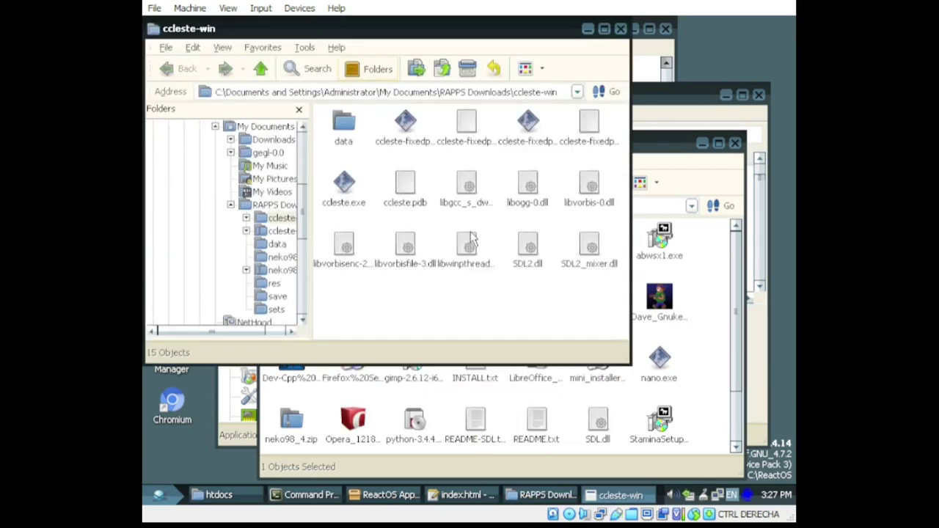
Step: Launch ccleste.exe, start a new game, and jump-dash right toward the flower
double_click(351, 207)
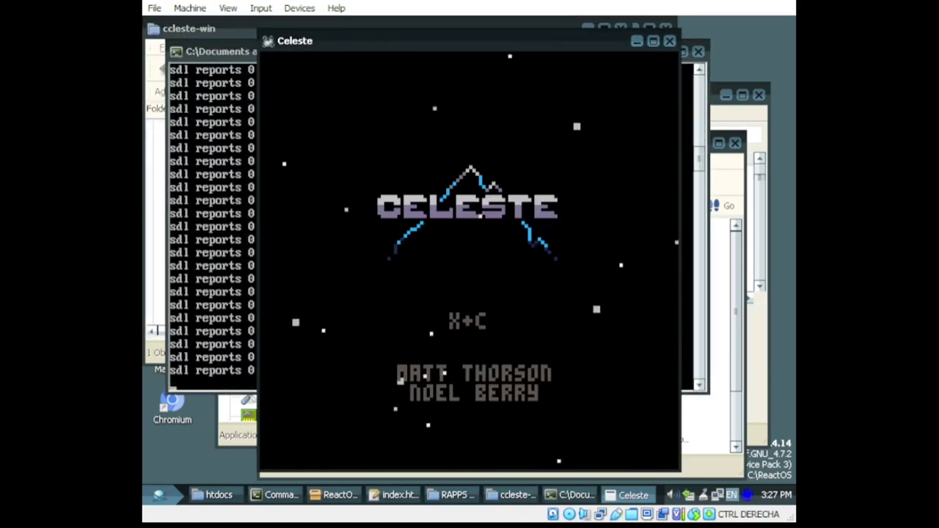
key(c)
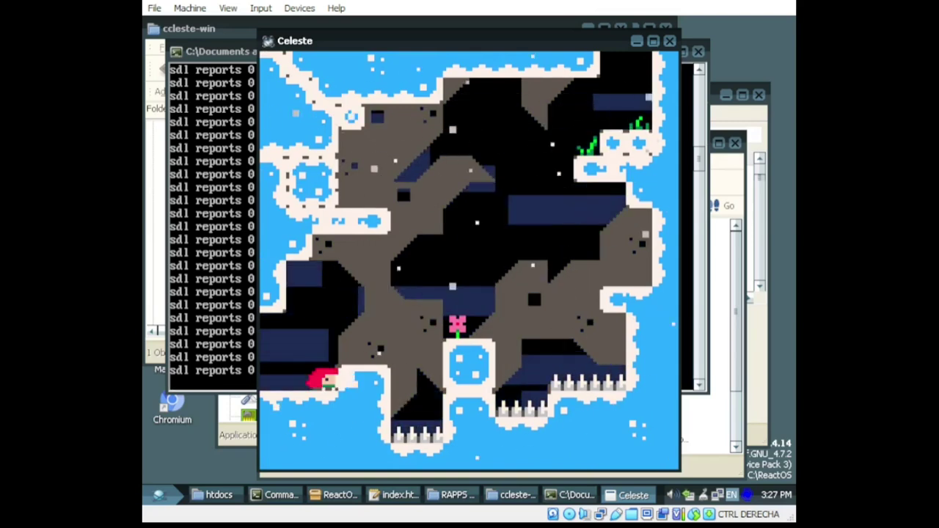
key(Right)
key(c)
key(x)
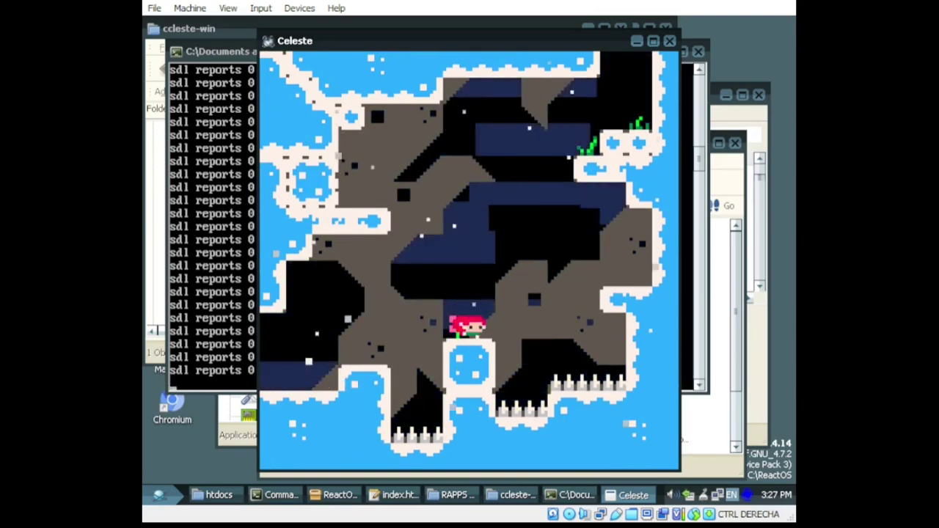
key(Right)
key(c)
key(x)
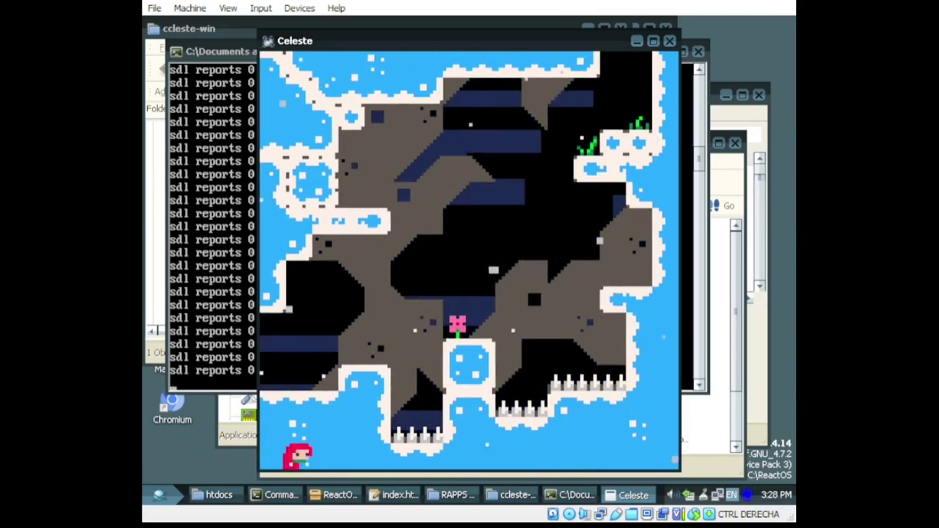
key(c)
key(x)
key(Right)
key(c)
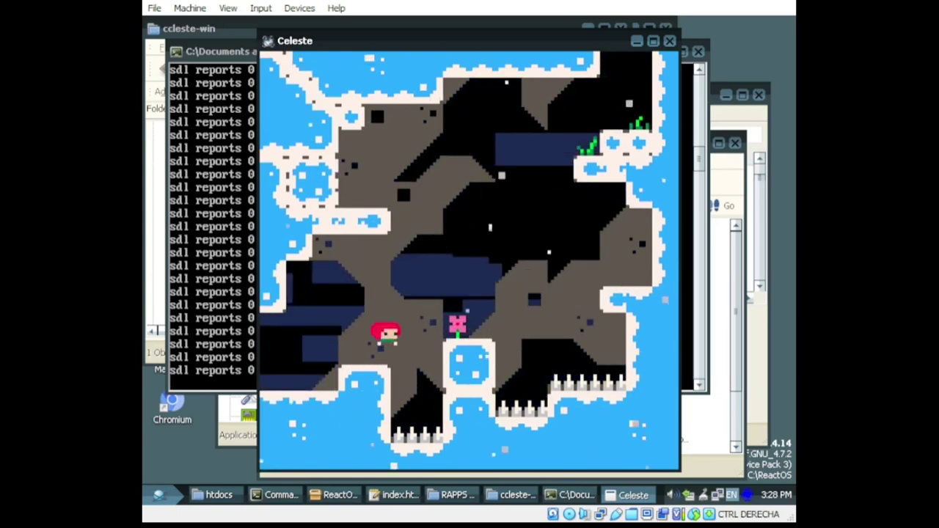
Step: After respawning, keep jump-dashing up-right between the flower and the right ledge
key(Right)
key(c)
key(x)
key(Right)
key(c)
key(x)
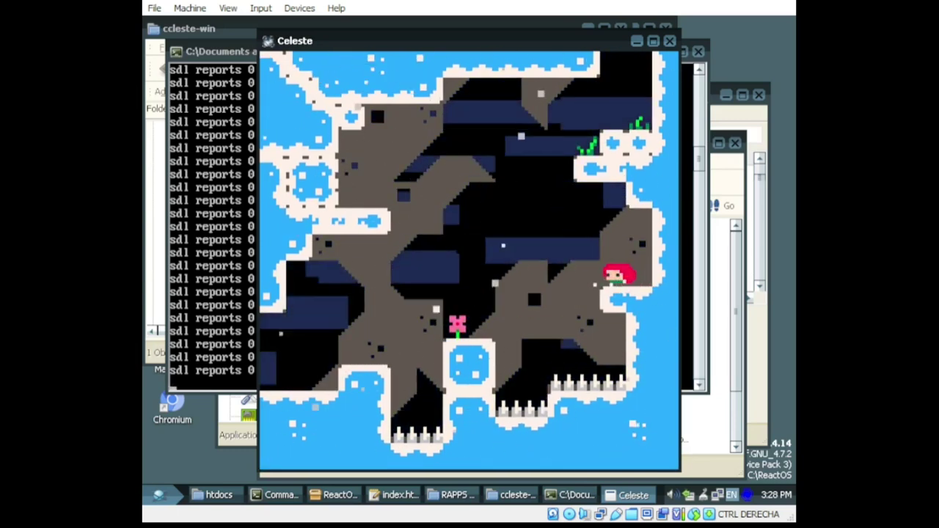
key(Right)
key(c)
key(x)
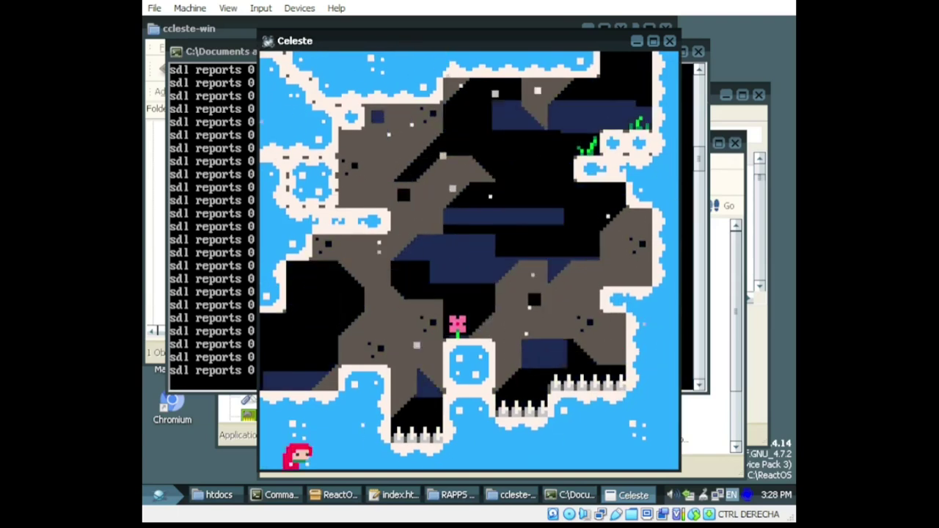
key(Right)
key(c)
key(x)
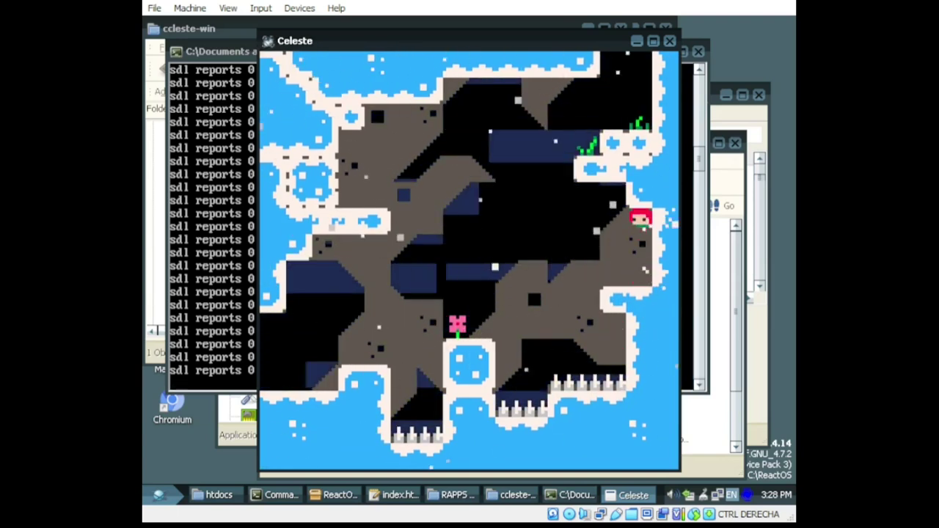
key(c)
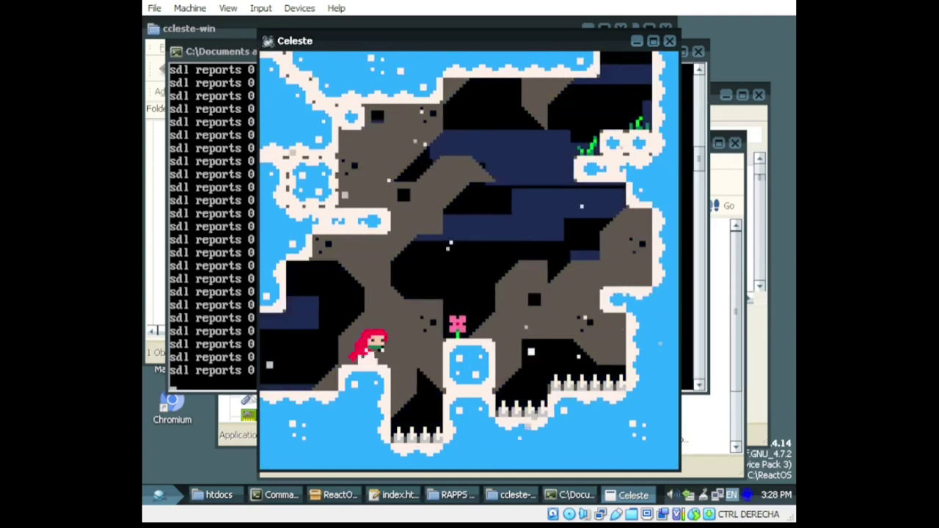
Step: Retry from the start, dashing past the flower onto the right ledge
key(Right)
key(c)
key(x)
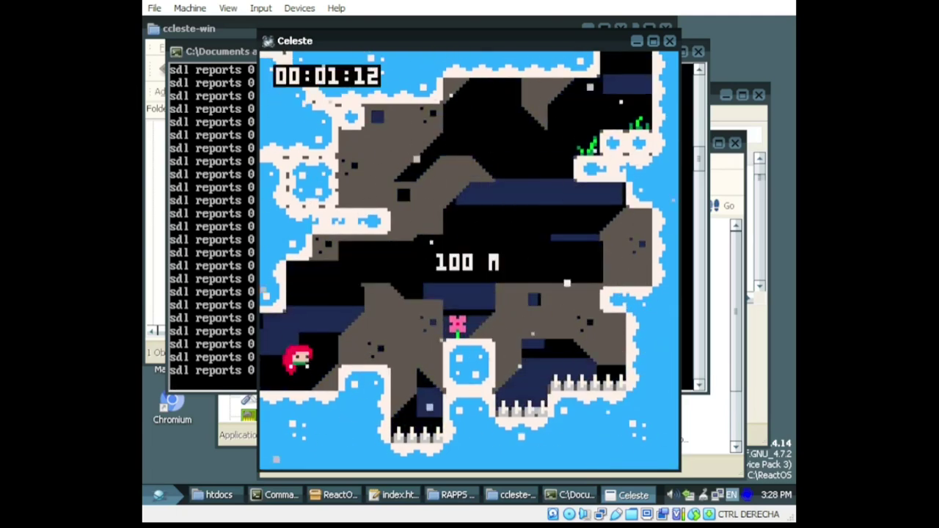
key(Right)
key(c)
key(x)
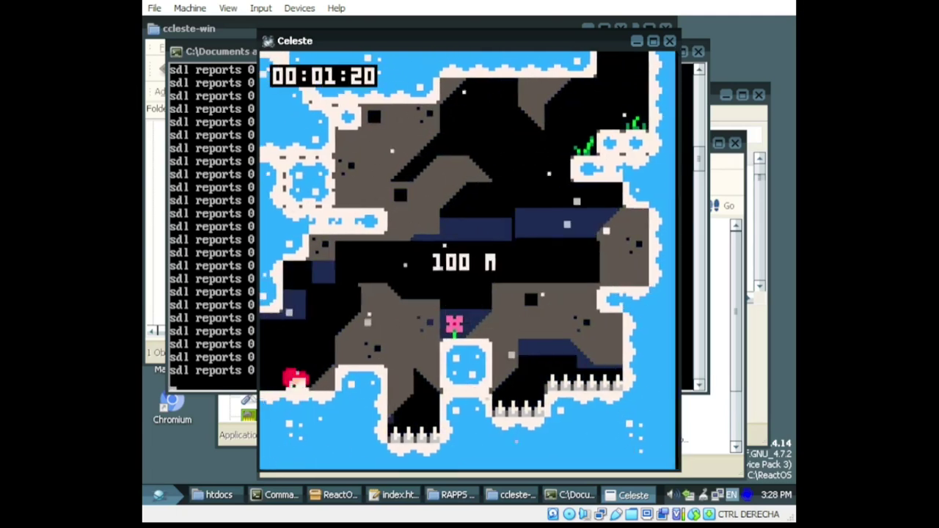
key(Right)
key(c)
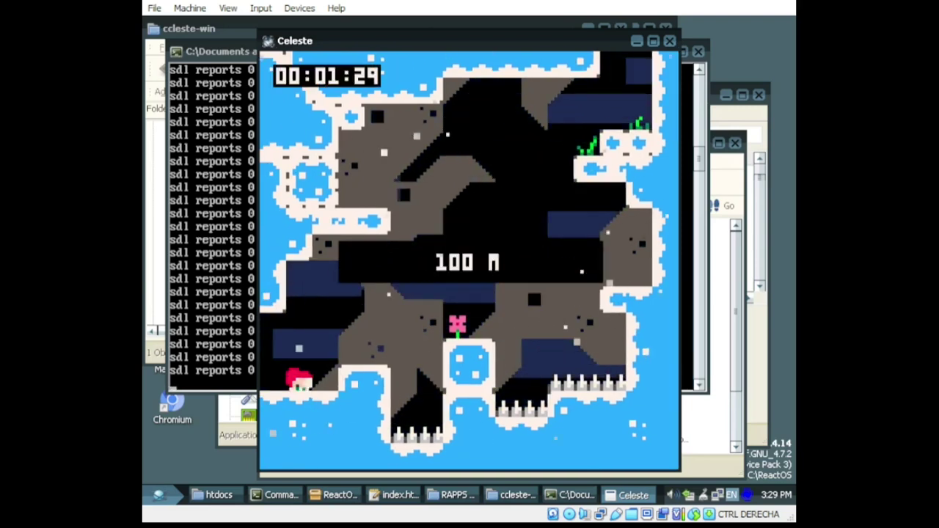
key(Right)
key(c)
key(x)
Step: Dash left and right around the level between the flower and the right ledge
key(Left)
key(x)
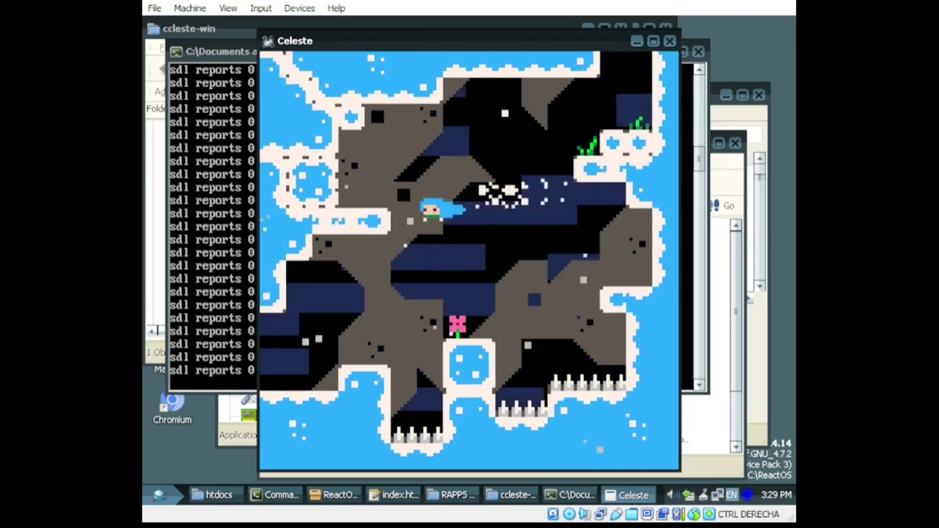
key(Right)
key(c)
key(x)
key(Left)
key(Right)
key(c)
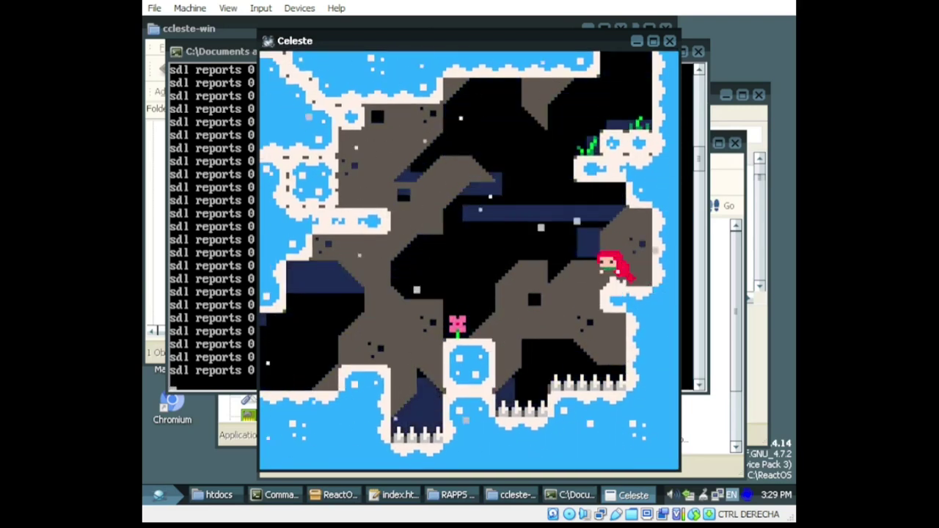
key(x)
key(Right)
key(Left)
key(x)
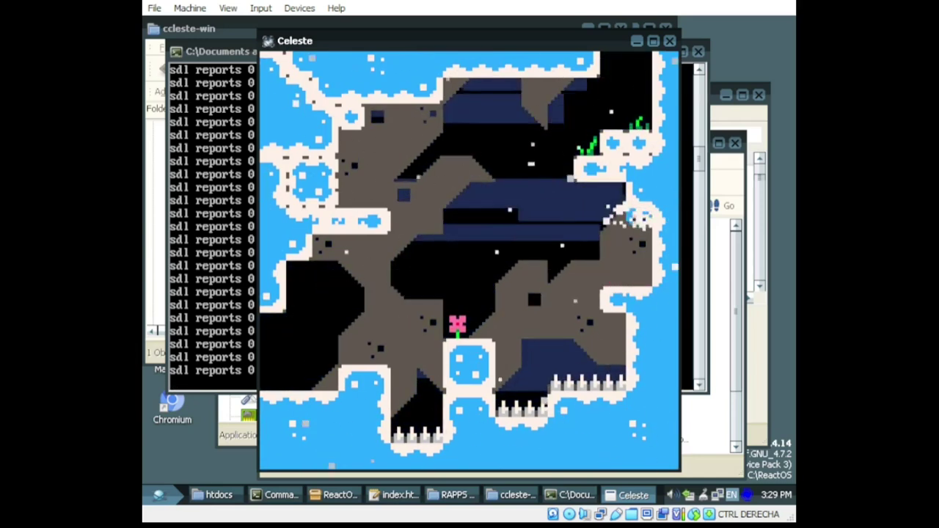
Step: Pause and resume the game, then quit Celeste with Alt+F4
key(Escape)
key(Escape)
key(c)
key(alt+F4)
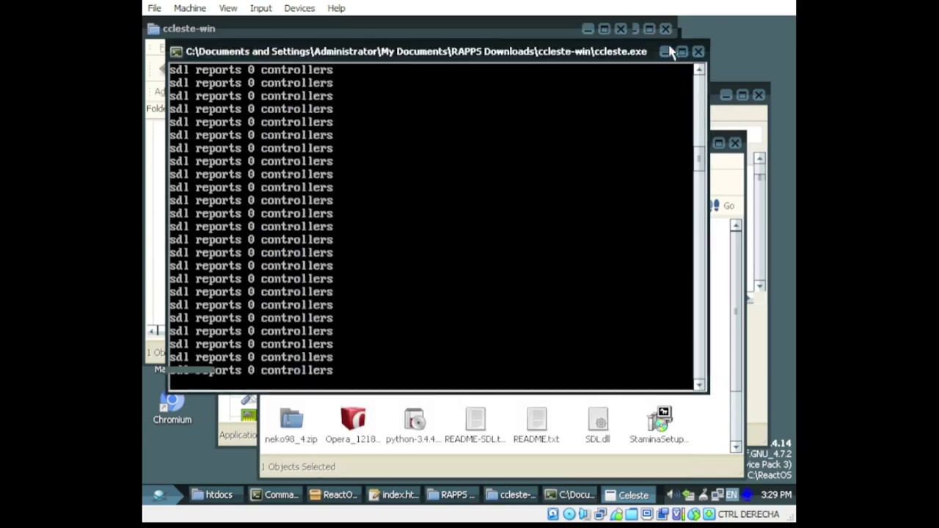
Step: Close the game console, minimize the ccleste-win folder, and browse past DosBlaster and Extreme Tux Racer
click(585, 66)
click(588, 29)
scroll(545, 265, down, 7)
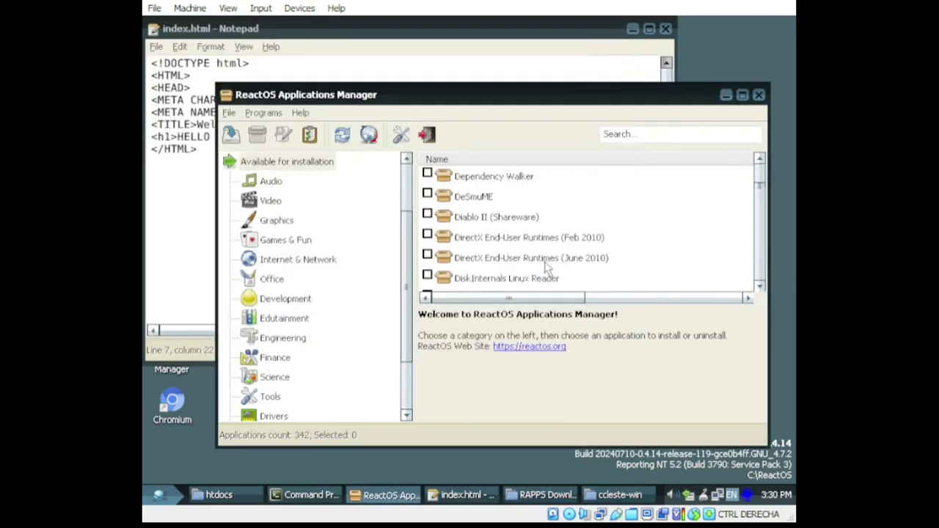
scroll(544, 268, down, 2)
click(479, 217)
scroll(484, 227, down, 5)
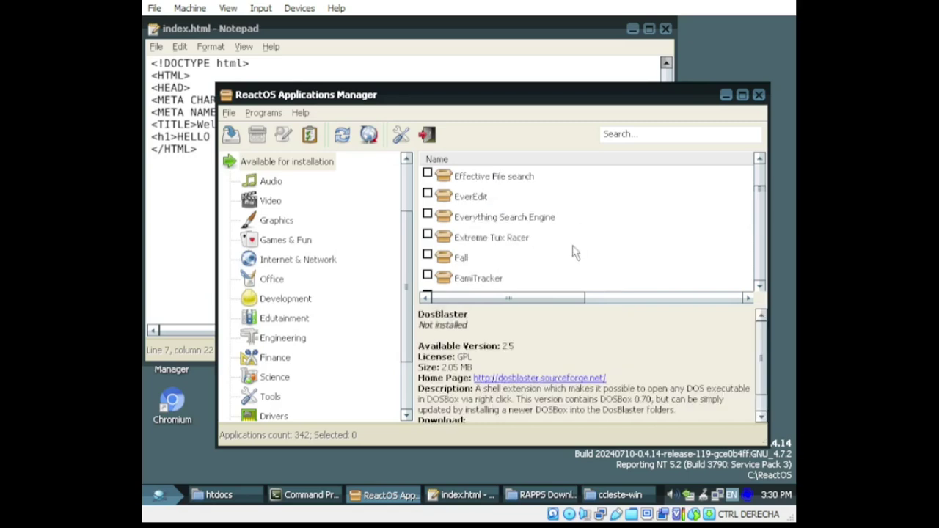
click(497, 238)
scroll(497, 246, down, 2)
Step: Scroll the catalogue past Filemon, Luna and LMarbles to reach LibreCAD
click(470, 197)
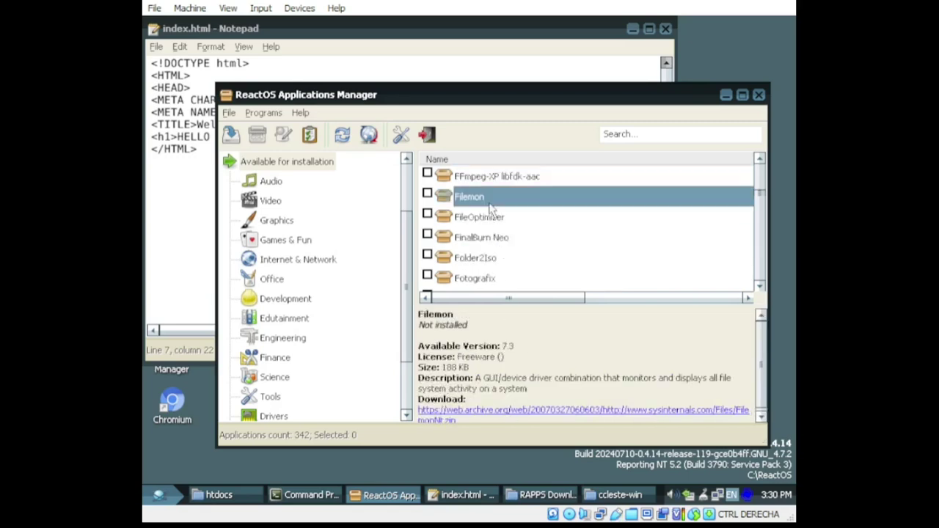
scroll(592, 270, down, 10)
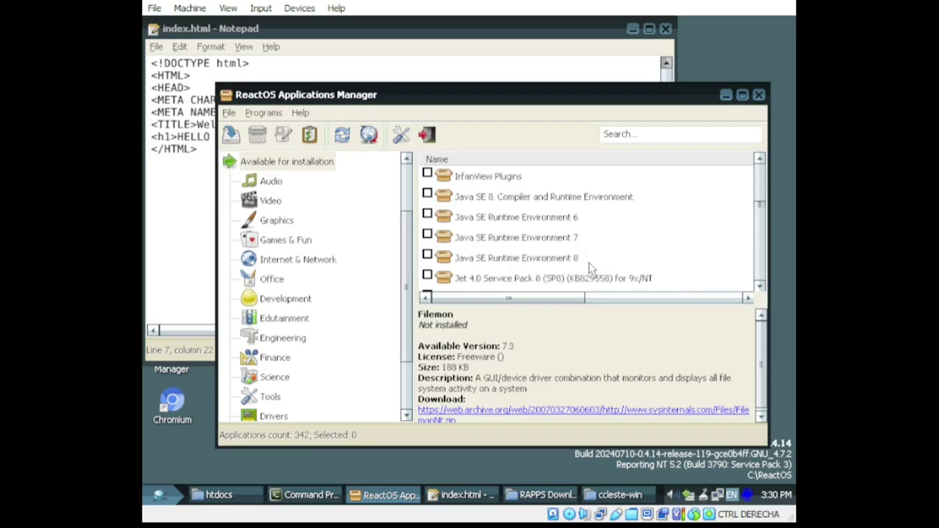
scroll(591, 270, down, 5)
scroll(589, 268, up, 4)
click(505, 199)
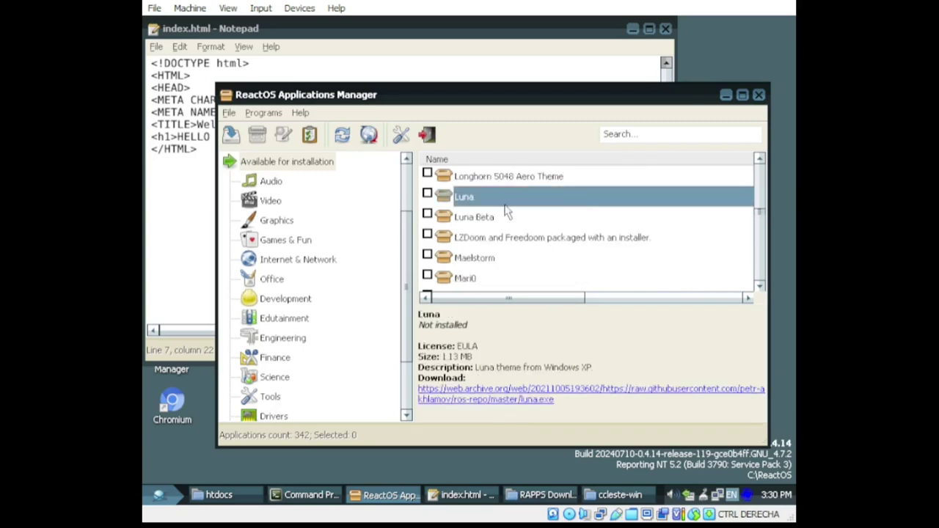
scroll(505, 204, up, 1)
click(505, 202)
scroll(506, 212, up, 2)
scroll(506, 211, down, 8)
scroll(505, 209, up, 7)
Step: Install LibreCAD, accepting the licence agreement and finishing setup
right_click(496, 198)
click(523, 202)
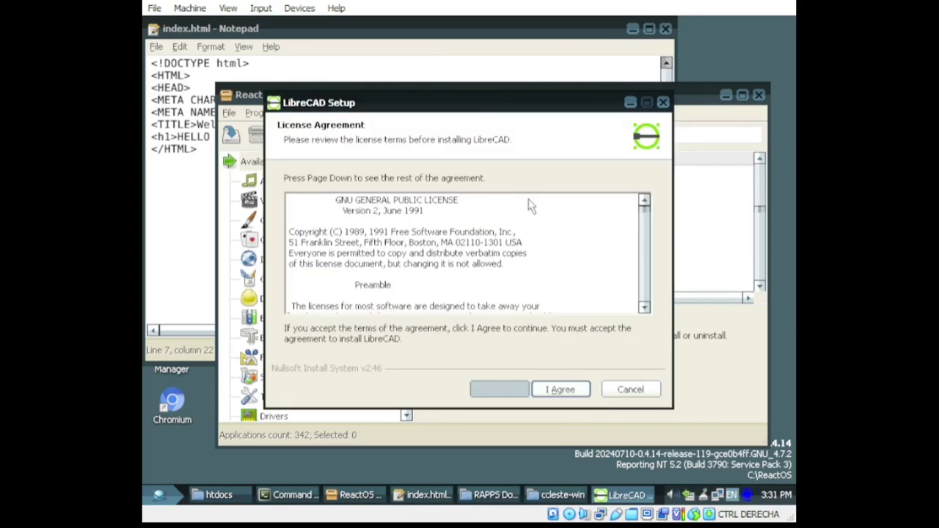
click(563, 389)
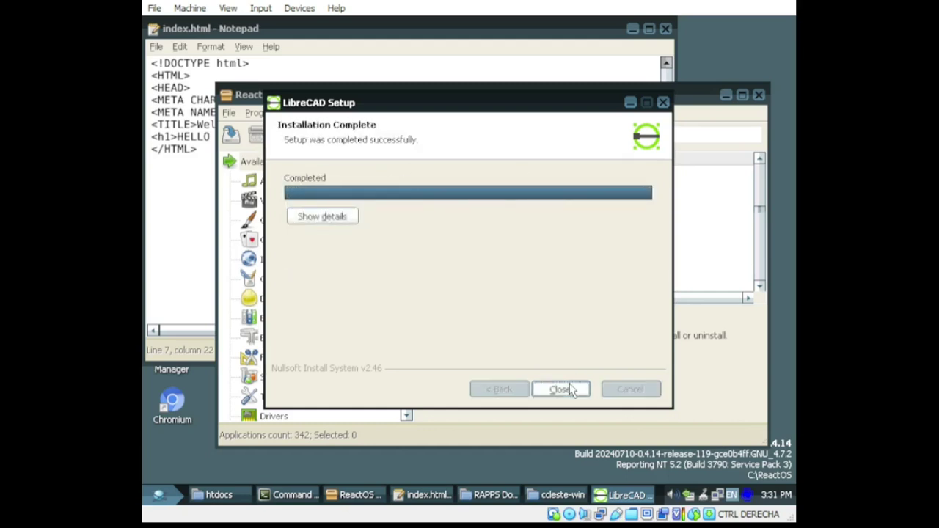
click(560, 389)
Step: Add a Firefox security exception so the librecad.org Donations page loads
click(657, 332)
click(267, 444)
click(560, 413)
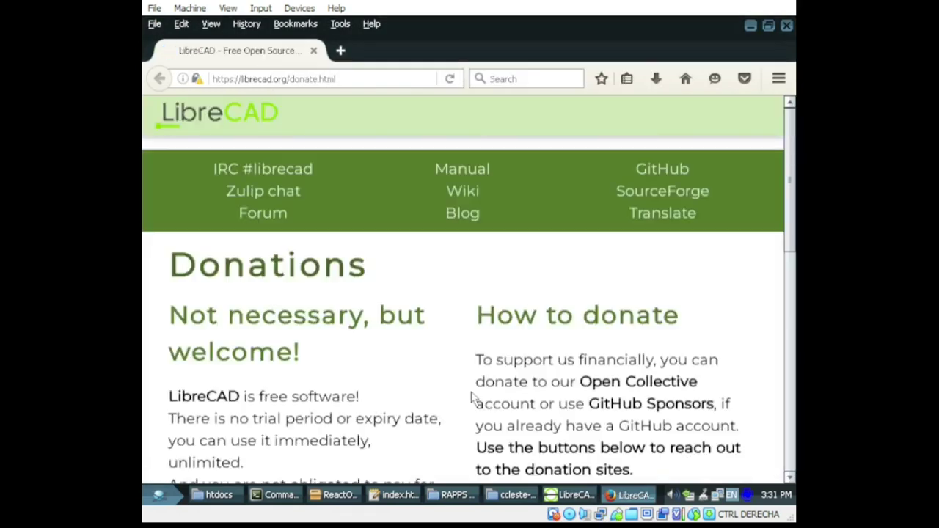
Step: In a new tab, download the pre-patched English Aeon Genesis translation, cavestoryen.zip
scroll(407, 314, down, 15)
scroll(406, 315, up, 15)
click(345, 52)
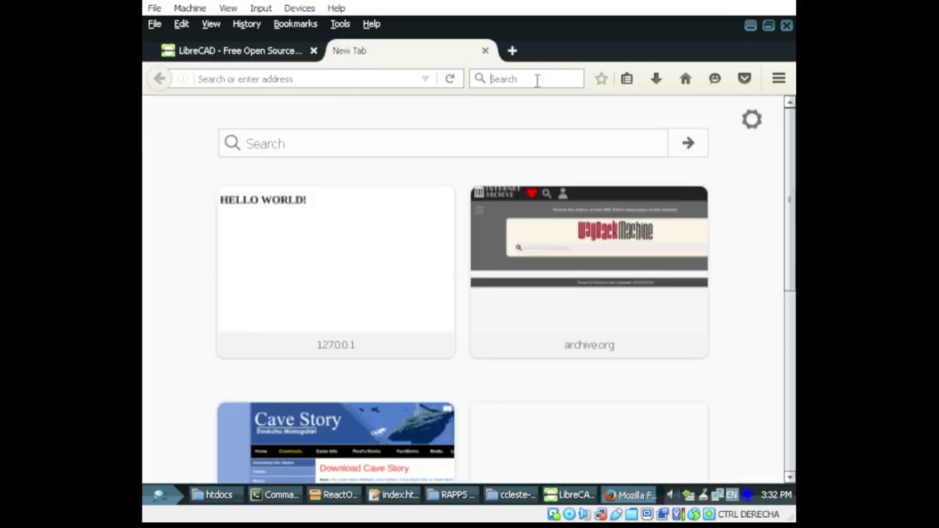
click(368, 434)
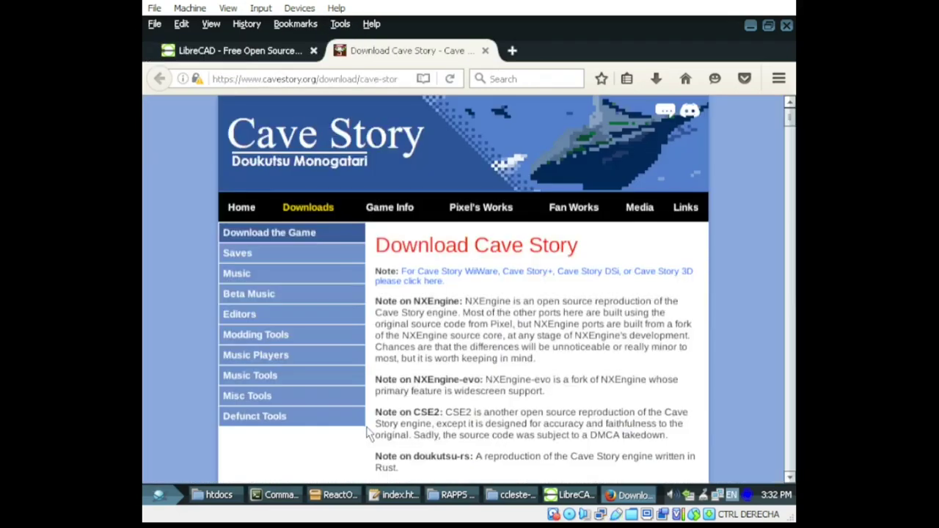
scroll(585, 384, down, 10)
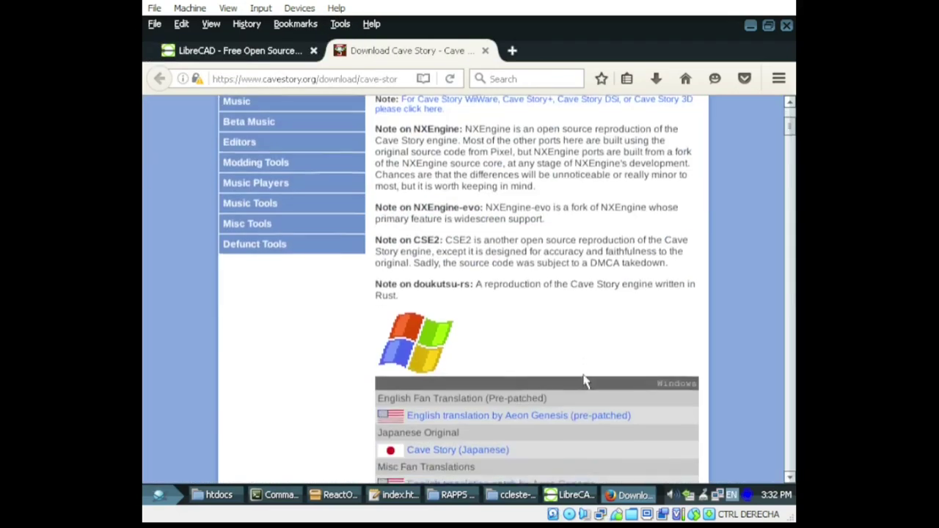
click(461, 176)
click(523, 334)
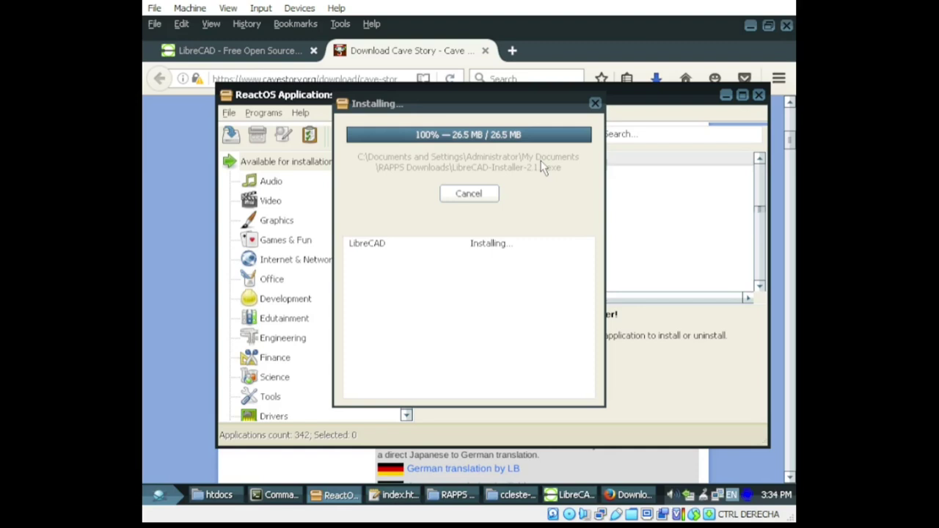
Step: Dismiss the finished installing dialog and save the Cave Story DE 3V installer to disk
click(629, 495)
click(277, 495)
click(336, 495)
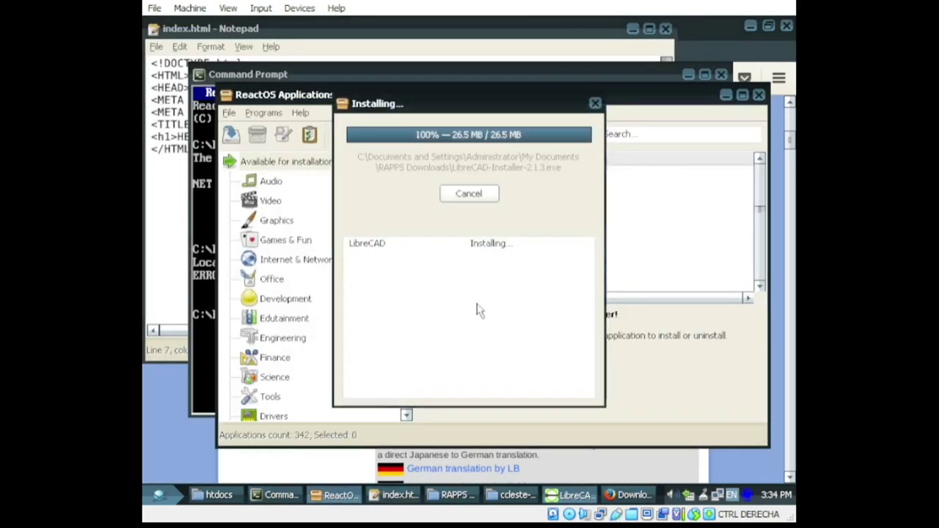
click(535, 193)
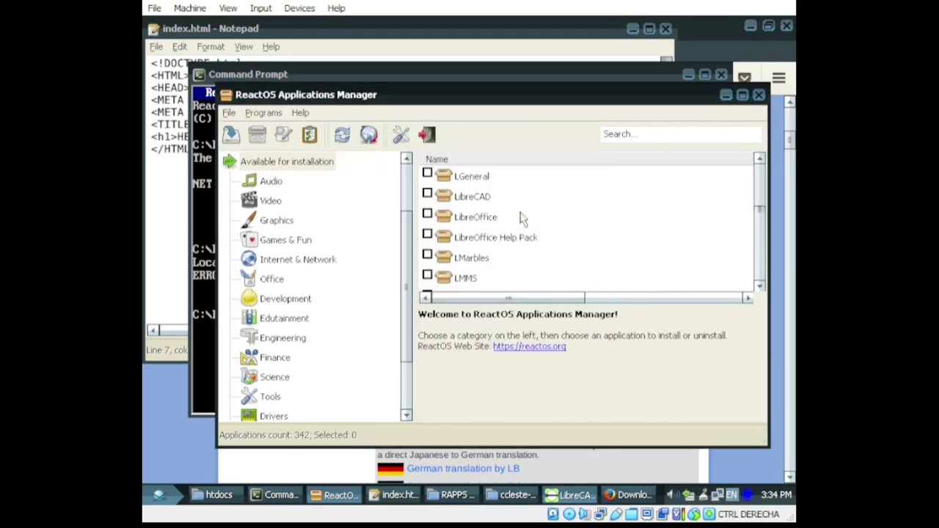
click(463, 469)
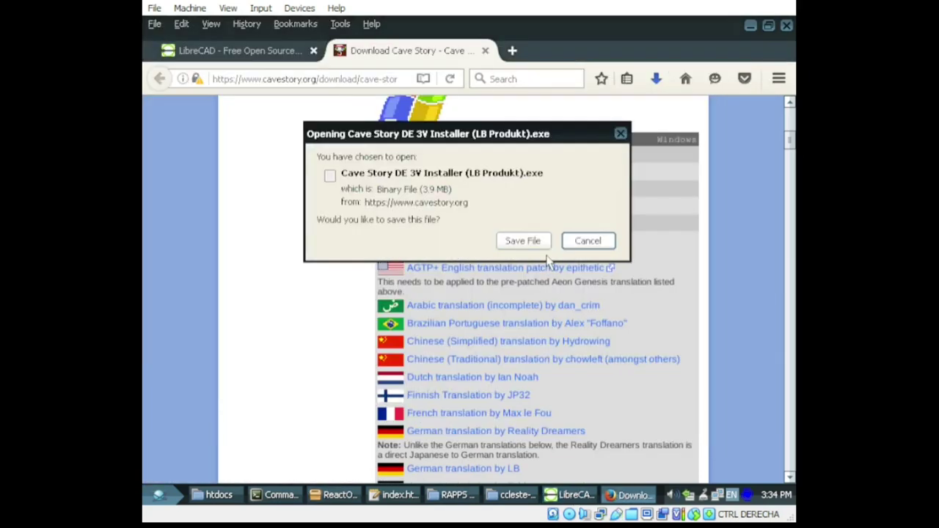
click(531, 243)
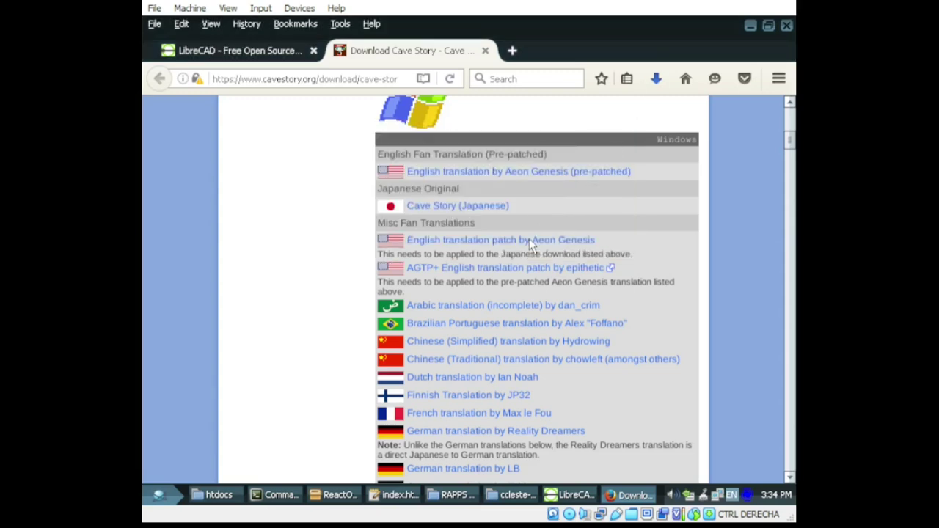
Step: Browse from Local Disk (C:) to Default User's My Documents, then show the desktop
click(213, 495)
drag(191, 27, 371, 29)
click(367, 70)
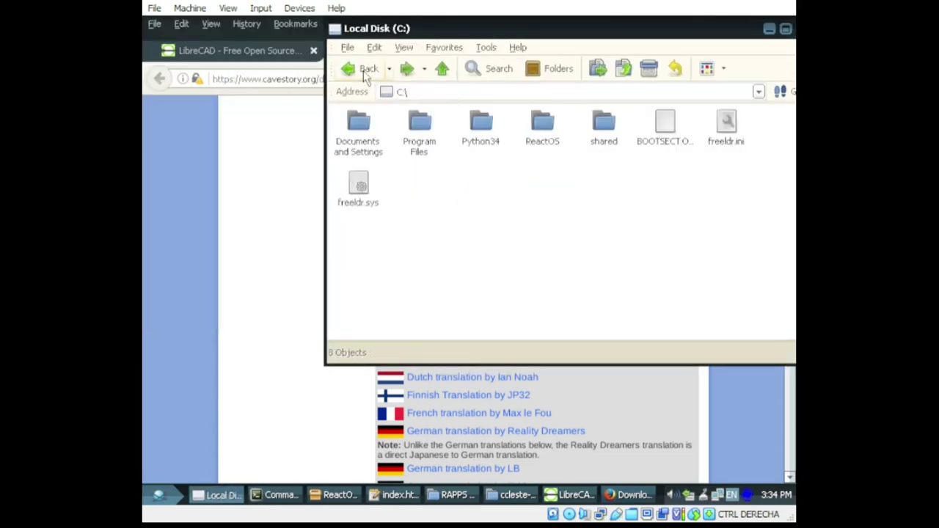
double_click(358, 129)
double_click(488, 132)
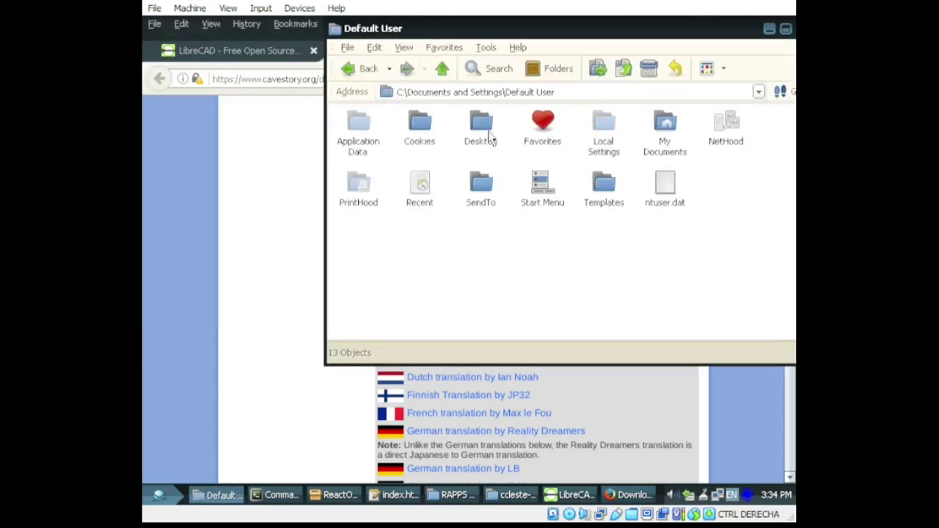
double_click(665, 132)
click(220, 495)
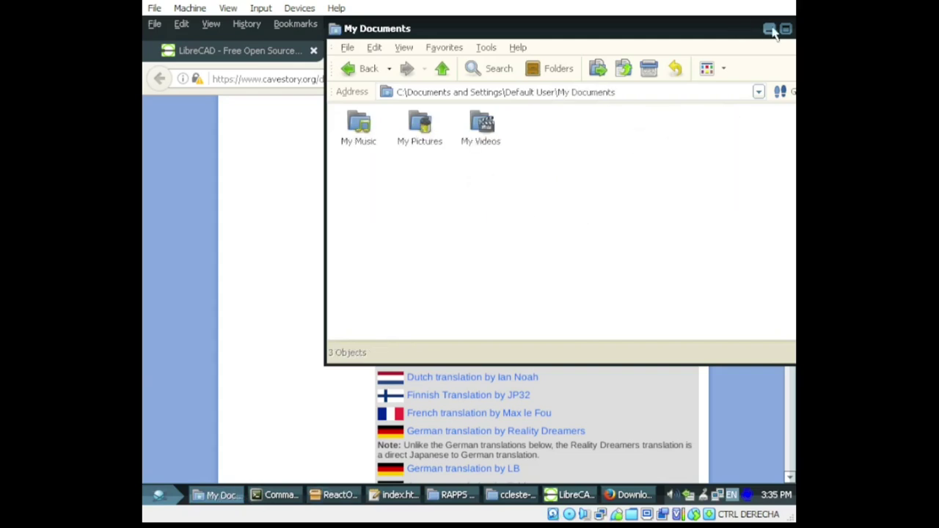
key(super+d)
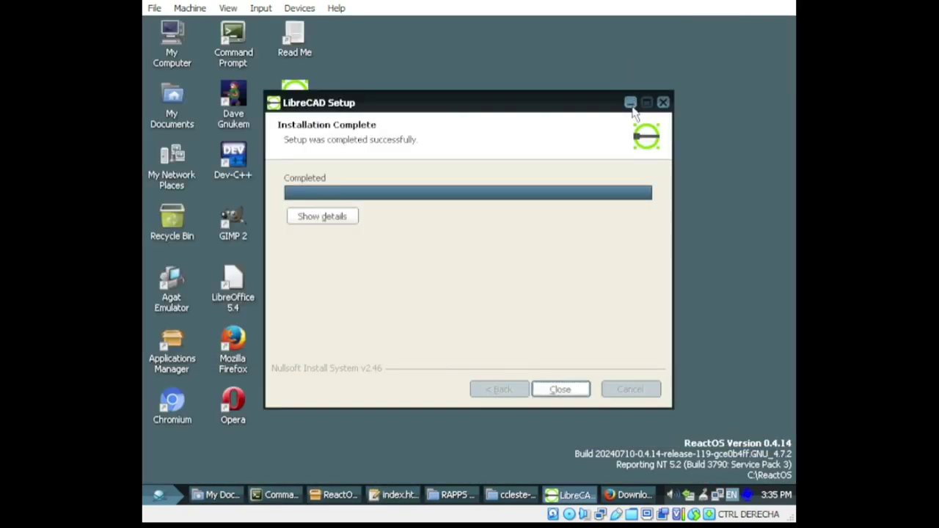
Step: Close the finished setup, launch LibreCAD and accept the default unit and language settings
click(560, 389)
click(297, 107)
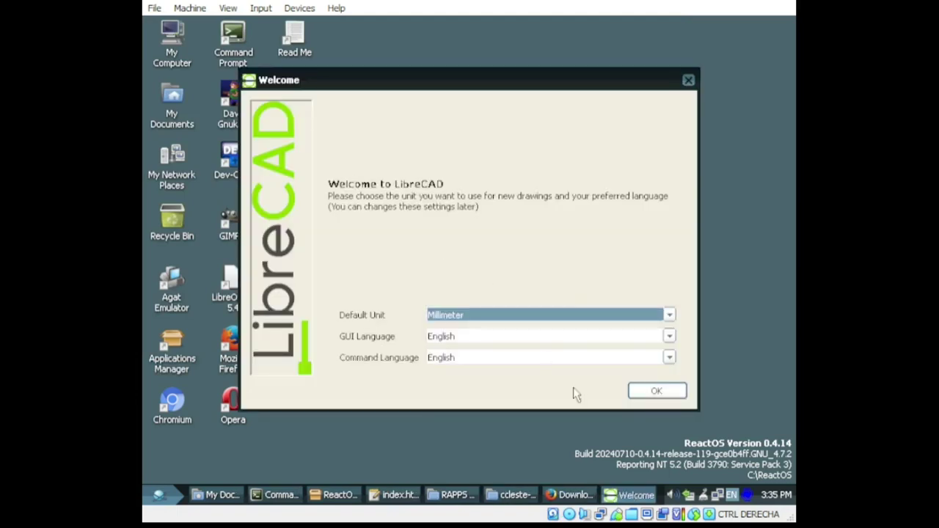
click(658, 391)
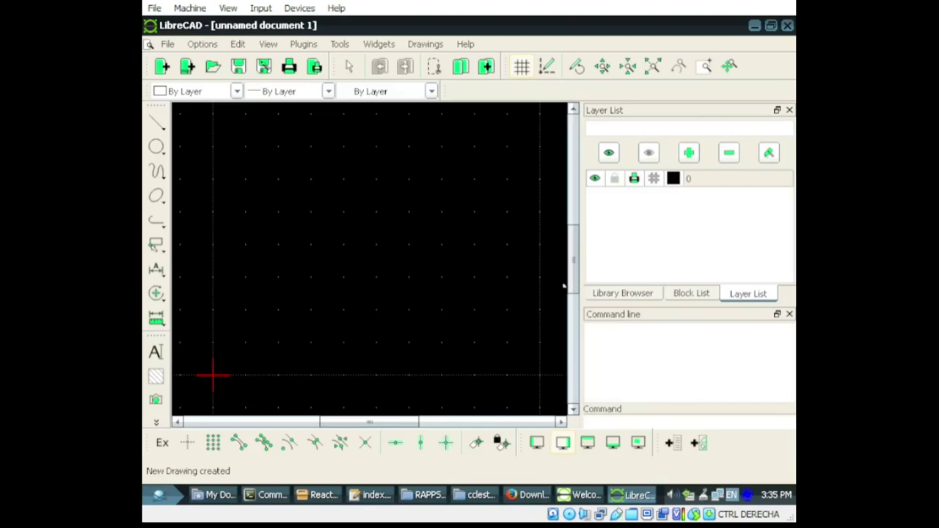
Step: Draw a large and a small circle, each defined by two points
click(157, 147)
click(259, 161)
click(405, 277)
click(441, 319)
click(315, 159)
click(474, 212)
Step: Place six 30° angled lines in and below the large circle
click(156, 122)
click(260, 133)
click(362, 194)
click(446, 254)
click(423, 164)
click(389, 219)
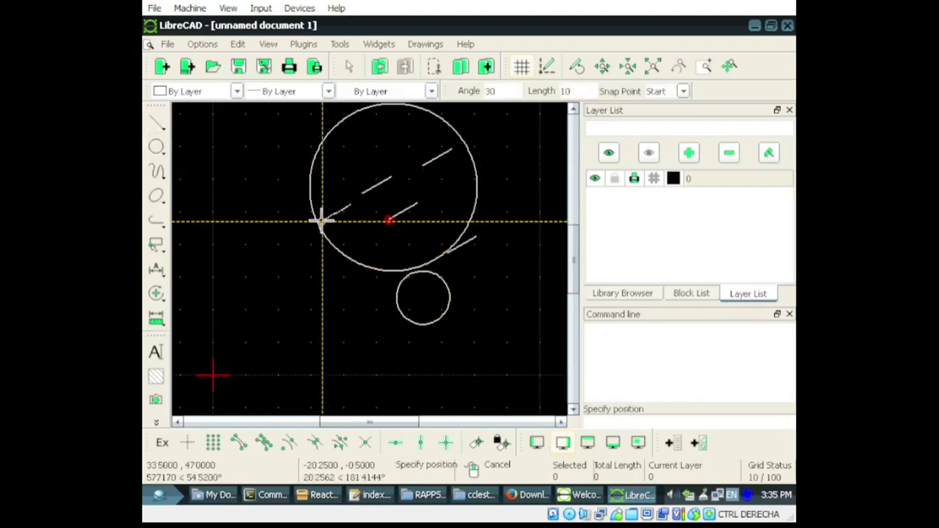
click(323, 219)
click(335, 295)
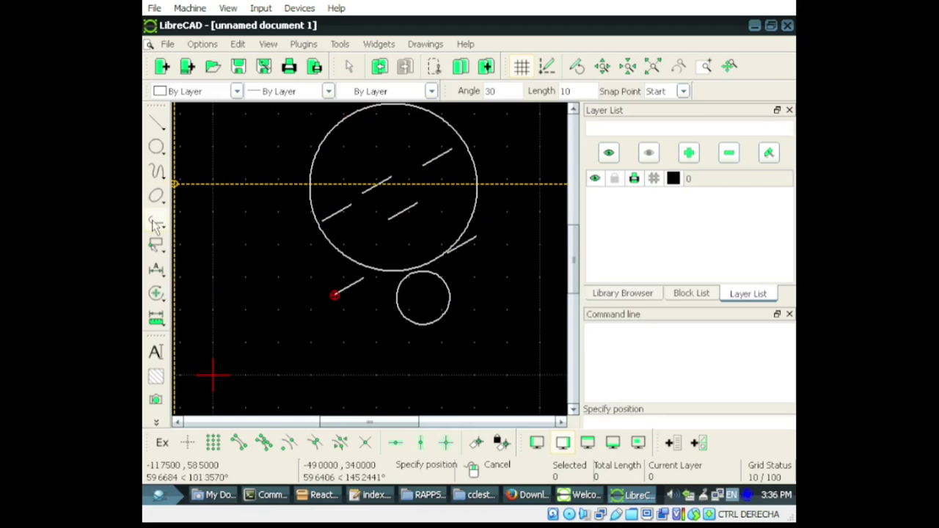
Step: Draw a six-vertex polyline across the drawing and finish it
click(156, 221)
click(198, 216)
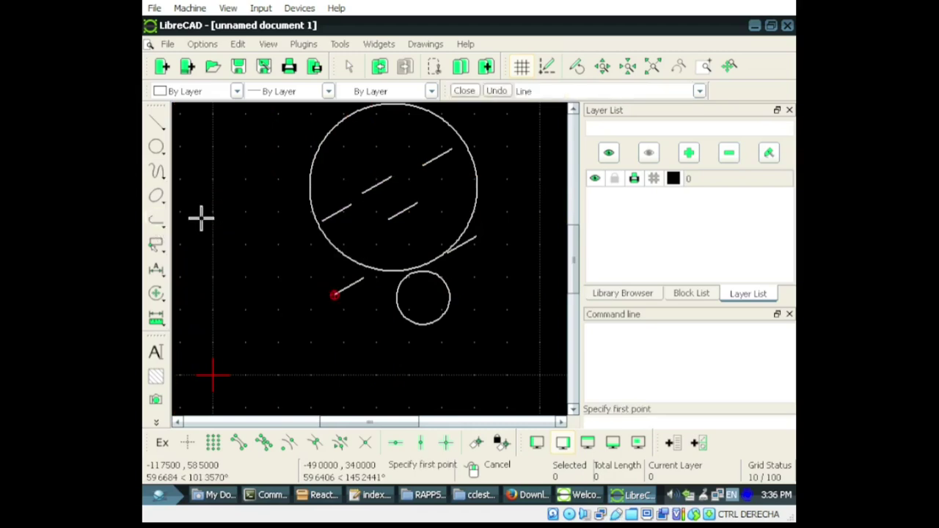
click(221, 215)
click(255, 290)
click(474, 215)
click(517, 301)
click(347, 332)
click(306, 294)
right_click(389, 288)
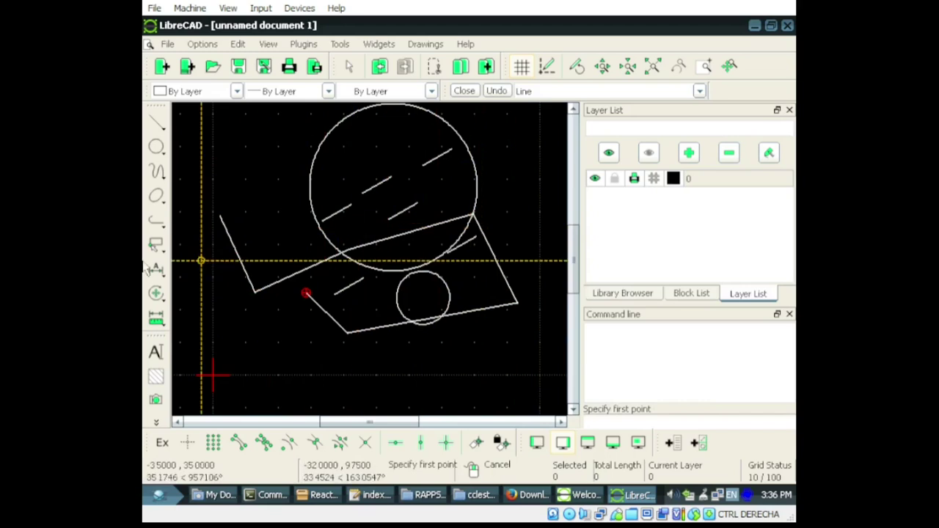
Step: Draw an ellipse by centre and axes, then close LibreCAD without saving
click(156, 196)
click(275, 241)
click(254, 186)
click(413, 331)
click(394, 109)
click(156, 293)
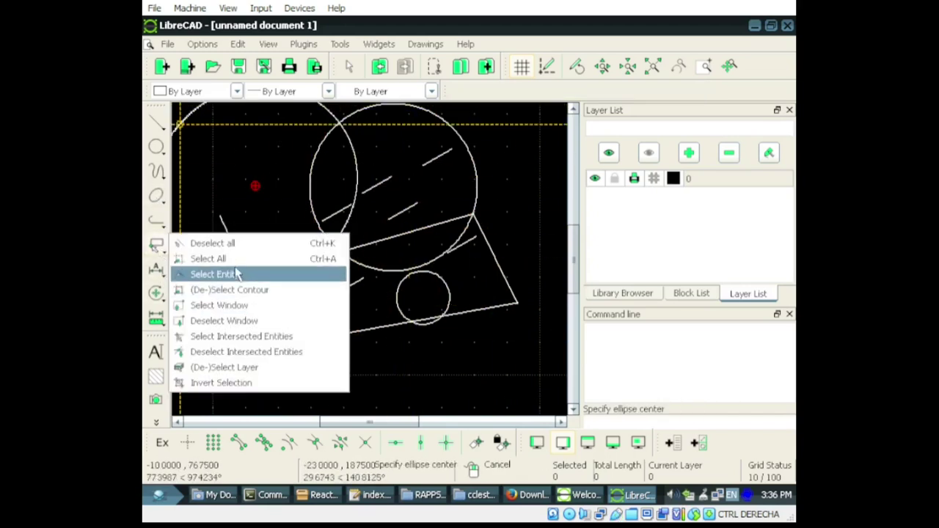
click(269, 176)
click(394, 308)
click(787, 25)
key(alt+c)
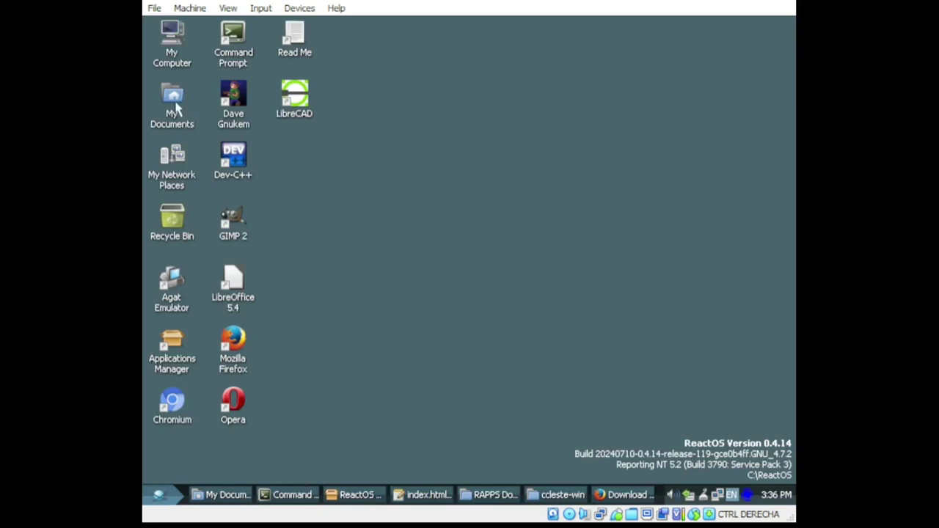
Step: Open My Documents > Downloads and look inside the cavestoryen zip's CaveStory folder
double_click(176, 104)
click(185, 144)
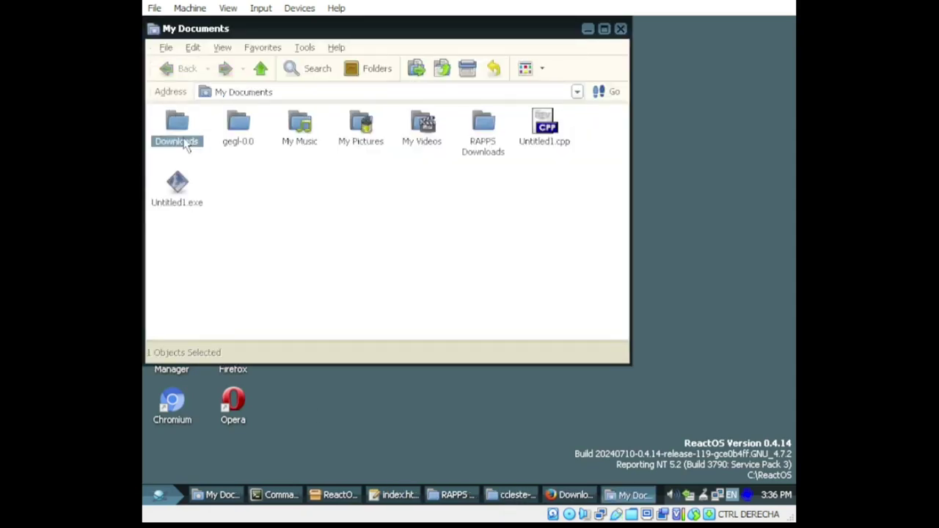
double_click(185, 144)
double_click(299, 145)
double_click(183, 125)
click(167, 69)
Step: Extract all files from cavestoryen.zip, then launch Doukutsu from the extracted CaveStory folder
right_click(301, 132)
click(332, 187)
click(506, 411)
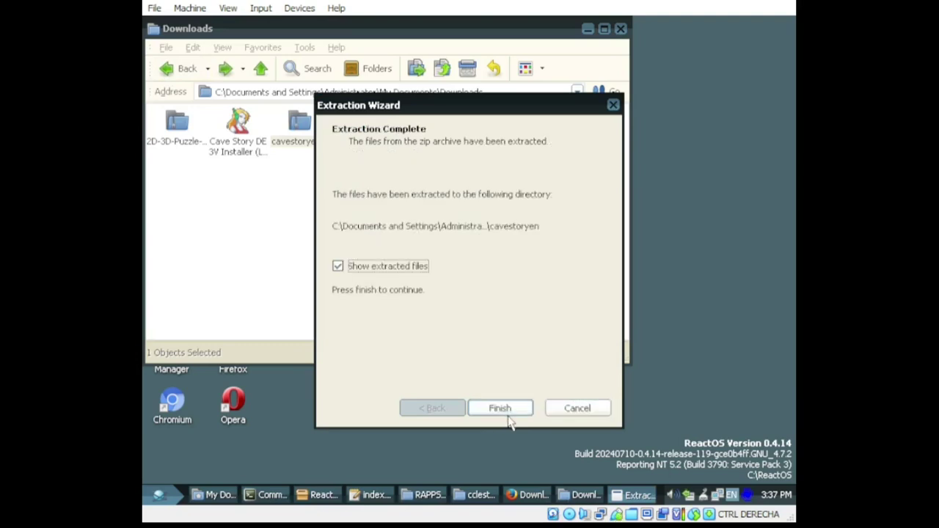
click(507, 410)
double_click(371, 160)
double_click(612, 158)
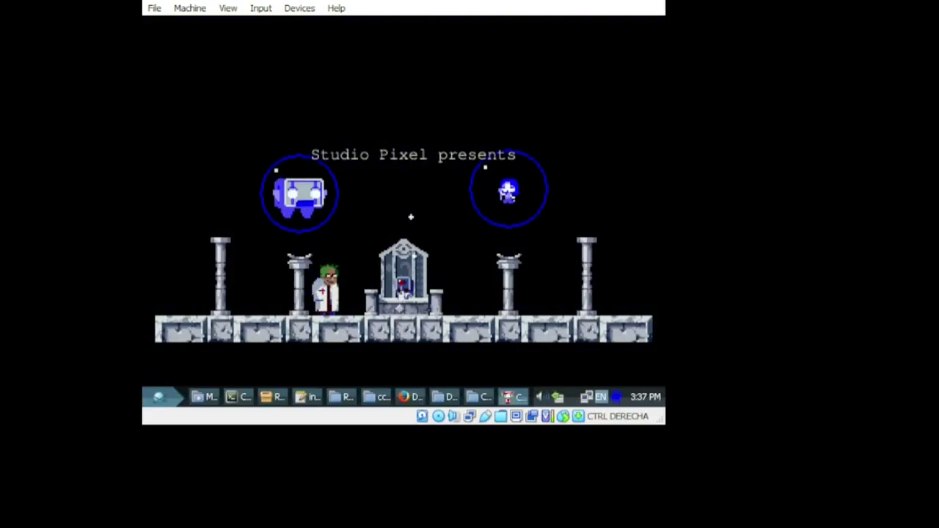
Step: Skip the intro, start a new game and get through the opening dialogue
key(Up)
key(z)
key(z)
key(z)
key(z)
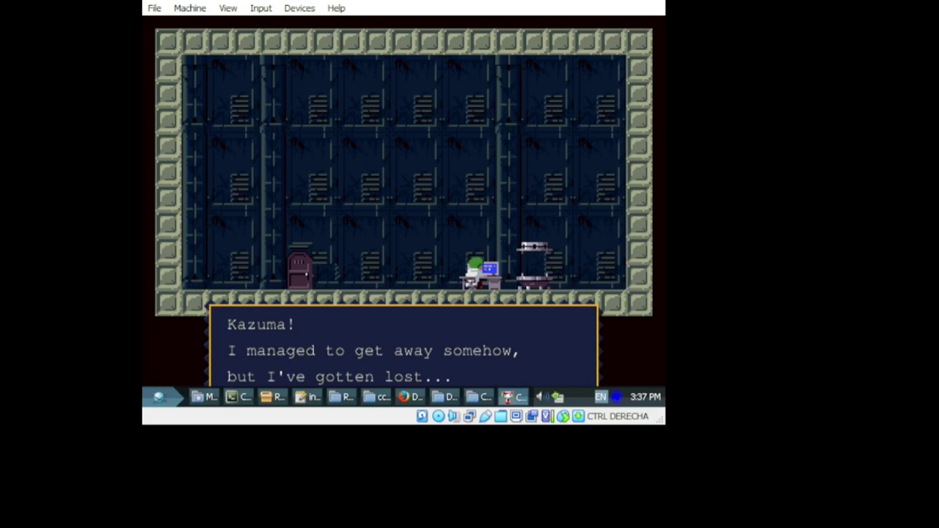
key(z)
key(z)
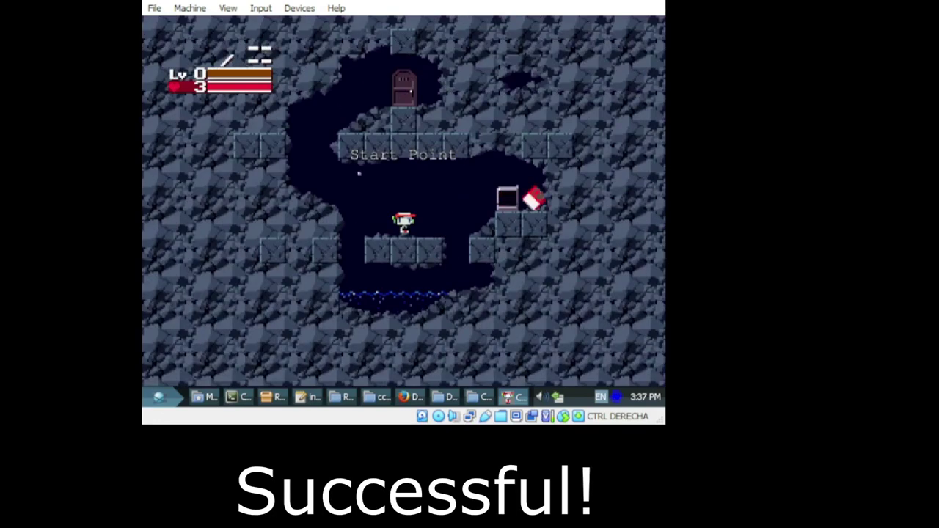
Step: Refill health at the heart station and save the game at the save disk
key(z)
key(Right)
key(z)
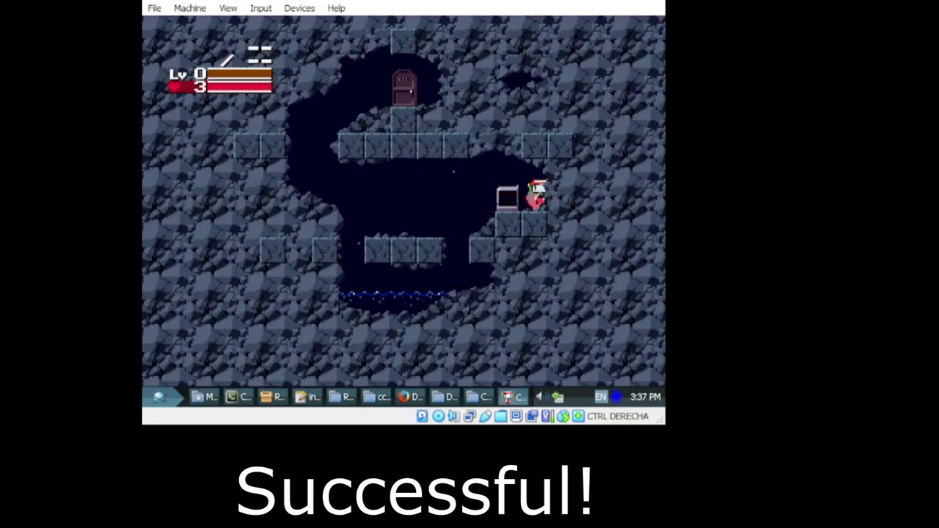
key(Left)
key(Down)
key(Right)
key(Down)
key(z)
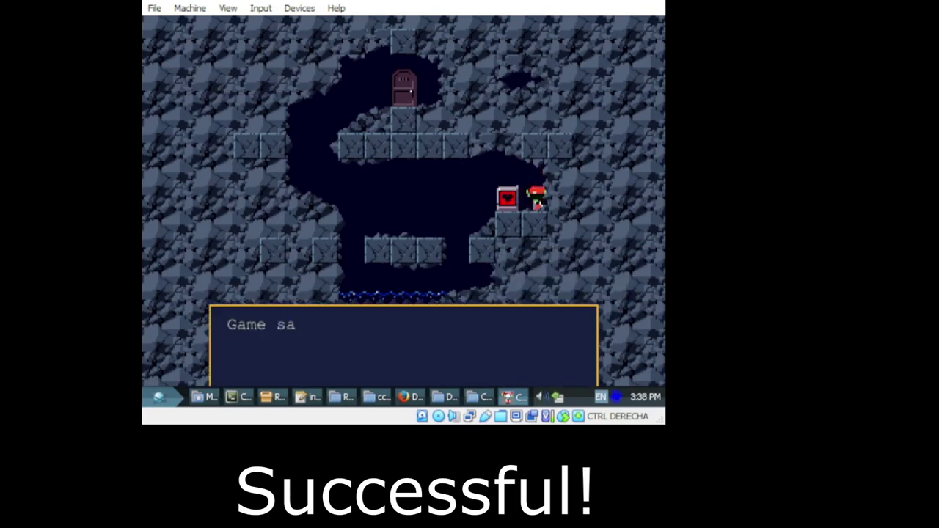
key(Left)
key(z)
Step: Enter the door, play through the First Cave until dying, then return to the Cave Story download page
key(Right)
key(Down)
key(Left)
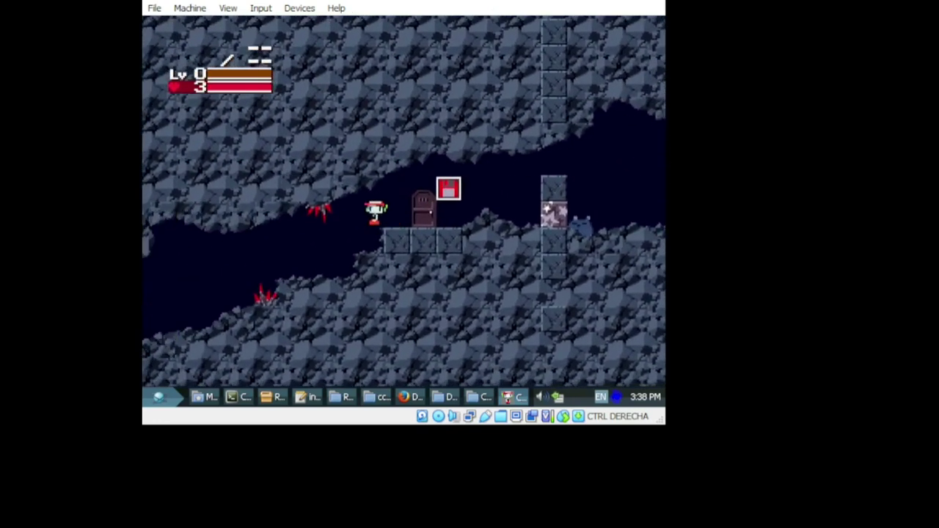
key(Left)
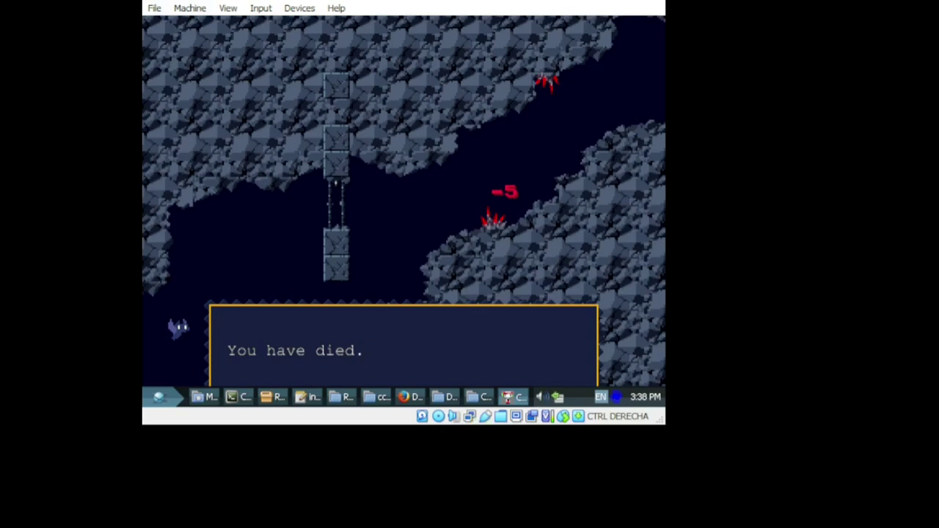
key(Escape)
key(Escape)
click(529, 495)
click(278, 78)
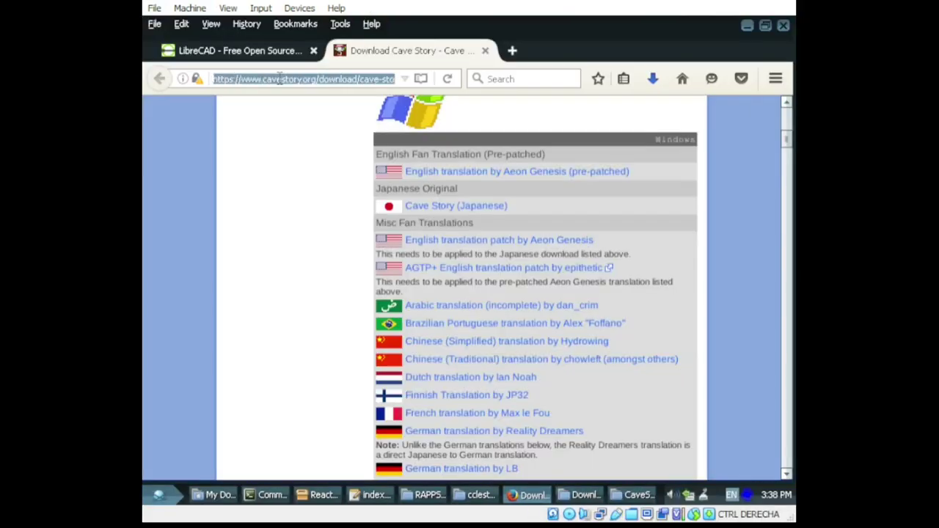